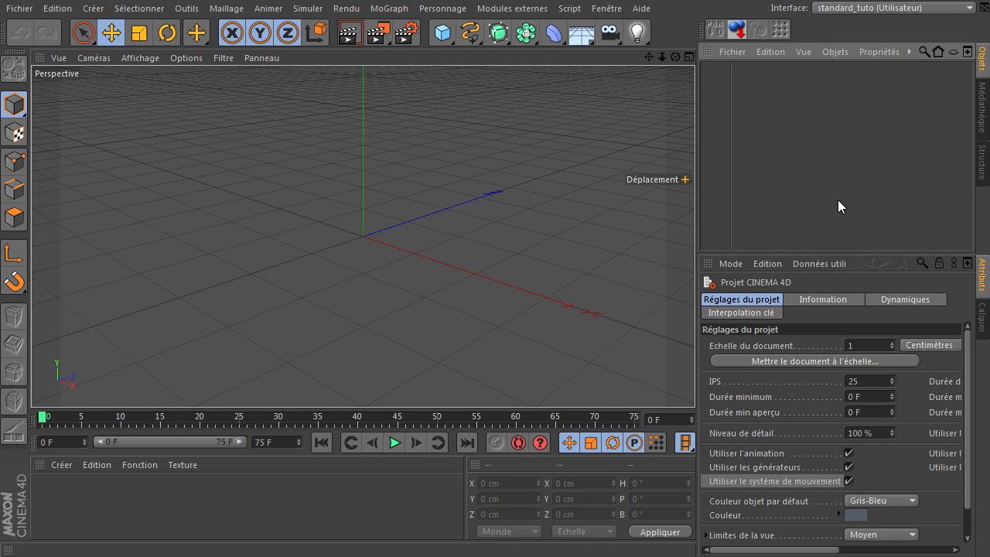
pyautogui.click(838, 199)
pyautogui.click(767, 177)
pyautogui.click(772, 175)
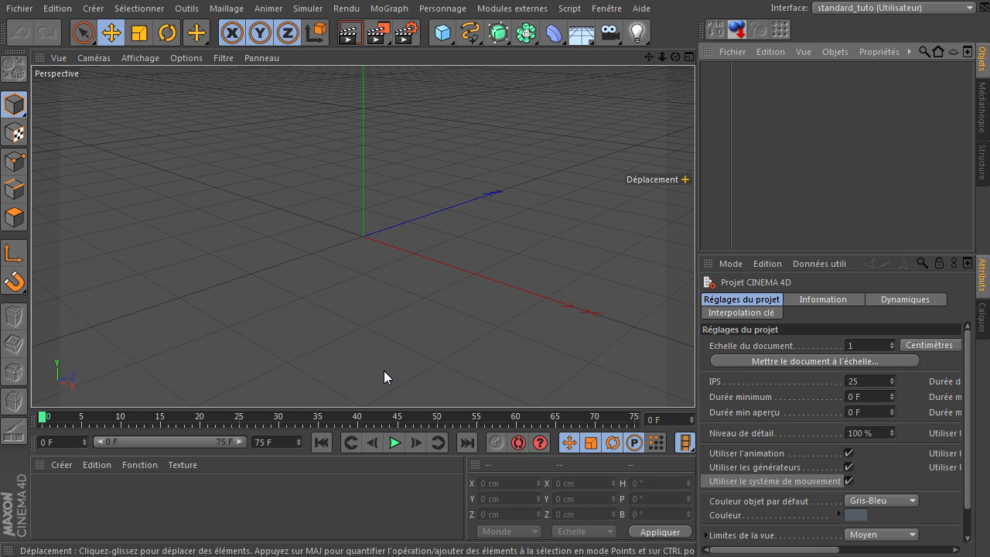
pyautogui.click(437, 333)
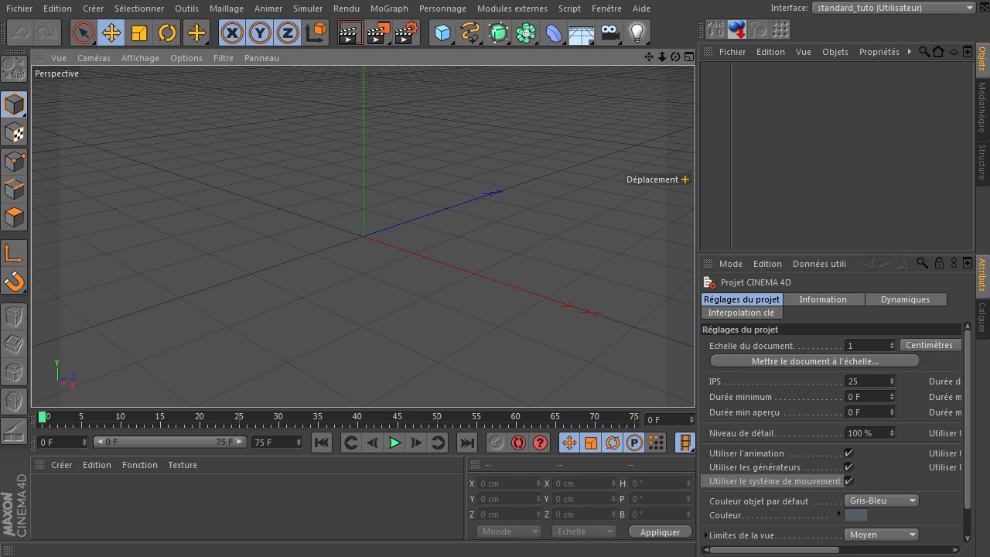
pyautogui.click(749, 148)
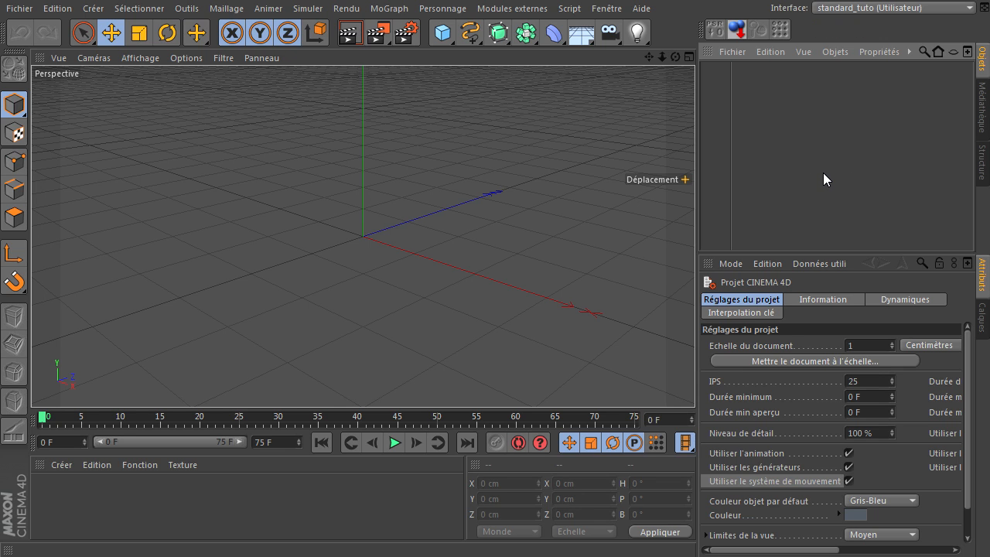
# Add a Metaball object and a sphere to the scene.
pyautogui.click(526, 34)
pyautogui.moveTo(528, 36); pyautogui.dragTo(572, 102)
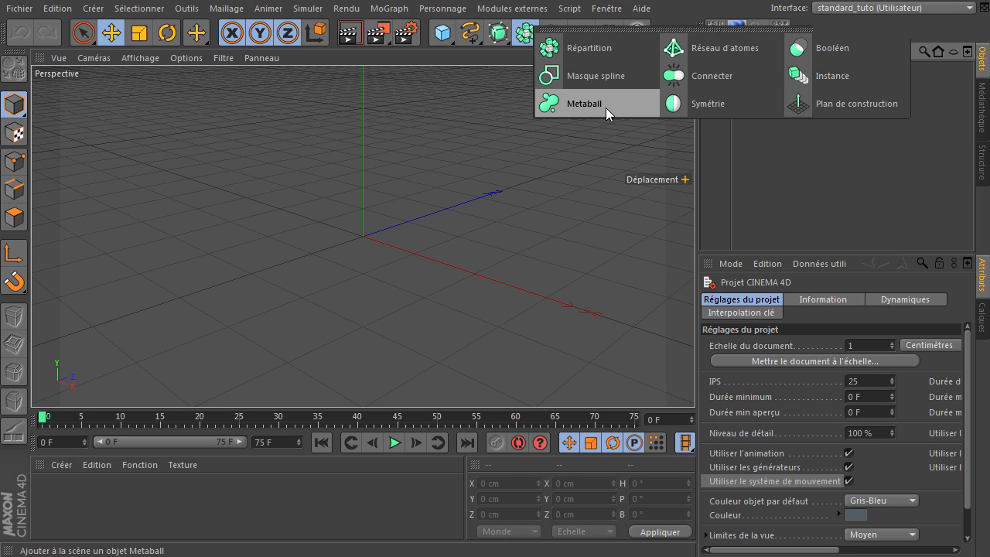
pyautogui.click(605, 103)
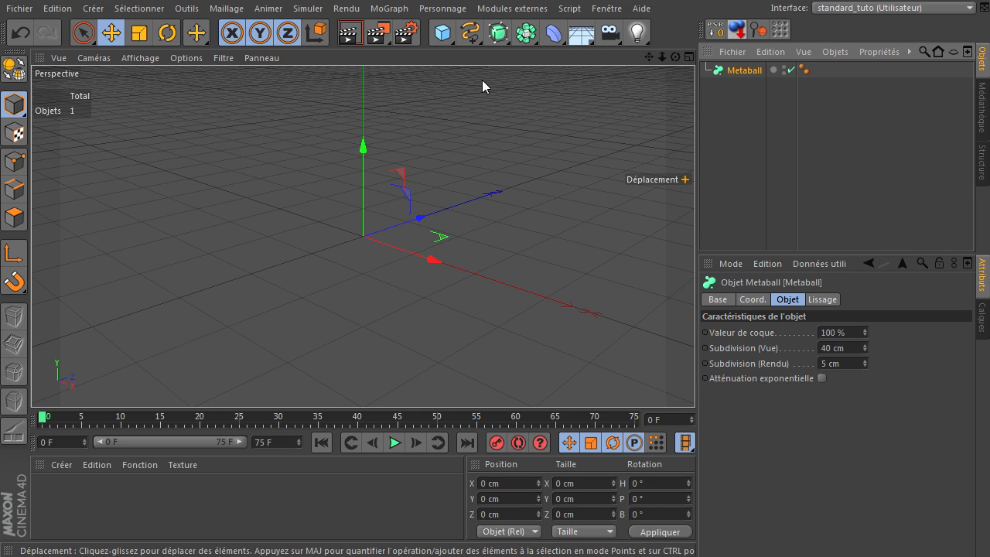
pyautogui.moveTo(442, 32); pyautogui.dragTo(837, 75)
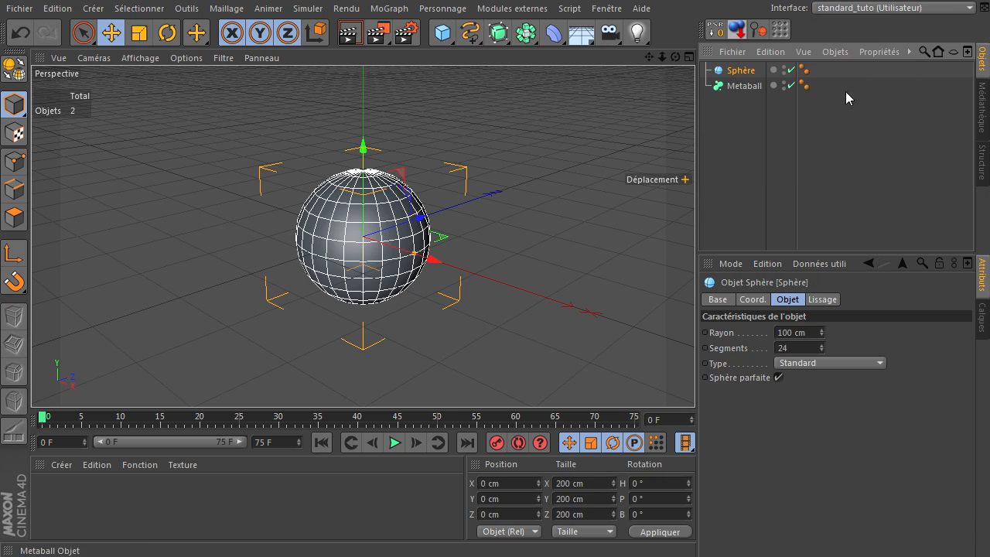
# Duplicate the sphere twice, shifting one copy along X and raising the other to about X 99 cm, Y 157 cm.
pyautogui.keyDown('ctrl'); pyautogui.moveTo(730, 73); pyautogui.dragTo(731, 102); pyautogui.keyUp('ctrl')
pyautogui.moveTo(434, 262); pyautogui.dragTo(533, 293)
pyautogui.click(731, 87)
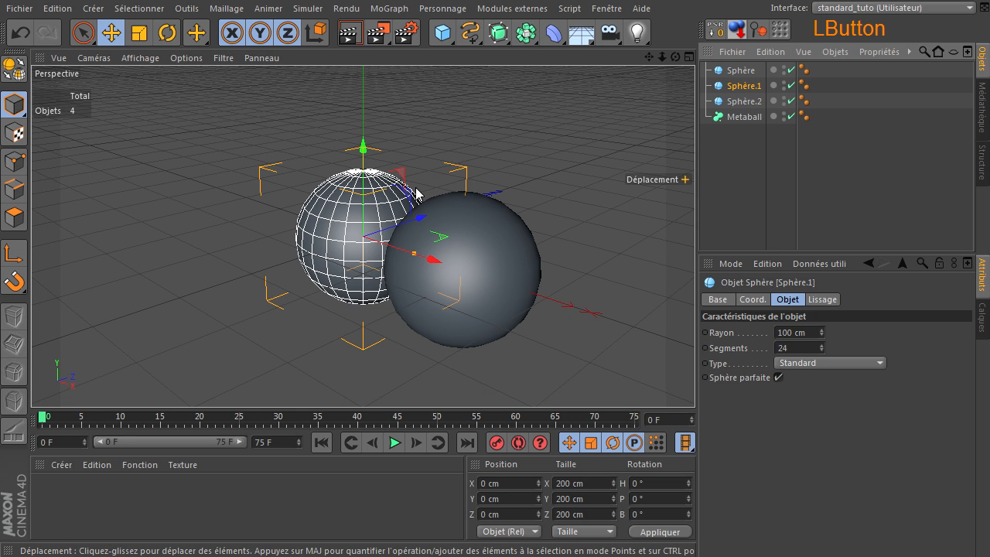
pyautogui.moveTo(417, 190); pyautogui.dragTo(473, 88)
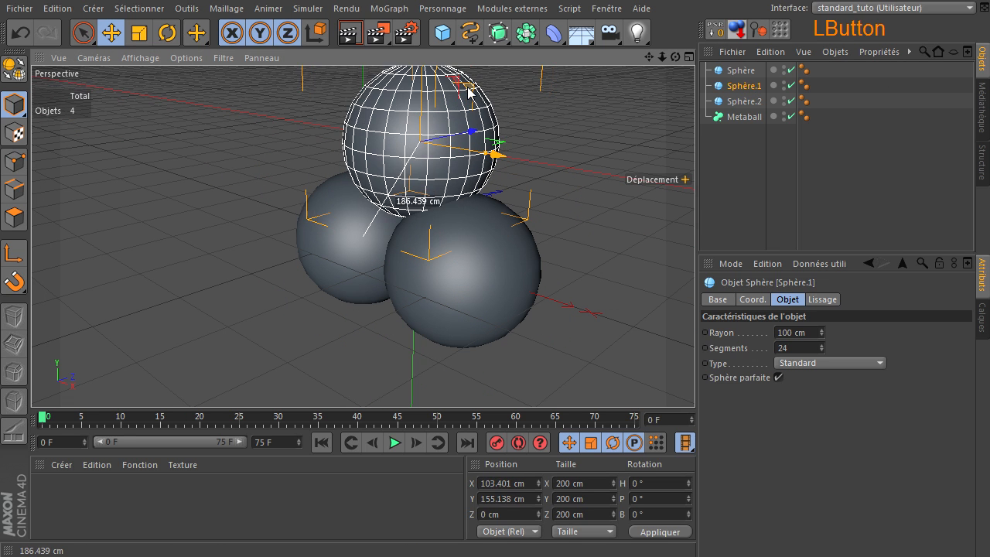
# Make all three spheres children of the Metaball object.
pyautogui.moveTo(676, 58); pyautogui.dragTo(695, 382)
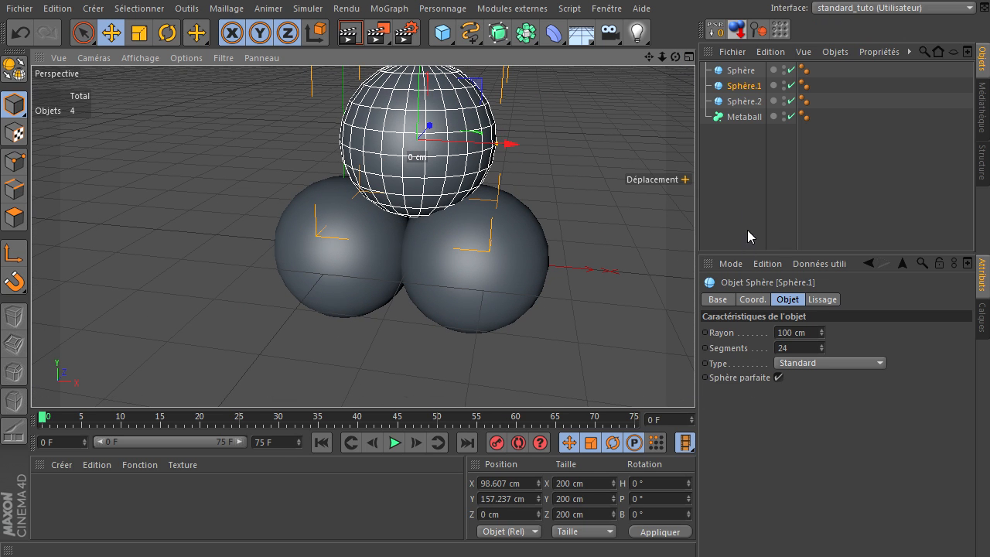
pyautogui.moveTo(839, 103); pyautogui.dragTo(711, 65)
pyautogui.moveTo(739, 103); pyautogui.dragTo(745, 118)
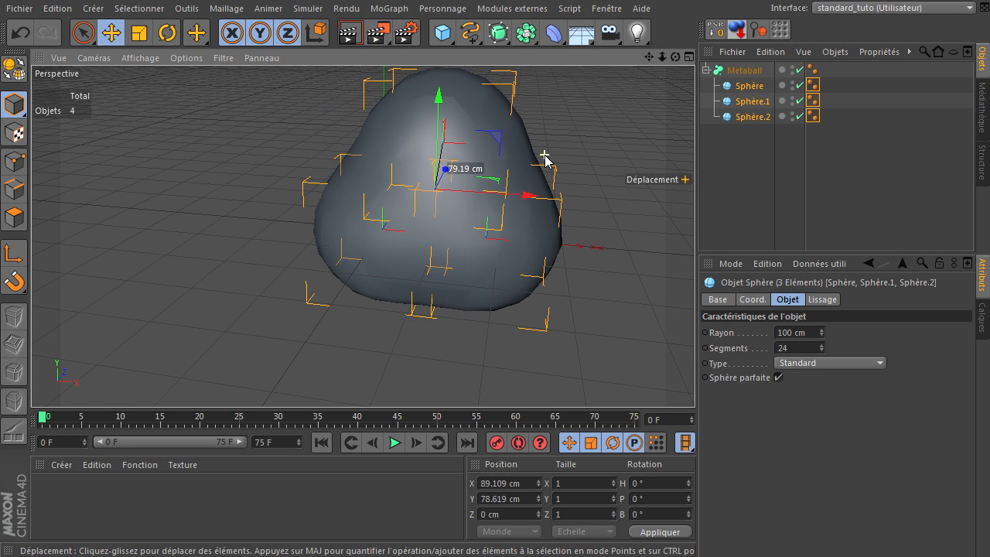
# Switch the perspective view to shaded display with mesh lines.
pyautogui.click(140, 58)
pyautogui.click(147, 98)
pyautogui.moveTo(649, 58); pyautogui.dragTo(593, 180)
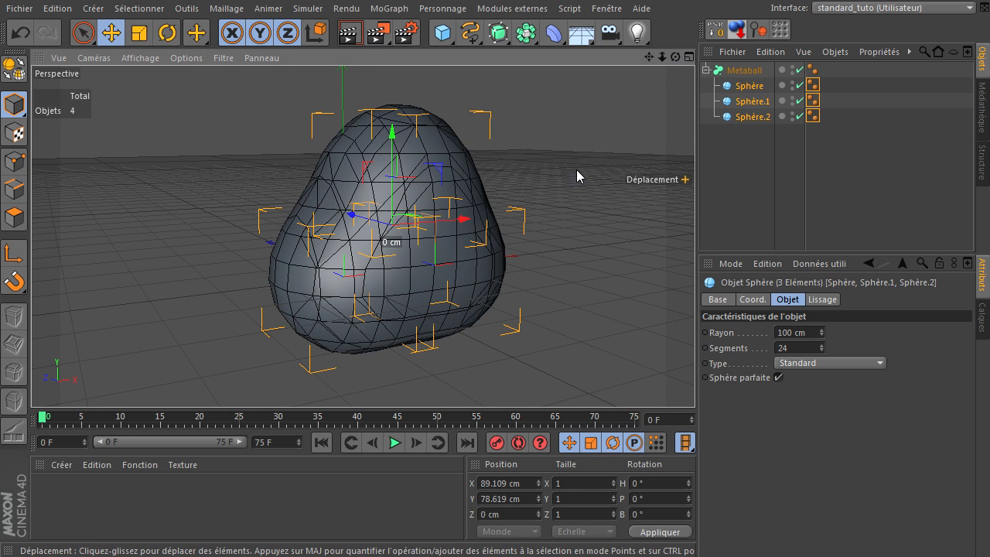
# Move the sphere Sphère to about X -150 cm, Y 49 cm and render the perspective view.
pyautogui.click(738, 198)
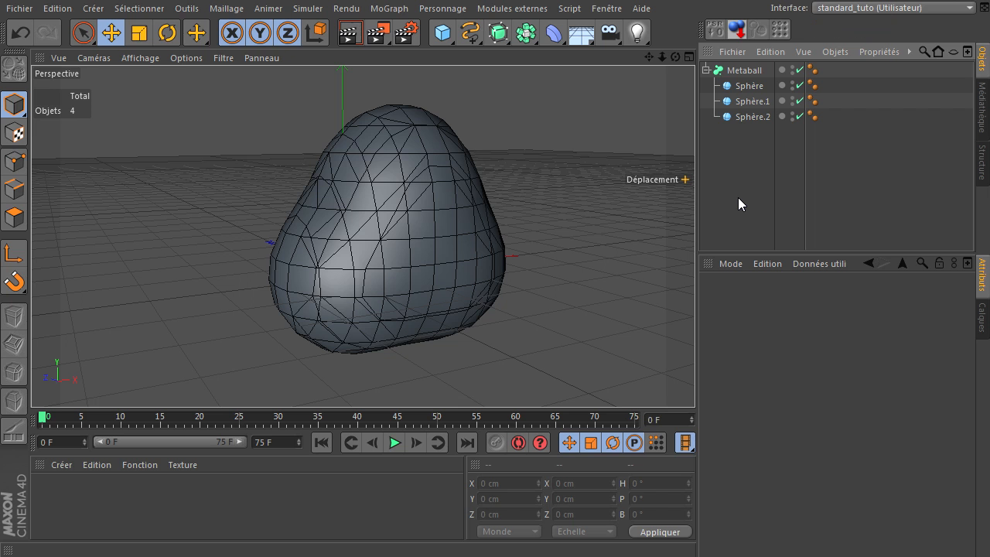
pyautogui.click(762, 84)
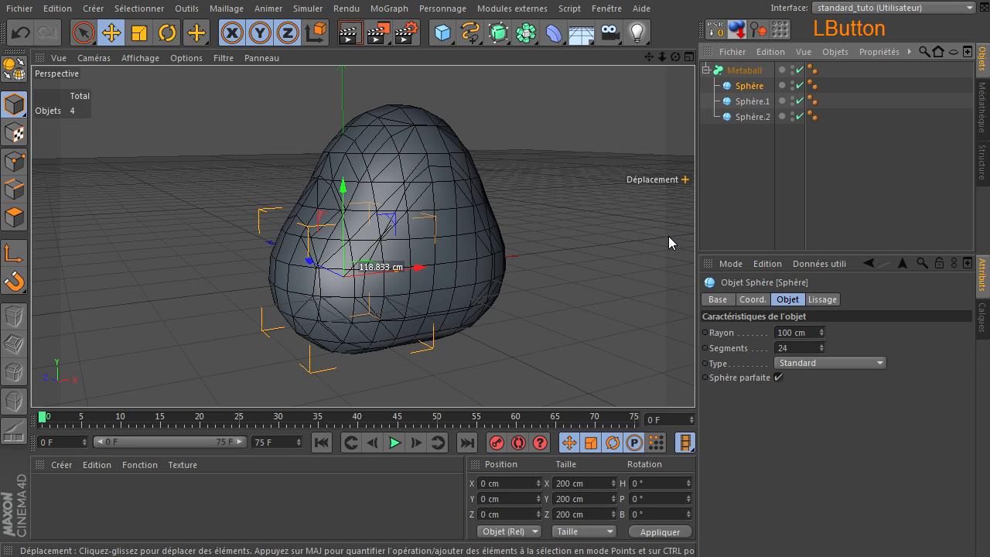
pyautogui.moveTo(393, 225); pyautogui.dragTo(304, 205)
pyautogui.click(350, 33)
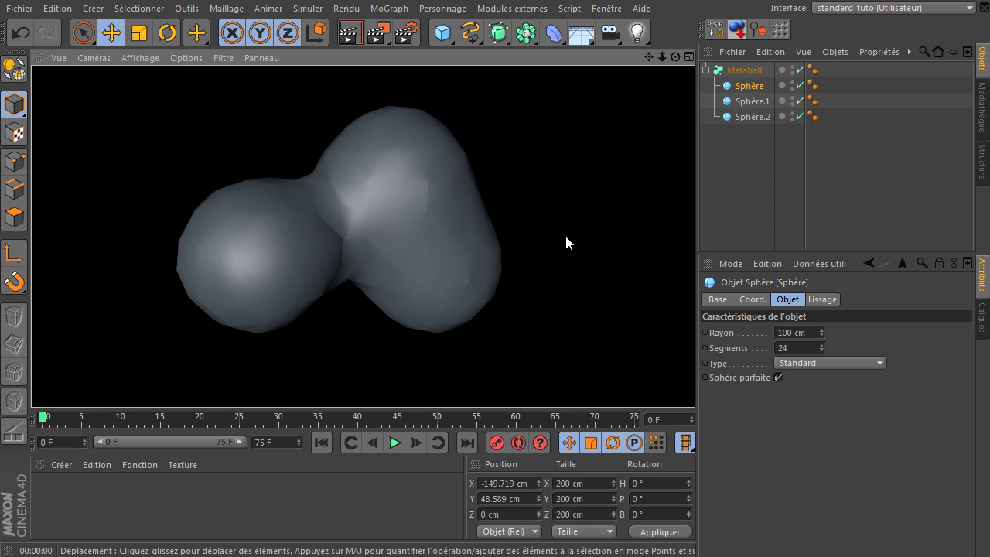
pyautogui.click(734, 200)
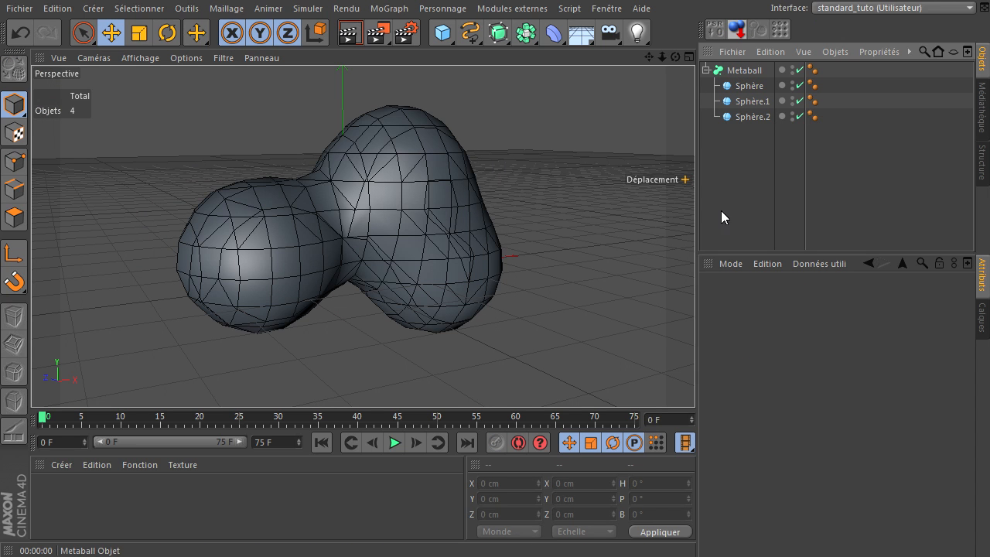
# Move the upper sphere, Sphère.1, to about X 38 cm, Y 225 cm.
pyautogui.click(750, 101)
pyautogui.moveTo(452, 138); pyautogui.dragTo(414, 90)
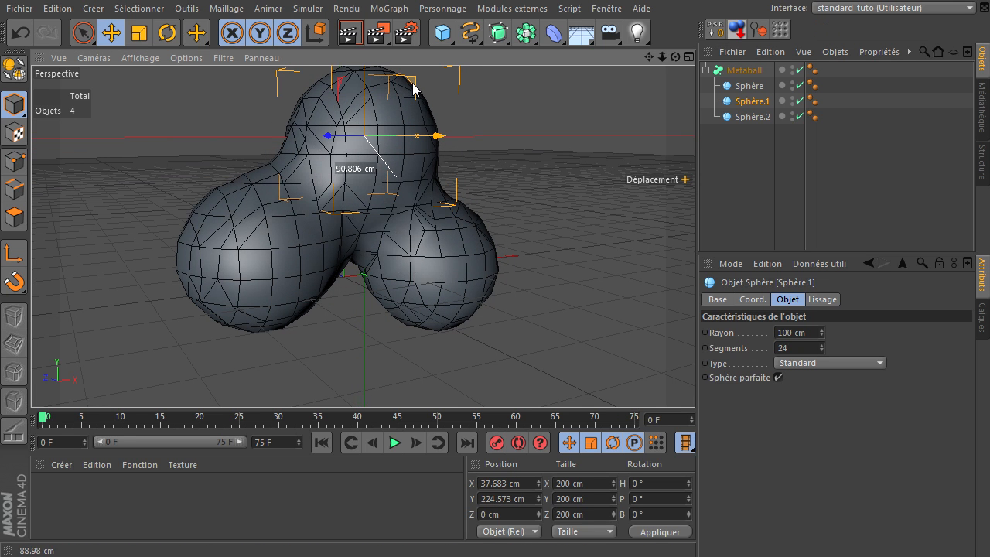
# Try the Metaball's exponential attenuation option and switch it off again.
pyautogui.click(745, 71)
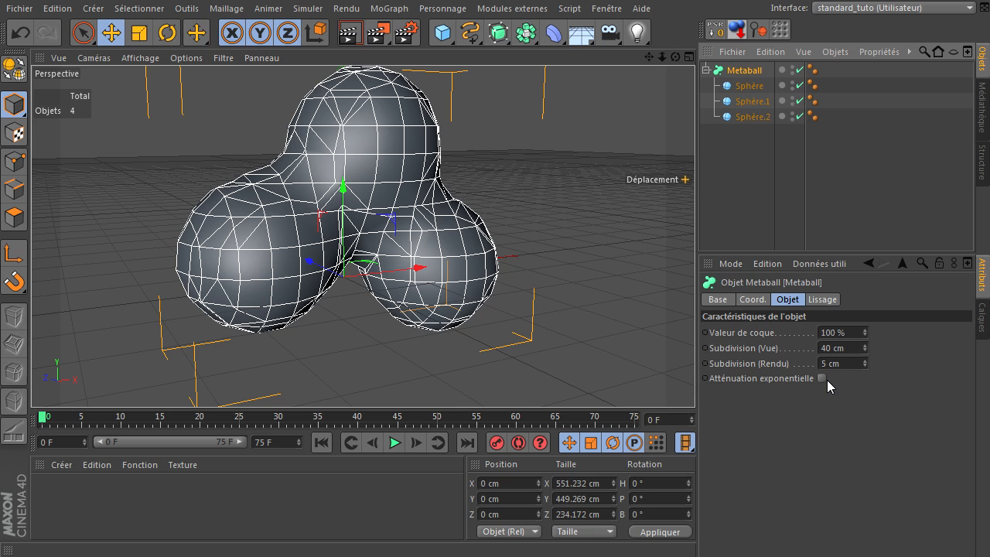
pyautogui.moveTo(649, 55); pyautogui.dragTo(695, 379)
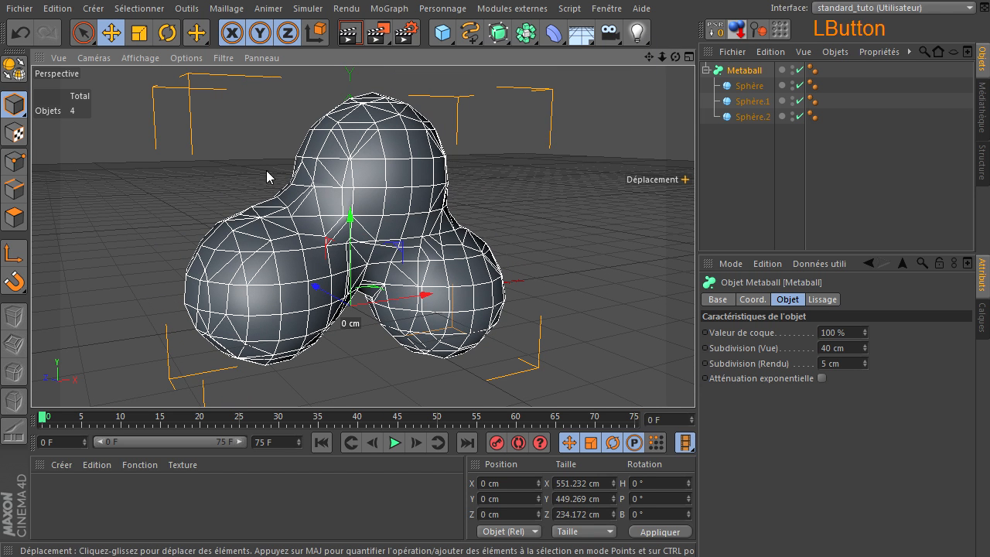
pyautogui.click(821, 378)
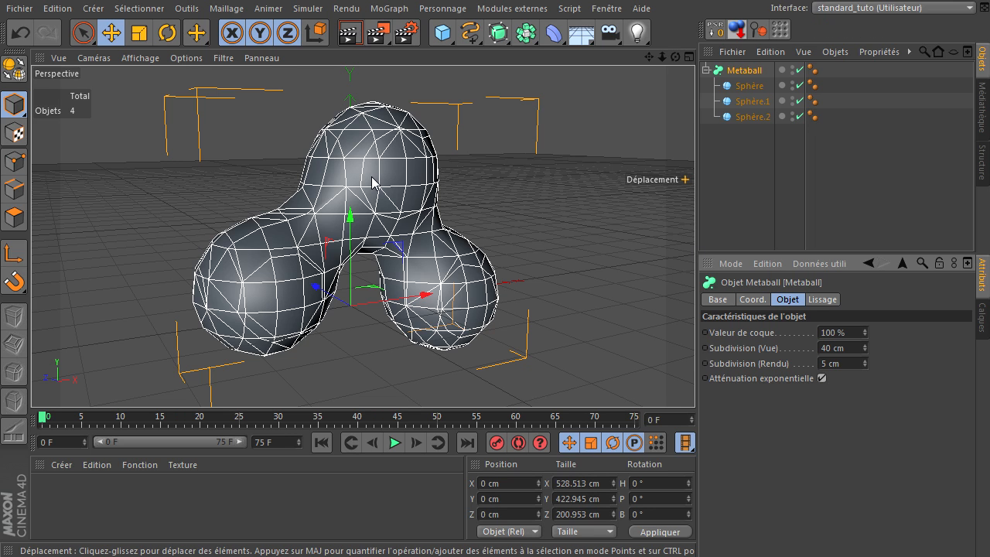
pyautogui.click(822, 377)
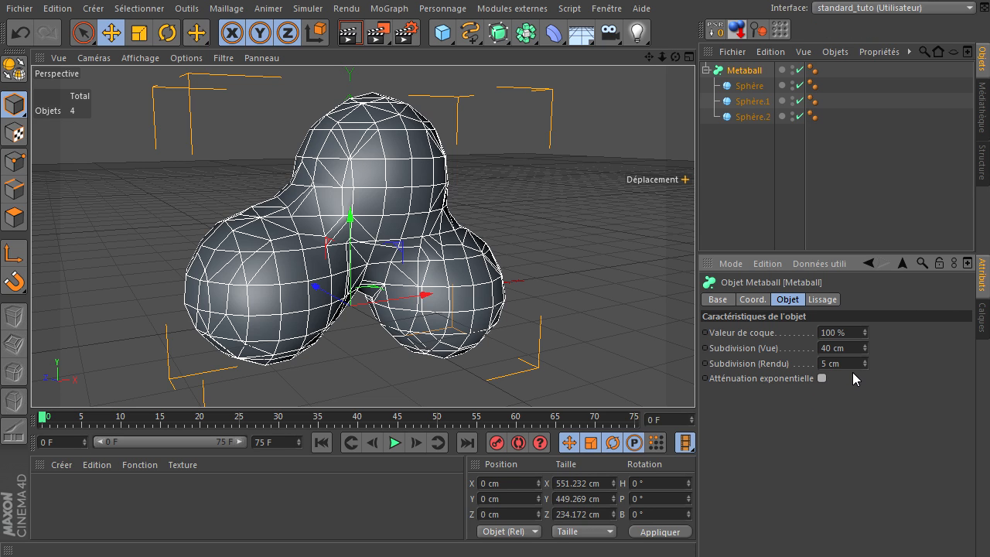
# Render the perspective view to examine the Metaball's smoothness against its render subdivision setting.
pyautogui.click(853, 365)
pyautogui.click(348, 34)
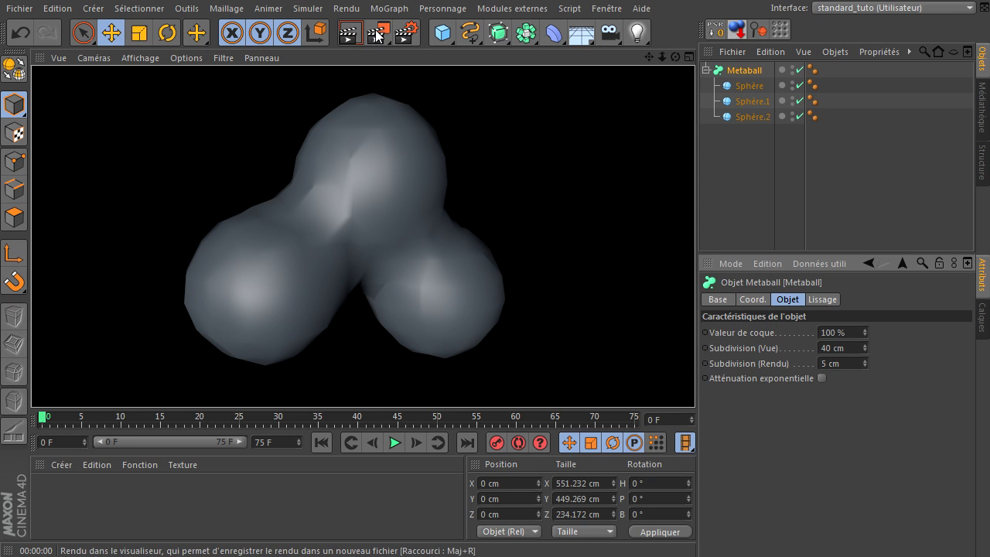
pyautogui.click(736, 440)
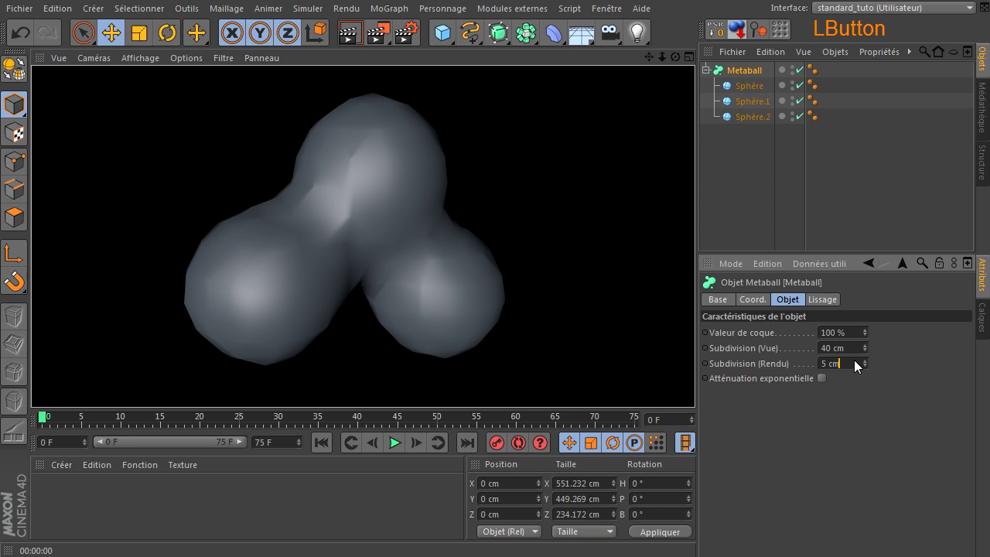
pyautogui.click(725, 176)
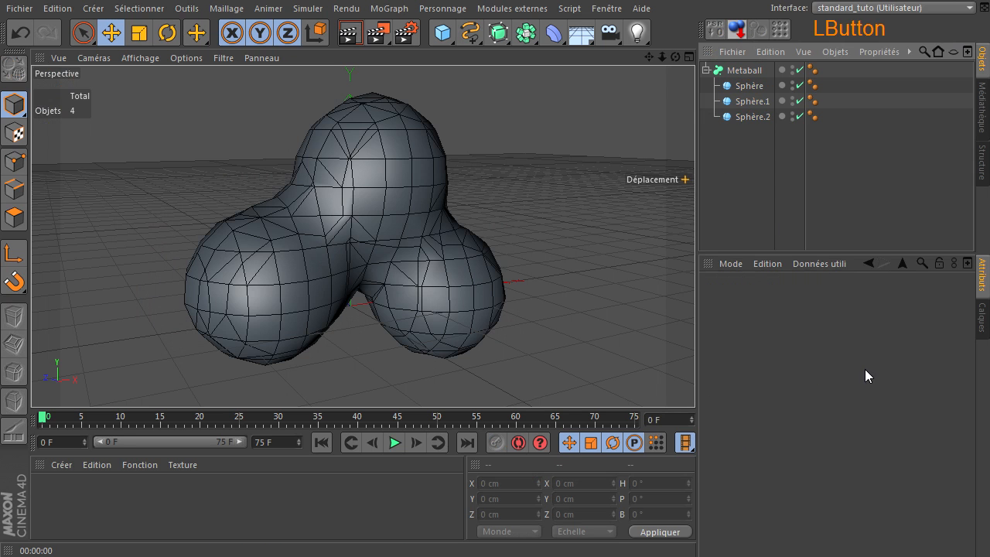
pyautogui.click(736, 71)
pyautogui.click(851, 364)
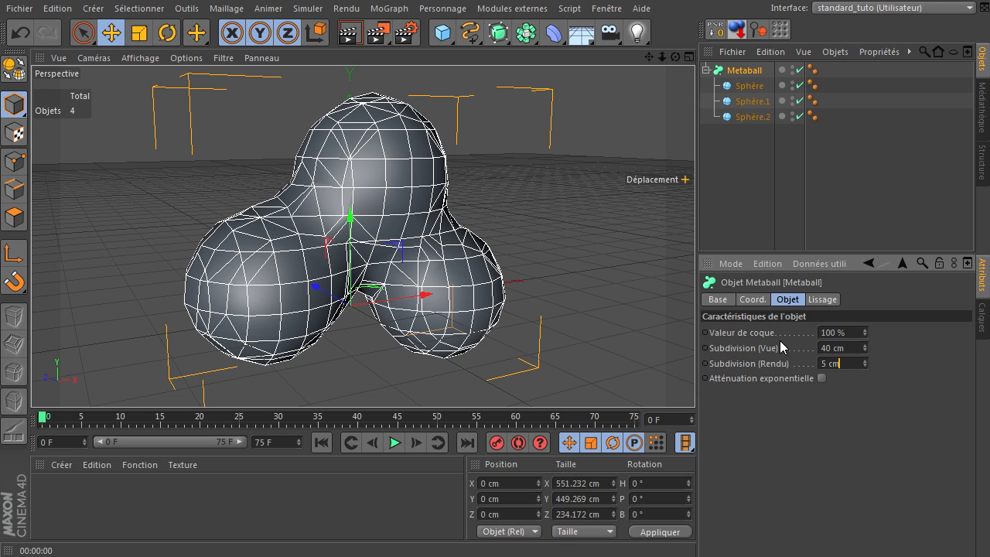
pyautogui.click(347, 34)
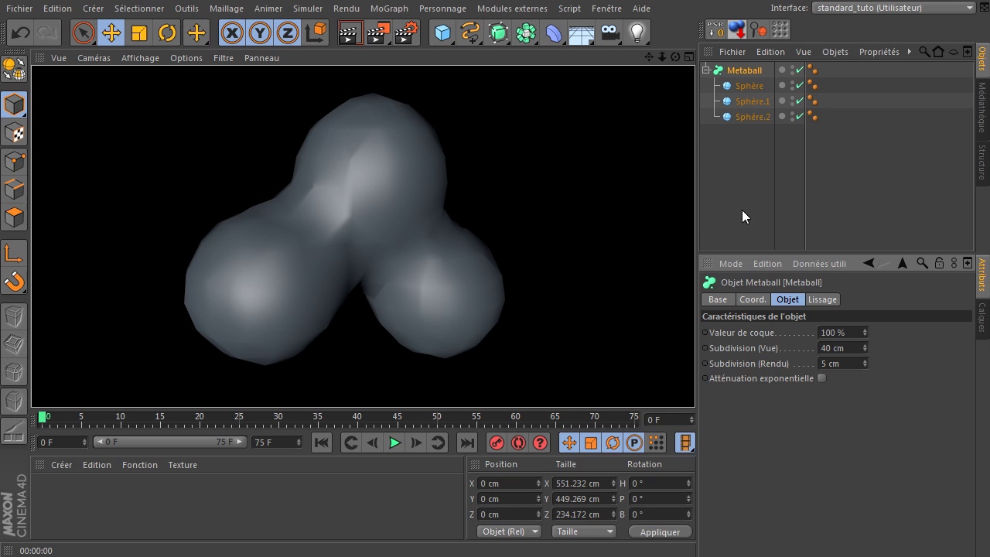
pyautogui.click(741, 211)
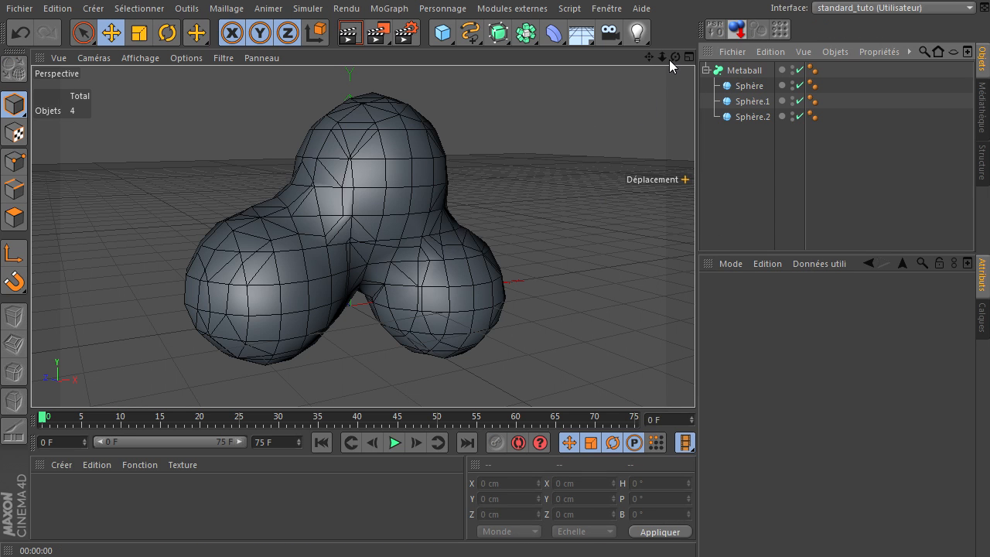
pyautogui.moveTo(676, 58); pyautogui.dragTo(694, 379)
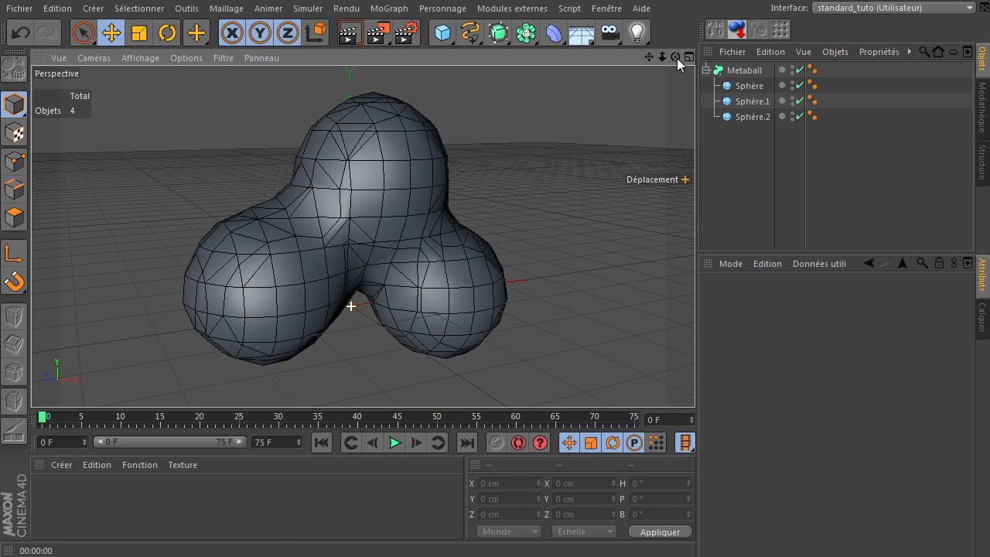
# Set the Metaball's view subdivision to 5 cm.
pyautogui.click(738, 70)
pyautogui.click(860, 352)
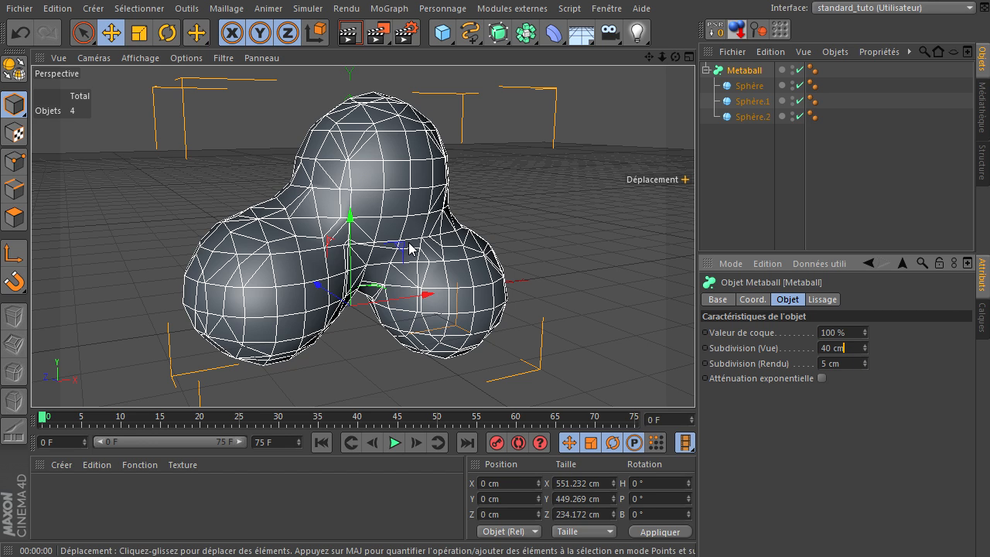
pyautogui.click(855, 365)
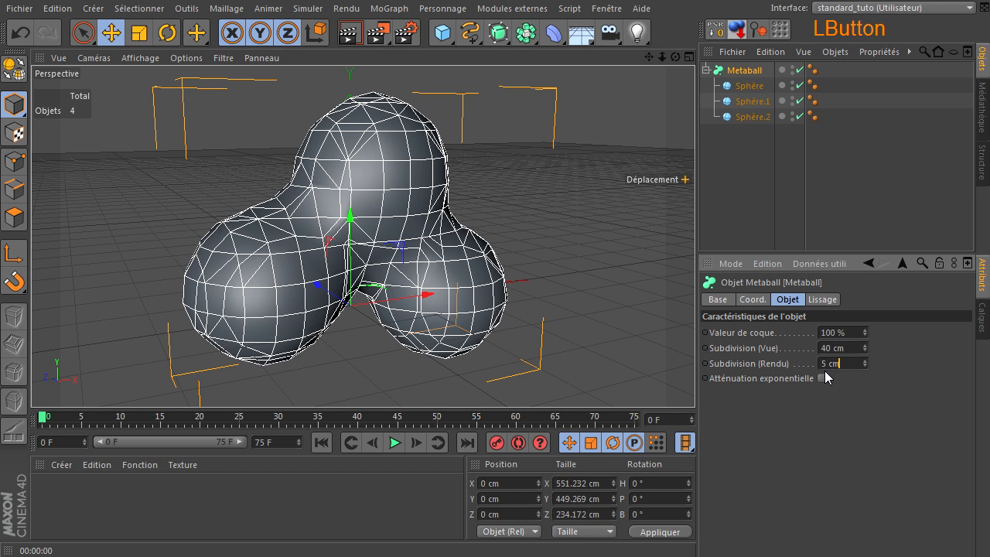
pyautogui.moveTo(849, 351); pyautogui.dragTo(777, 352)
pyautogui.write('5')
pyautogui.press('Return')
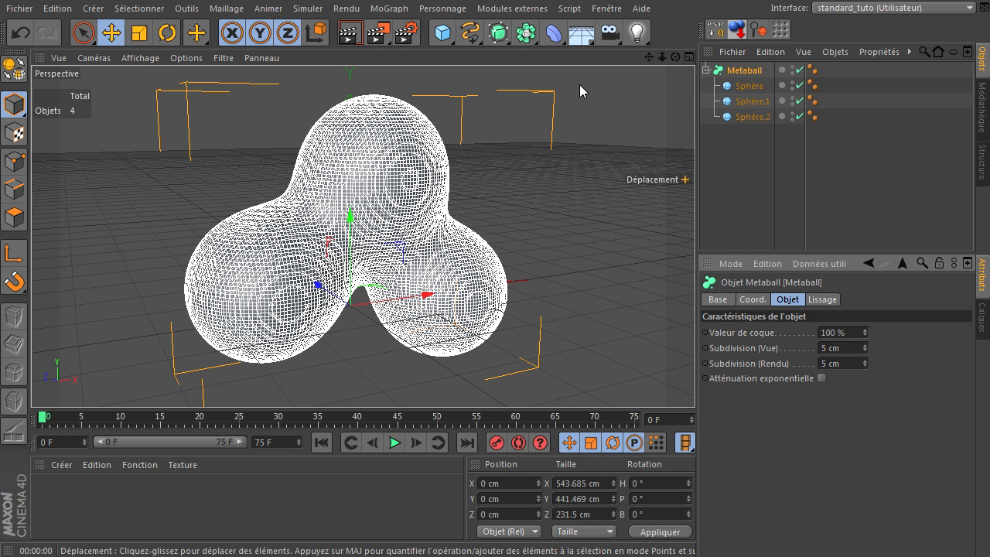
# Raise the sphere Sphère to about X -195 cm, Y 187 cm and reselect the Metaball.
pyautogui.moveTo(679, 54); pyautogui.dragTo(691, 379)
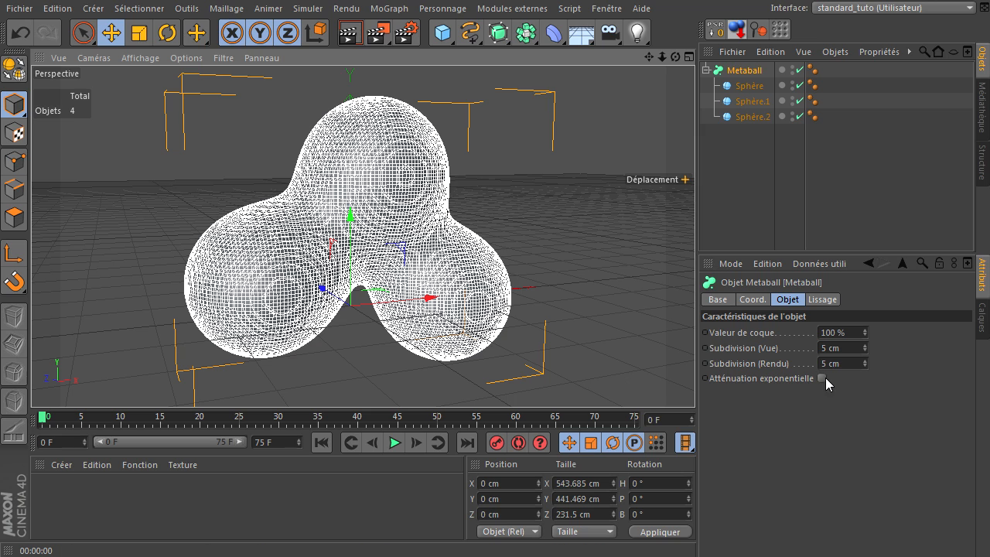
pyautogui.click(853, 347)
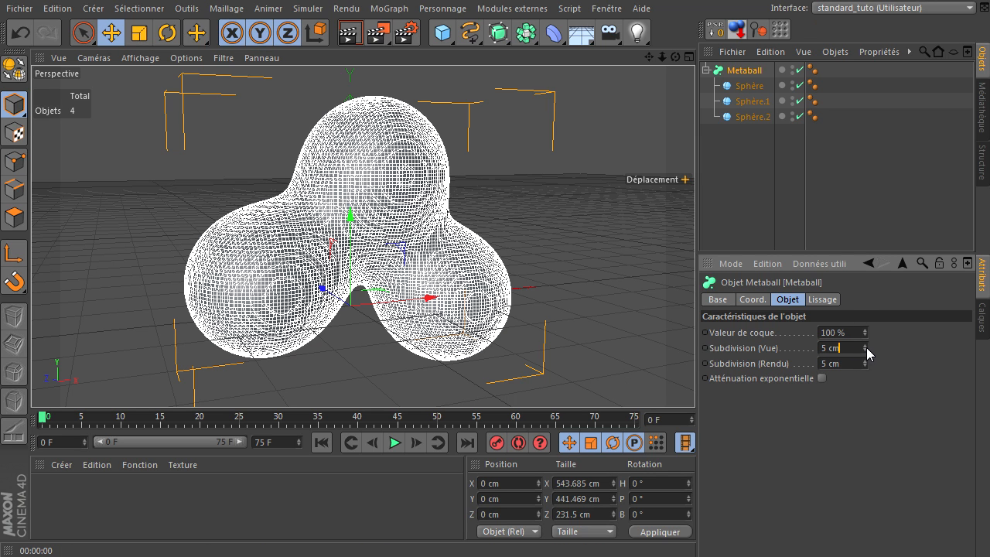
pyautogui.click(744, 86)
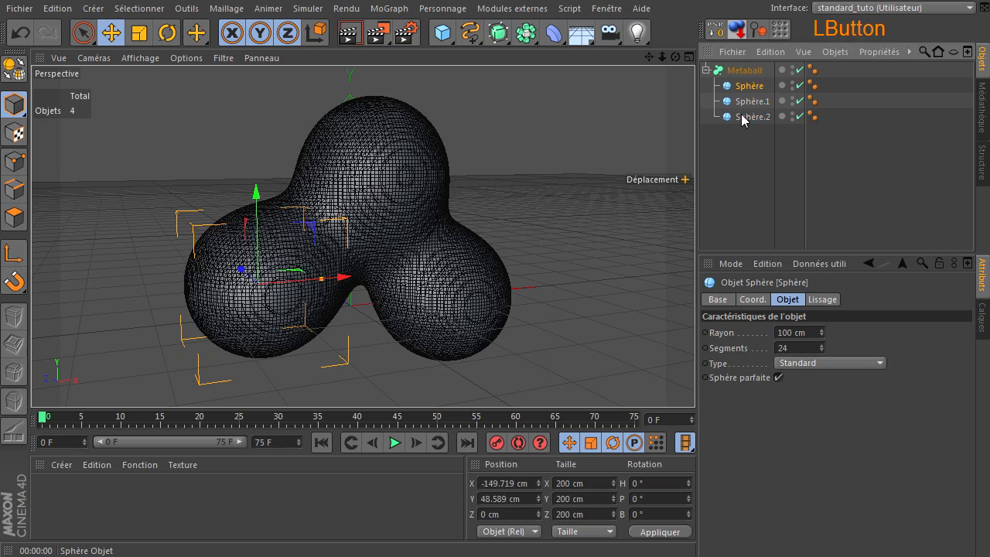
pyautogui.moveTo(312, 225); pyautogui.dragTo(283, 136)
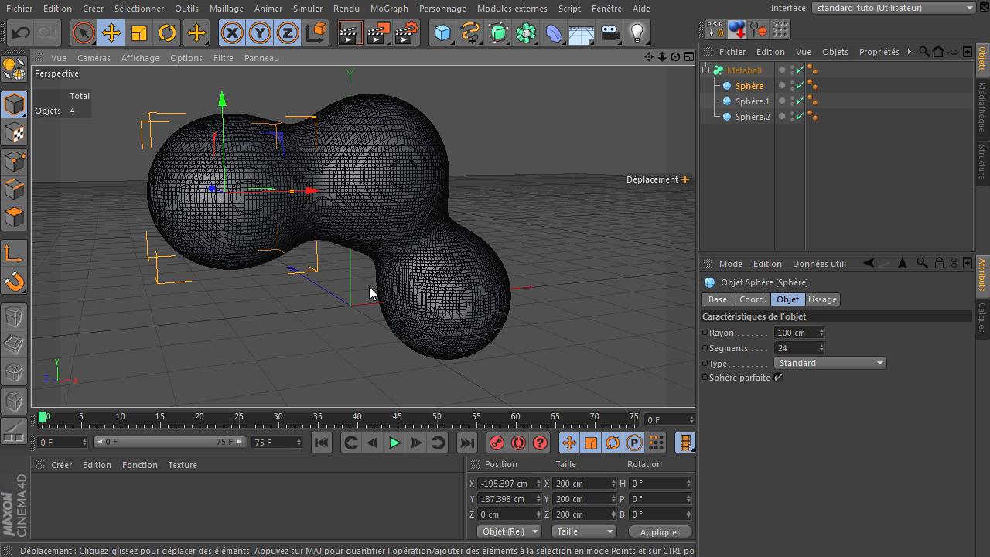
pyautogui.click(744, 72)
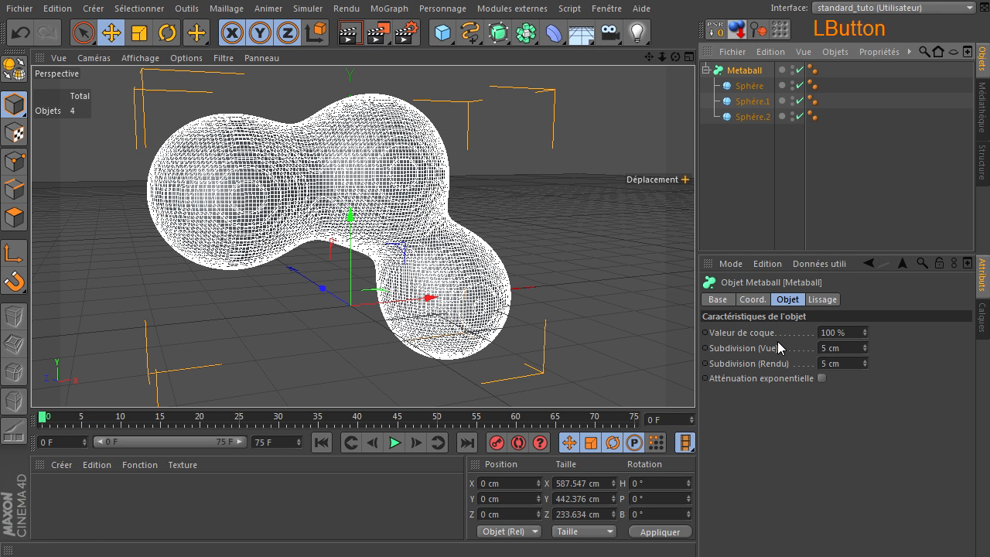
# Try hull values of 20%, 40% and 60% on the Metaball to compare how strongly the spheres merge.
pyautogui.click(844, 333)
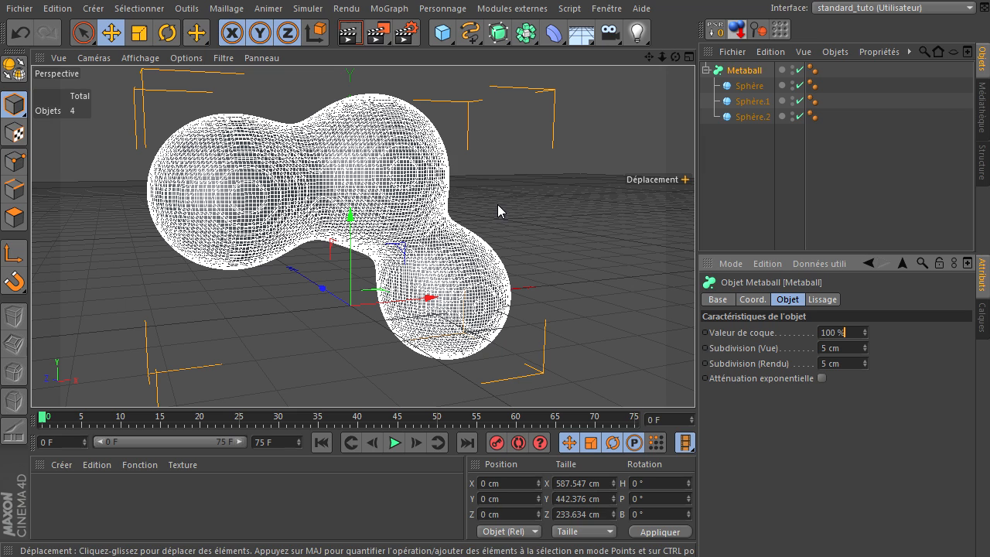
pyautogui.click(854, 332)
pyautogui.write('20')
pyautogui.press('Return')
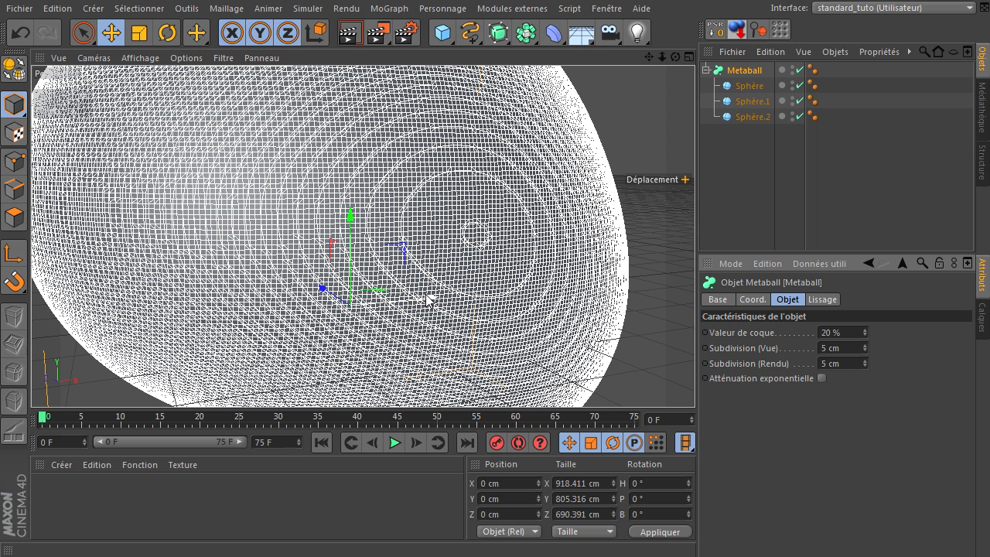
pyautogui.click(837, 332)
pyautogui.write('40')
pyautogui.press('Return')
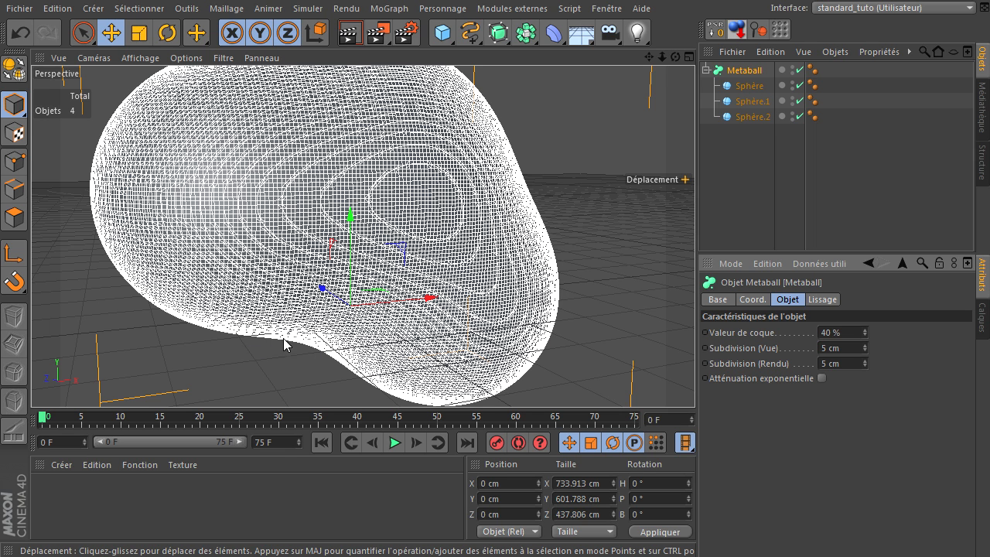
pyautogui.click(832, 332)
pyautogui.write('60')
pyautogui.press('Return')
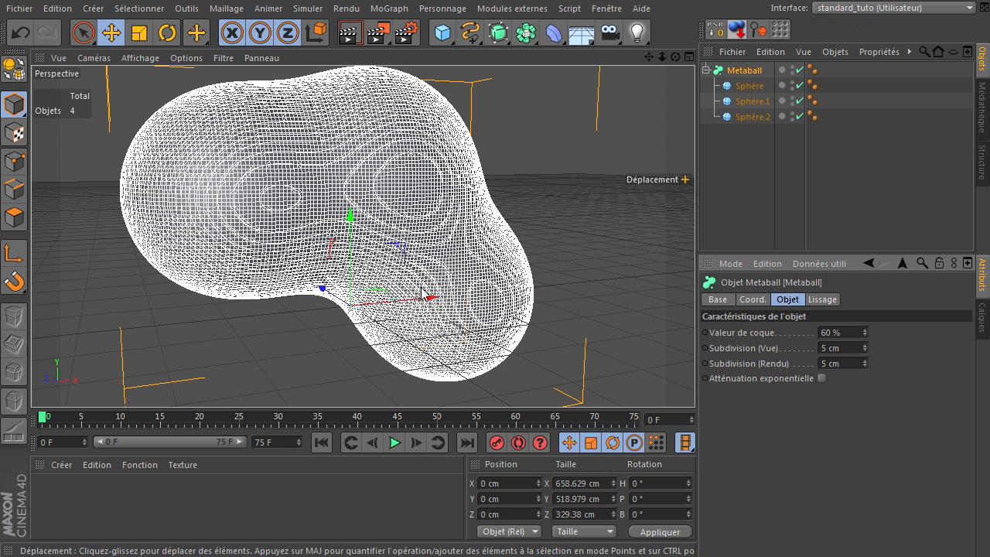
# Try a Metaball hull value of 200% and lower it gradually through 138% to 112%.
pyautogui.click(836, 332)
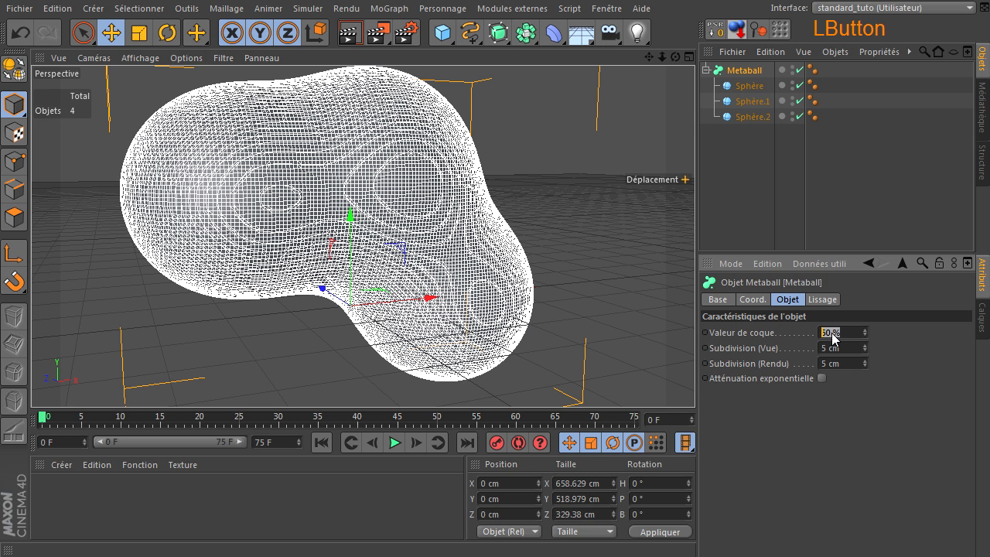
pyautogui.write('200')
pyautogui.press('Return')
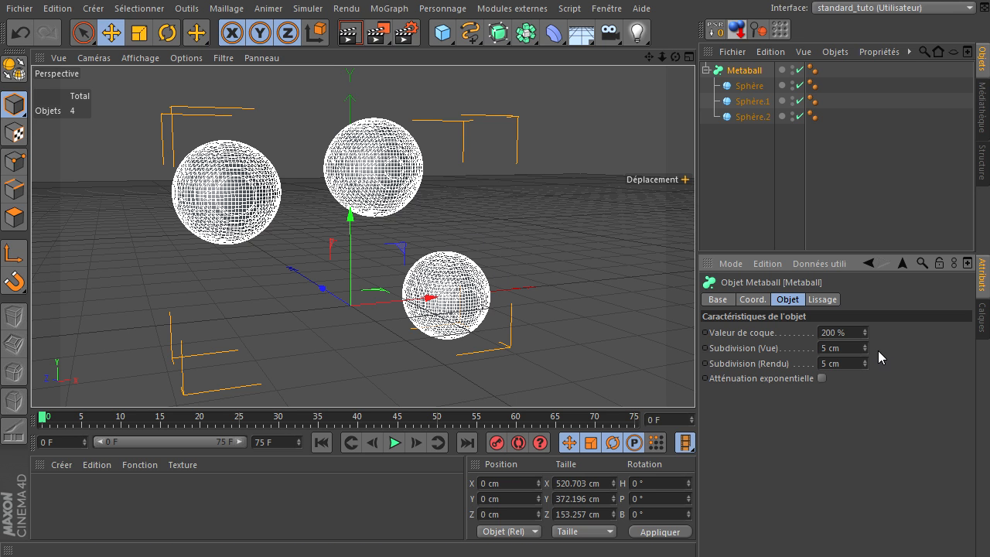
pyautogui.moveTo(863, 341); pyautogui.dragTo(778, 333)
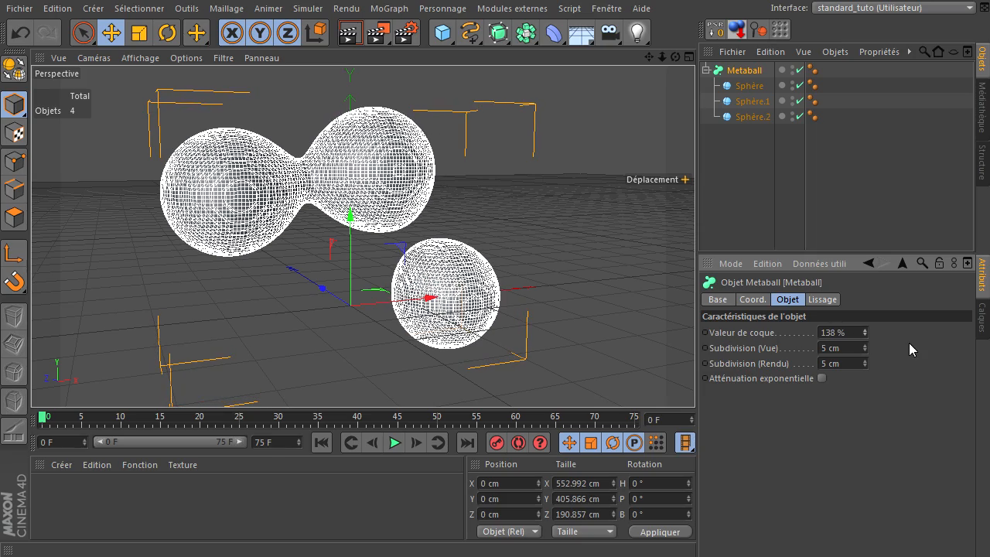
pyautogui.moveTo(867, 336); pyautogui.dragTo(867, 336)
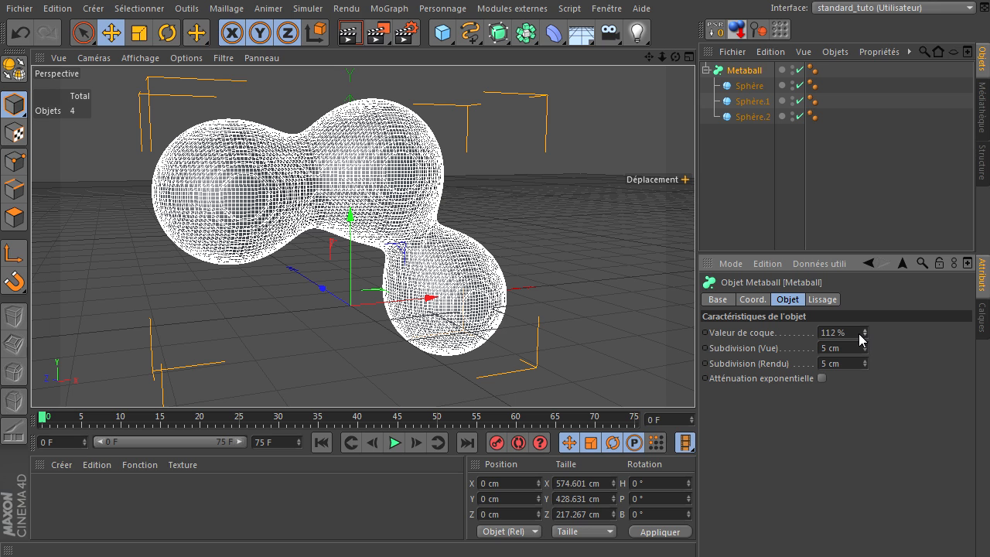
# Set the Metaball's hull value back to 100%.
pyautogui.click(831, 332)
pyautogui.write('100')
pyautogui.press('Return')
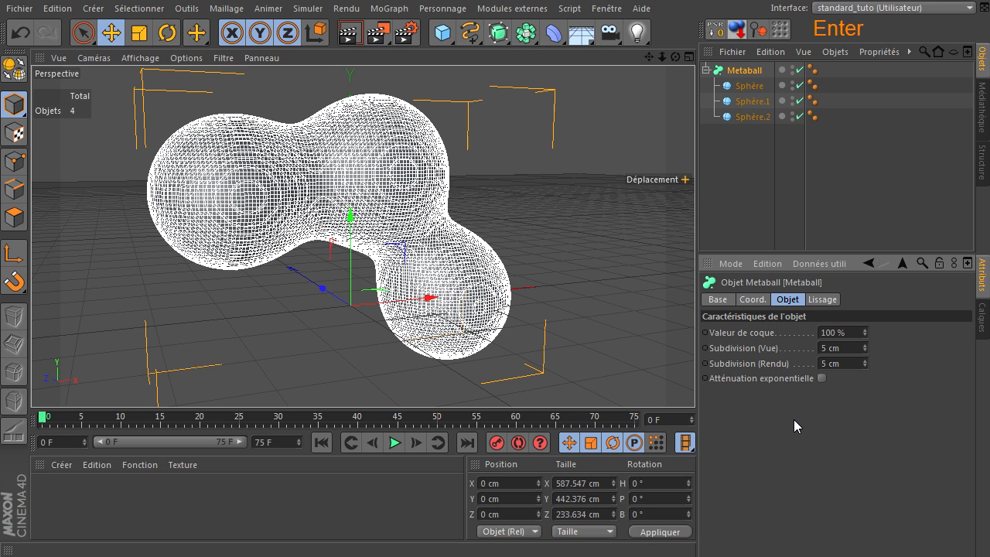
pyautogui.click(814, 438)
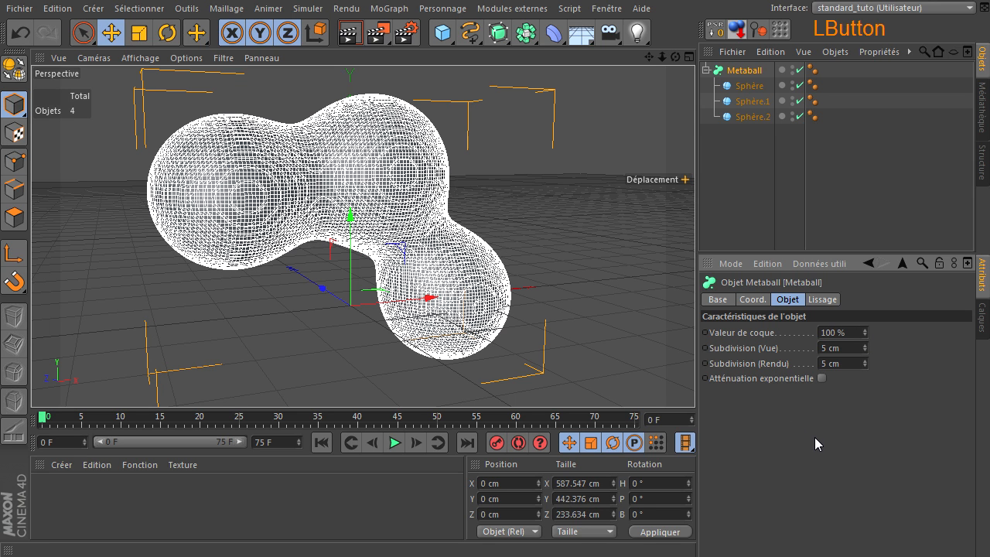
# Try a view subdivision of 20 cm on the Metaball and refine it to 10 cm.
pyautogui.click(847, 348)
pyautogui.write('20')
pyautogui.press('Return')
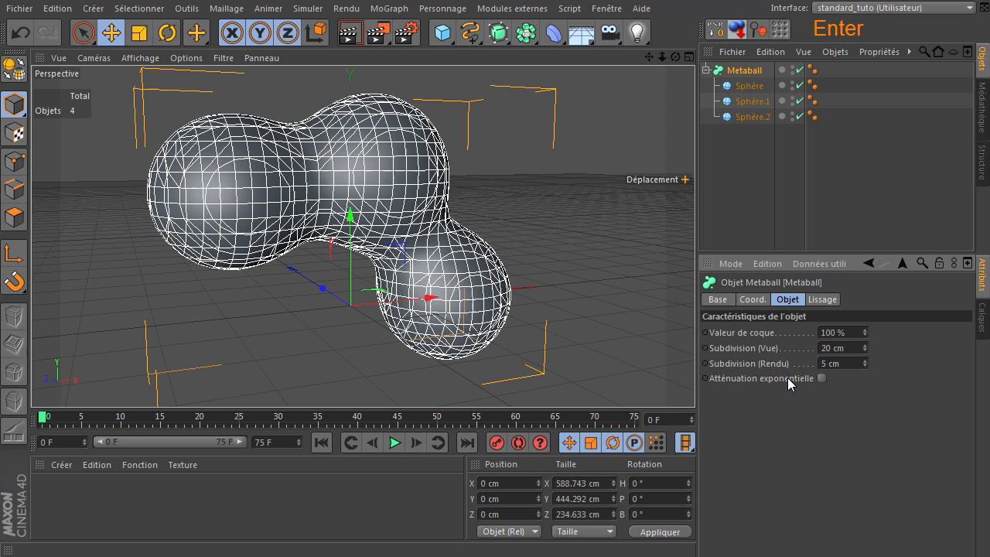
pyautogui.click(840, 348)
pyautogui.write('10')
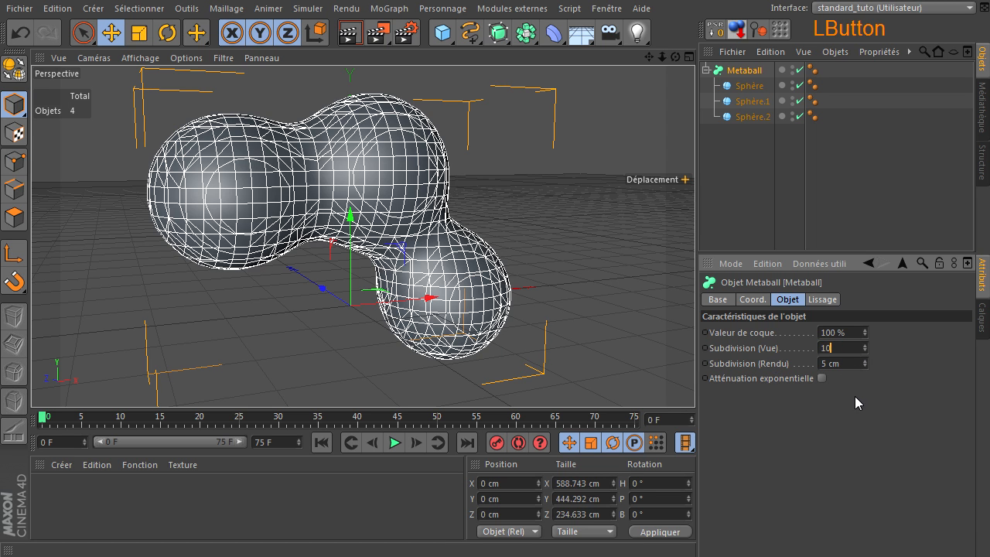
pyautogui.press('Return')
# Move the sphere Sphère slightly downward within the Metaball and clear the selection.
pyautogui.click(329, 188)
pyautogui.moveTo(283, 142); pyautogui.dragTo(280, 174)
pyautogui.click(757, 198)
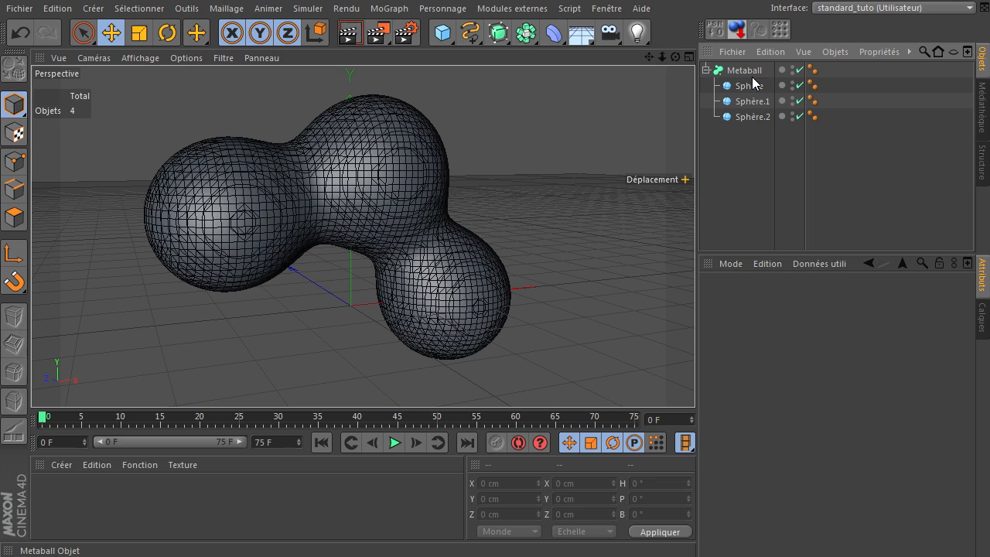
# Delete all three spheres from the Metaball.
pyautogui.click(733, 198)
pyautogui.click(756, 171)
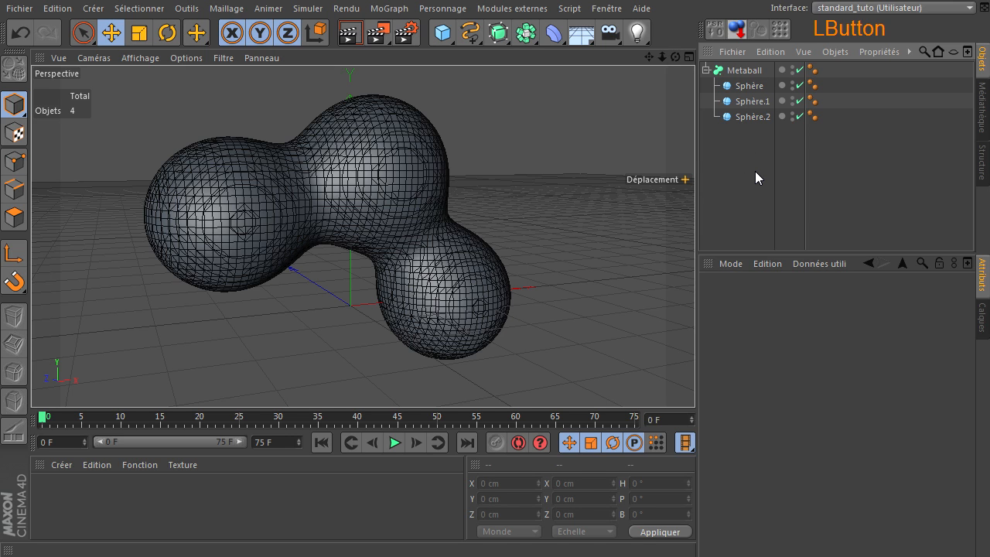
pyautogui.click(755, 171)
pyautogui.moveTo(734, 152); pyautogui.dragTo(762, 89)
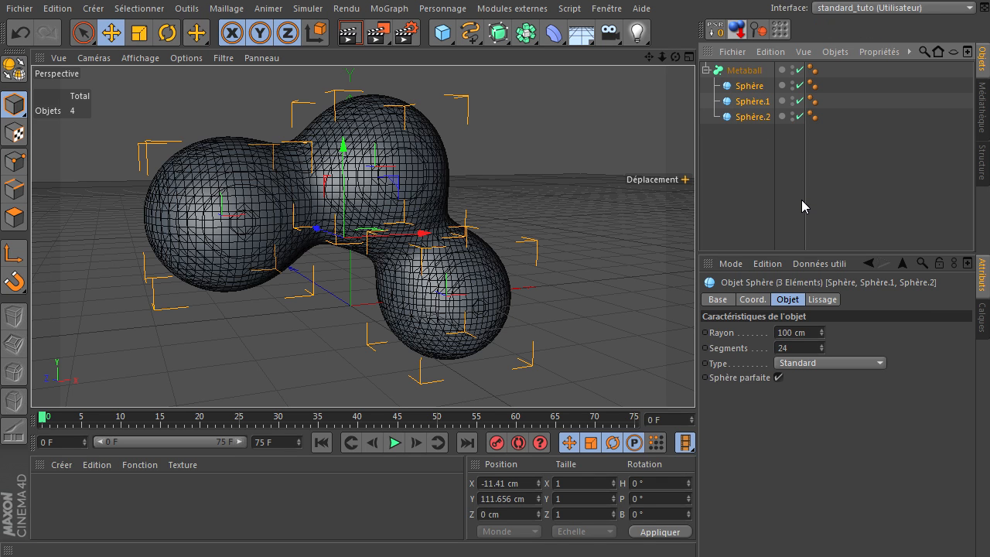
pyautogui.press('Delete')
pyautogui.click(709, 221)
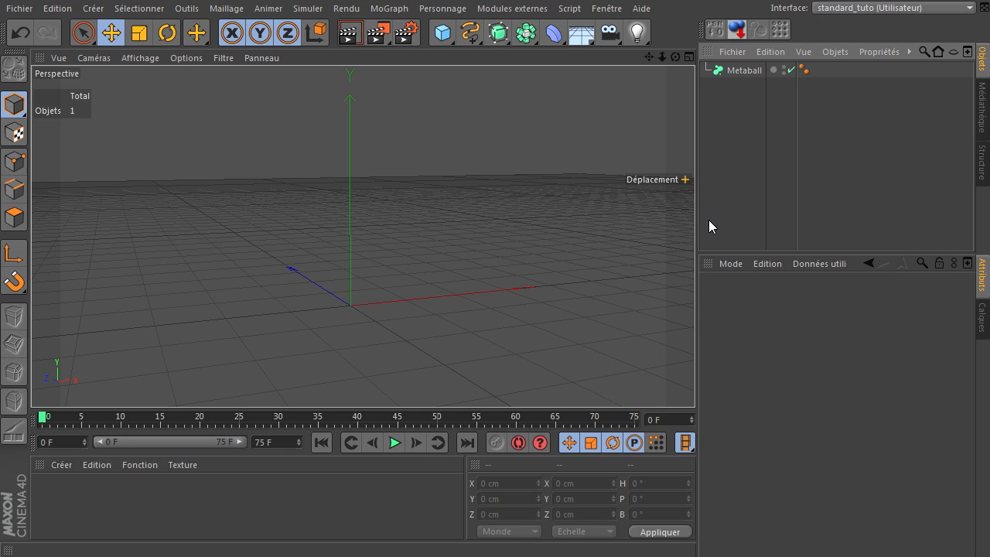
# Set the empty Metaball's view subdivision to 40 cm and deselect it.
pyautogui.click(739, 73)
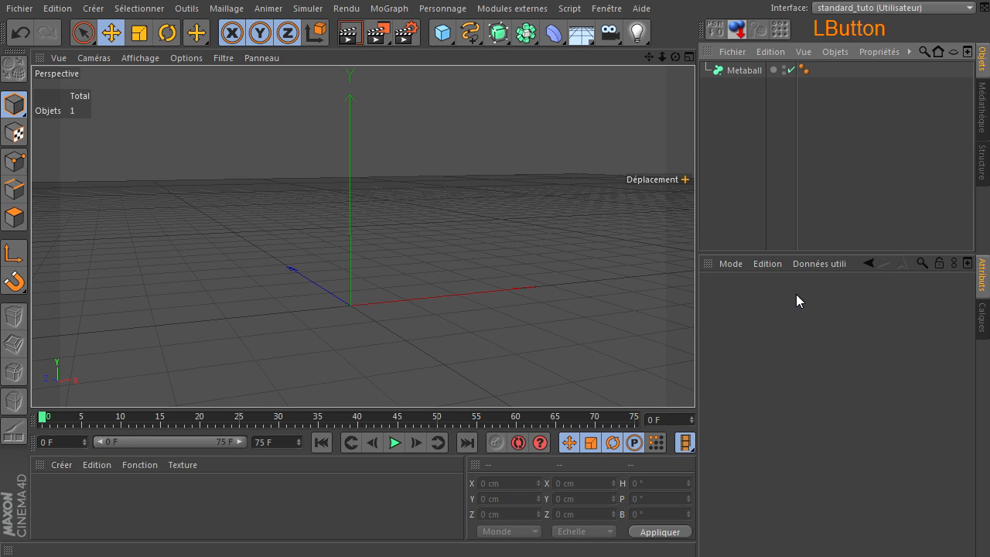
pyautogui.doubleClick(850, 349)
pyautogui.write('40')
pyautogui.press('Return')
pyautogui.click(728, 161)
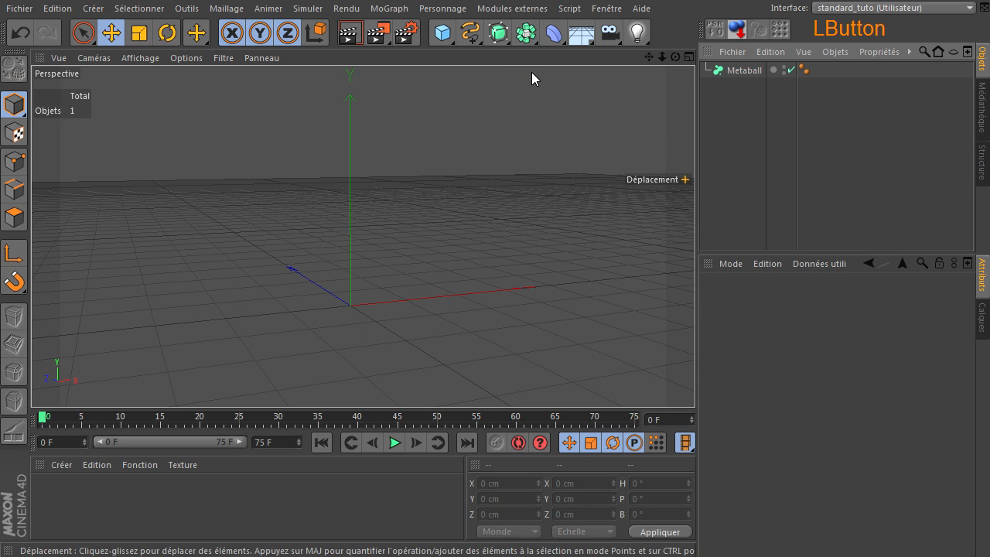
# Add a cube and make it a child of the Metaball.
pyautogui.moveTo(447, 35); pyautogui.dragTo(474, 68)
pyautogui.click(610, 62)
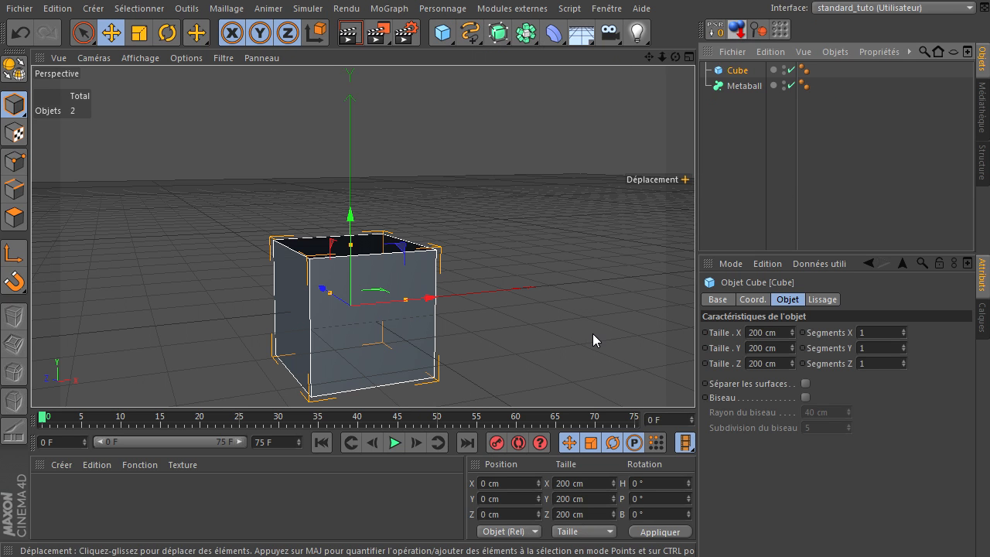
pyautogui.moveTo(649, 57); pyautogui.dragTo(699, 369)
pyautogui.moveTo(675, 57); pyautogui.dragTo(695, 379)
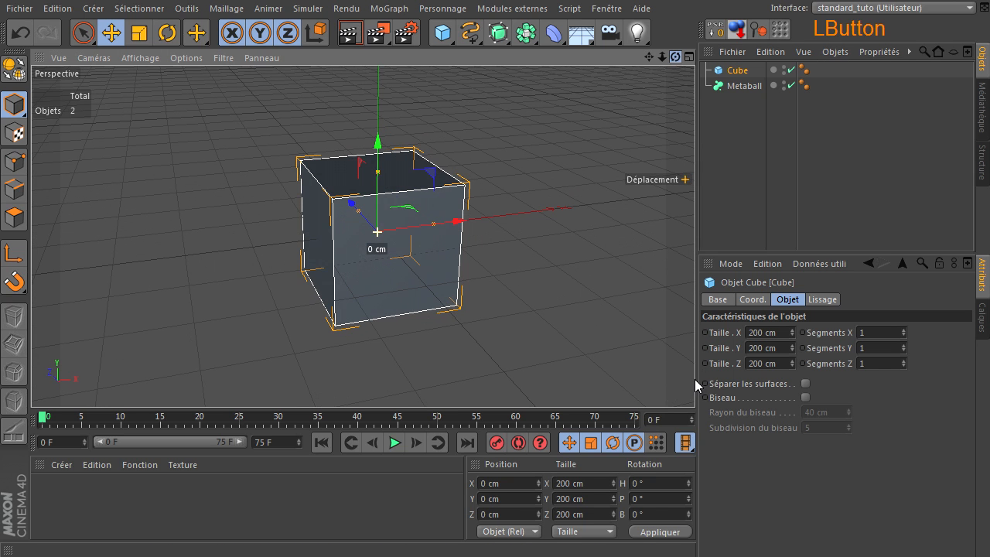
pyautogui.moveTo(733, 75); pyautogui.dragTo(738, 86)
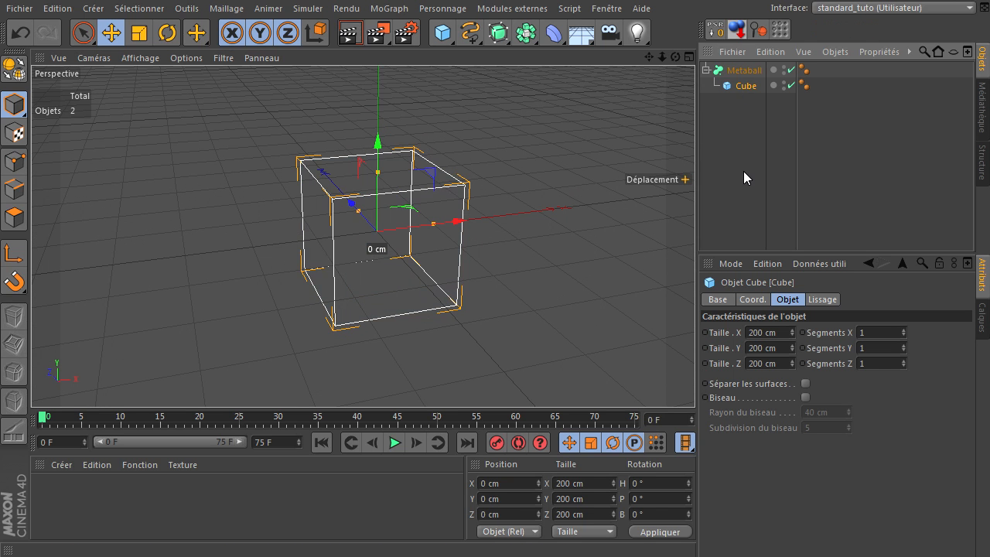
pyautogui.click(334, 206)
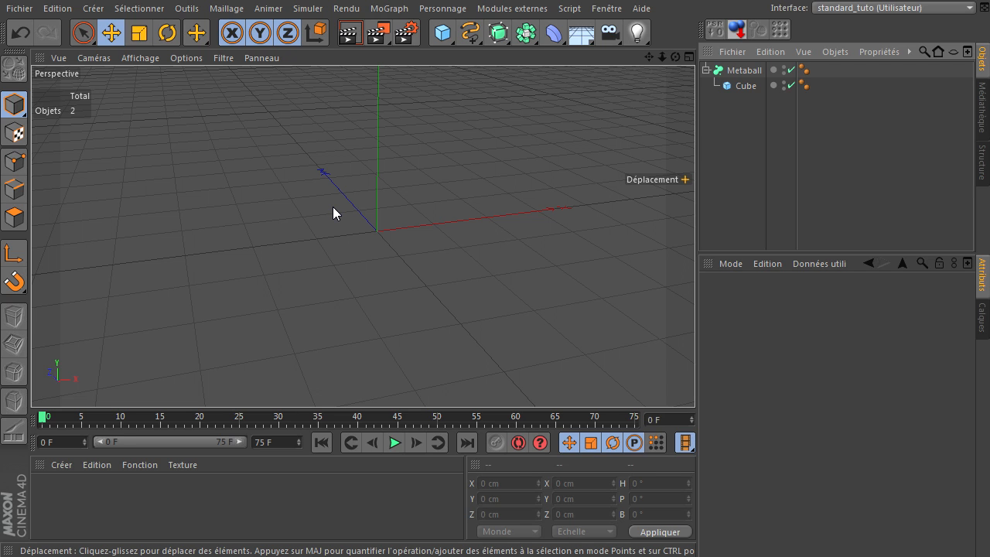
# Set the view subdivision of the Metaball containing the cube to 5 cm.
pyautogui.click(729, 72)
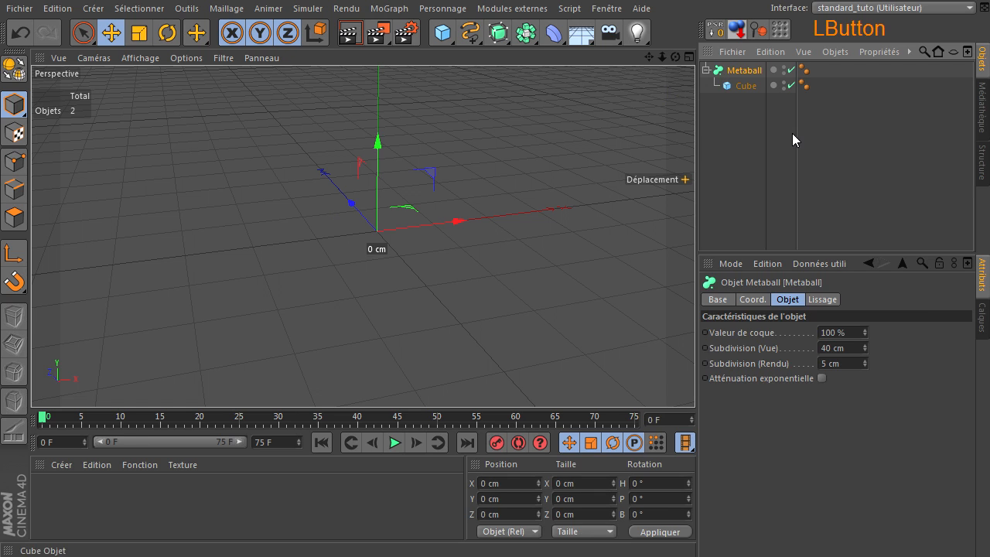
pyautogui.click(850, 349)
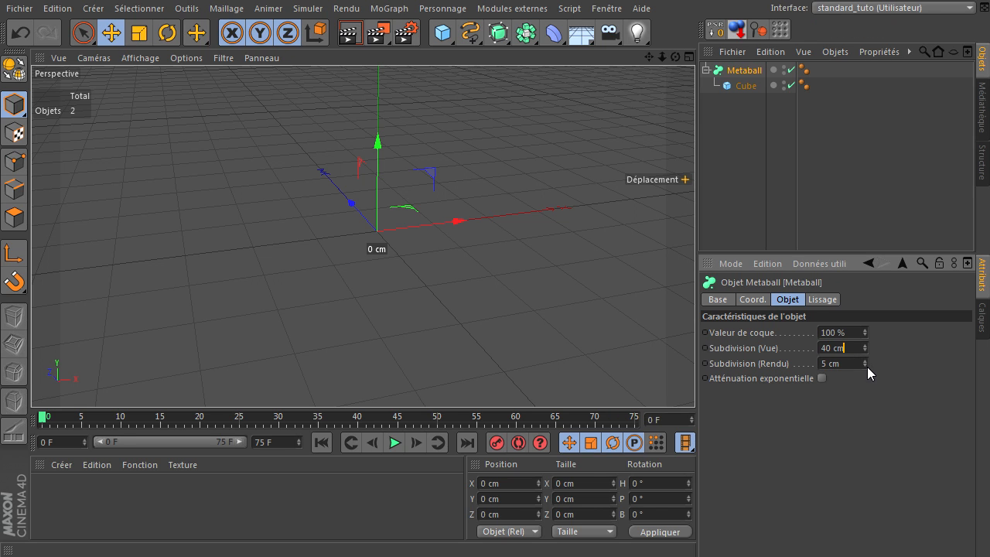
pyautogui.doubleClick(855, 348)
pyautogui.write('5')
pyautogui.press('Return')
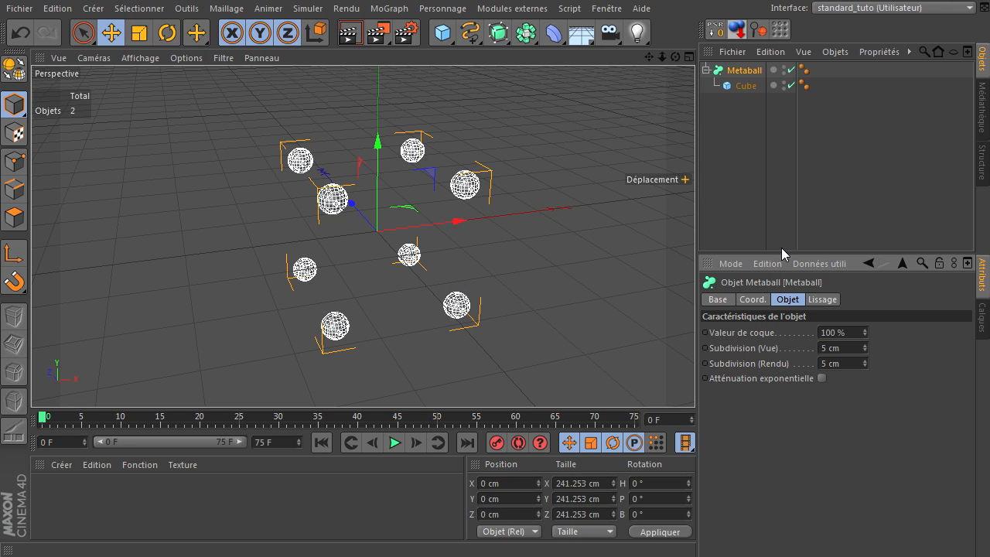
pyautogui.keyDown('ctrl'); pyautogui.moveTo(739, 88); pyautogui.dragTo(742, 77); pyautogui.keyUp('ctrl')
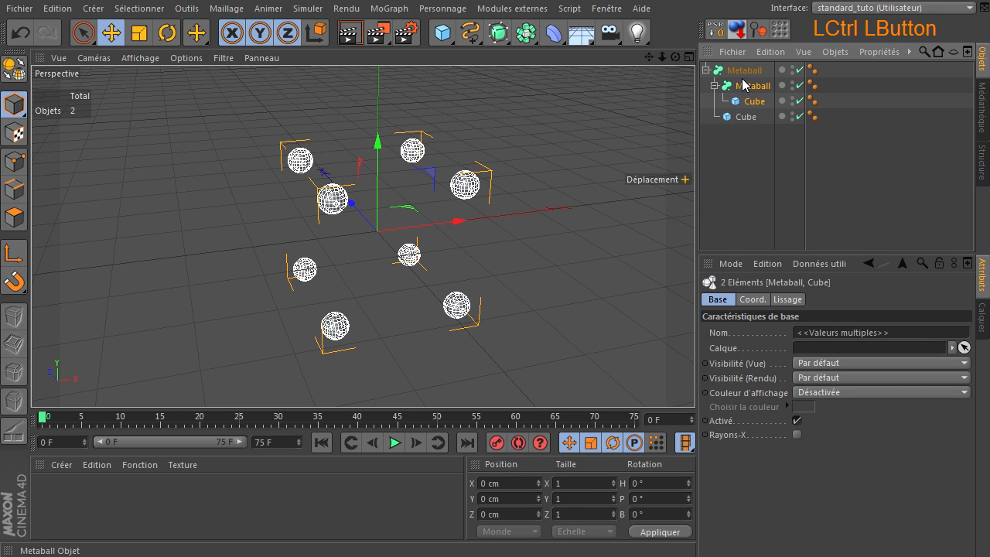
pyautogui.click(758, 87)
pyautogui.press('Delete')
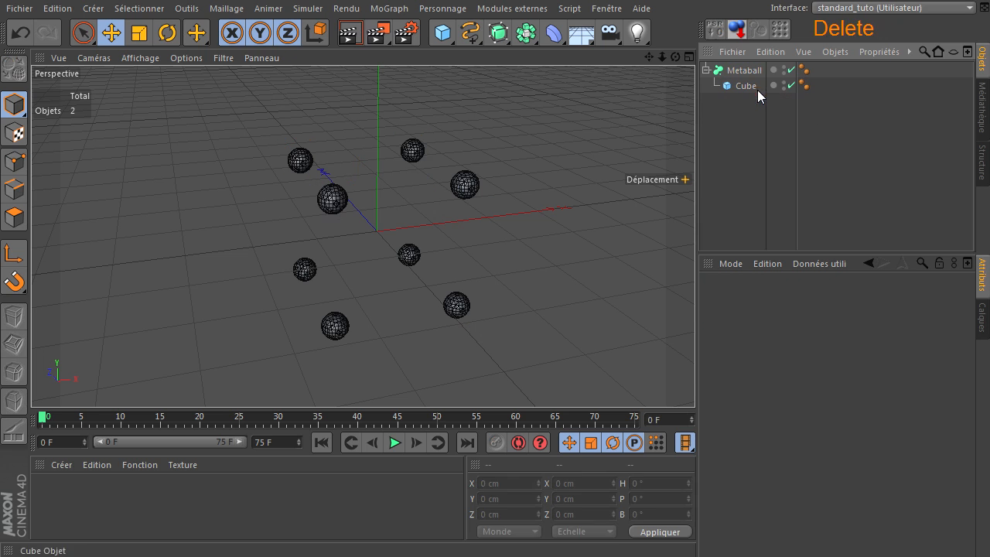
# Try a copy of the cube inside the Metaball, offset about 41 cm along X, and delete it again.
pyautogui.click(748, 88)
pyautogui.keyDown('ctrl'); pyautogui.moveTo(747, 88); pyautogui.dragTo(749, 73); pyautogui.keyUp('ctrl')
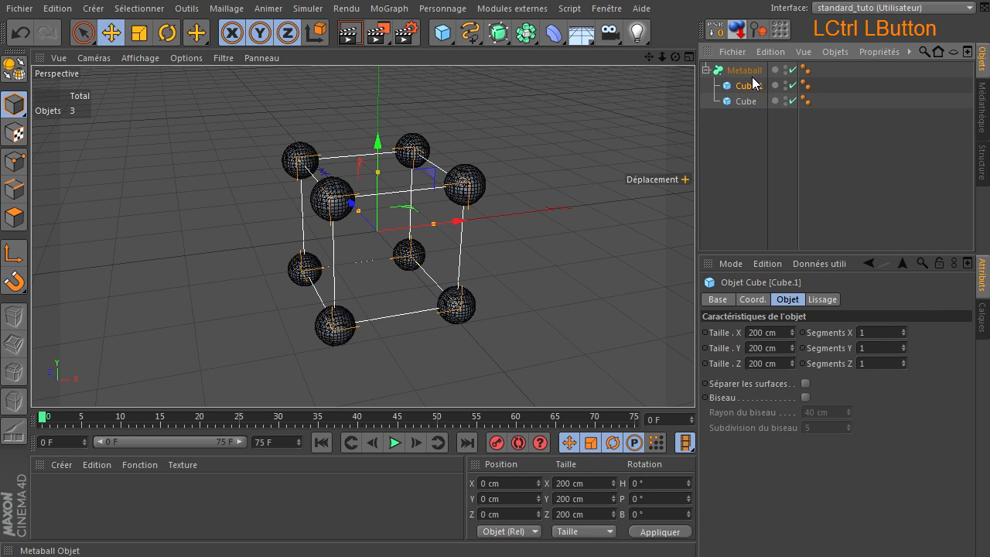
pyautogui.moveTo(457, 222); pyautogui.dragTo(481, 211)
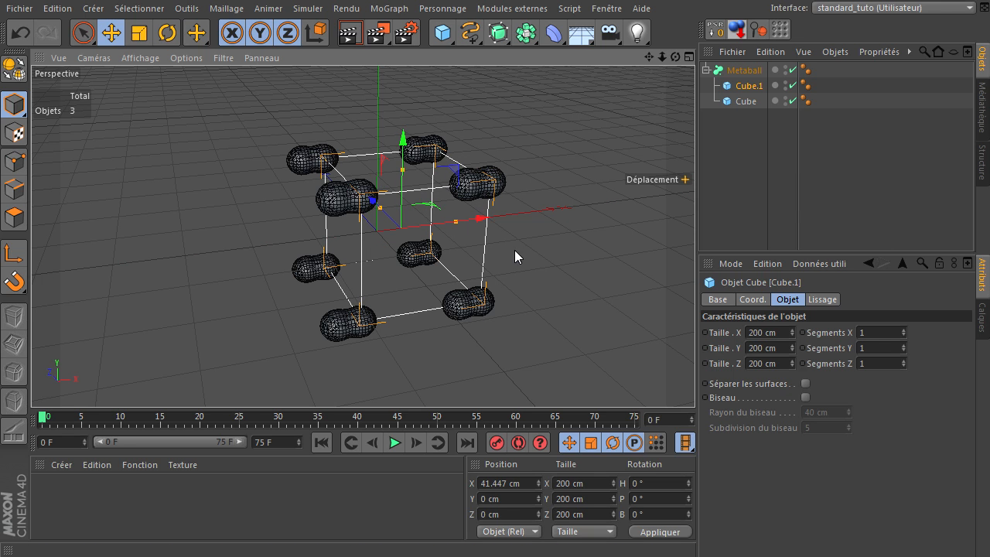
pyautogui.click(753, 87)
pyautogui.press('Delete')
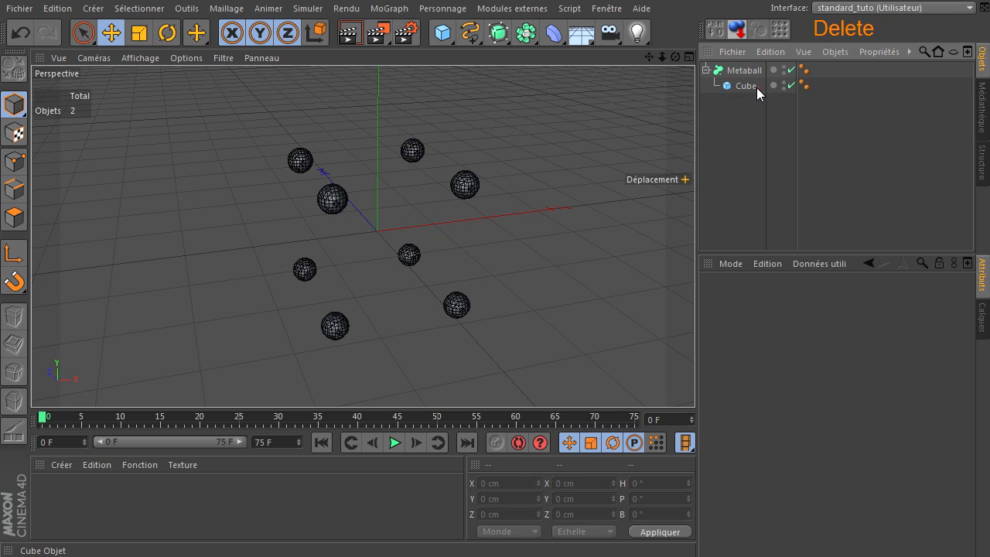
# Add a plane with 5 width segments and 5 height segments.
pyautogui.click(442, 33)
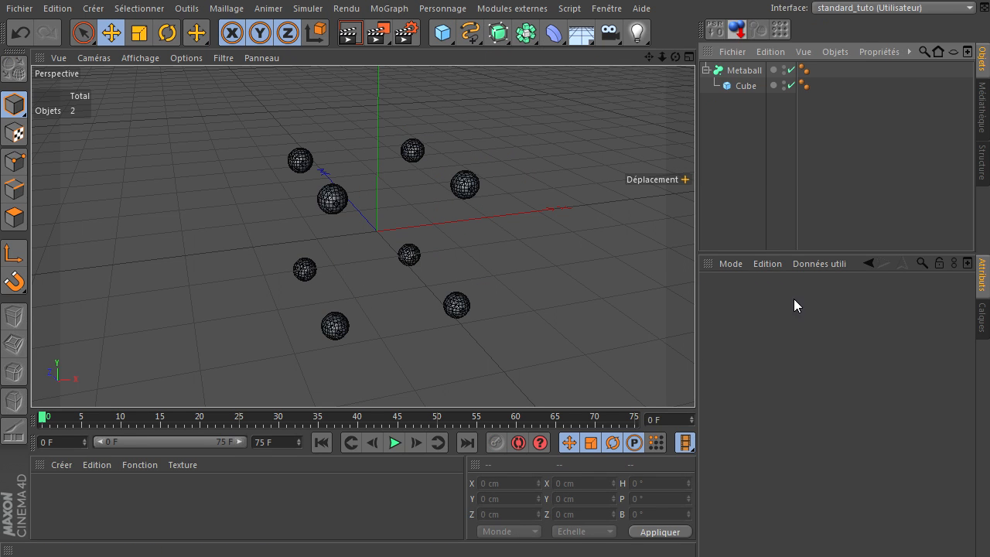
pyautogui.moveTo(445, 37); pyautogui.dragTo(597, 76)
pyautogui.click(836, 367)
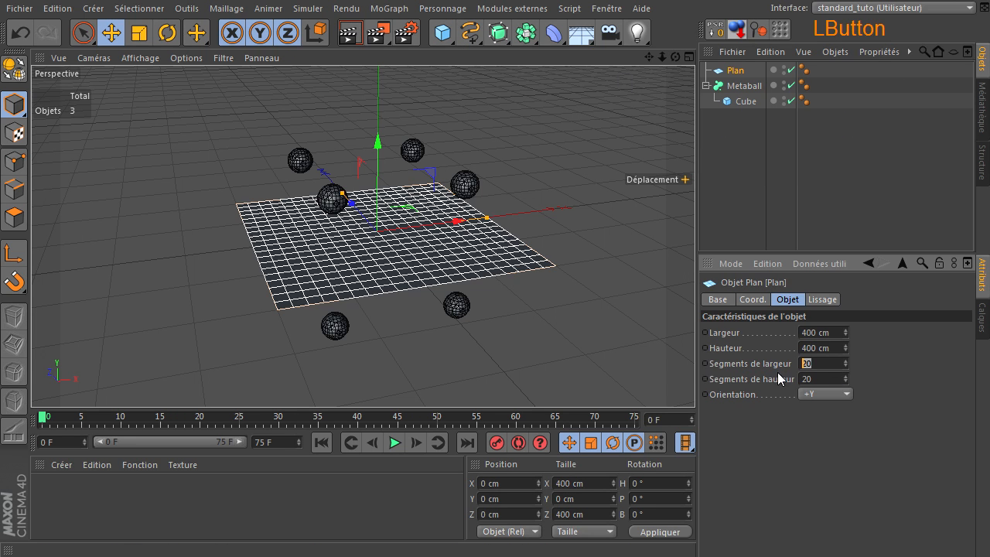
pyautogui.write('5')
pyautogui.press('Tab')
pyautogui.write('5')
pyautogui.press('Return')
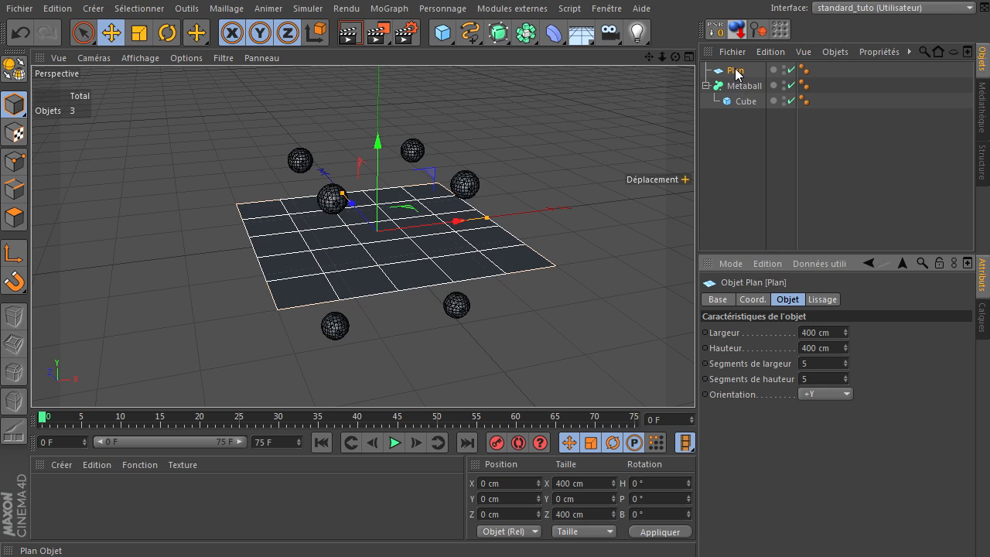
# Make the plane a child of the Metaball and delete the cube.
pyautogui.moveTo(735, 70); pyautogui.dragTo(747, 86)
pyautogui.click(745, 101)
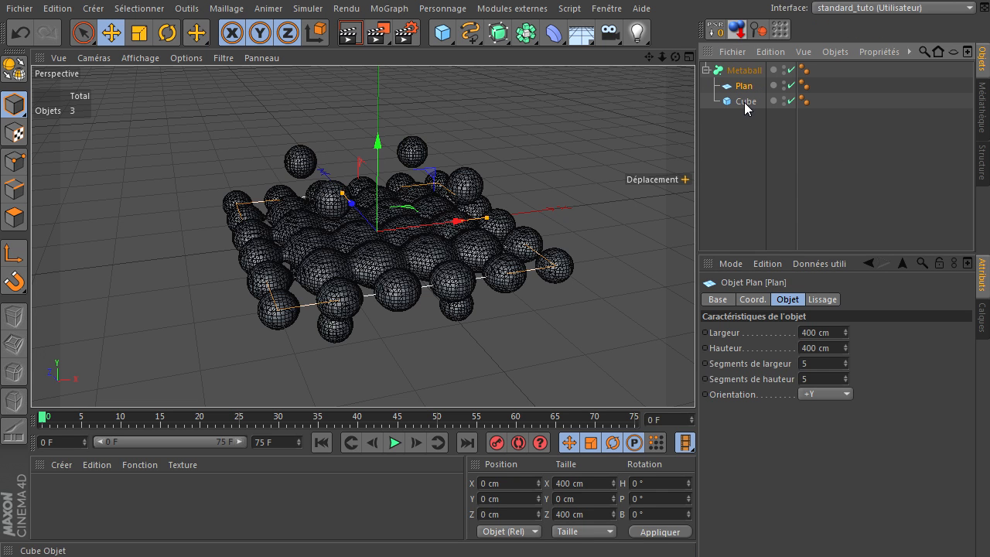
pyautogui.press('Delete')
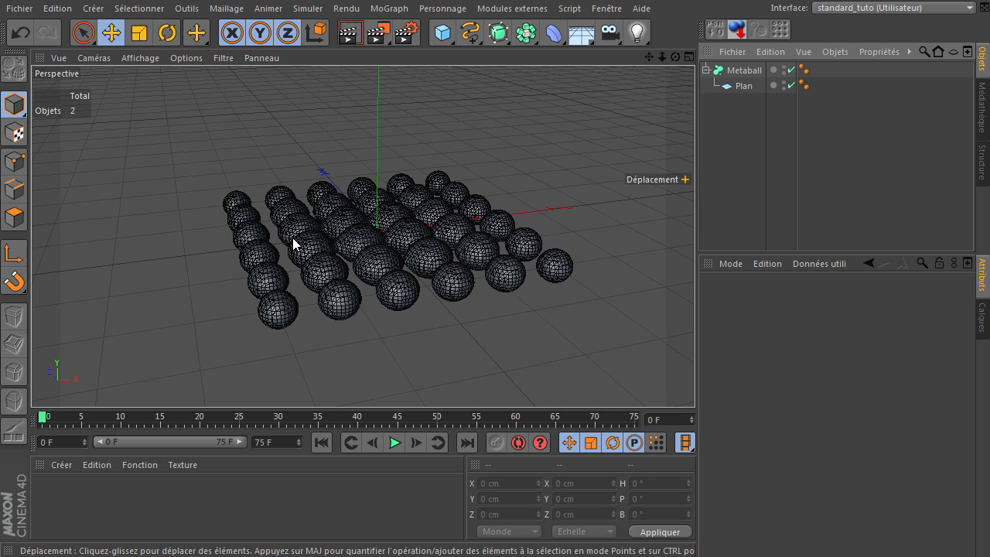
# Set the plane inside the Metaball to 8 width segments and 8 height segments.
pyautogui.moveTo(669, 57); pyautogui.dragTo(757, 76)
pyautogui.click(744, 71)
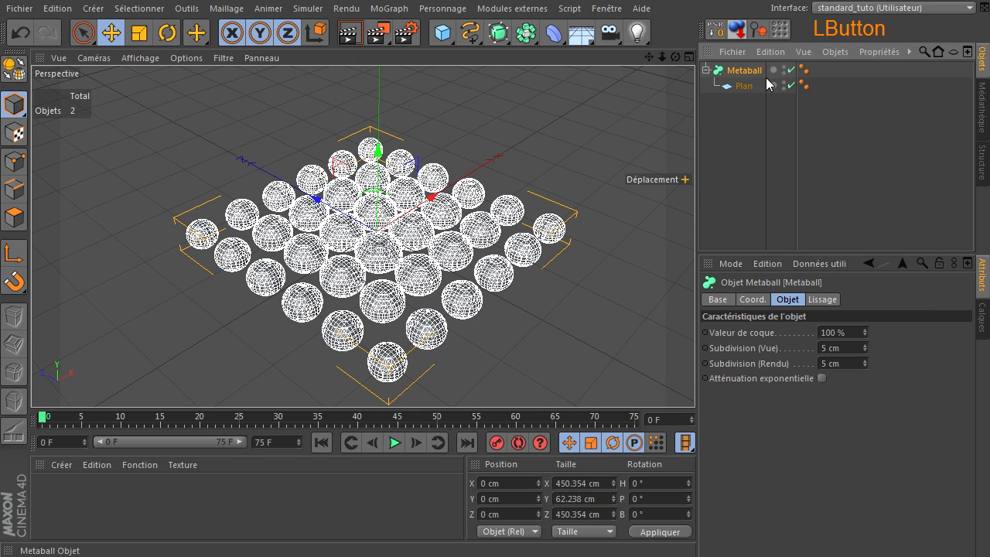
pyautogui.click(743, 86)
pyautogui.click(845, 361)
pyautogui.click(845, 359)
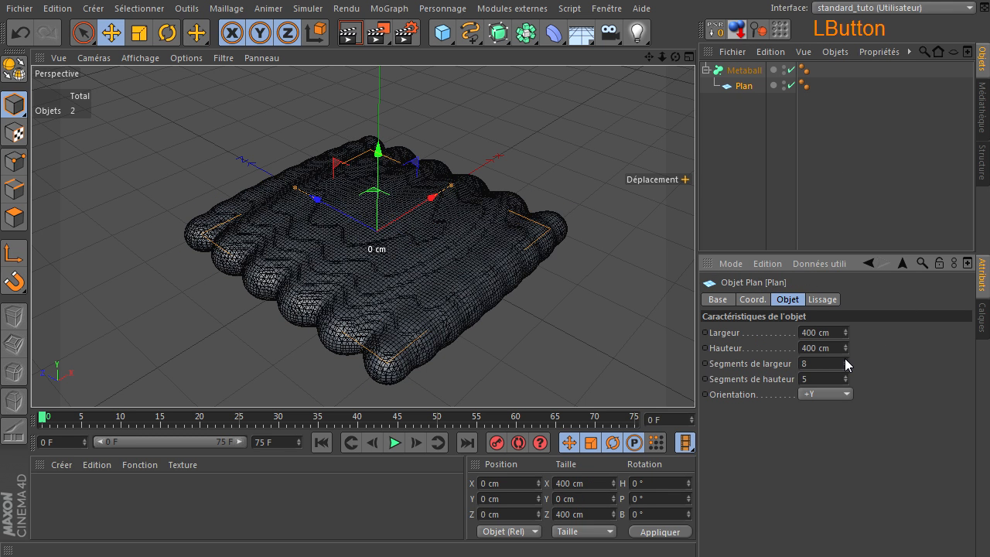
pyautogui.click(846, 377)
pyautogui.click(845, 377)
pyautogui.click(845, 377)
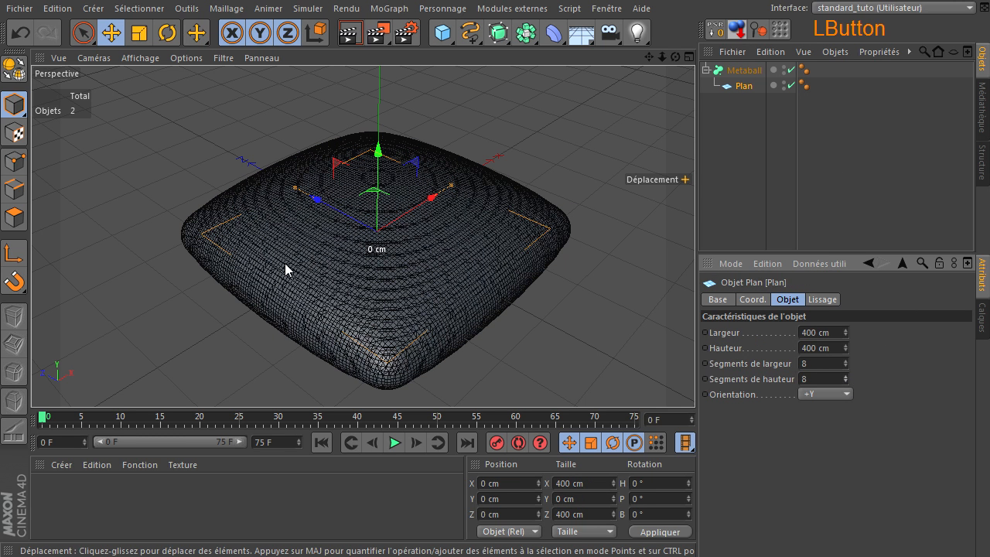
# Reduce the plane to 3 width segments and 4 height segments.
pyautogui.moveTo(846, 371); pyautogui.dragTo(846, 366)
pyautogui.click(845, 366)
pyautogui.click(845, 381)
pyautogui.click(845, 381)
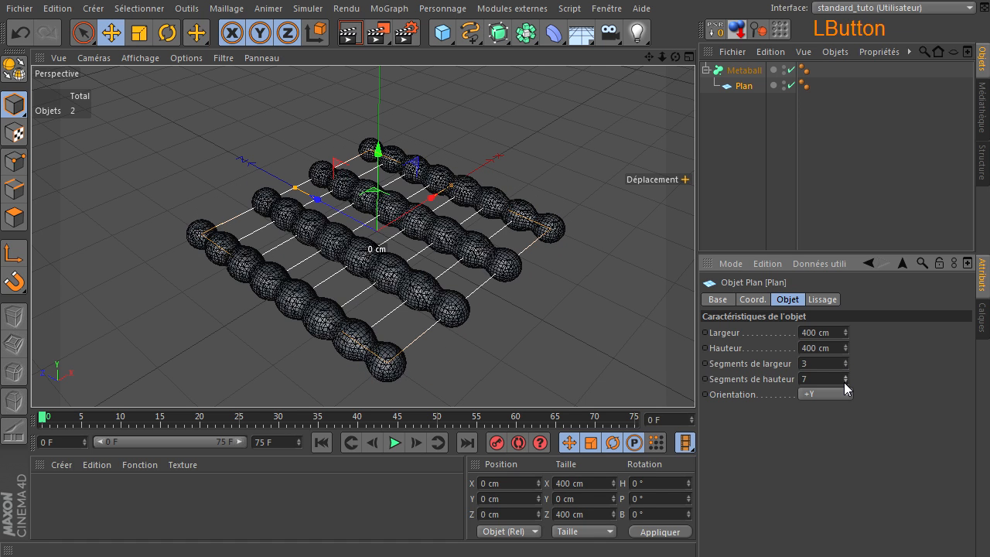
pyautogui.click(845, 381)
pyautogui.click(845, 381)
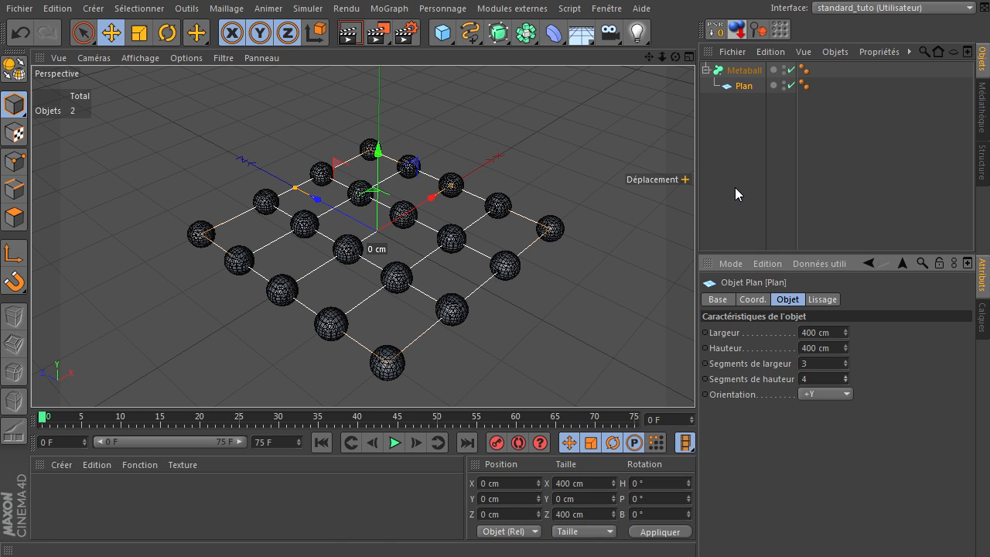
# Replace the plane inside the Metaball with a disc that has 12 rotation segments.
pyautogui.click(748, 87)
pyautogui.press('Delete')
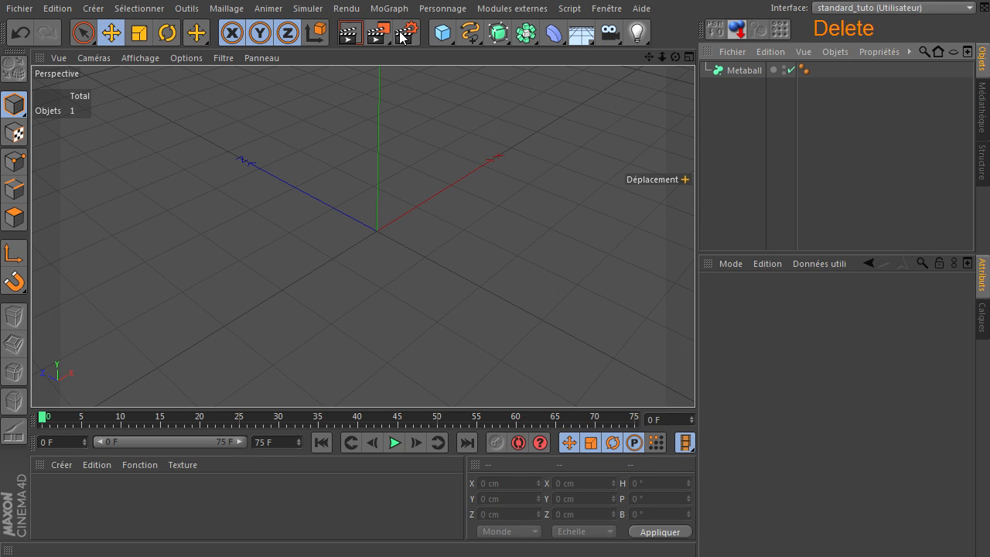
pyautogui.click(443, 32)
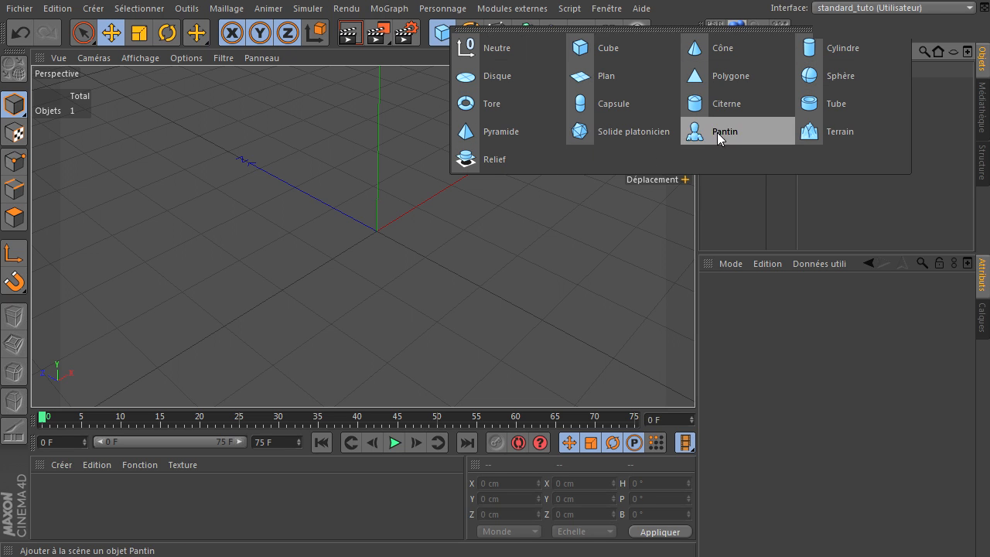
pyautogui.click(517, 80)
pyautogui.click(824, 379)
pyautogui.write('12')
pyautogui.press('Return')
pyautogui.moveTo(739, 70); pyautogui.dragTo(739, 87)
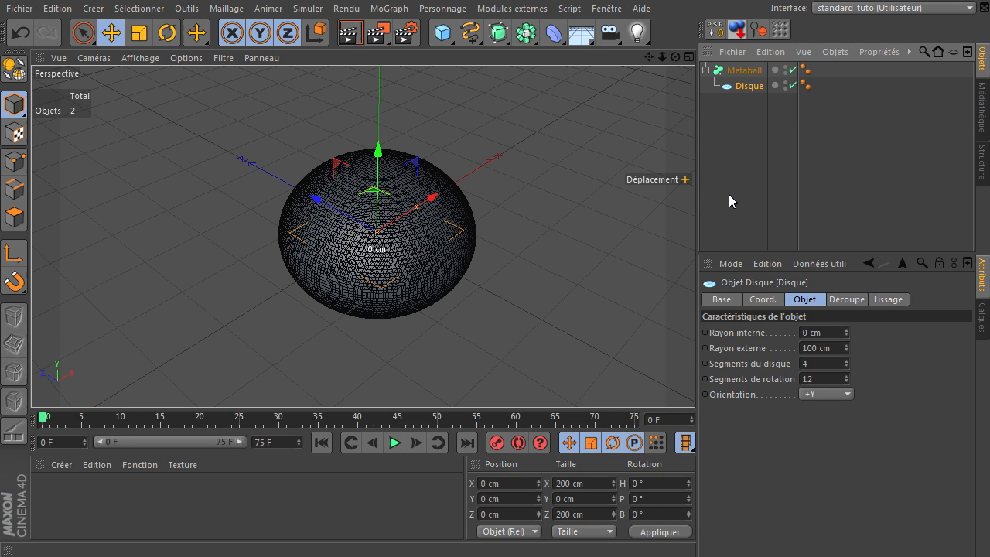
# Set the disc to 2 disc segments and 3 rotation segments.
pyautogui.click(758, 85)
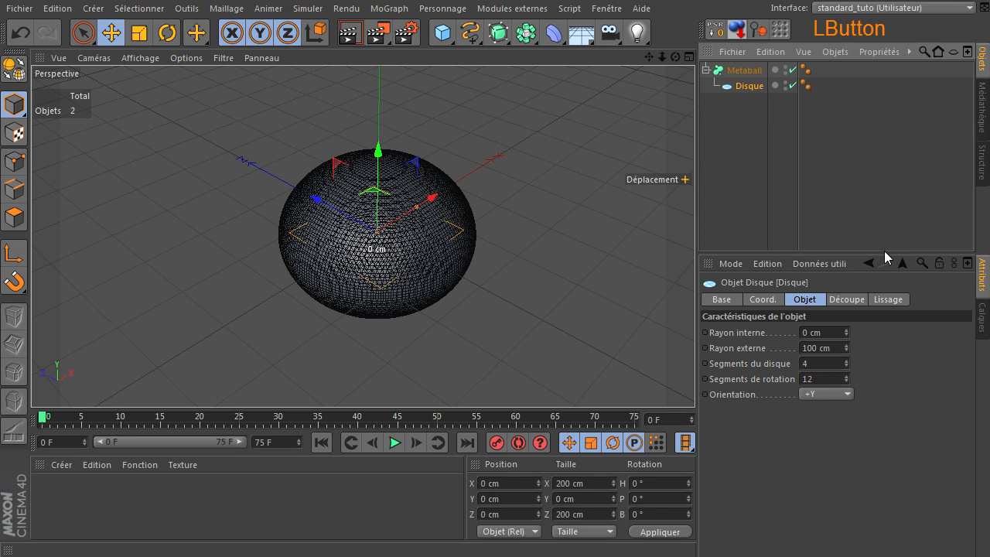
pyautogui.click(848, 365)
pyautogui.moveTo(846, 382); pyautogui.dragTo(846, 373)
pyautogui.click(847, 380)
pyautogui.click(847, 381)
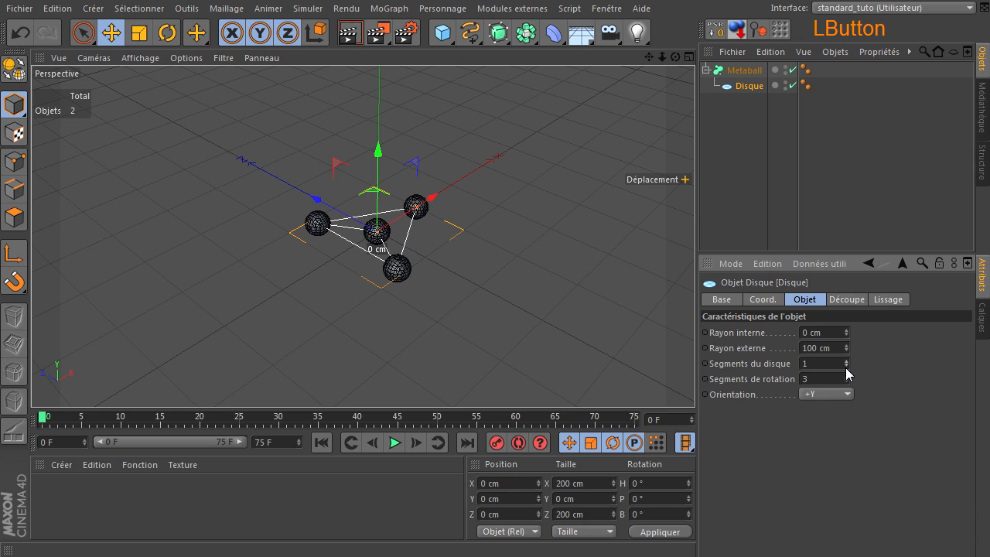
pyautogui.click(846, 360)
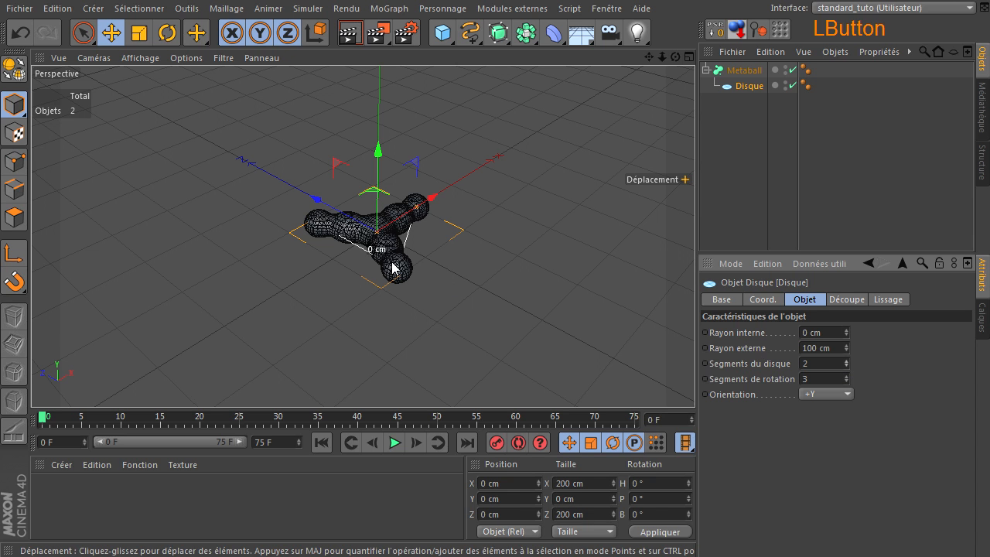
pyautogui.moveTo(675, 56); pyautogui.dragTo(694, 384)
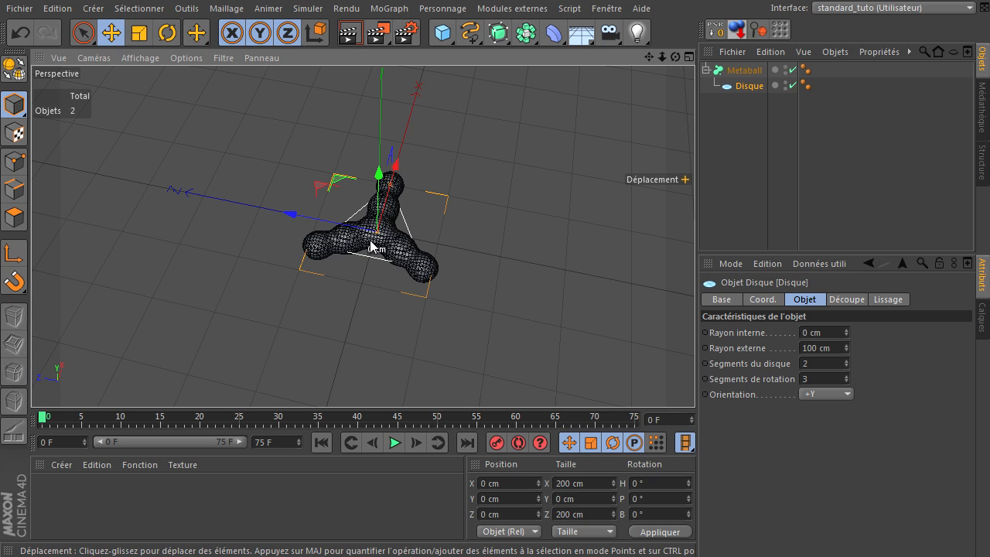
# Delete the disc and draw a two-point linear spline in the top view, from about X -460, Z -2 cm to X 287, Z 92 cm.
pyautogui.click(749, 86)
pyautogui.press('Delete')
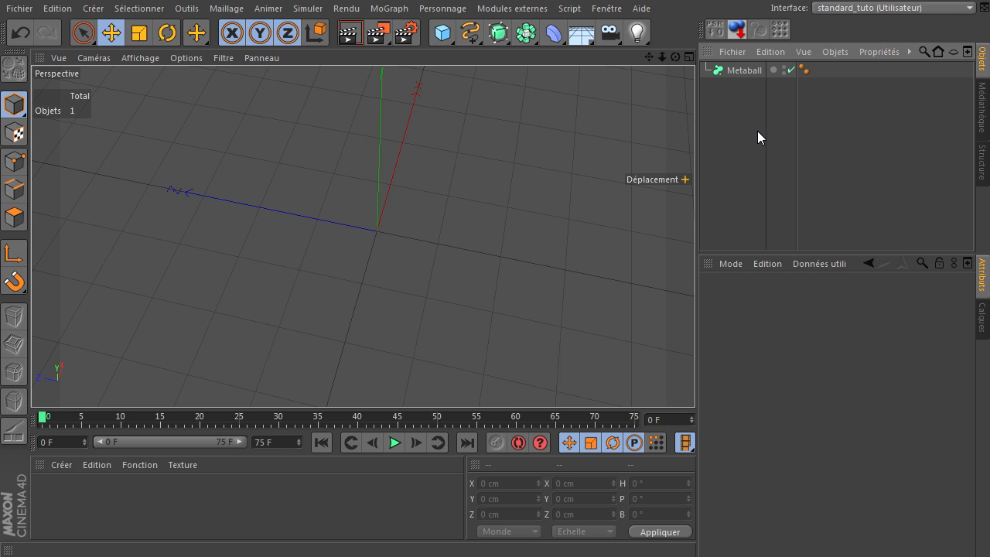
pyautogui.middleClick(557, 126)
pyautogui.middleClick(519, 183)
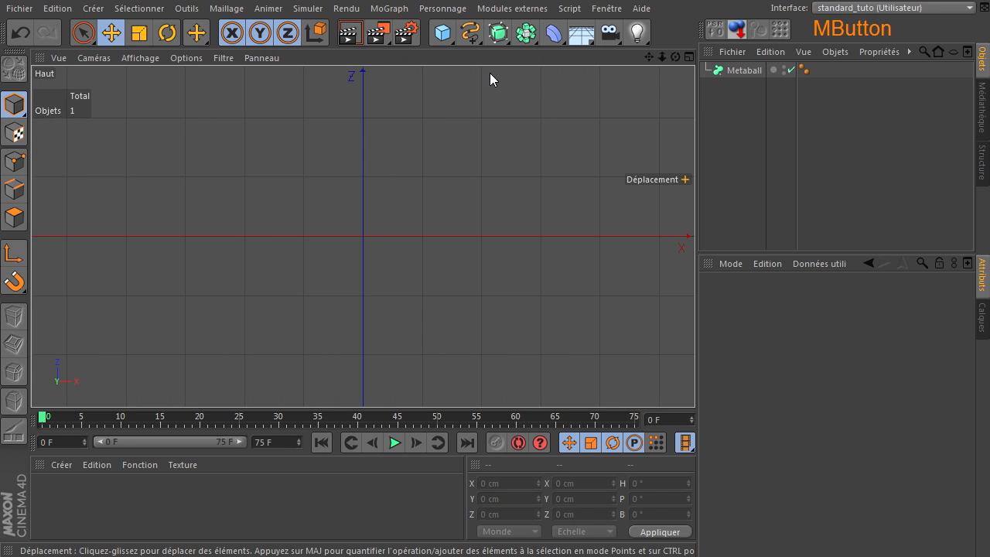
pyautogui.click(468, 37)
pyautogui.click(468, 36)
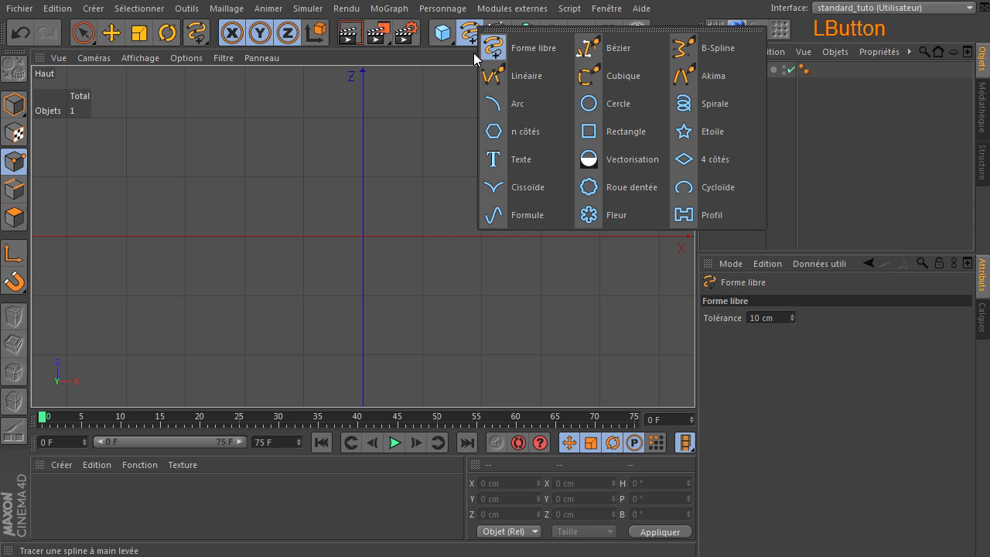
pyautogui.click(522, 77)
pyautogui.click(91, 238)
pyautogui.click(532, 182)
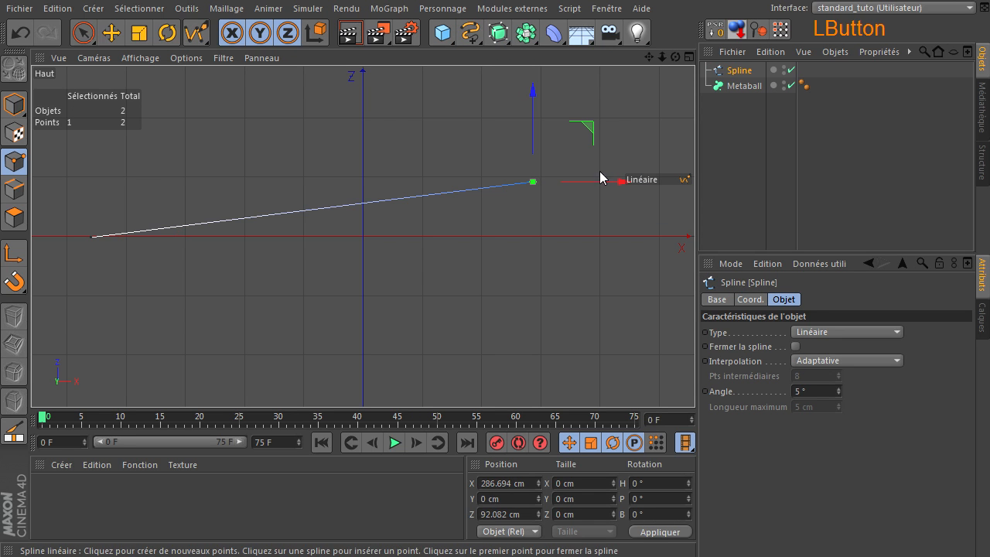
pyautogui.click(736, 155)
pyautogui.middleClick(607, 104)
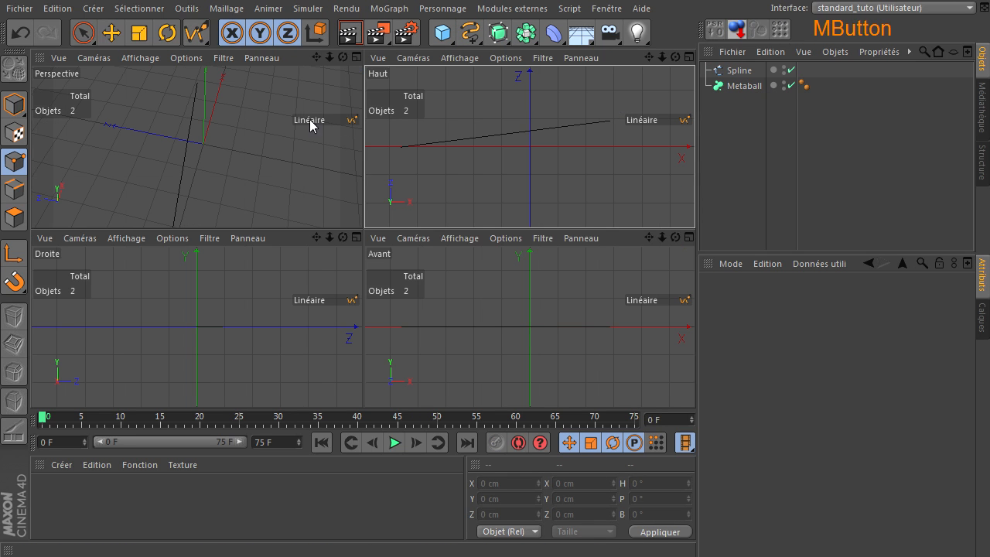
pyautogui.middleClick(208, 104)
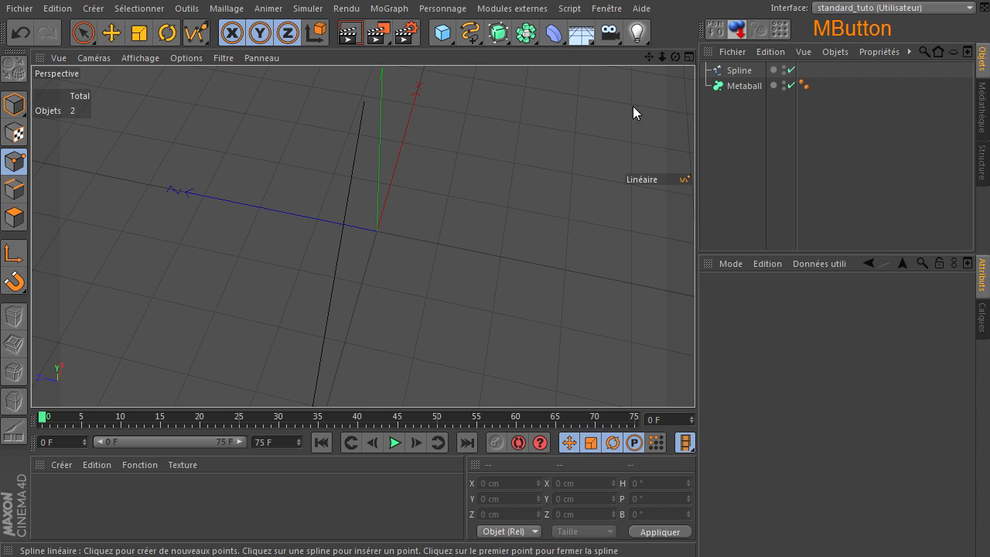
# Try adding a third point to the linear spline at about X 240 cm, Z -115 cm, and undo it.
pyautogui.click(663, 59)
pyautogui.moveTo(695, 382); pyautogui.dragTo(695, 380)
pyautogui.click(721, 70)
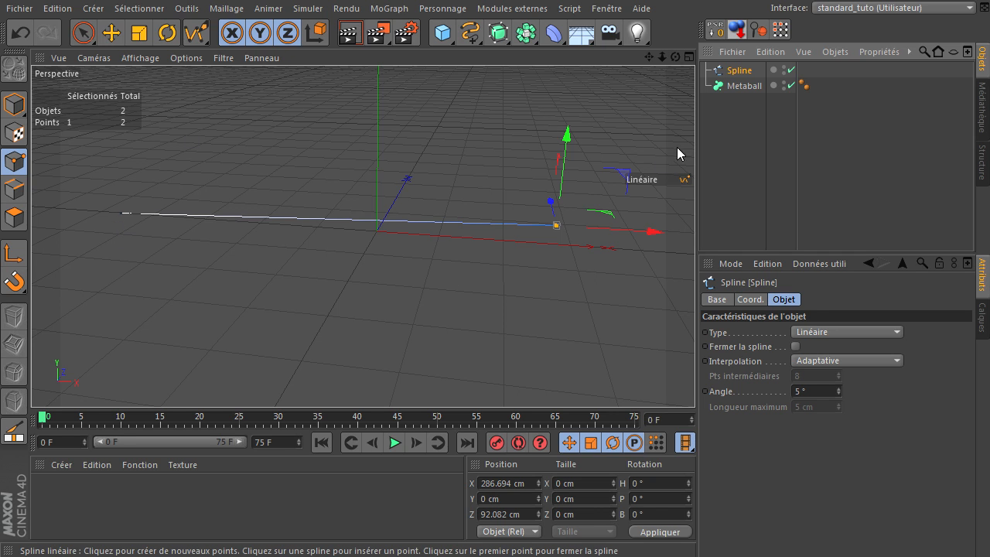
pyautogui.click(533, 271)
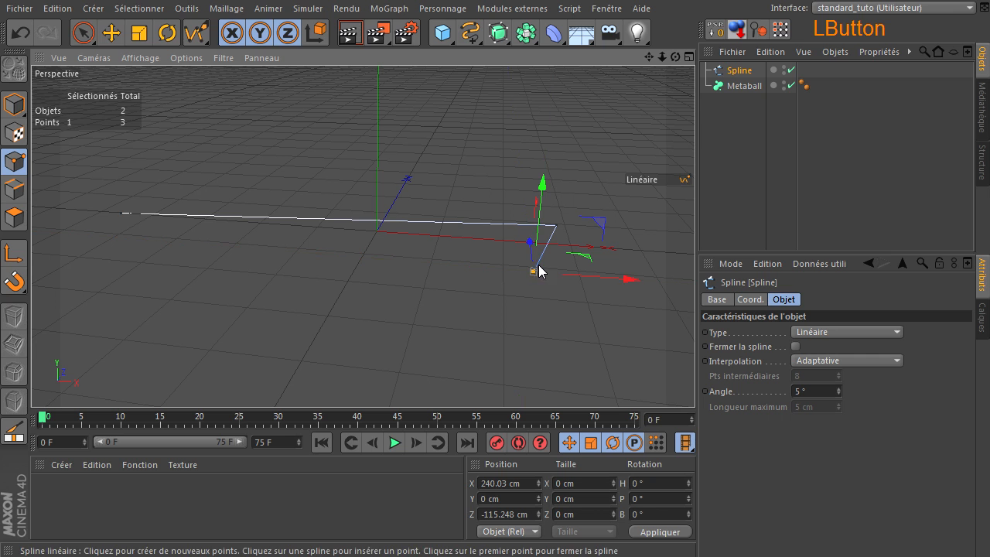
pyautogui.click(20, 33)
pyautogui.click(756, 197)
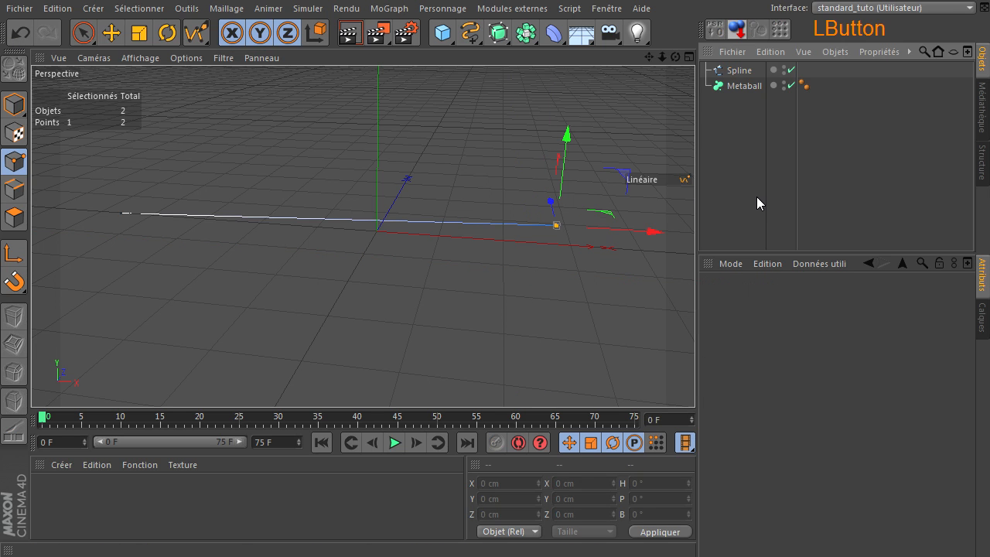
# Check the spline's start point with the selection brush, and make the spline a child of the Metaball.
pyautogui.click(83, 34)
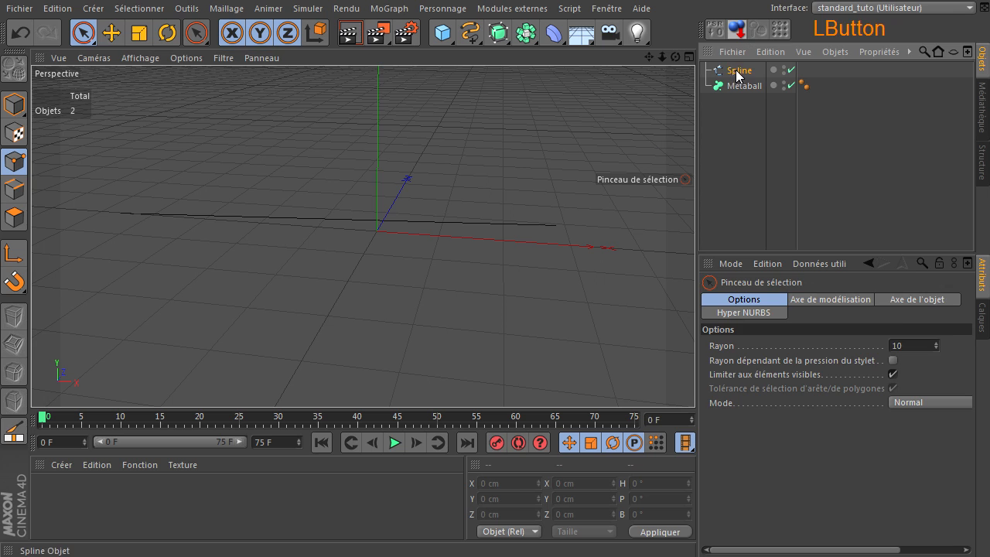
pyautogui.click(738, 71)
pyautogui.click(120, 215)
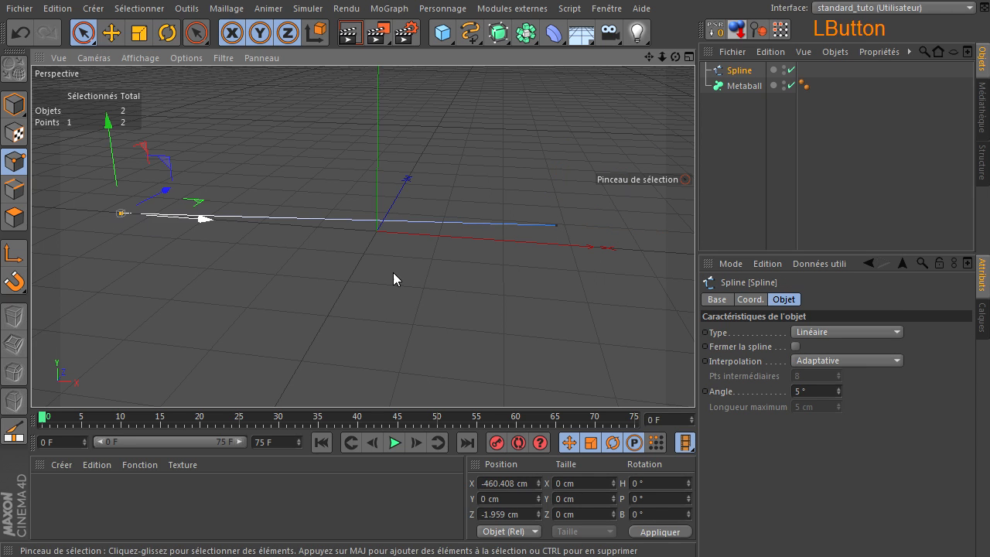
pyautogui.click(395, 275)
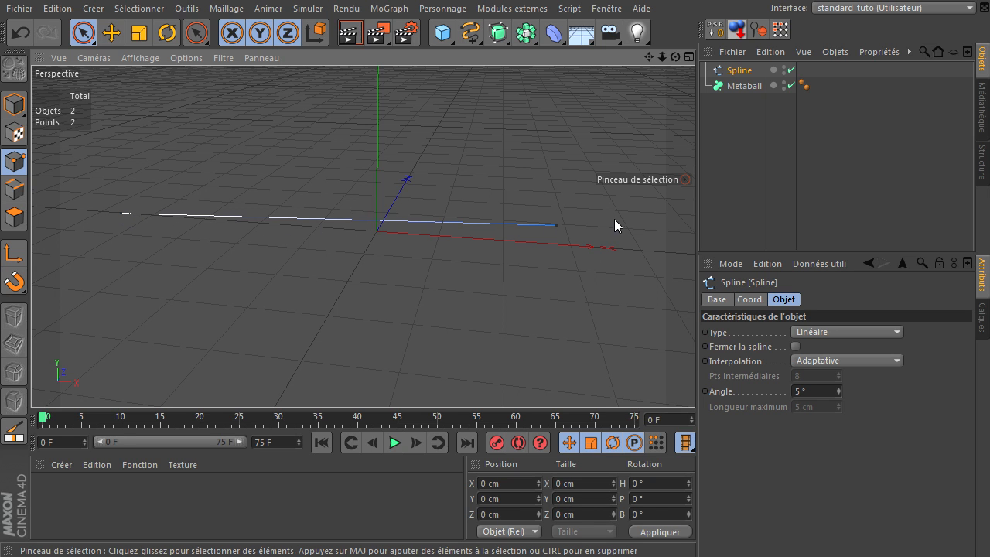
pyautogui.click(749, 71)
pyautogui.moveTo(748, 72); pyautogui.dragTo(750, 84)
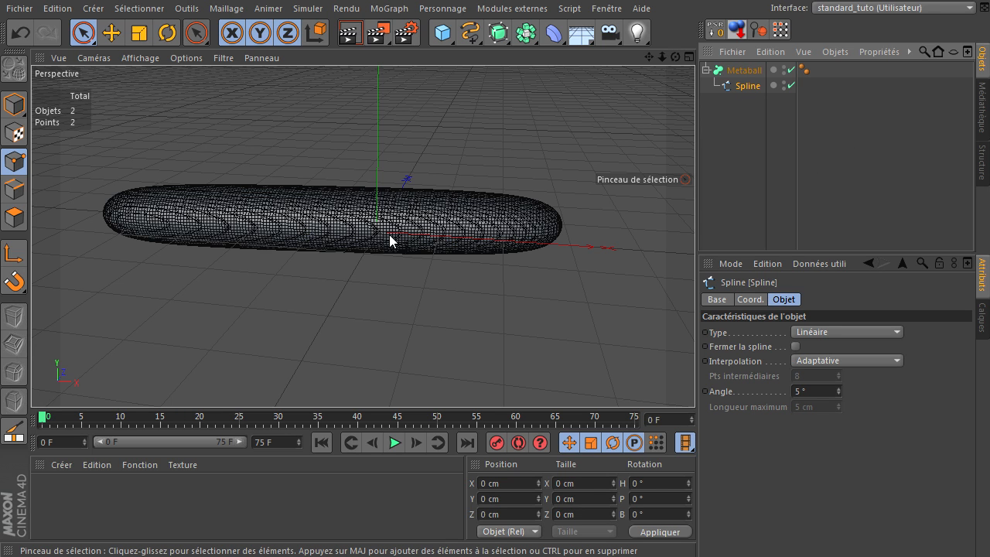
# Raise the Metaball's hull value through 200 % and 400 % to 827 %, and render the view.
pyautogui.click(808, 70)
pyautogui.click(852, 333)
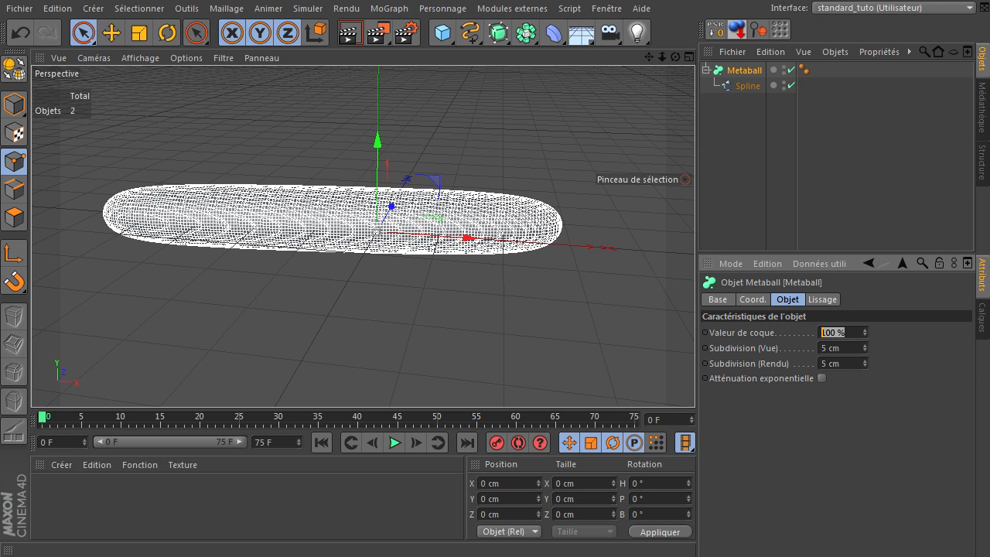
pyautogui.write('200')
pyautogui.press('Return')
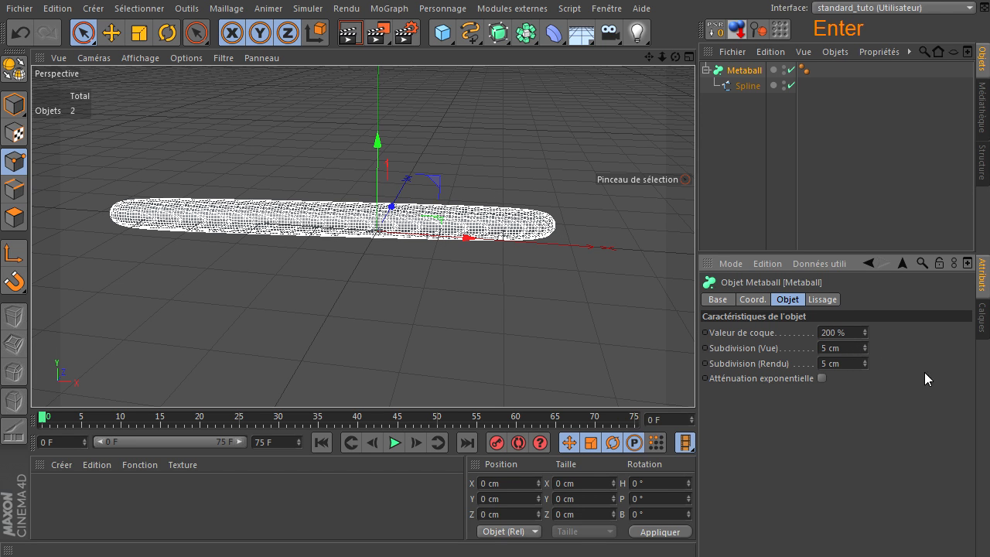
pyautogui.click(857, 331)
pyautogui.press('Return')
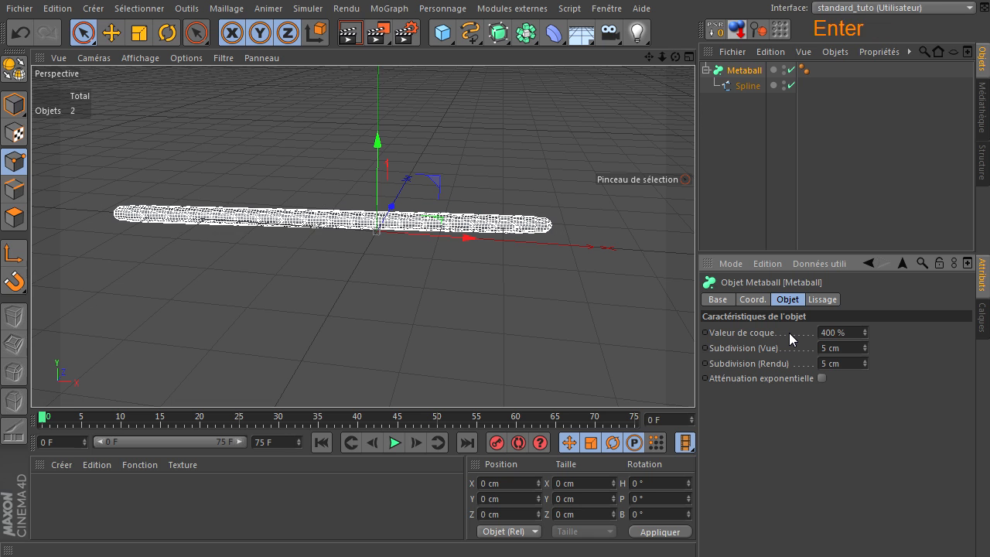
pyautogui.moveTo(866, 333); pyautogui.dragTo(864, 334)
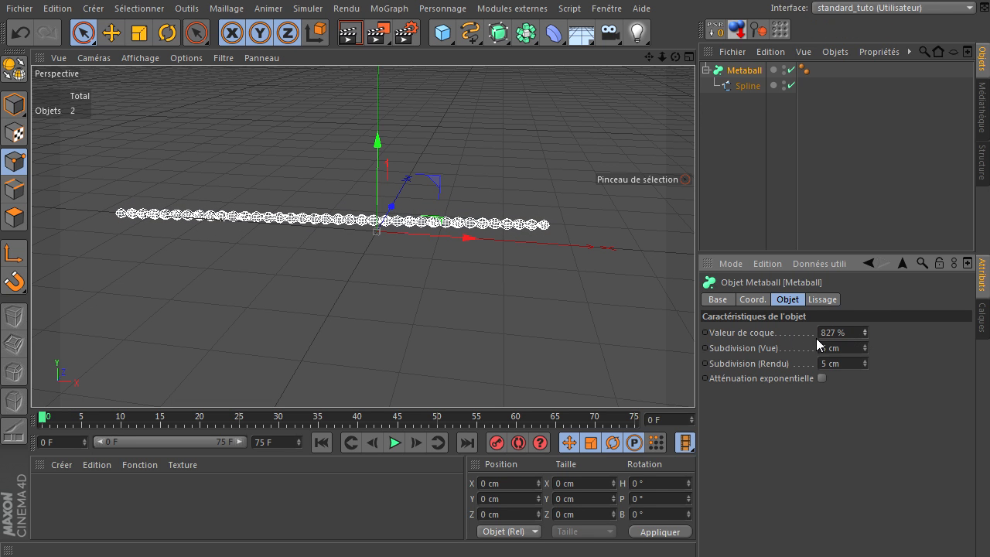
pyautogui.click(350, 32)
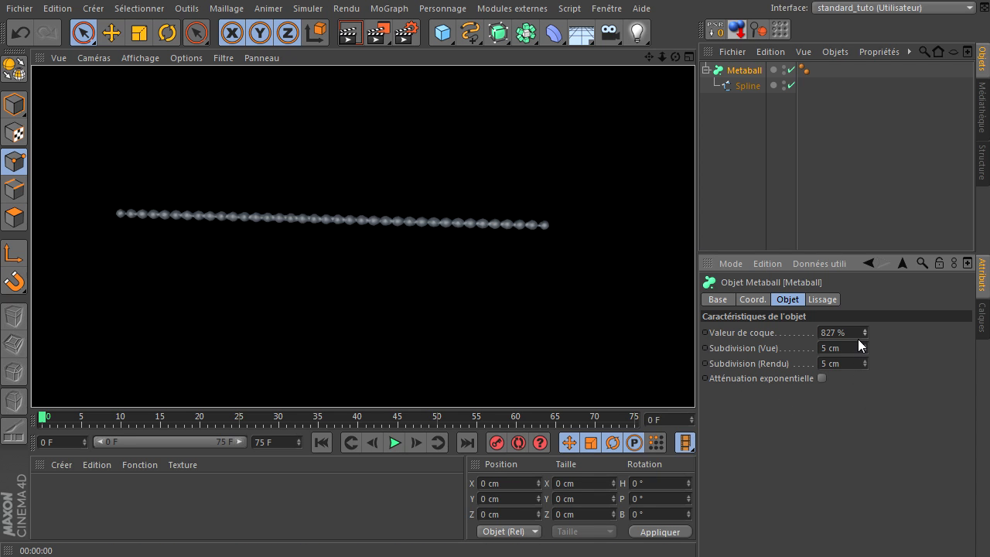
# Reset the Metaball's hull value to 100 % and delete the linear spline.
pyautogui.click(839, 333)
pyautogui.write('100')
pyautogui.press('Return')
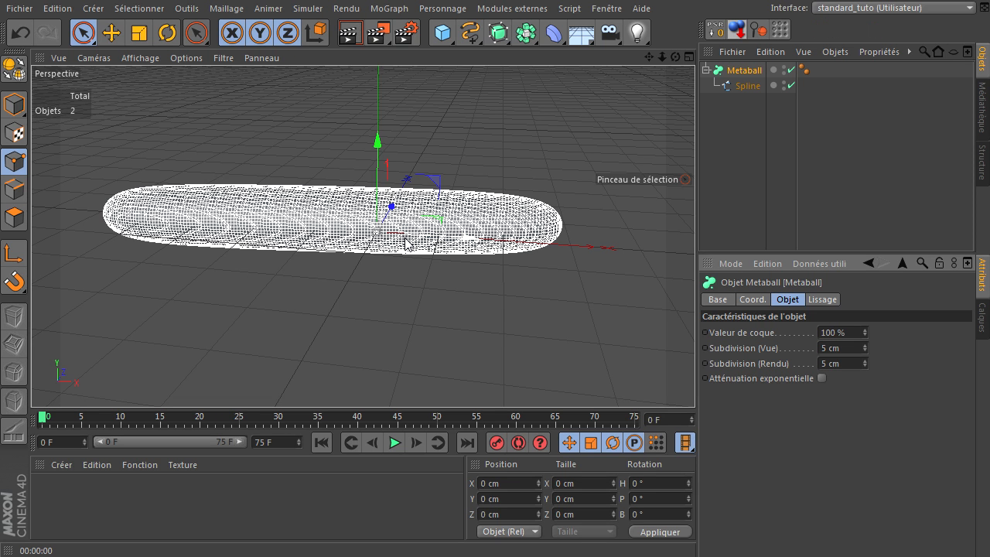
pyautogui.click(737, 87)
pyautogui.press('Delete')
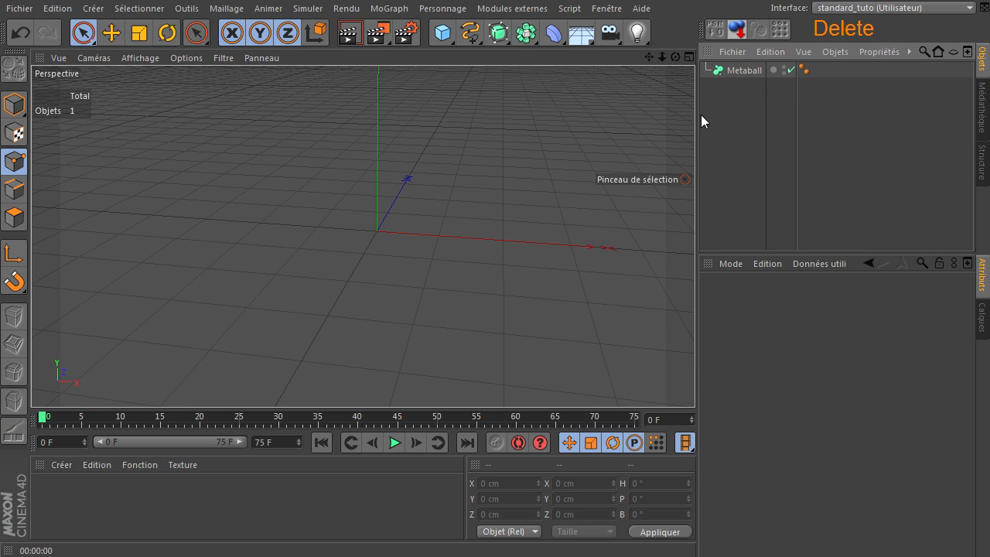
# Draw a large looping freehand spline in the perspective view and make it a child of the Metaball.
pyautogui.moveTo(469, 32); pyautogui.dragTo(501, 51)
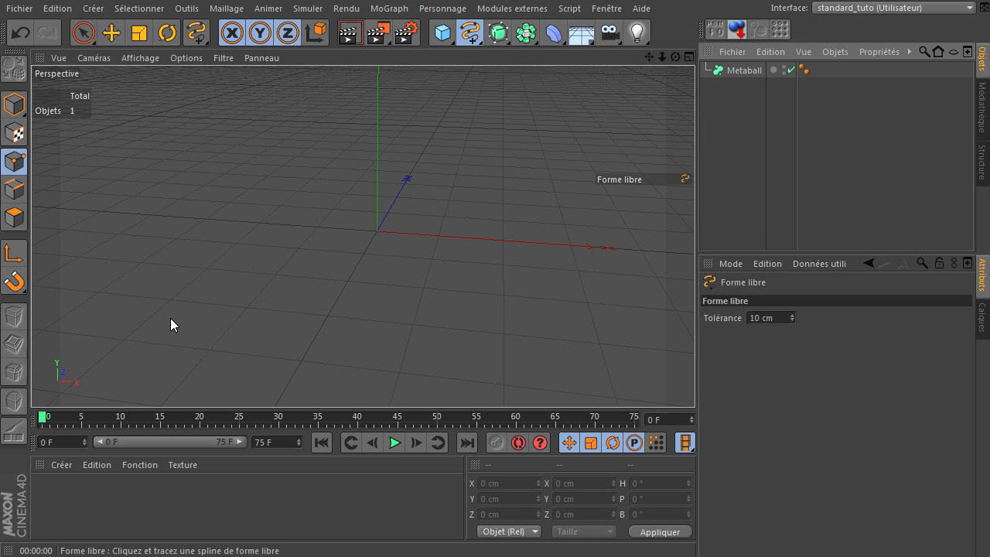
pyautogui.moveTo(170, 324); pyautogui.dragTo(116, 208)
pyautogui.moveTo(457, 134); pyautogui.dragTo(572, 262)
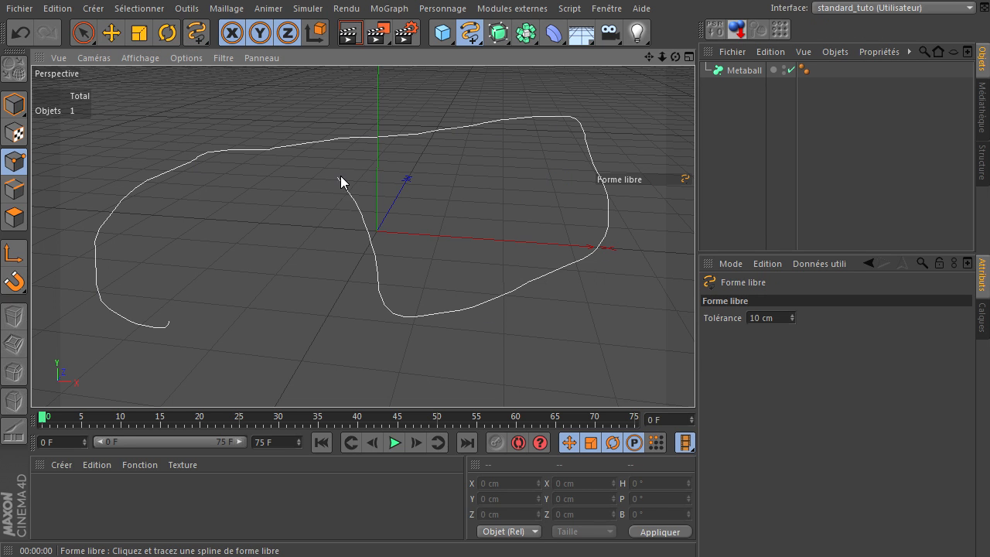
pyautogui.moveTo(340, 180); pyautogui.dragTo(340, 177)
pyautogui.moveTo(730, 74); pyautogui.dragTo(738, 85)
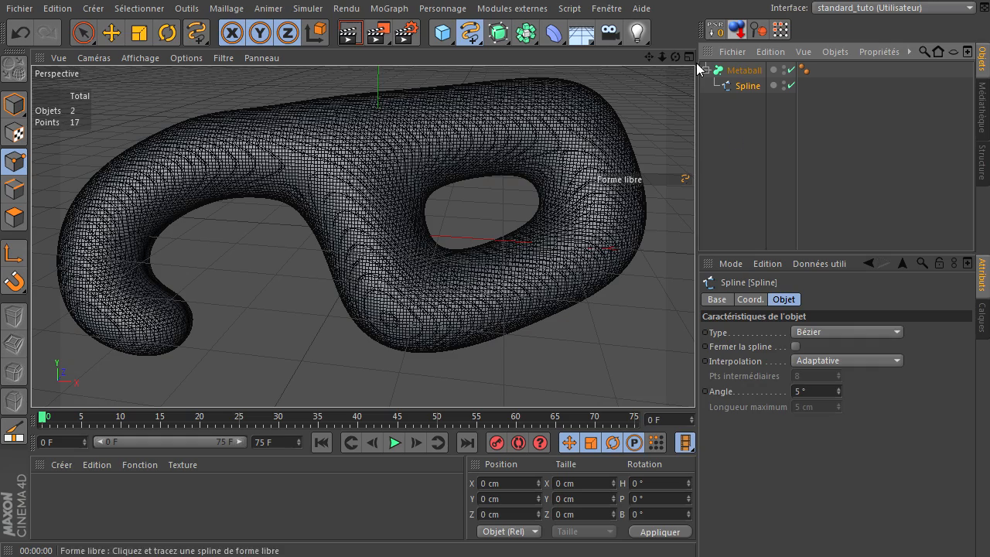
# Raise the Metaball's hull value to 301 % and deselect it.
pyautogui.click(744, 70)
pyautogui.moveTo(864, 331)
pyautogui.mouseDown()
pyautogui.moveTo(860, 366)
pyautogui.moveTo(881, 272)
pyautogui.moveTo(865, 332)
pyautogui.mouseUp()
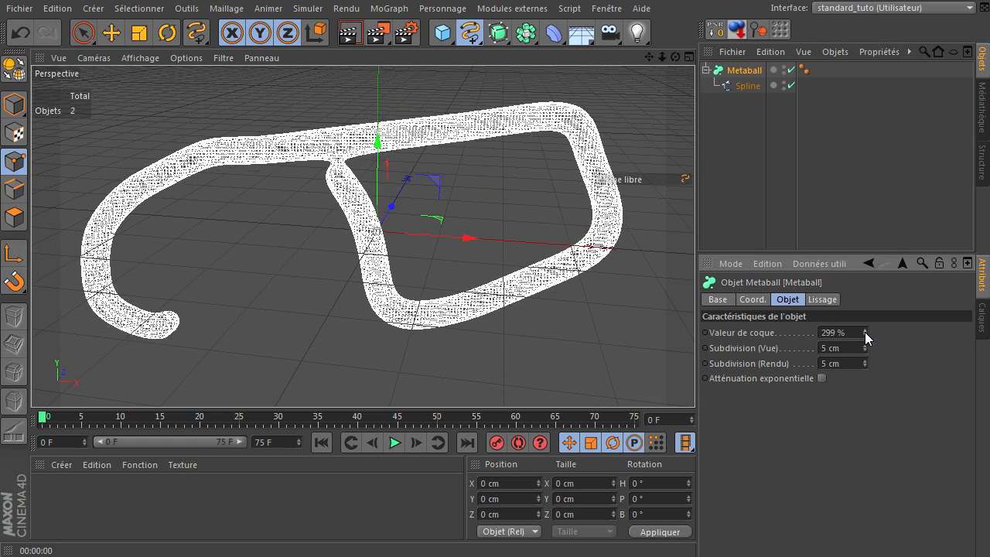
pyautogui.click(756, 167)
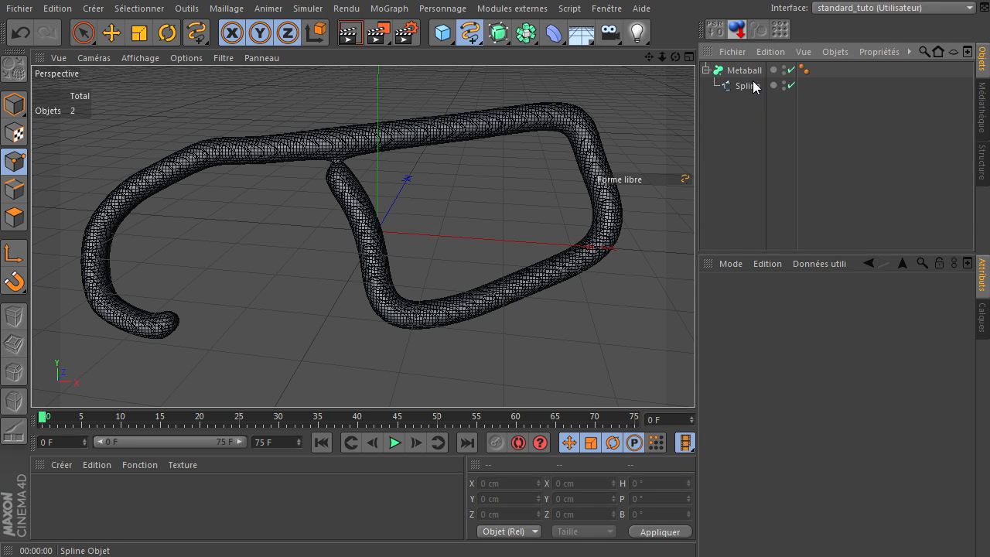
# Undo the hull value change and delete the freehand spline from the Metaball.
pyautogui.click(26, 33)
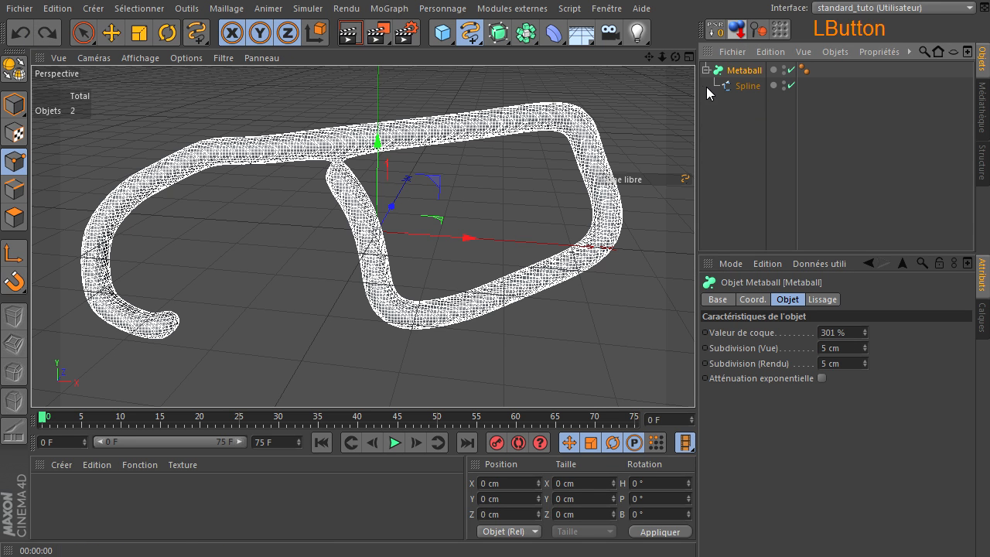
pyautogui.click(23, 33)
pyautogui.click(744, 88)
pyautogui.press('Delete')
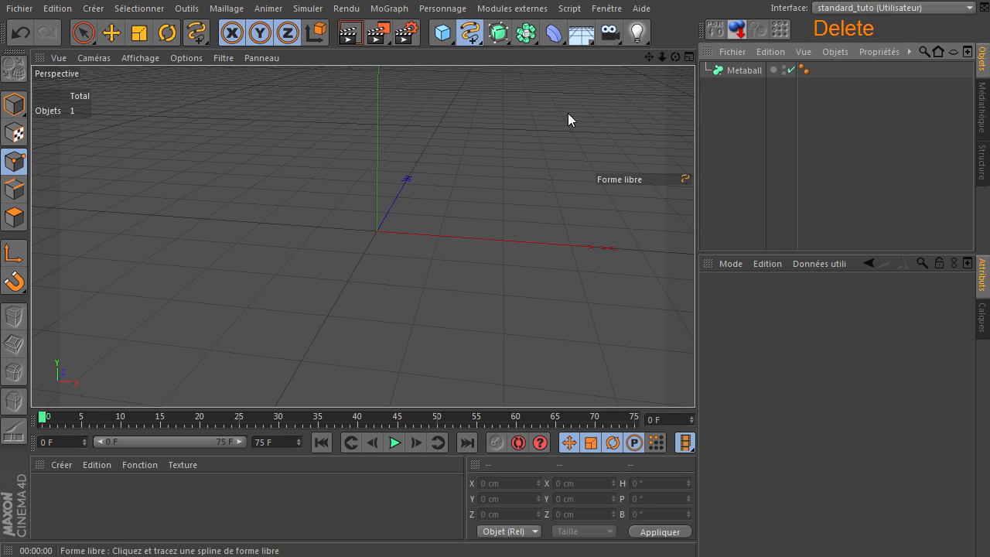
# Add a helix spline (Spirale) and make it a child of the Metaball.
pyautogui.click(470, 33)
pyautogui.click(734, 109)
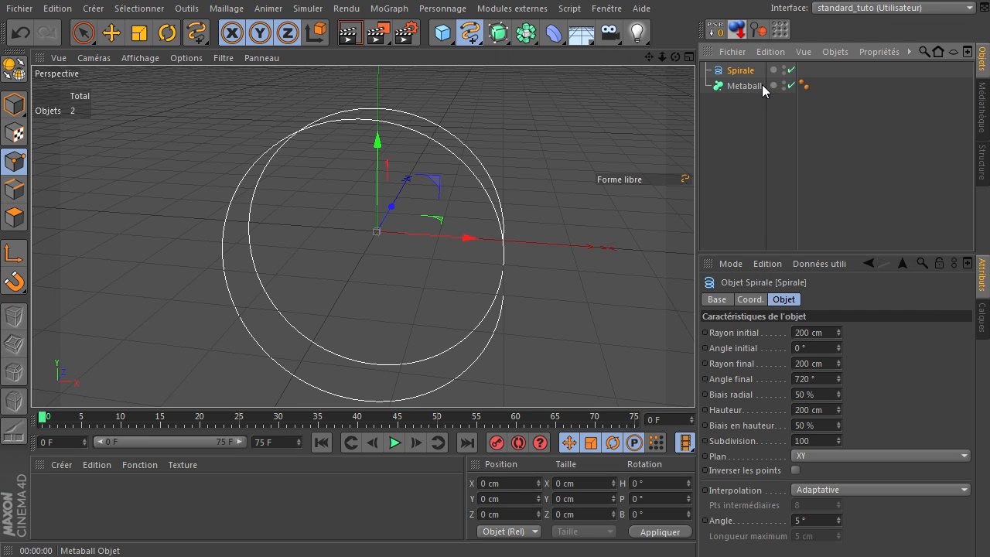
pyautogui.moveTo(735, 75); pyautogui.dragTo(741, 85)
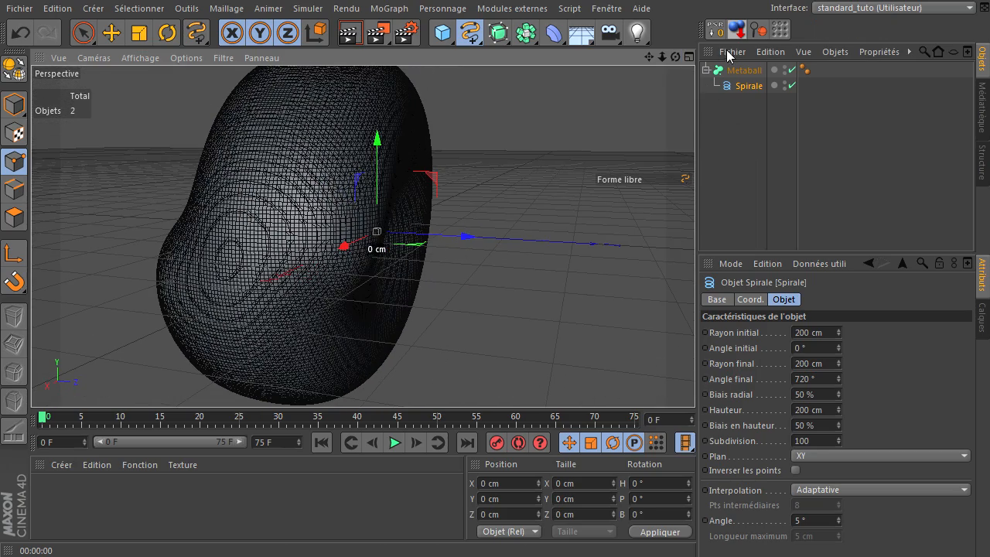
# Set the Metaball's hull value to about 196 % and deselect it.
pyautogui.click(733, 71)
pyautogui.moveTo(864, 332); pyautogui.dragTo(864, 332)
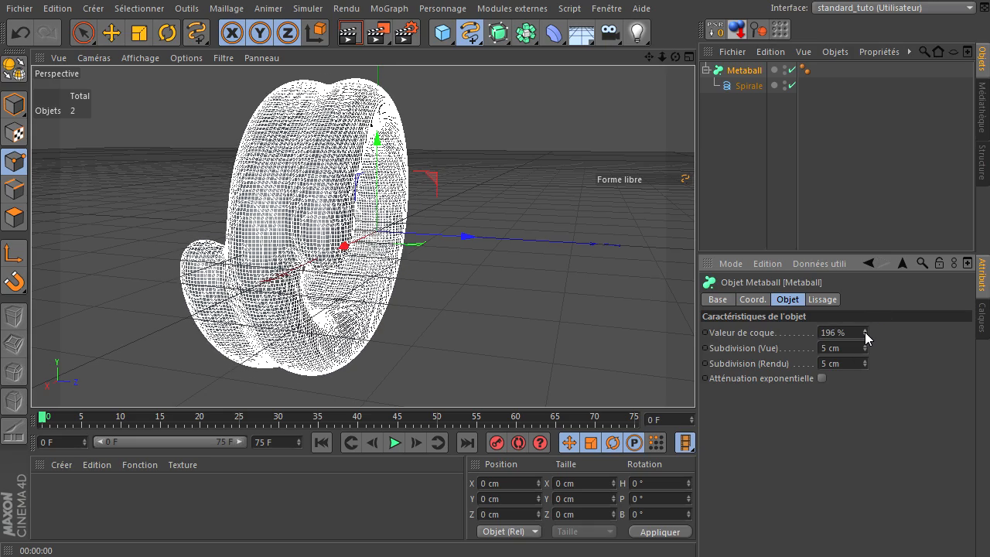
pyautogui.moveTo(675, 57); pyautogui.dragTo(694, 379)
pyautogui.click(730, 120)
pyautogui.moveTo(675, 58); pyautogui.dragTo(694, 379)
pyautogui.moveTo(675, 57)
pyautogui.mouseDown()
pyautogui.moveTo(715, 383)
pyautogui.moveTo(695, 379)
pyautogui.mouseUp()
# Draw a seven-point cubic spline winding around the helix in the perspective view and make it a child of the Metaball.
pyautogui.moveTo(461, 41); pyautogui.dragTo(628, 75)
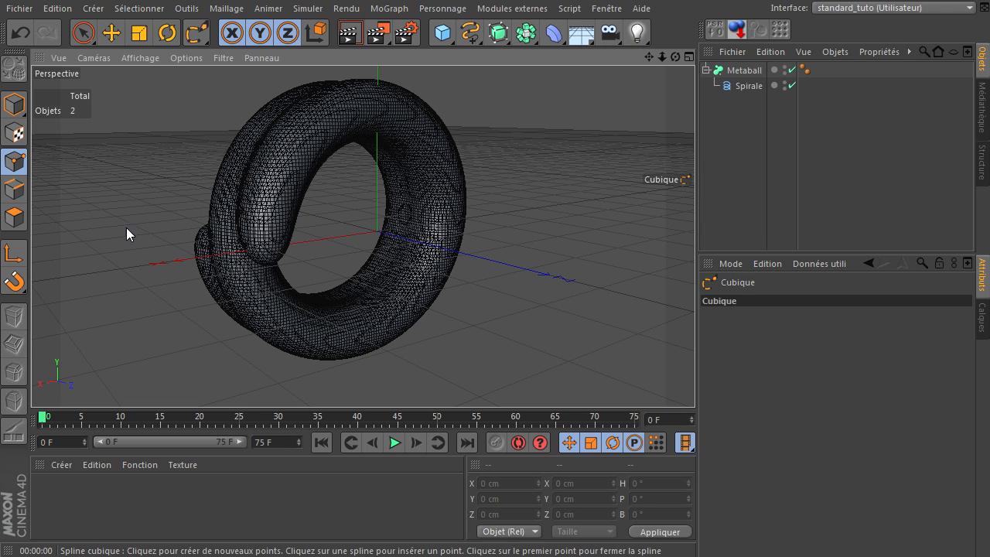
pyautogui.click(86, 193)
pyautogui.click(179, 137)
pyautogui.click(161, 353)
pyautogui.click(325, 266)
pyautogui.click(346, 183)
pyautogui.click(545, 216)
pyautogui.click(525, 369)
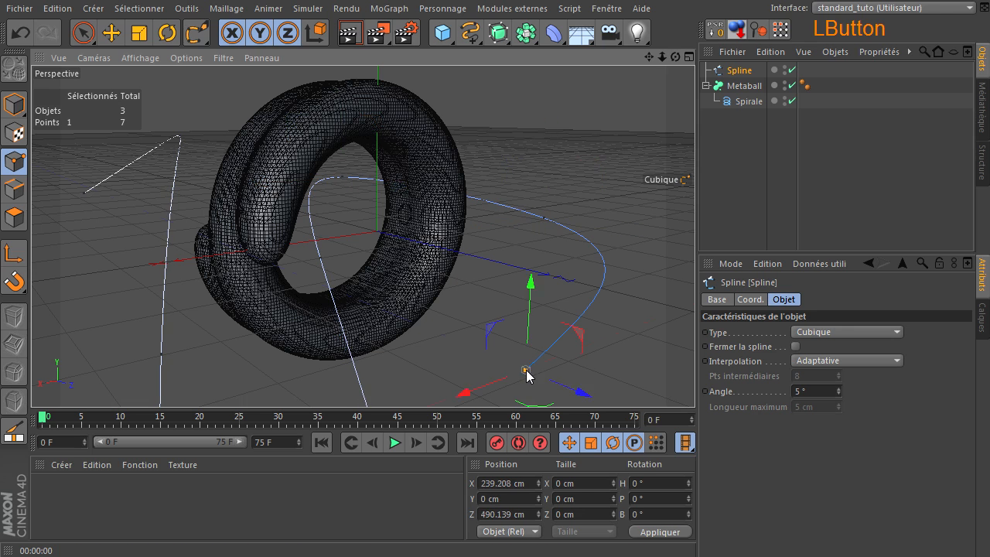
pyautogui.click(79, 35)
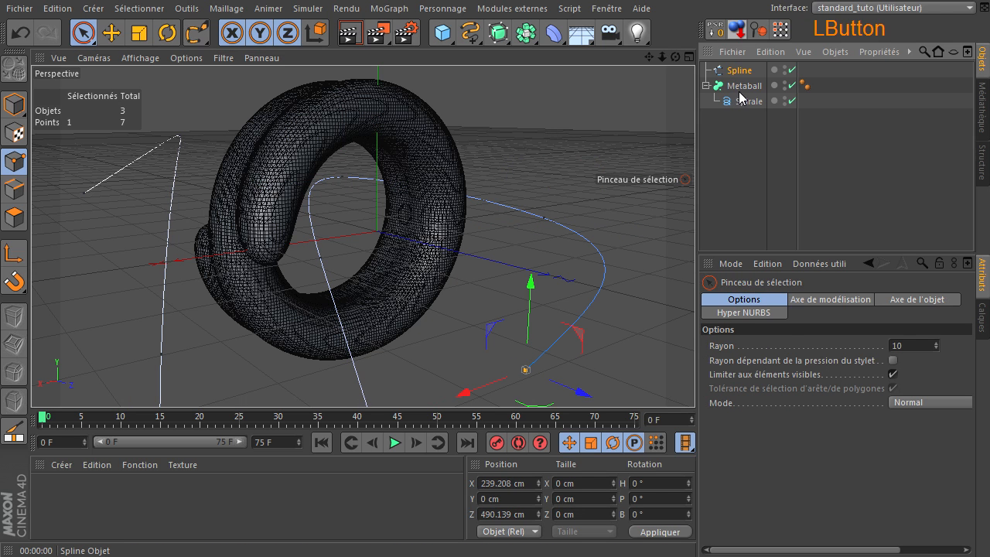
pyautogui.moveTo(740, 97); pyautogui.dragTo(742, 96)
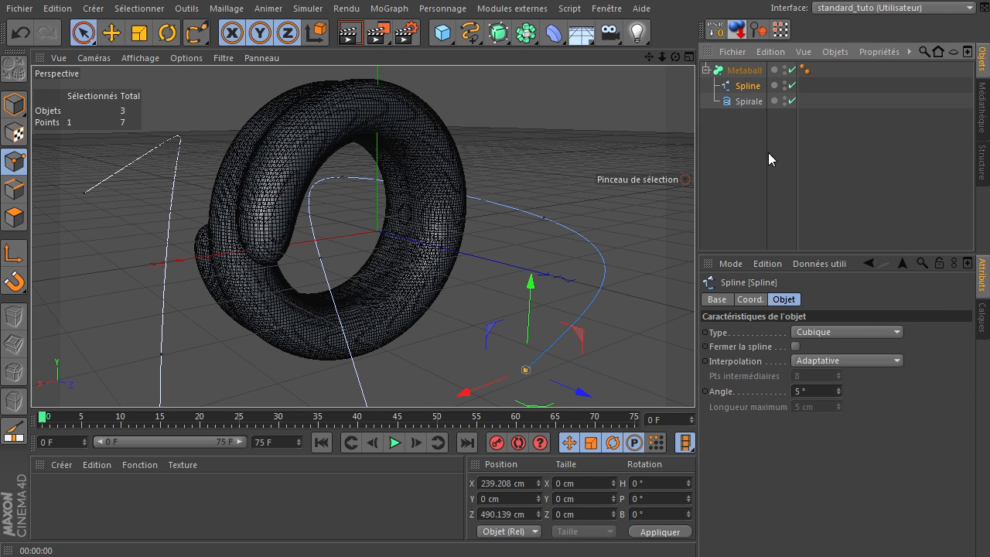
# Set the Metaball's view subdivision to 20 cm and raise its hull value through 200 % to 303 %.
pyautogui.click(753, 78)
pyautogui.doubleClick(835, 348)
pyautogui.write('20')
pyautogui.press('Return')
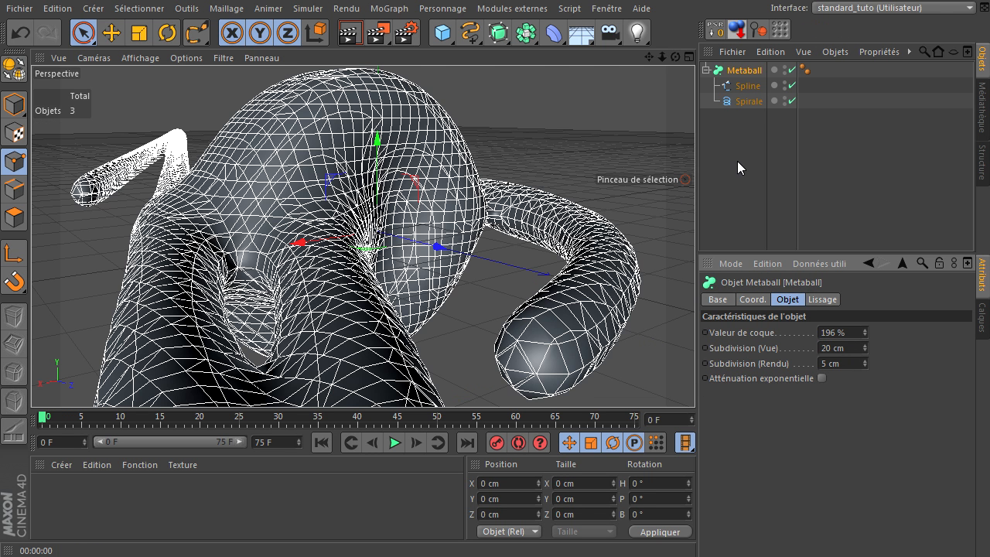
pyautogui.doubleClick(835, 333)
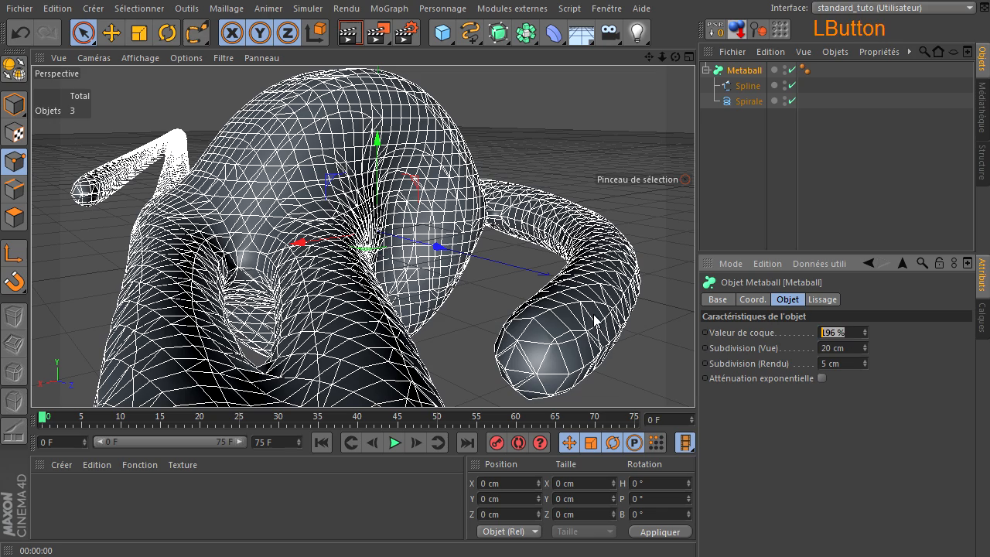
pyautogui.write('200')
pyautogui.press('Return')
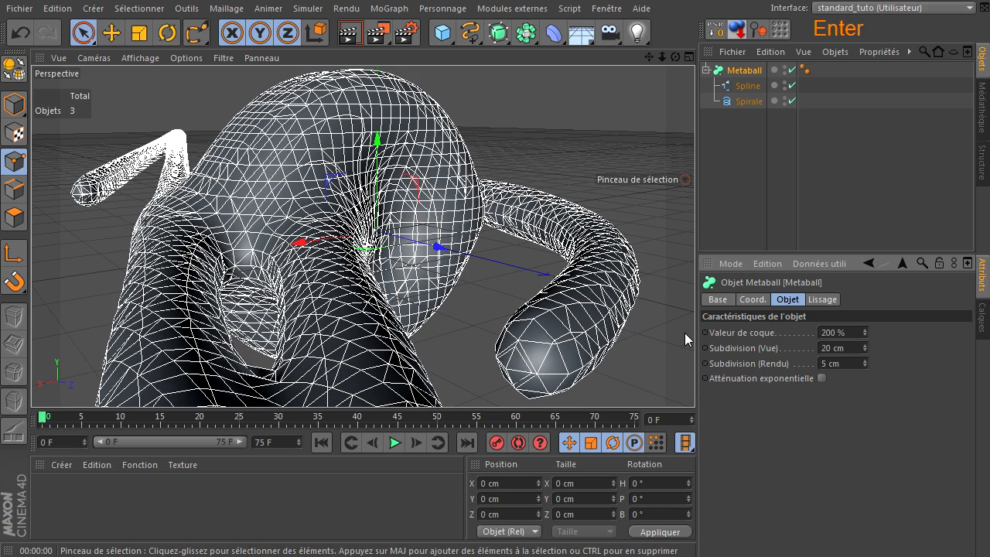
pyautogui.moveTo(864, 332)
pyautogui.mouseDown()
pyautogui.moveTo(869, 303)
pyautogui.moveTo(864, 331)
pyautogui.mouseUp()
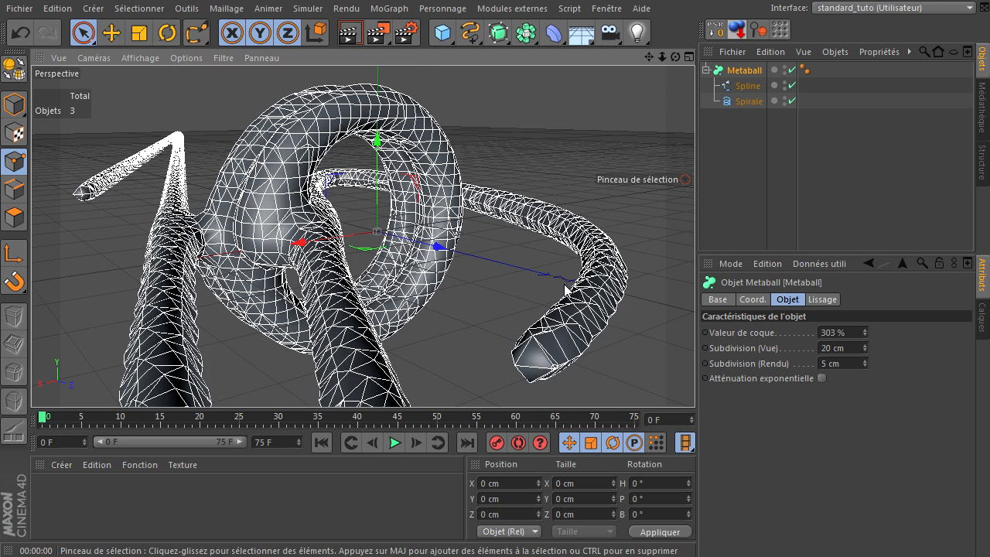
# Disable the Metaball and move the cubic spline's nearest bend point back towards the helix.
pyautogui.scroll(-5, 566, 287)
pyautogui.moveTo(662, 57); pyautogui.dragTo(661, 124)
pyautogui.click(508, 332)
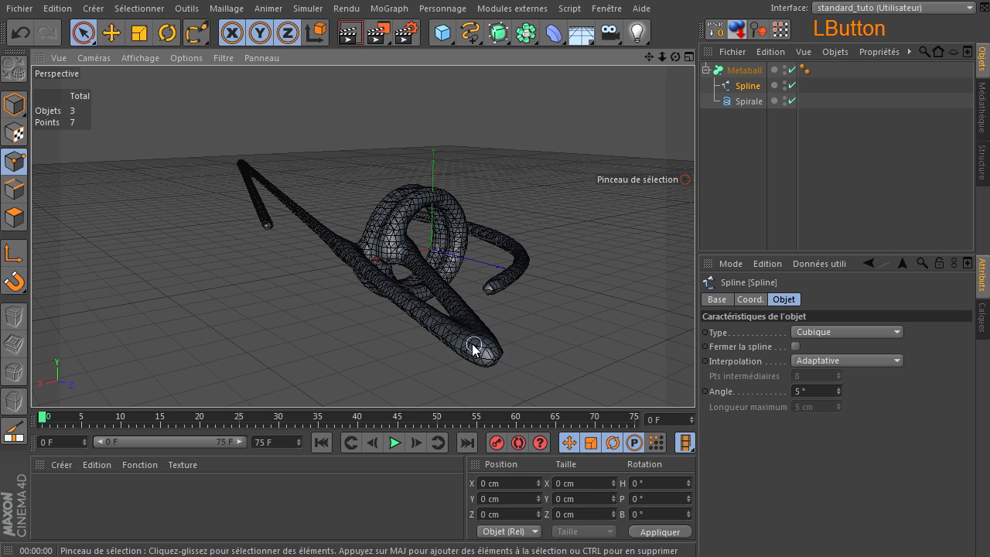
pyautogui.click(791, 69)
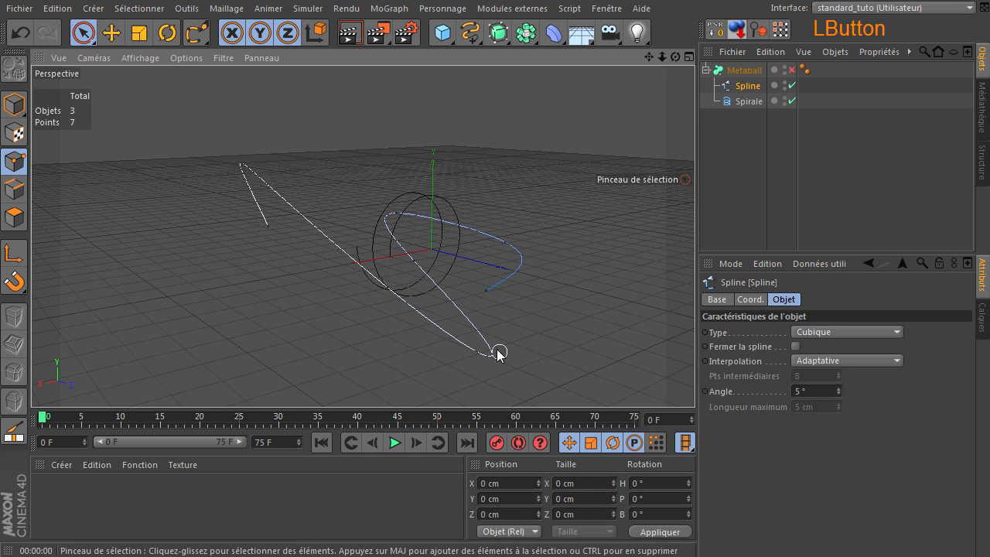
pyautogui.click(386, 288)
pyautogui.moveTo(459, 316); pyautogui.dragTo(391, 266)
# Move the spline's far corner point and its start point closer to the helix, then re-enable the Metaball.
pyautogui.click(255, 171)
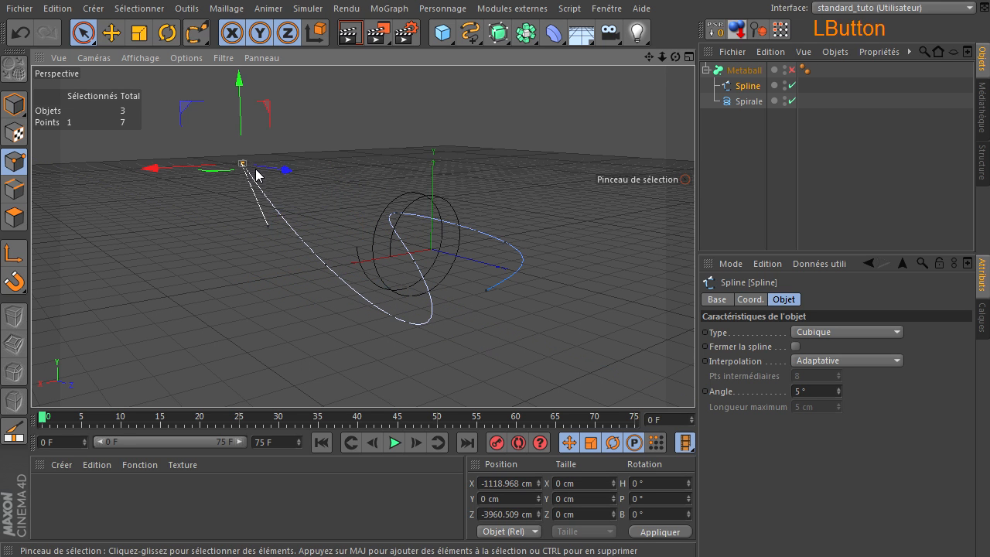
pyautogui.moveTo(287, 170); pyautogui.dragTo(383, 264)
pyautogui.click(269, 228)
pyautogui.moveTo(343, 160); pyautogui.dragTo(371, 119)
pyautogui.click(791, 69)
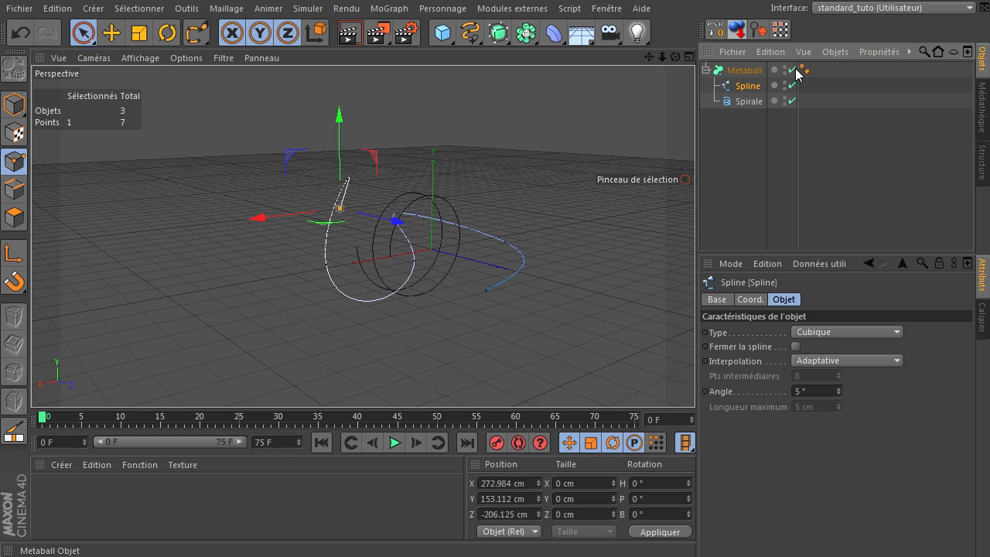
pyautogui.click(721, 166)
pyautogui.moveTo(675, 56); pyautogui.dragTo(694, 379)
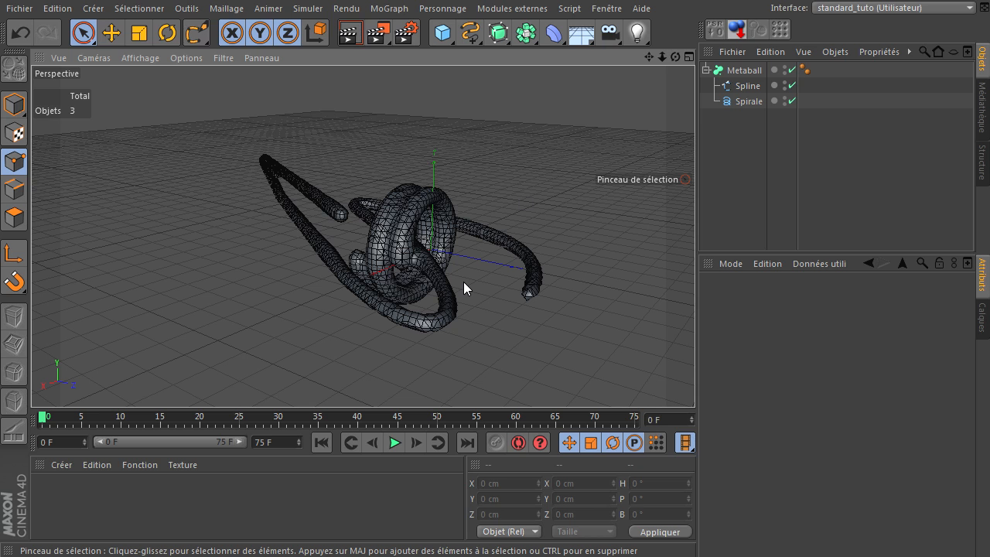
# Add a sphere as a child of the Metaball and move it up to the top of the helix.
pyautogui.moveTo(442, 32); pyautogui.dragTo(821, 75)
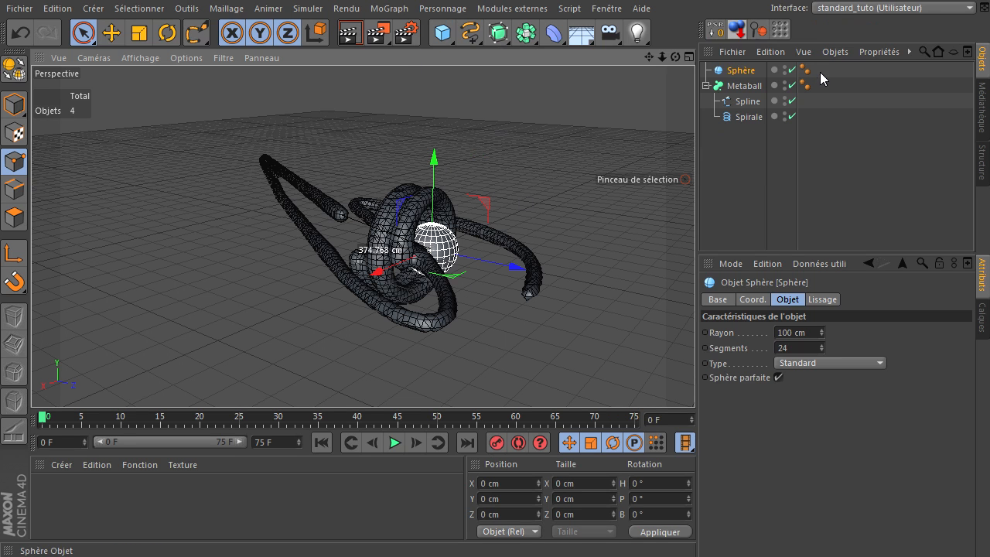
pyautogui.moveTo(748, 95); pyautogui.dragTo(748, 87)
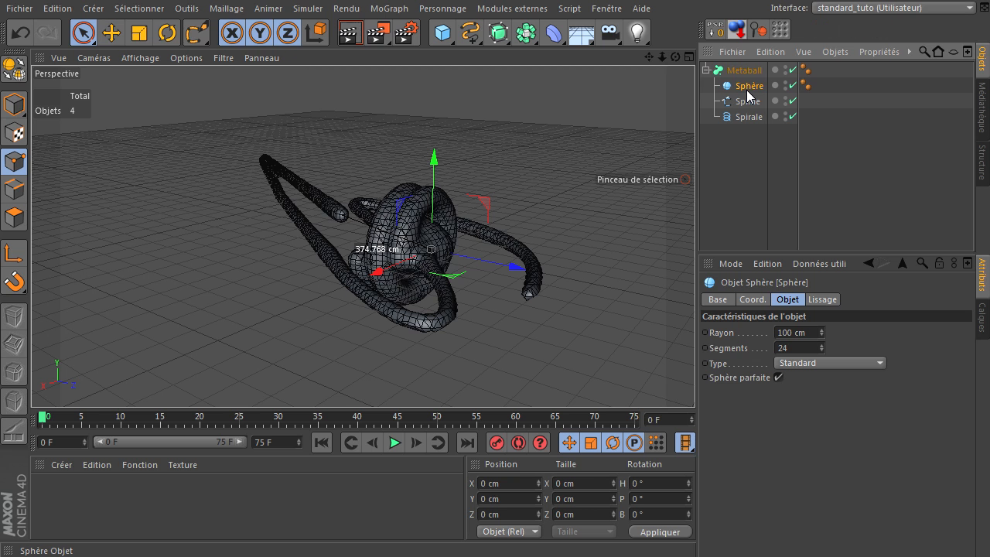
pyautogui.moveTo(502, 270); pyautogui.dragTo(423, 116)
# Add a cube as a child of the Metaball and move it along X beside the helix.
pyautogui.moveTo(442, 33); pyautogui.dragTo(608, 47)
pyautogui.moveTo(733, 92); pyautogui.dragTo(733, 93)
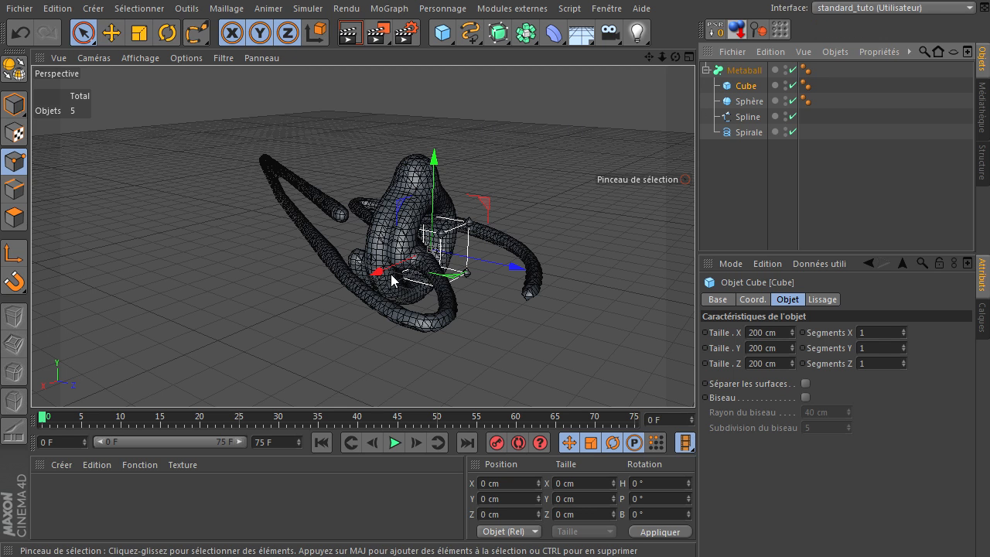
pyautogui.moveTo(385, 272); pyautogui.dragTo(318, 263)
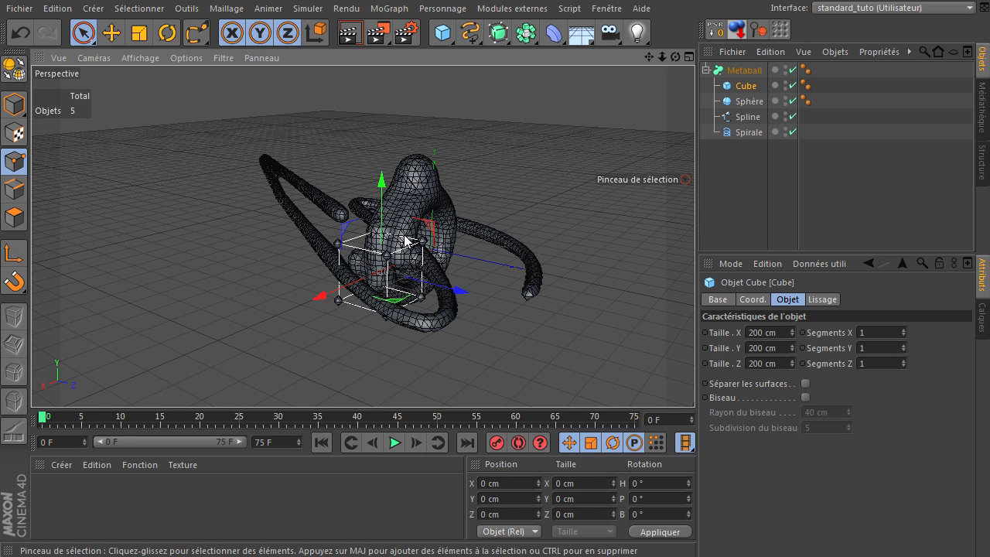
pyautogui.scroll(8, 370, 297)
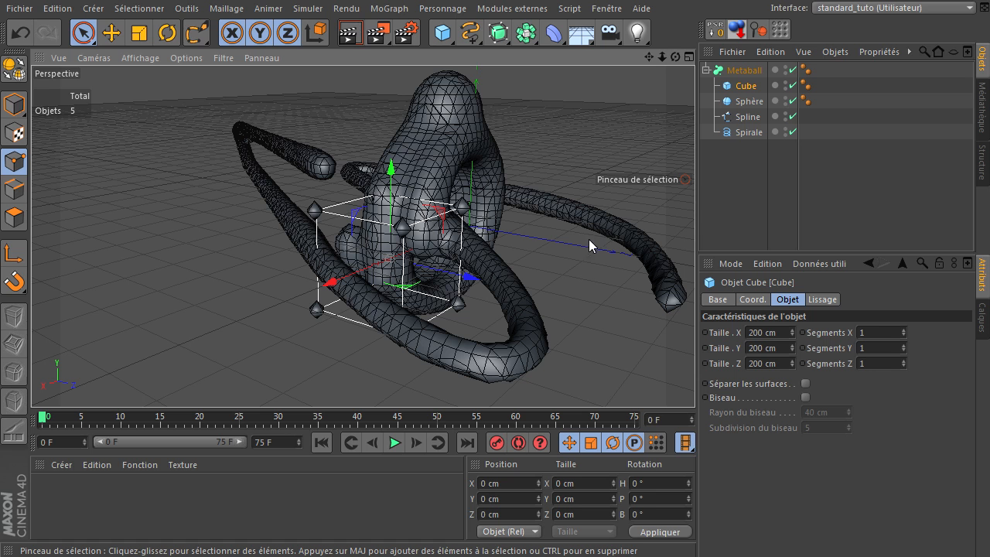
# Scale the cube uniformly in model mode to about 291 cm per side.
pyautogui.click(754, 89)
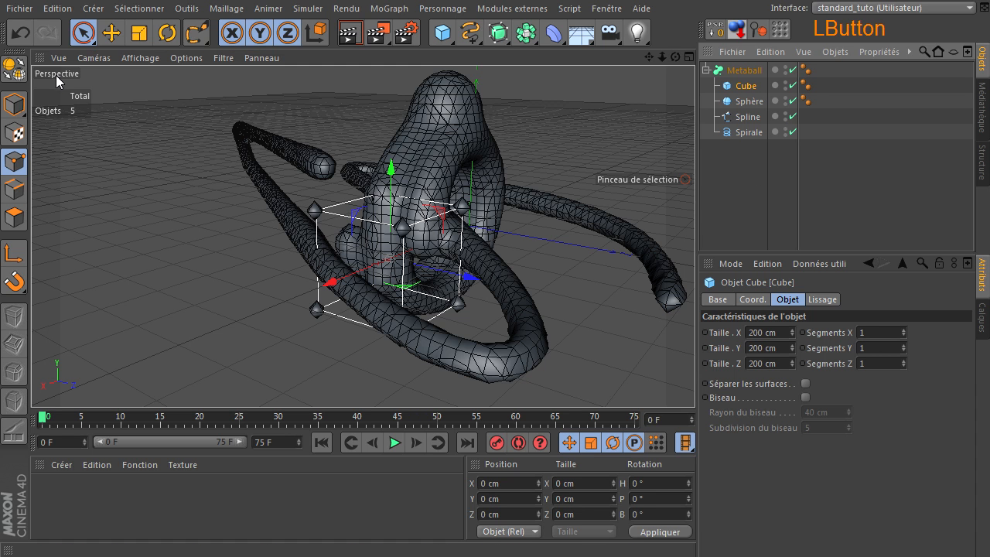
pyautogui.click(14, 104)
pyautogui.click(140, 33)
pyautogui.moveTo(329, 173); pyautogui.dragTo(312, 192)
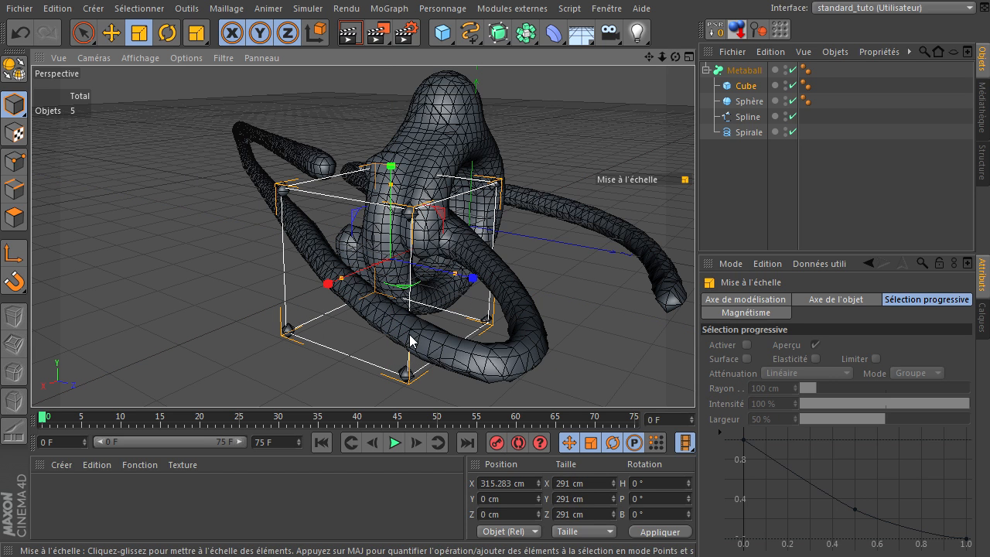
# Delete the Metaball's children and the Metaball itself, and add a new Metaball.
pyautogui.moveTo(736, 181); pyautogui.dragTo(781, 83)
pyautogui.press('Delete')
pyautogui.click(766, 71)
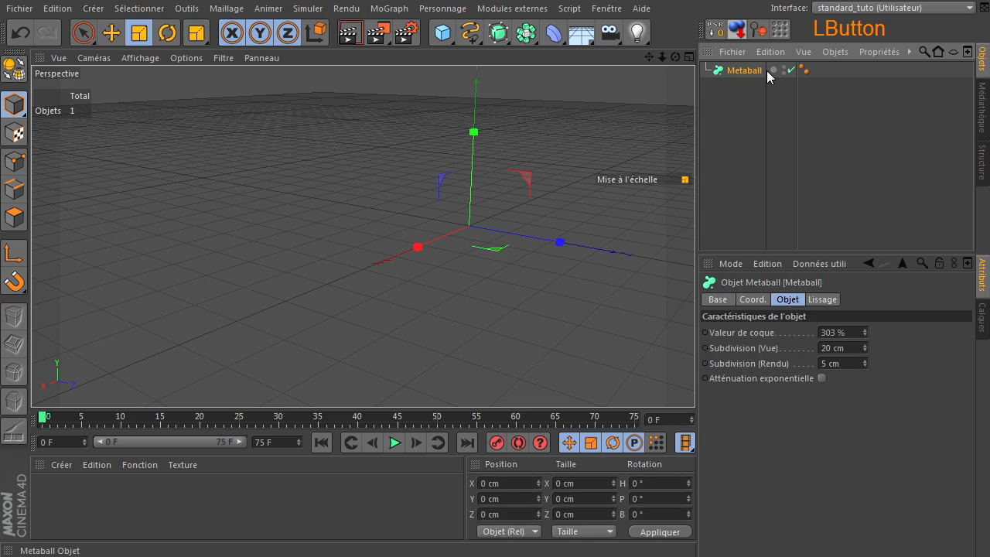
pyautogui.press('Delete')
pyautogui.moveTo(526, 32); pyautogui.dragTo(551, 100)
pyautogui.click(769, 159)
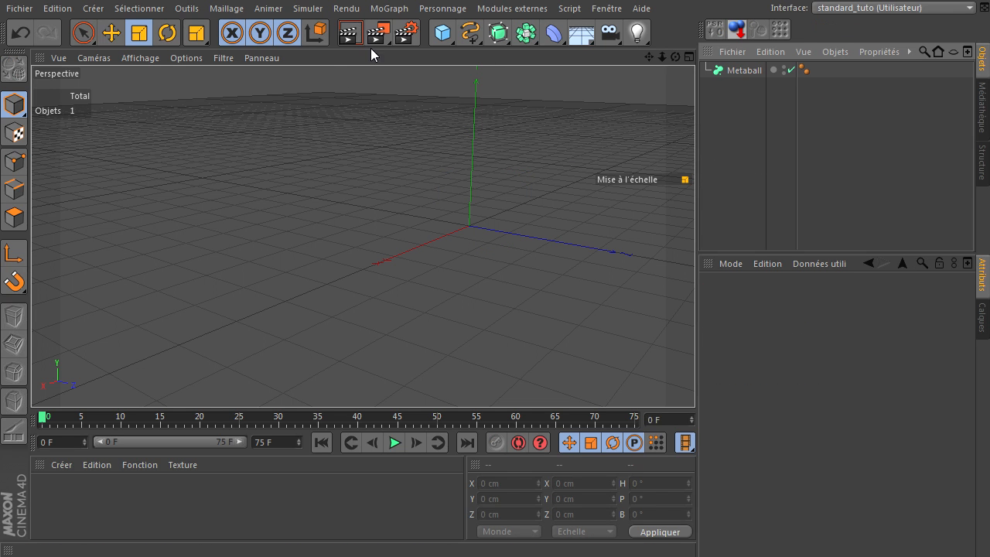
# Add a cube as a child of the new Metaball and set the Metaball's view subdivision to 5 cm.
pyautogui.moveTo(443, 33); pyautogui.dragTo(605, 46)
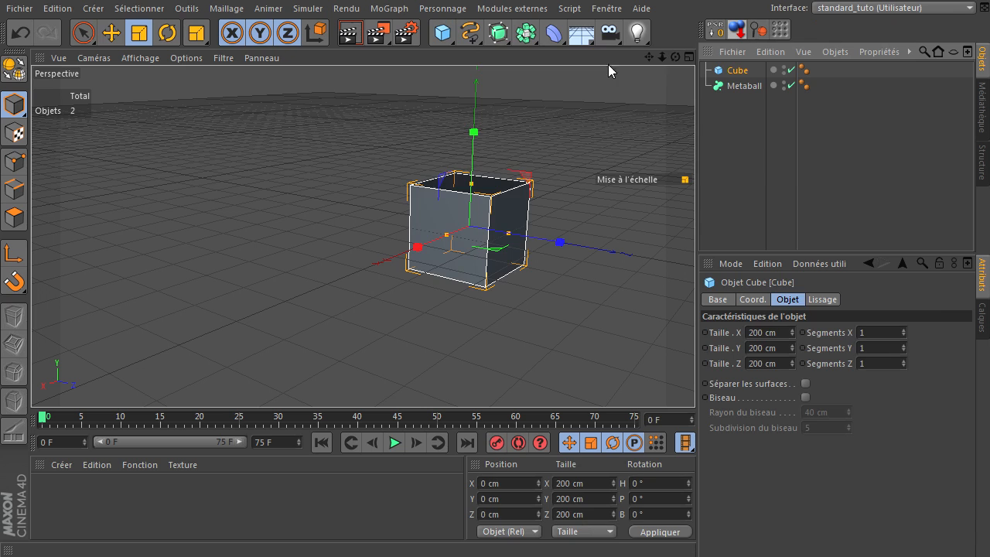
pyautogui.moveTo(734, 70); pyautogui.dragTo(728, 86)
pyautogui.click(752, 74)
pyautogui.click(852, 348)
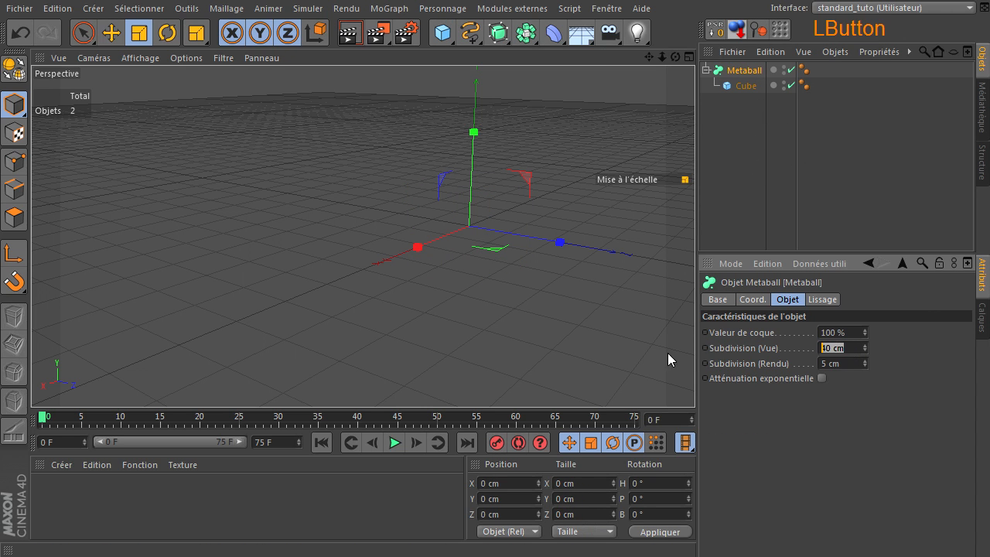
pyautogui.write('5')
pyautogui.press('Return')
# Deselect the Metaball and widen the area of the object and attribute managers.
pyautogui.moveTo(649, 56); pyautogui.dragTo(550, 129)
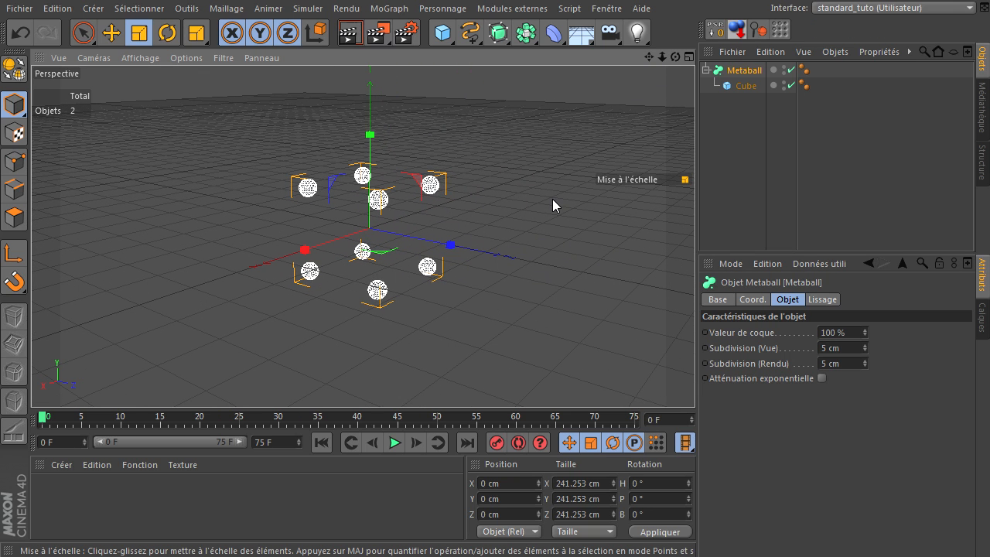
pyautogui.click(360, 207)
pyautogui.scroll(3, 415, 213)
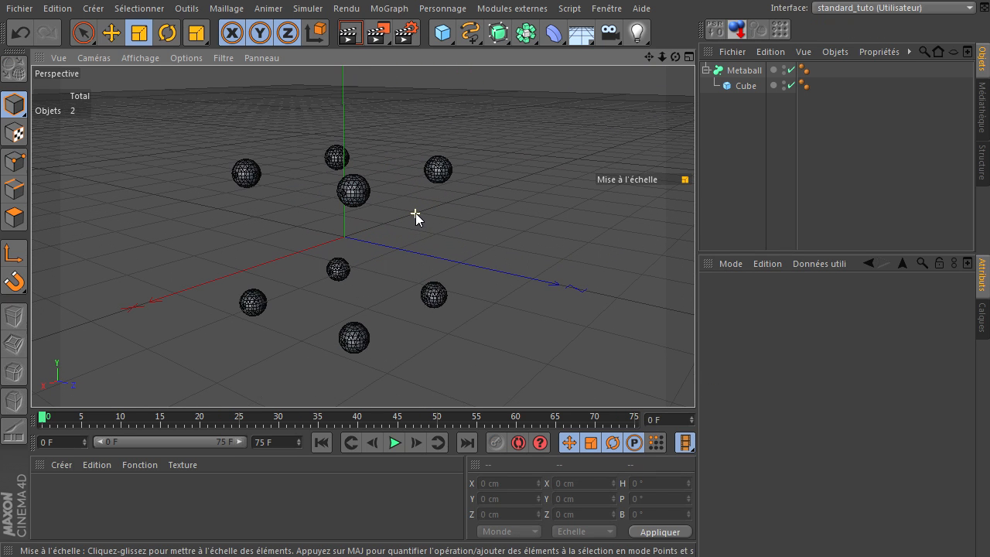
pyautogui.moveTo(673, 57); pyautogui.dragTo(511, 181)
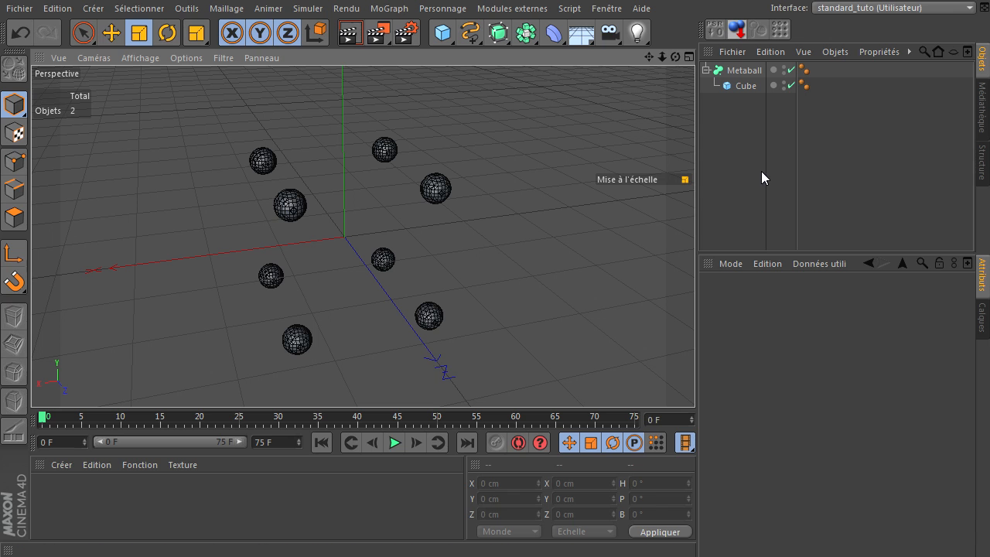
pyautogui.moveTo(697, 194); pyautogui.dragTo(624, 215)
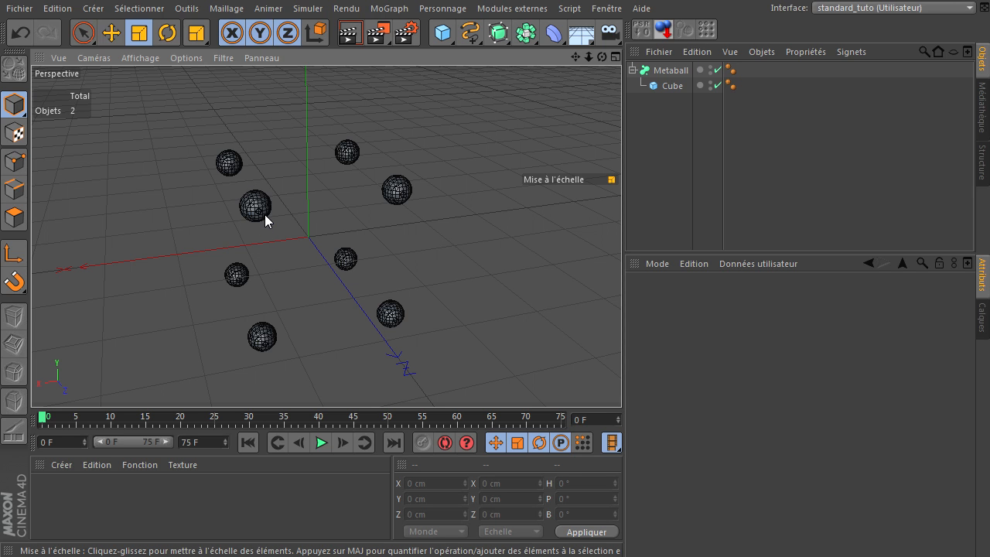
# Add a Metaball tag to the child cube and narrow the area of the object and attribute managers.
pyautogui.click(670, 86)
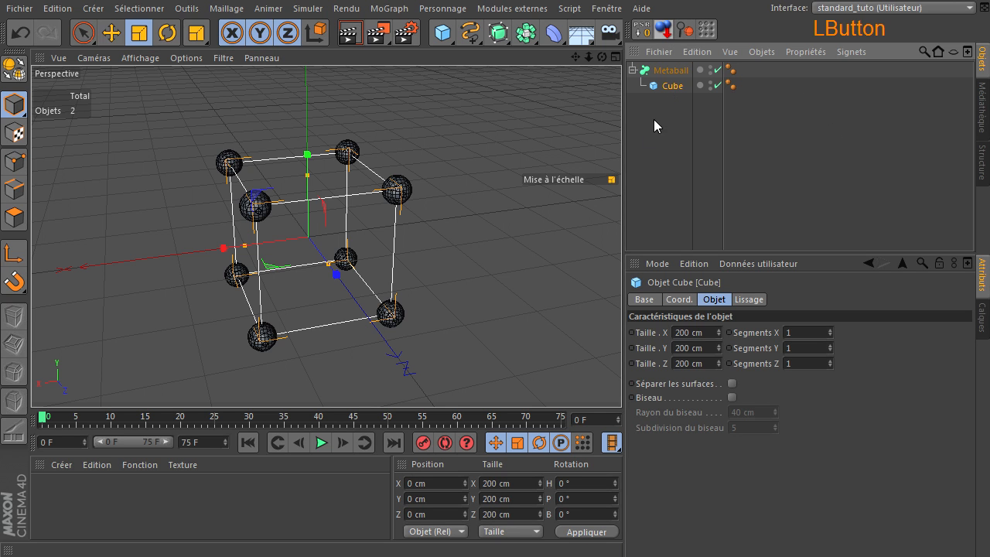
pyautogui.rightClick(656, 84)
pyautogui.moveTo(687, 92)
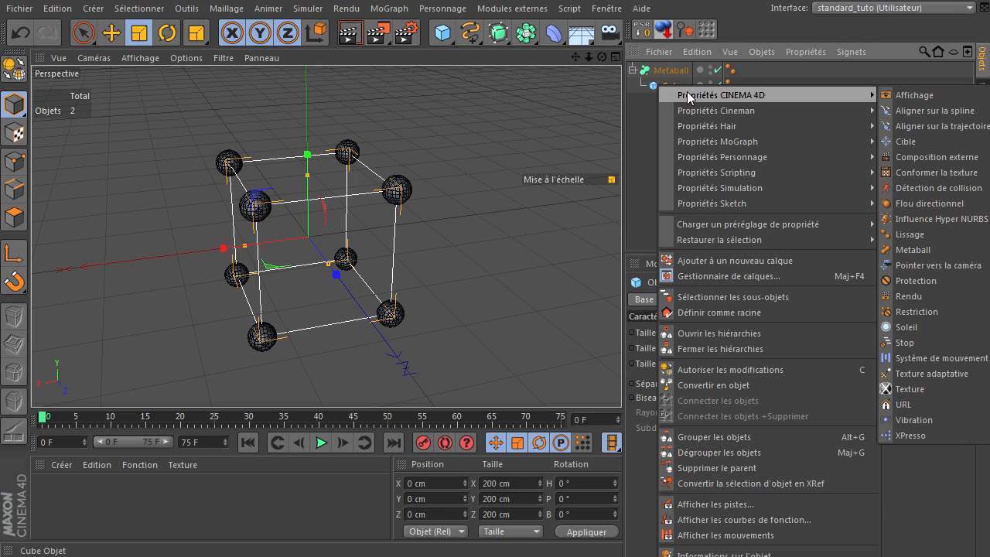
pyautogui.click(909, 251)
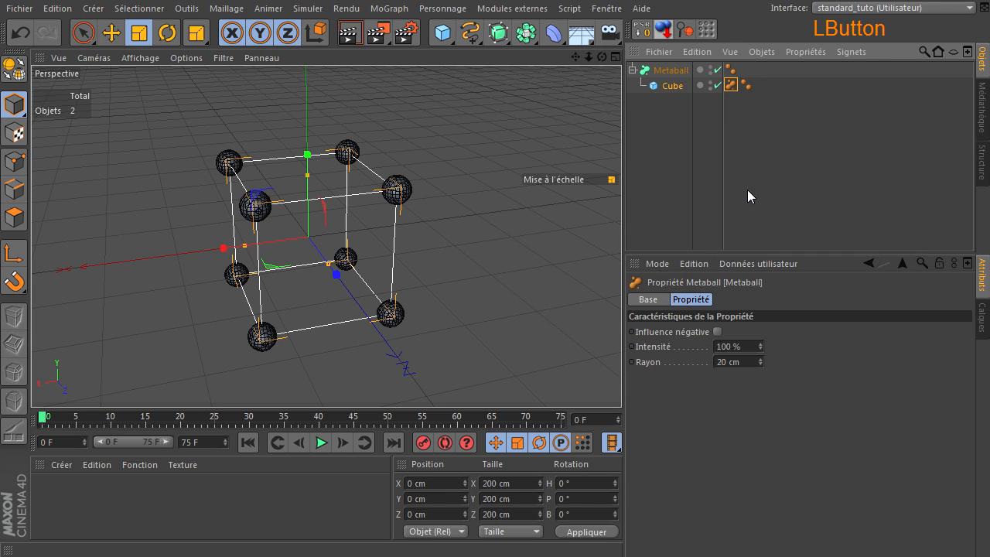
pyautogui.moveTo(625, 161); pyautogui.dragTo(706, 139)
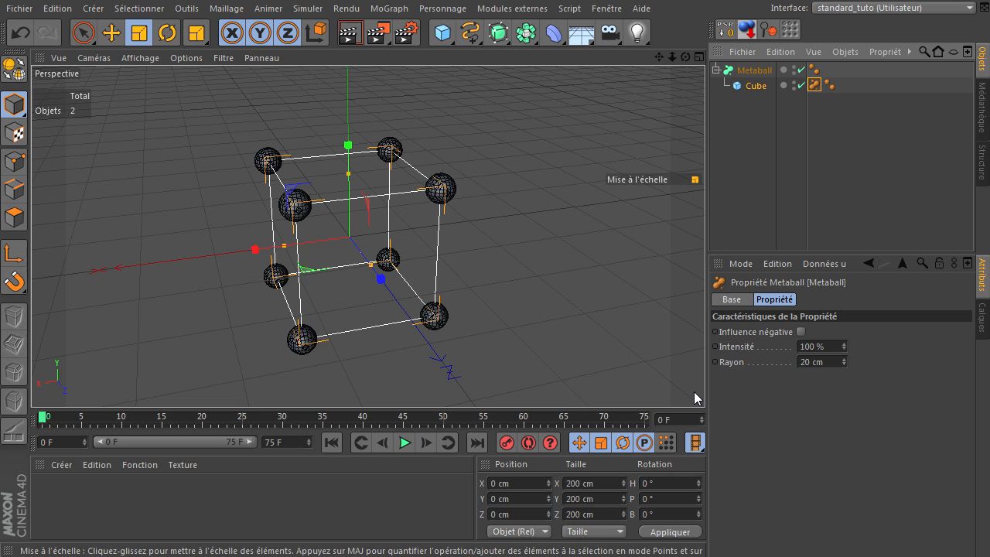
# Set the radius of the cube's Metaball tag to 40 cm, and reduce it to 30 cm.
pyautogui.click(833, 358)
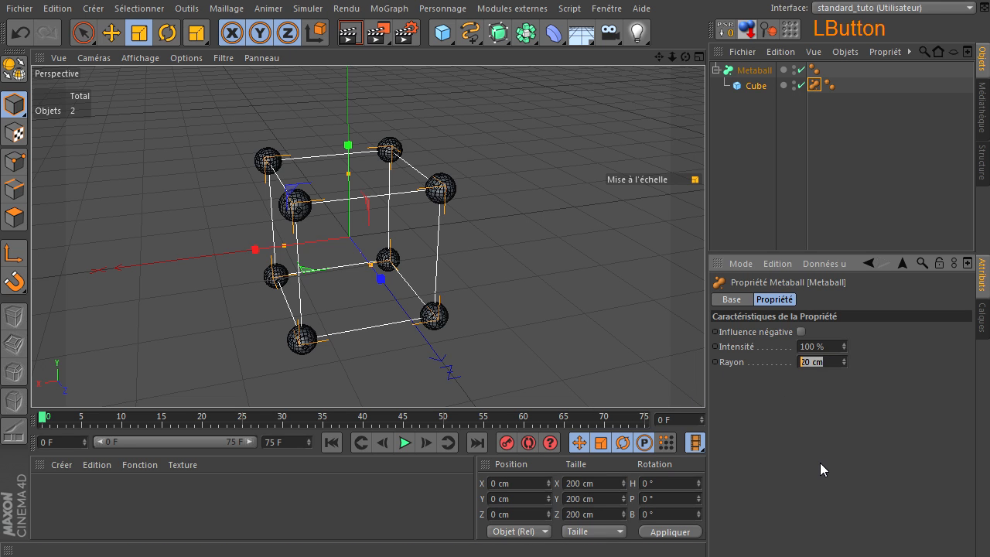
pyautogui.write('40')
pyautogui.press('Return')
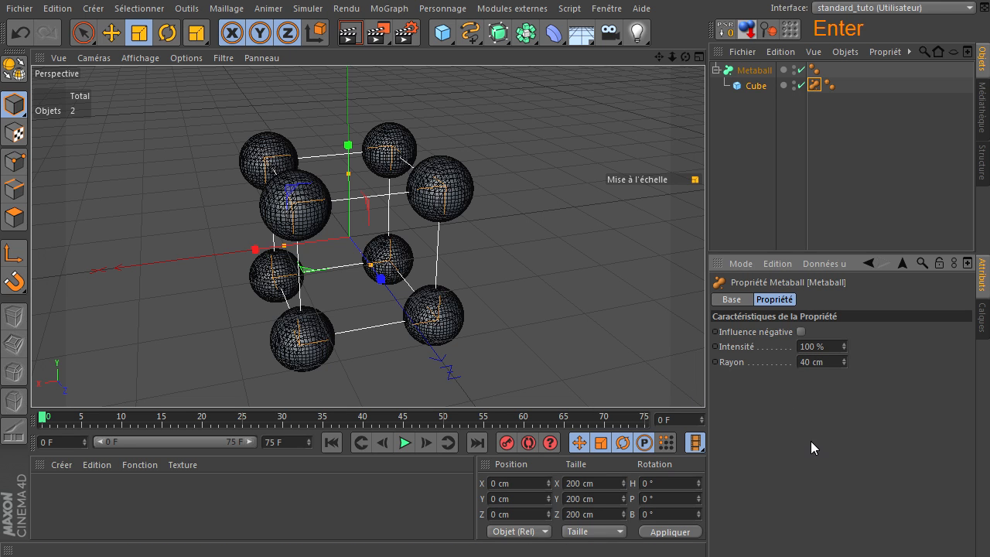
pyautogui.moveTo(844, 360); pyautogui.dragTo(843, 360)
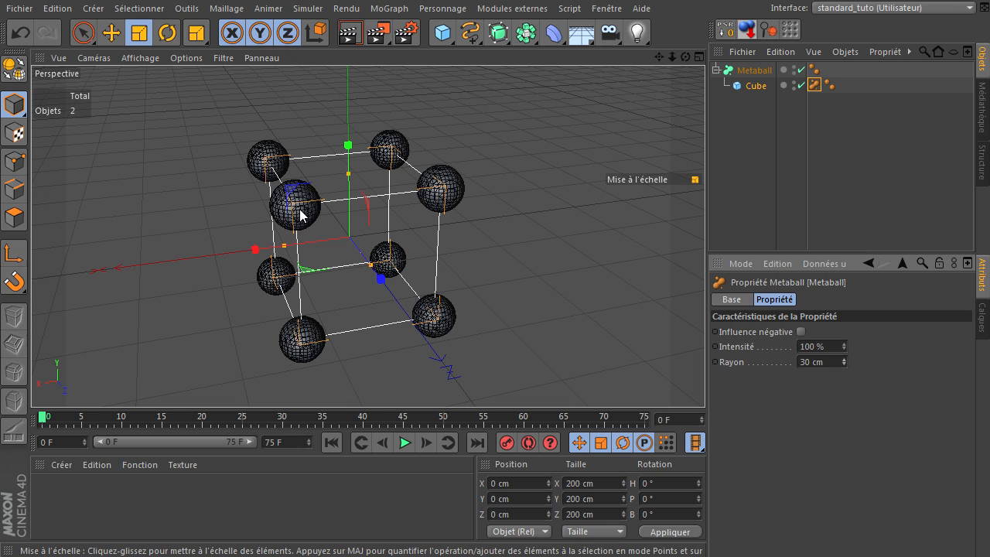
# Delete the cube from the Metaball and add a plane to the scene.
pyautogui.click(756, 86)
pyautogui.press('Delete')
pyautogui.moveTo(453, 36); pyautogui.dragTo(611, 137)
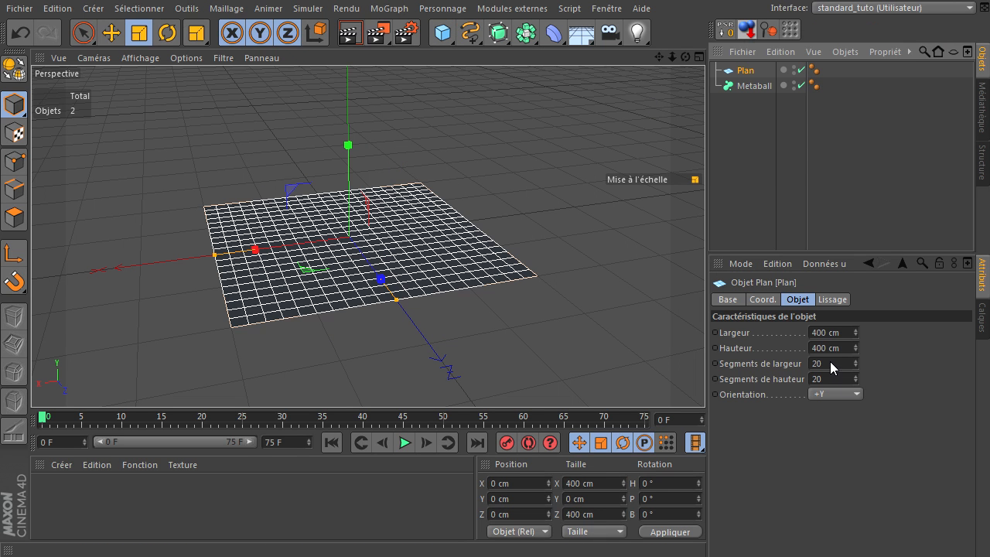
# Set the plane to 5 width segments and 5 height segments, and make it a child of the Metaball.
pyautogui.moveTo(830, 361); pyautogui.dragTo(755, 359)
pyautogui.write('35')
pyautogui.moveTo(833, 367); pyautogui.dragTo(756, 369)
pyautogui.write('5')
pyautogui.moveTo(831, 383); pyautogui.dragTo(762, 382)
pyautogui.write('5')
pyautogui.press('Return')
pyautogui.moveTo(749, 79); pyautogui.dragTo(753, 87)
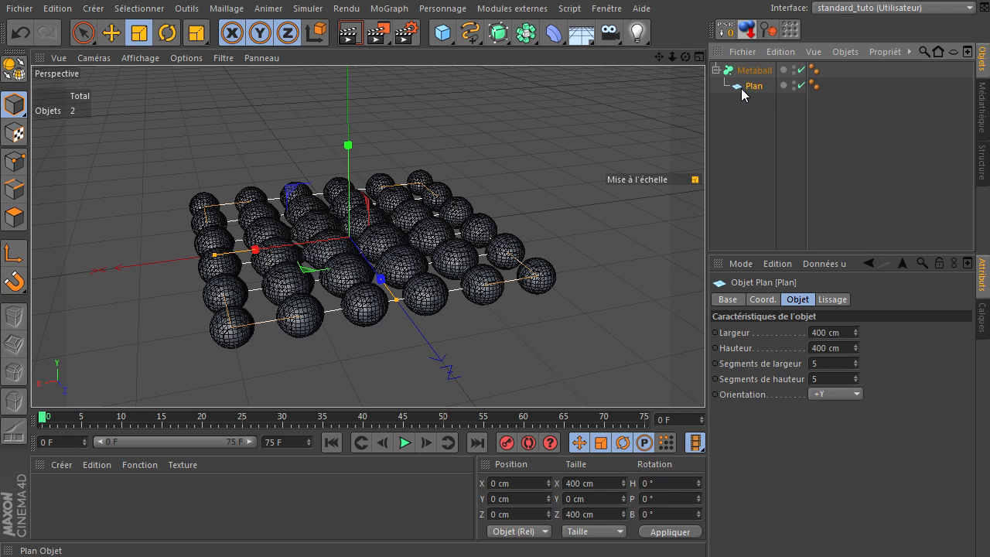
# Add a Metaball tag to the plane with a radius of 20 cm and an intensity of 84 %.
pyautogui.rightClick(741, 88)
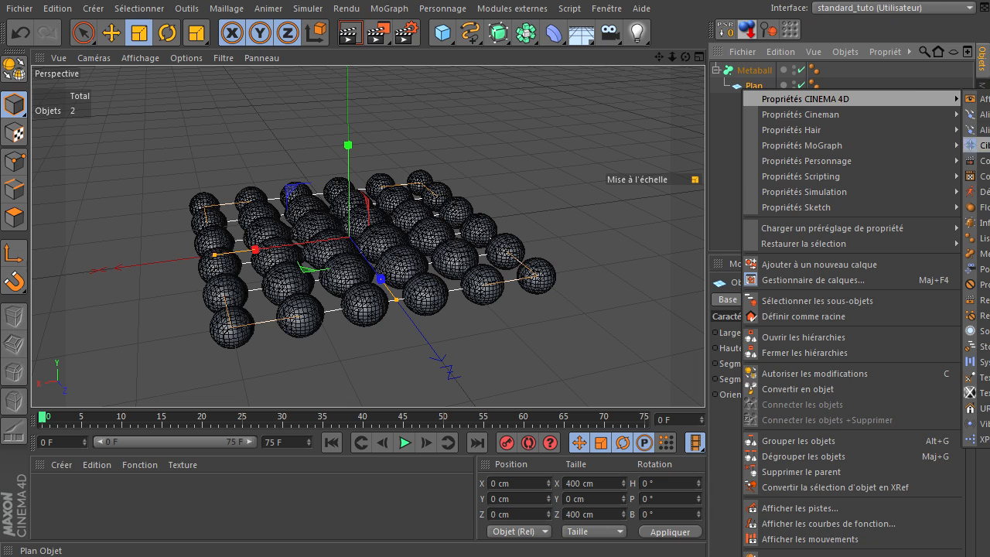
pyautogui.click(976, 254)
pyautogui.click(809, 86)
pyautogui.moveTo(844, 359); pyautogui.dragTo(844, 361)
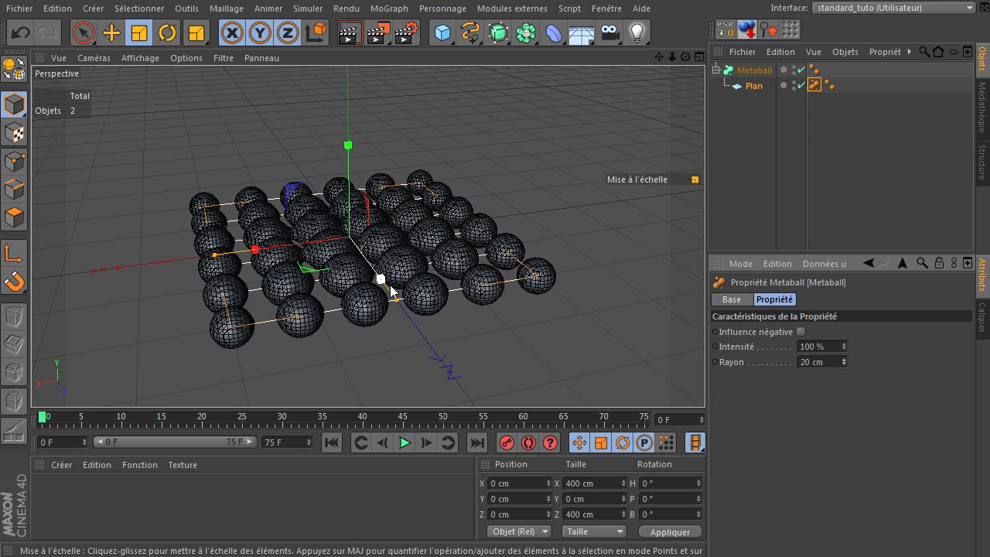
pyautogui.moveTo(686, 58); pyautogui.dragTo(705, 379)
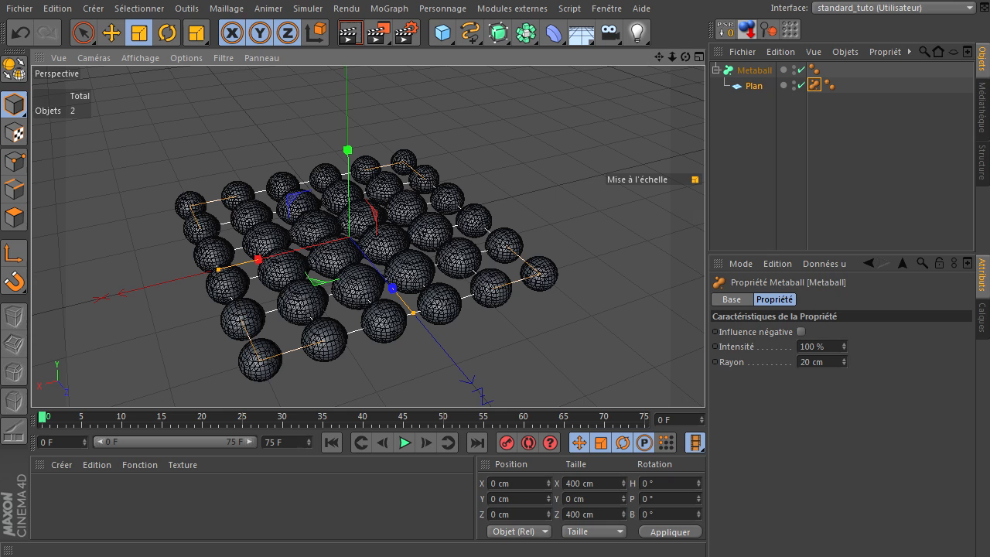
pyautogui.click(838, 346)
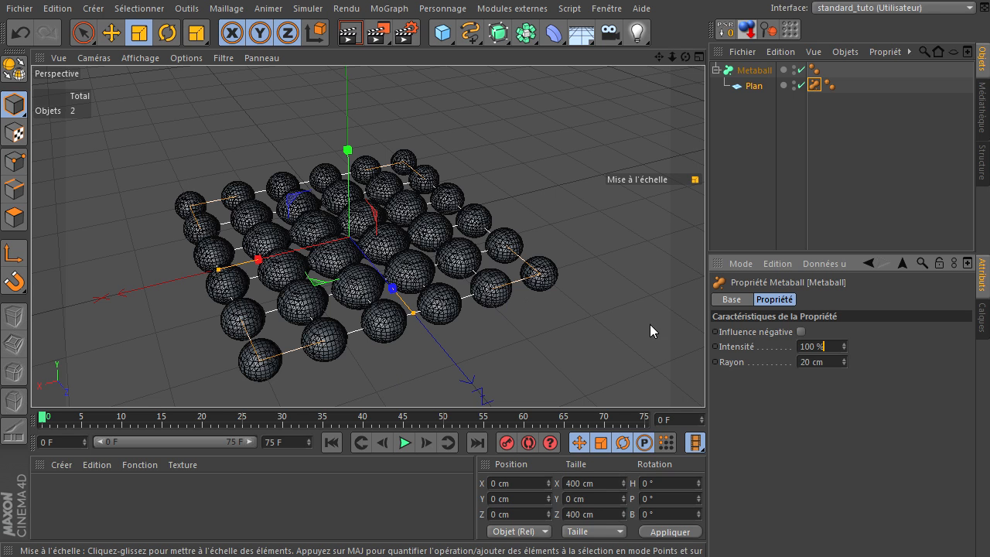
pyautogui.moveTo(845, 349); pyautogui.dragTo(844, 345)
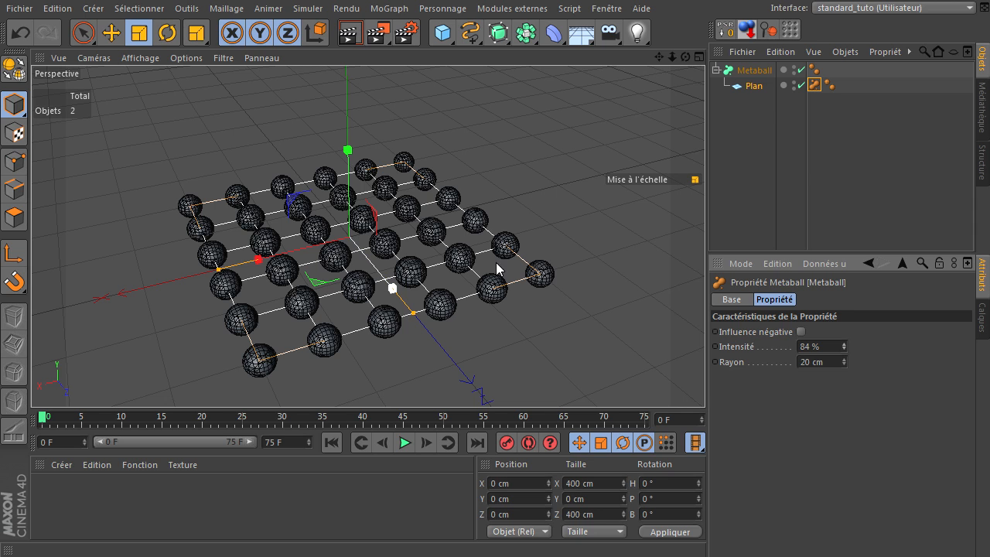
# Delete the plane from the Metaball and add a sphere to the scene.
pyautogui.click(751, 86)
pyautogui.press('Delete')
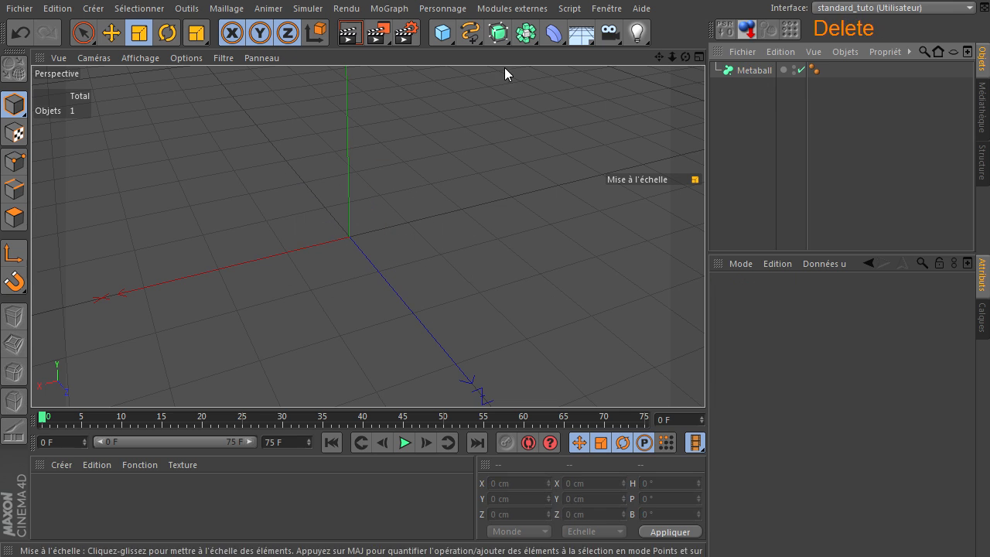
pyautogui.click(442, 33)
pyautogui.click(824, 82)
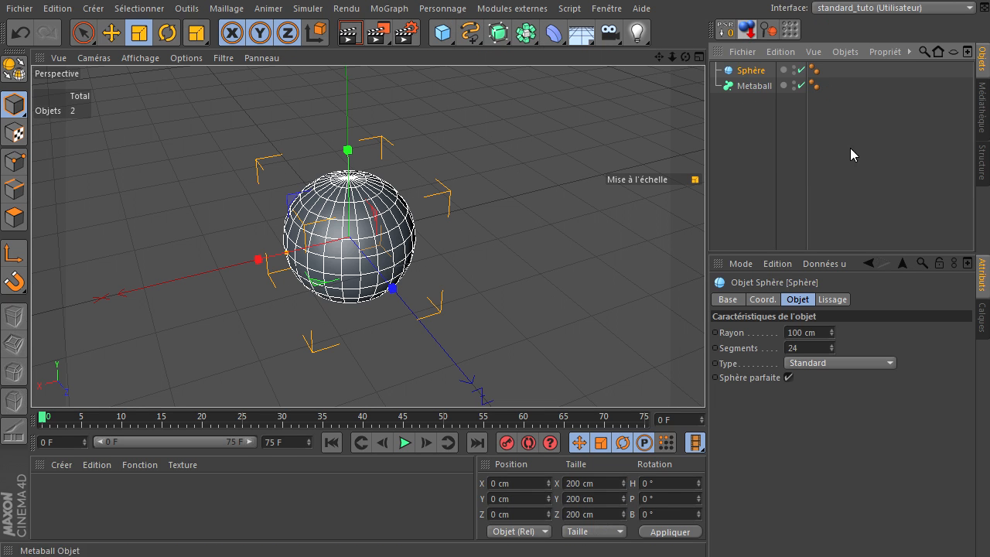
# Make three copies of the sphere outside the Metaball hierarchy.
pyautogui.click(749, 86)
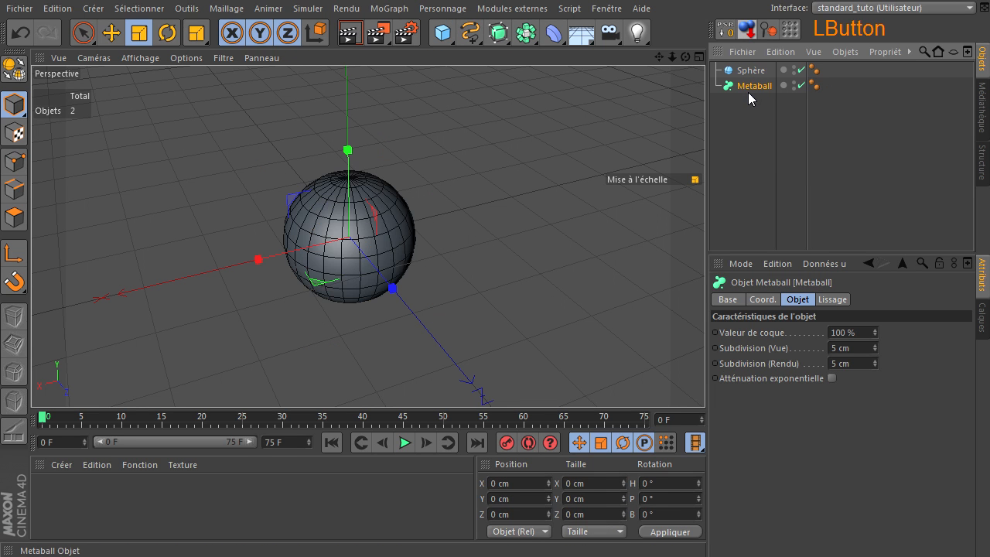
pyautogui.click(755, 71)
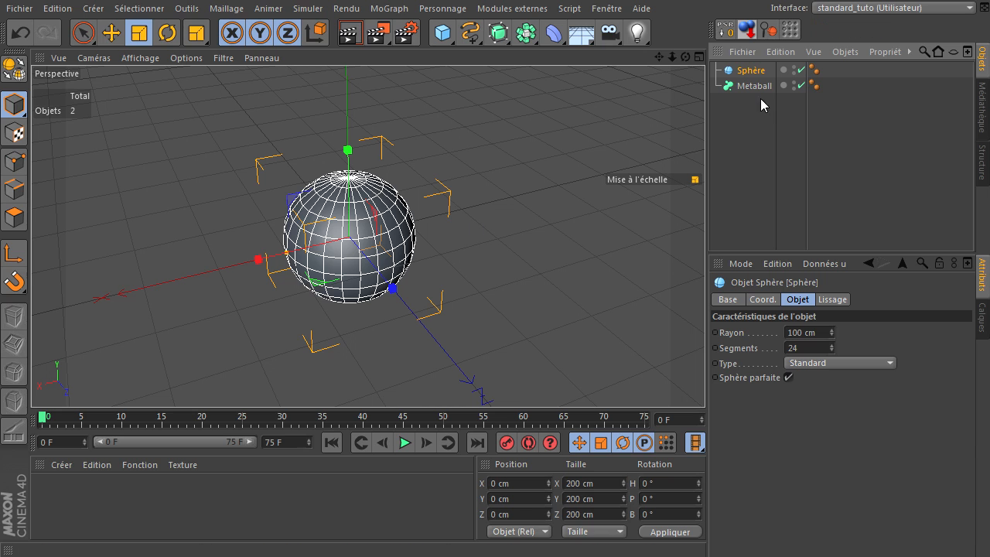
pyautogui.keyDown('ctrl'); pyautogui.moveTo(758, 79); pyautogui.dragTo(750, 116); pyautogui.keyUp('ctrl')
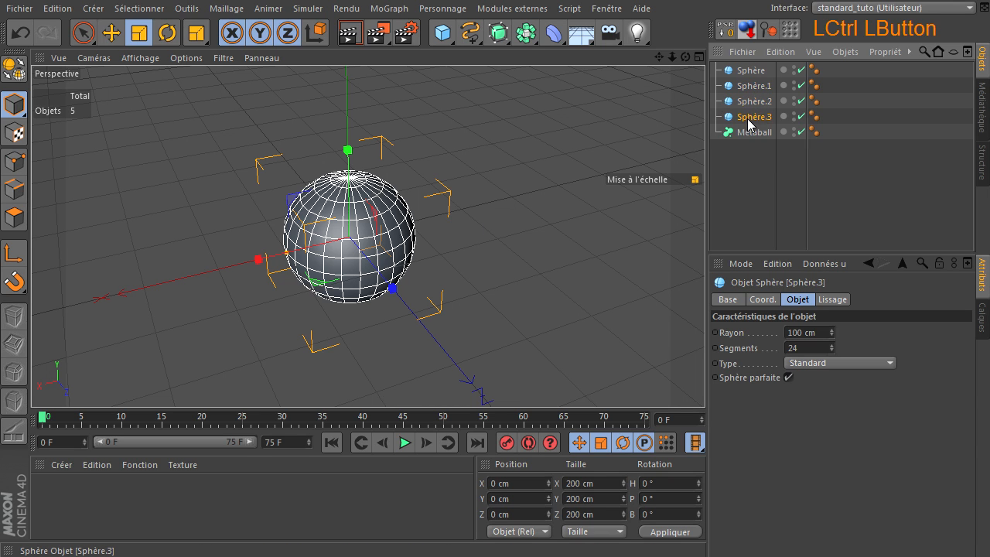
# Move the third sphere copy about 107 cm along positive X and the second copy about 106 cm along negative X.
pyautogui.click(111, 32)
pyautogui.moveTo(261, 261); pyautogui.dragTo(192, 279)
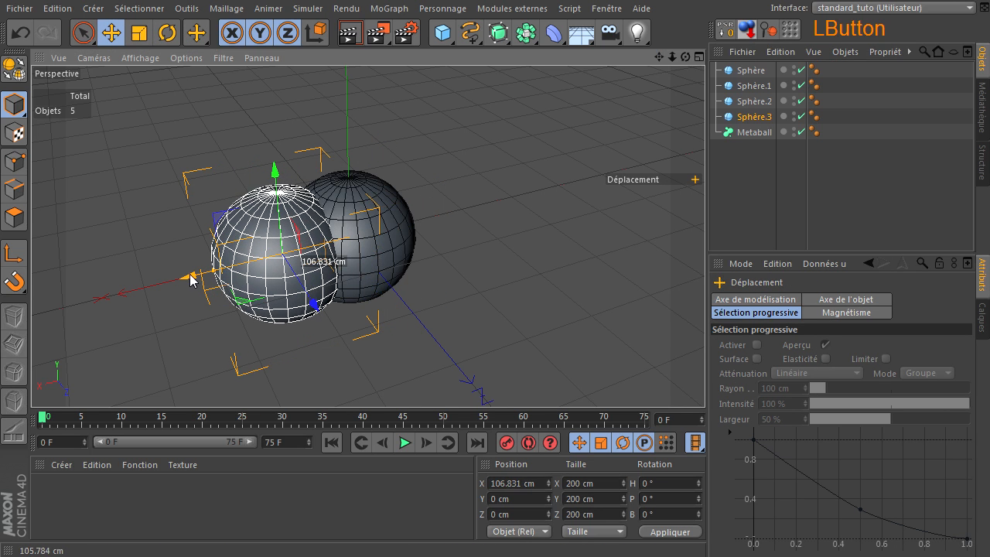
pyautogui.click(754, 102)
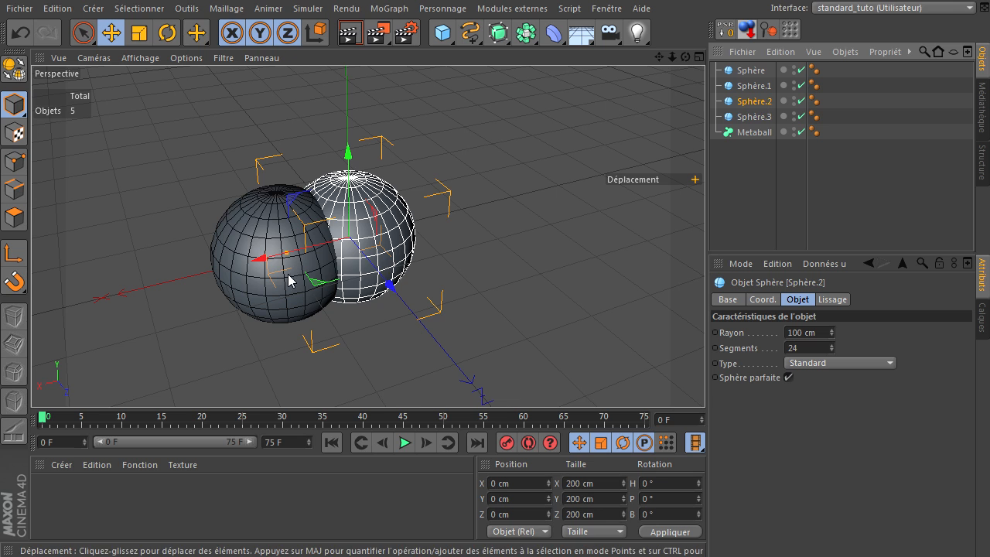
pyautogui.moveTo(280, 265); pyautogui.dragTo(334, 257)
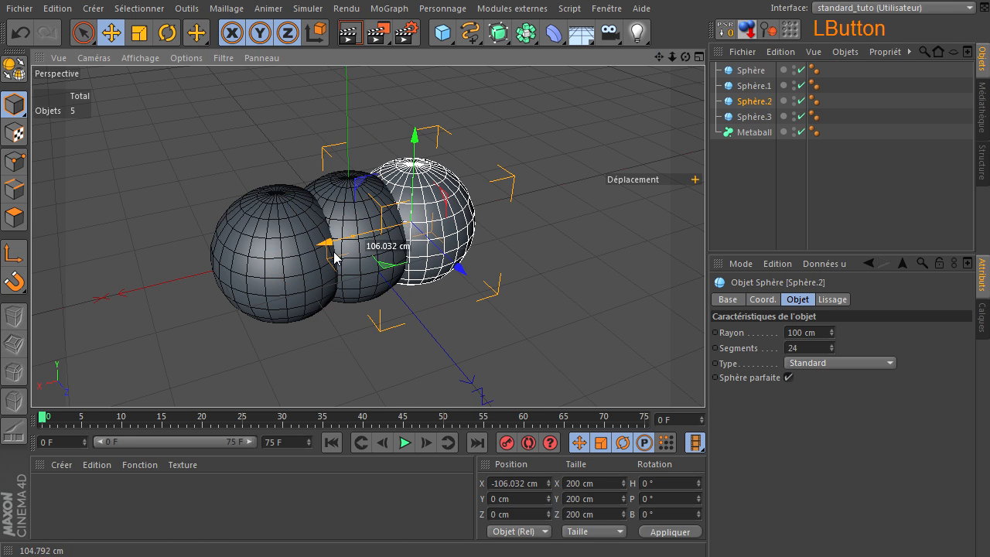
# Move the first sphere copy upward and the original sphere downward along the Y axis.
pyautogui.click(754, 86)
pyautogui.moveTo(350, 162); pyautogui.dragTo(350, 77)
pyautogui.click(747, 72)
pyautogui.moveTo(345, 168); pyautogui.dragTo(347, 210)
# Make all four spheres children of the Metaball and set the Metaball's hull value to 120 %.
pyautogui.moveTo(687, 57); pyautogui.dragTo(774, 193)
pyautogui.moveTo(850, 66); pyautogui.dragTo(755, 133)
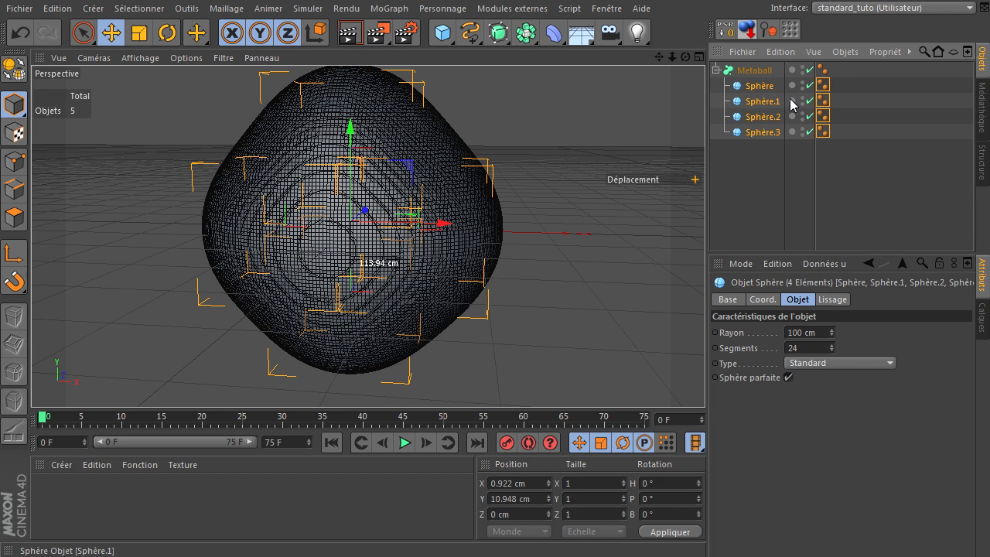
pyautogui.click(754, 71)
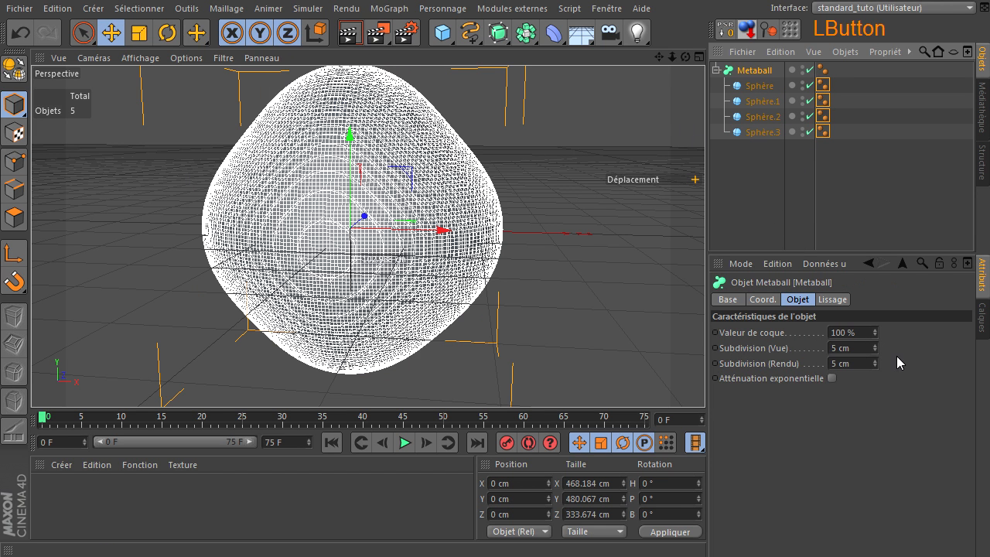
pyautogui.click(856, 334)
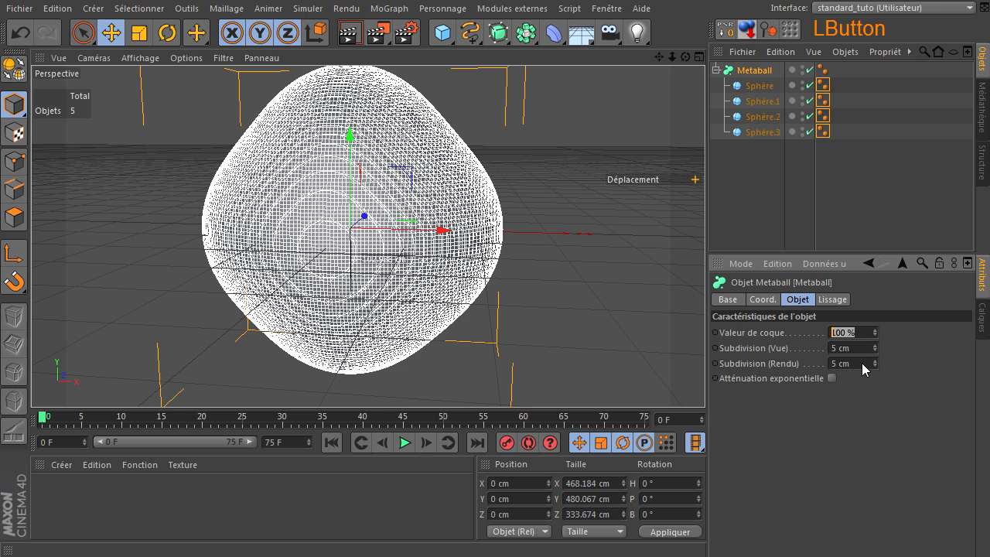
pyautogui.write('120')
pyautogui.press('Return')
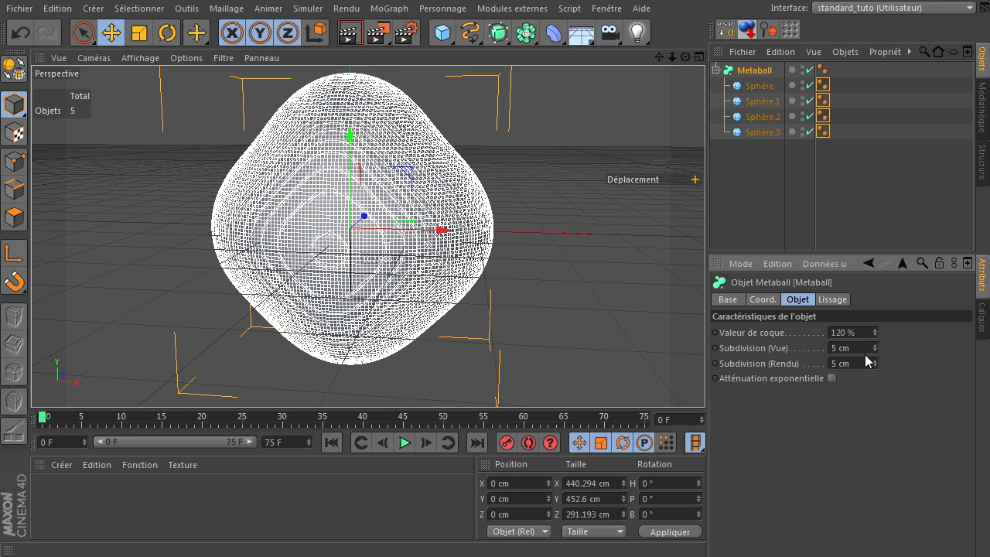
# Set the Metaball's view subdivision to 10 cm, raise it to 20 cm, and deselect everything.
pyautogui.click(855, 348)
pyautogui.write('10')
pyautogui.press('Return')
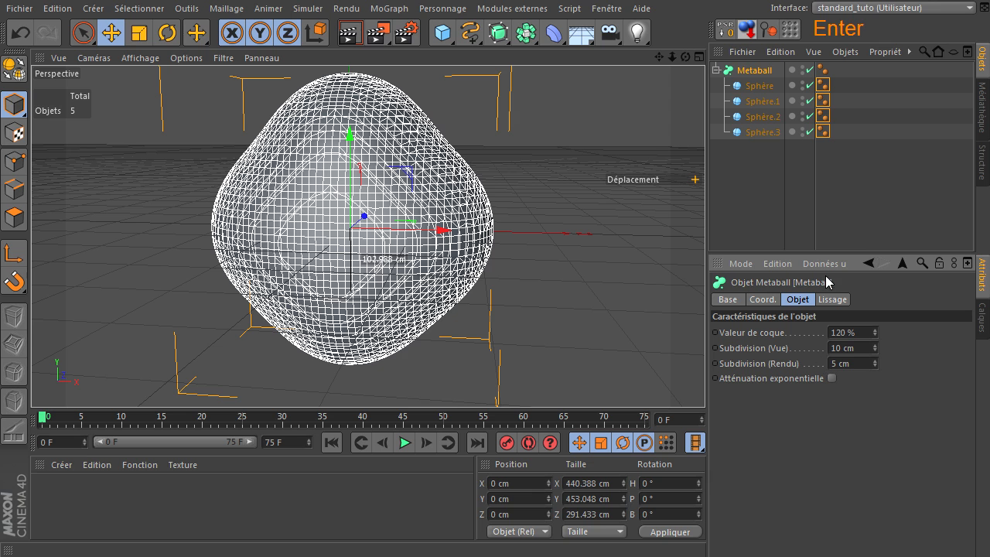
pyautogui.click(851, 349)
pyautogui.write('20')
pyautogui.press('Return')
pyautogui.click(762, 195)
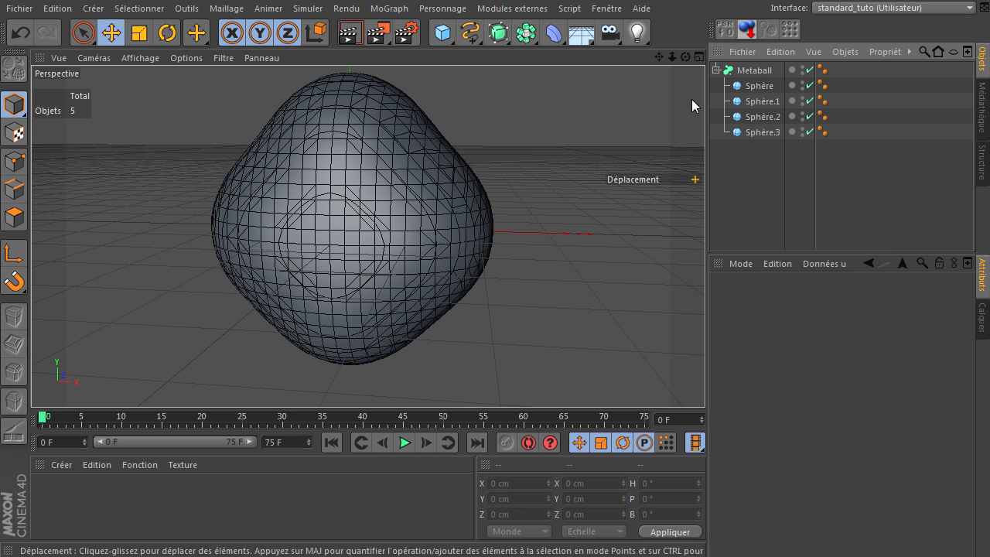
# Add a new sphere at the origin and make it the fifth child of the Metaball.
pyautogui.click(447, 44)
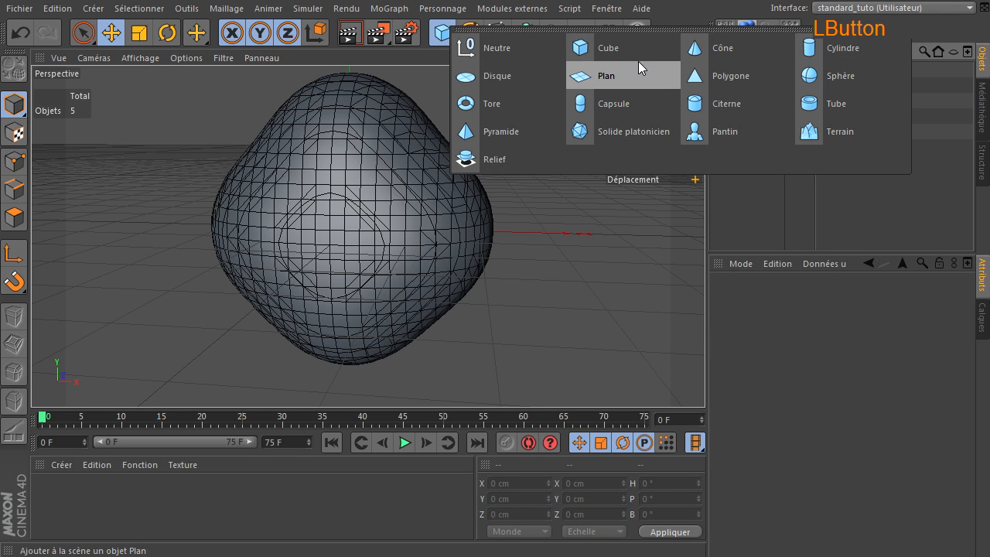
pyautogui.click(855, 74)
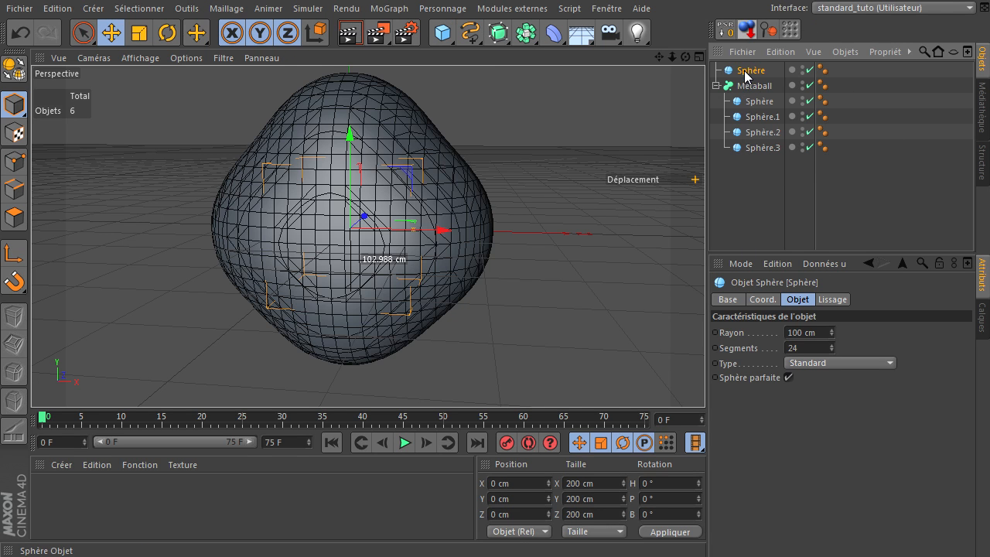
pyautogui.moveTo(747, 94); pyautogui.dragTo(748, 91)
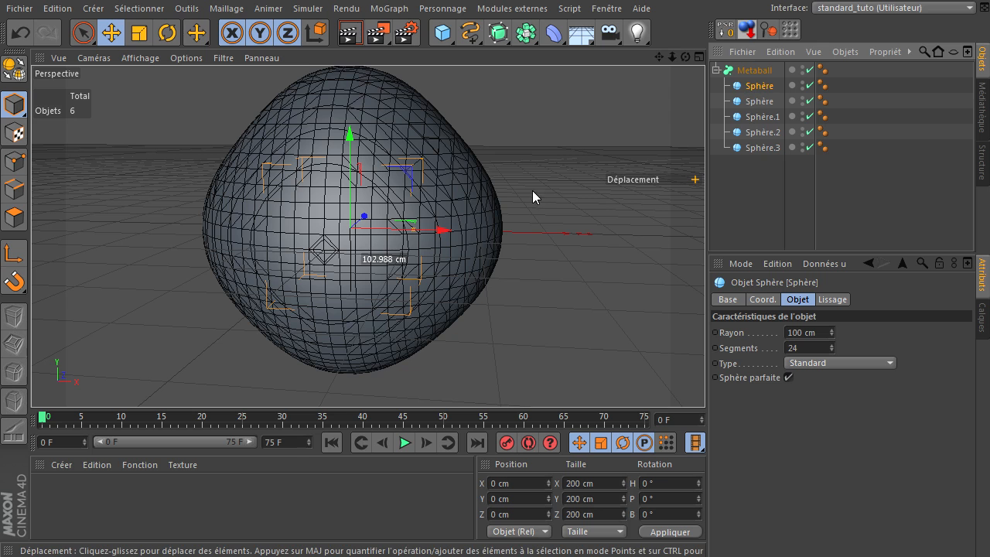
# Add a Metaball tag with negative influence to the new central sphere, and select that sphere.
pyautogui.rightClick(742, 90)
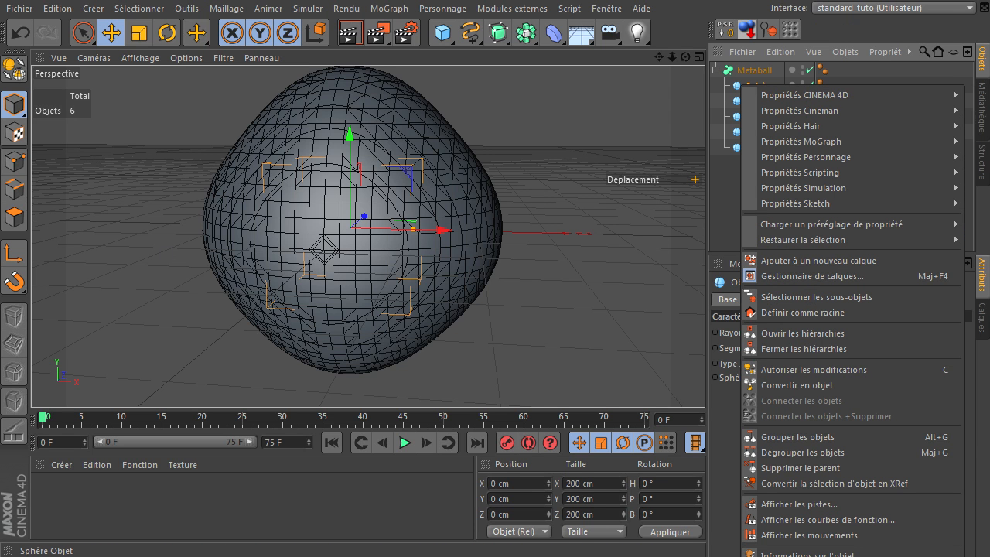
pyautogui.moveTo(902, 99)
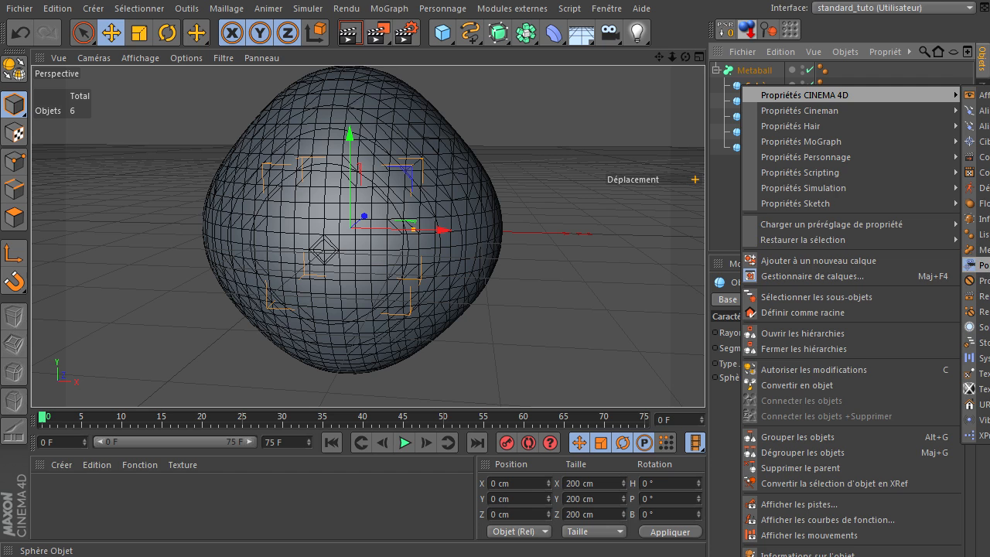
pyautogui.click(976, 265)
pyautogui.click(822, 87)
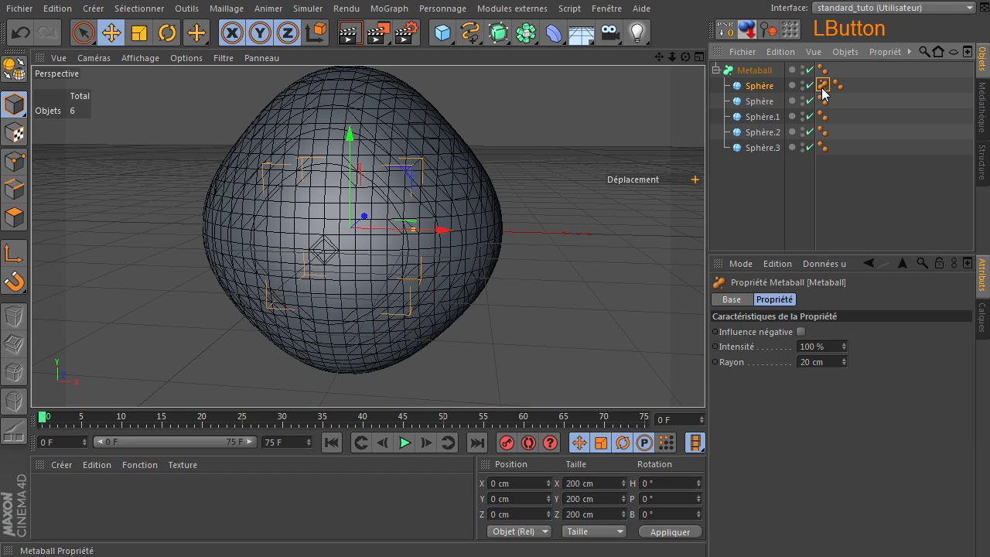
pyautogui.click(801, 332)
pyautogui.click(760, 87)
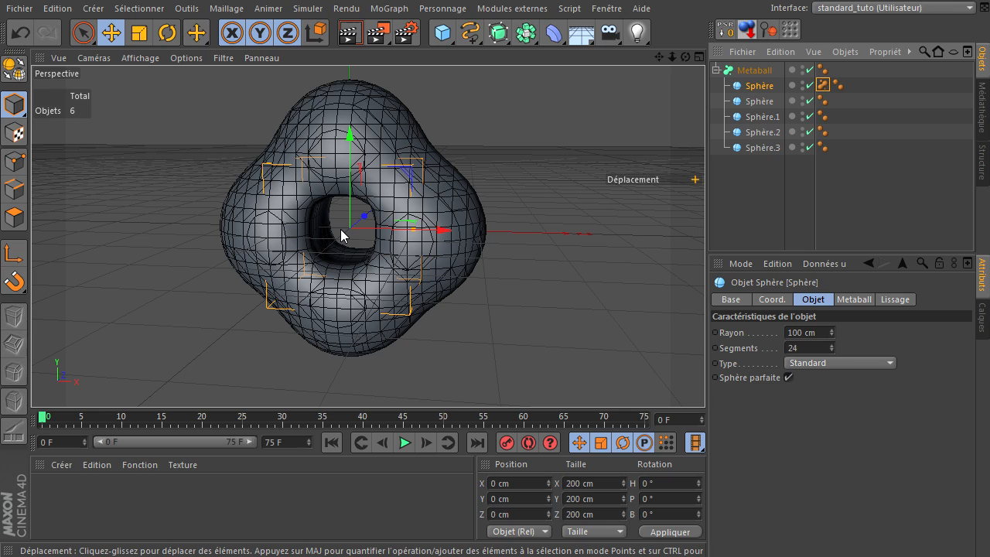
# Move the central negative-influence sphere in the XY plane to about X 25 cm, Y 22 cm.
pyautogui.click(408, 180)
pyautogui.moveTo(409, 180); pyautogui.dragTo(429, 163)
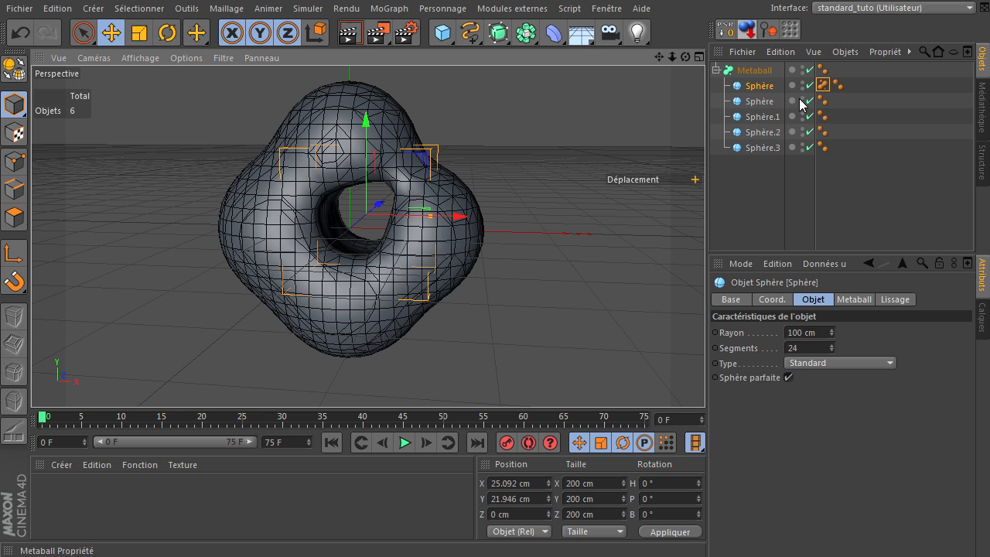
pyautogui.moveTo(685, 56); pyautogui.dragTo(797, 476)
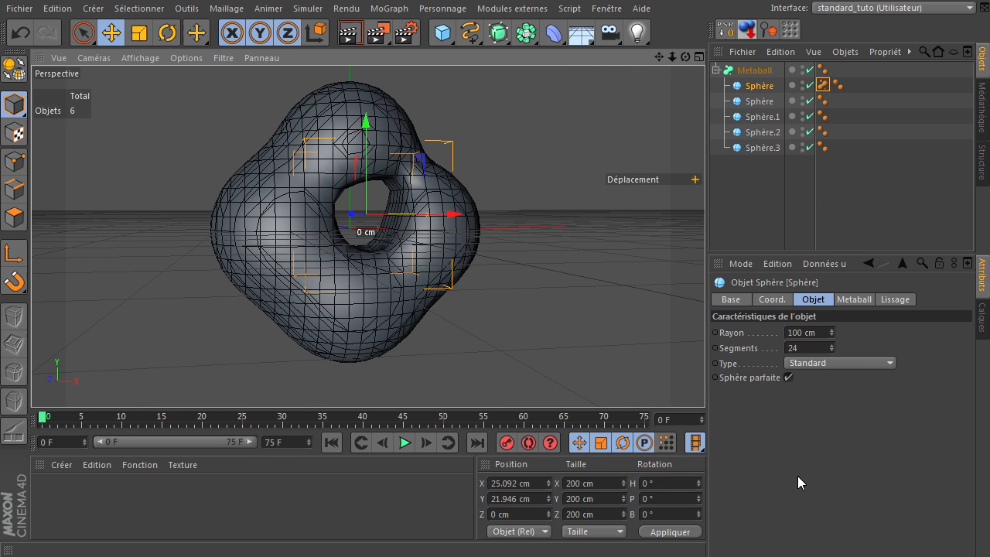
pyautogui.click(754, 71)
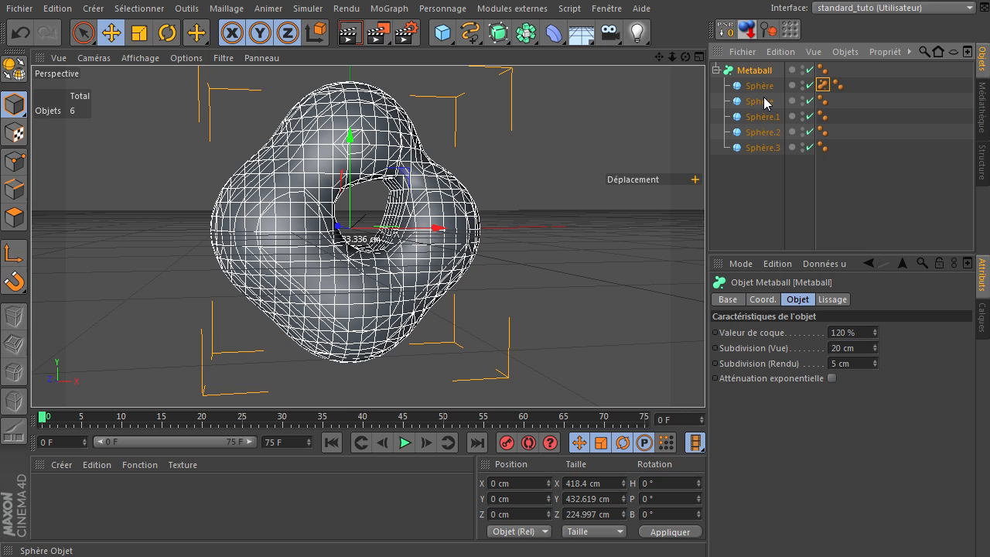
pyautogui.moveTo(442, 33); pyautogui.dragTo(538, 76)
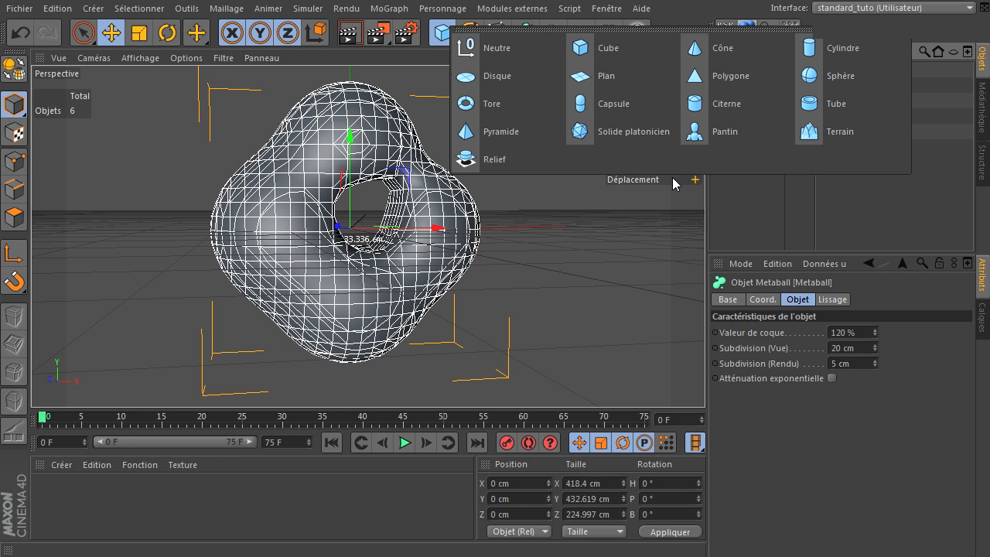
pyautogui.click(754, 238)
pyautogui.click(470, 31)
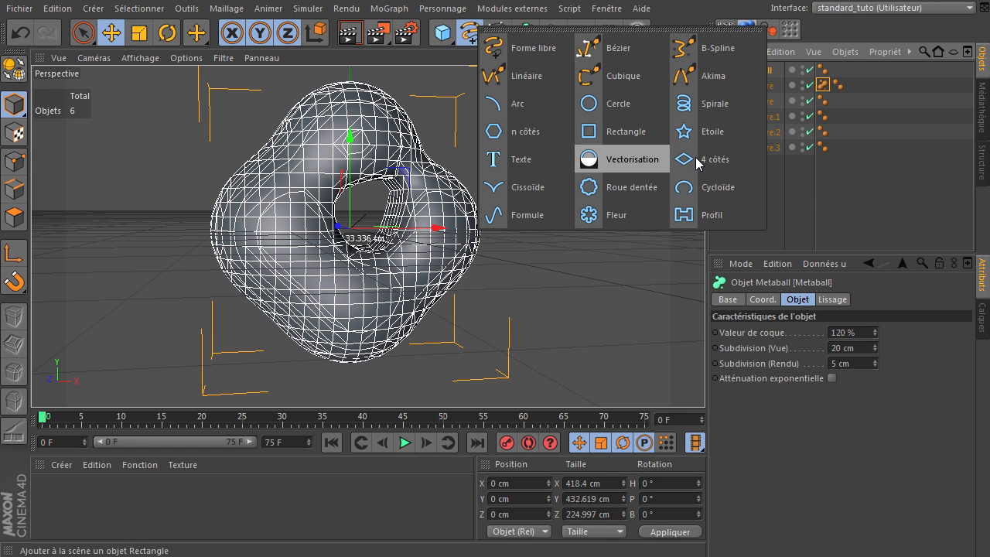
pyautogui.click(808, 187)
# Delete all five child spheres, leaving the Metaball empty.
pyautogui.click(762, 147)
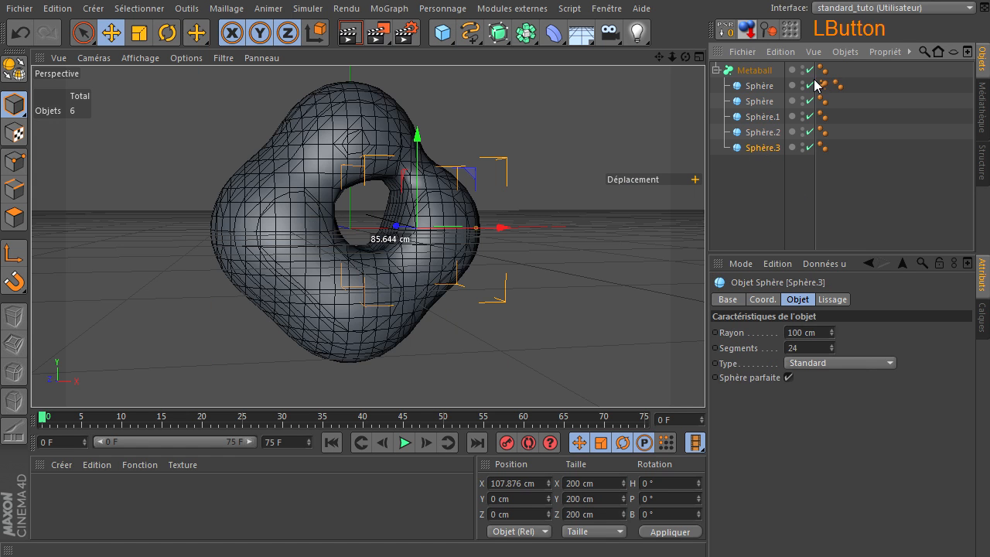
pyautogui.click(822, 85)
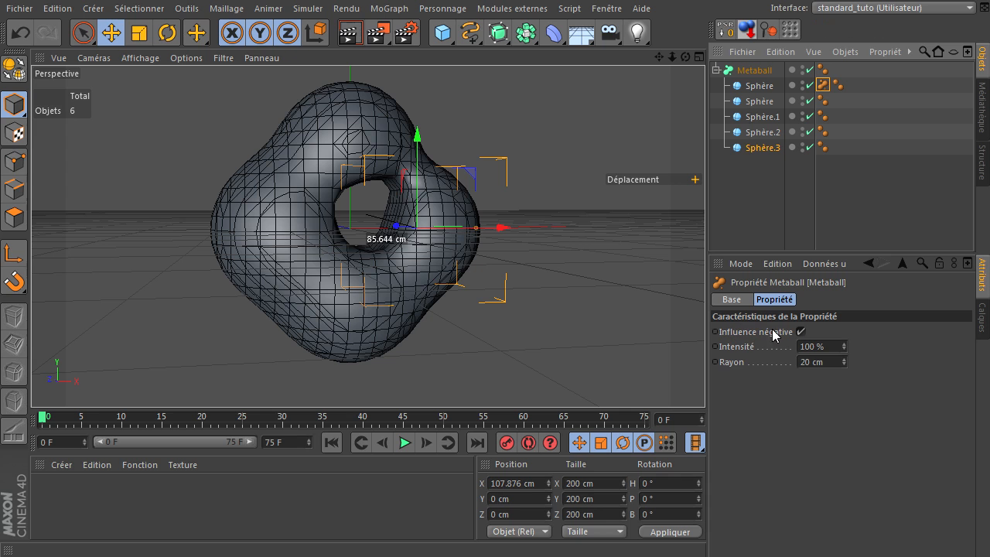
pyautogui.moveTo(747, 208); pyautogui.dragTo(788, 93)
pyautogui.press('Delete')
pyautogui.moveTo(471, 40); pyautogui.dragTo(539, 75)
pyautogui.click(121, 303)
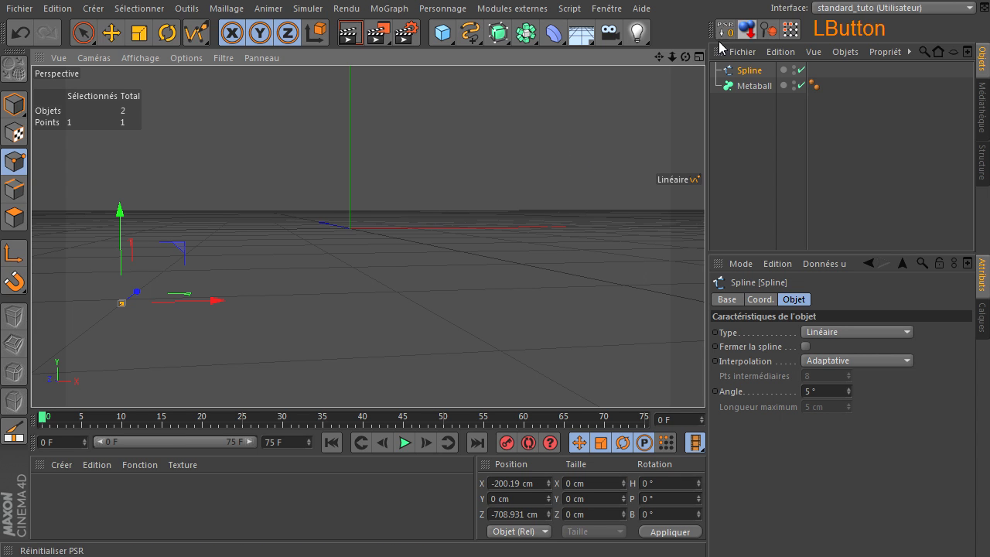
pyautogui.press('Delete')
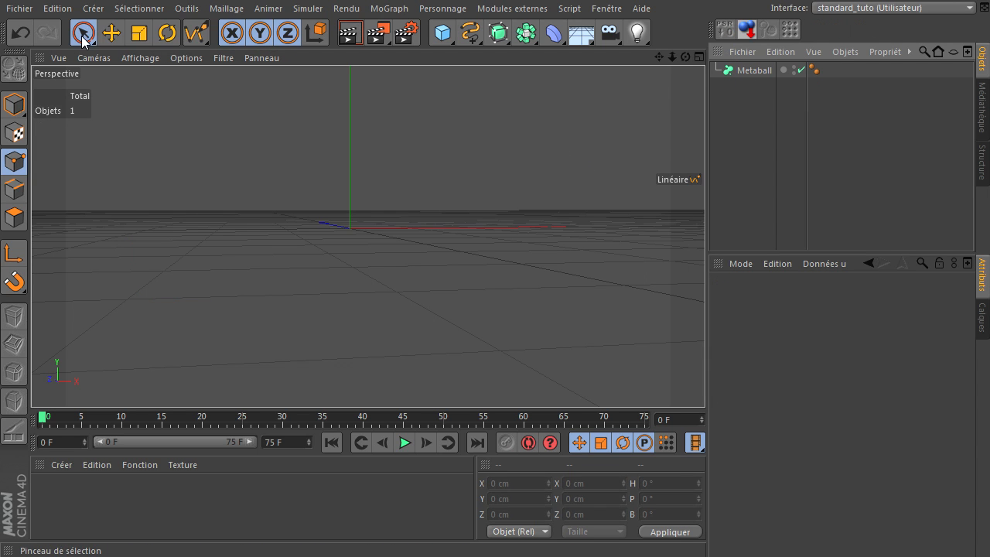
pyautogui.moveTo(81, 36); pyautogui.dragTo(397, 40)
pyautogui.click(164, 43)
pyautogui.moveTo(469, 33); pyautogui.dragTo(491, 80)
pyautogui.click(168, 315)
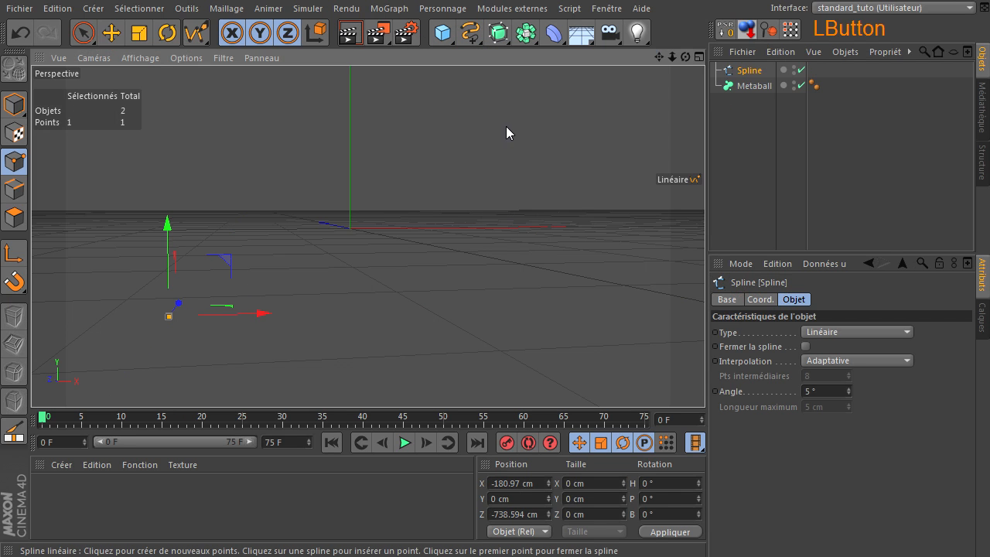
pyautogui.click(14, 103)
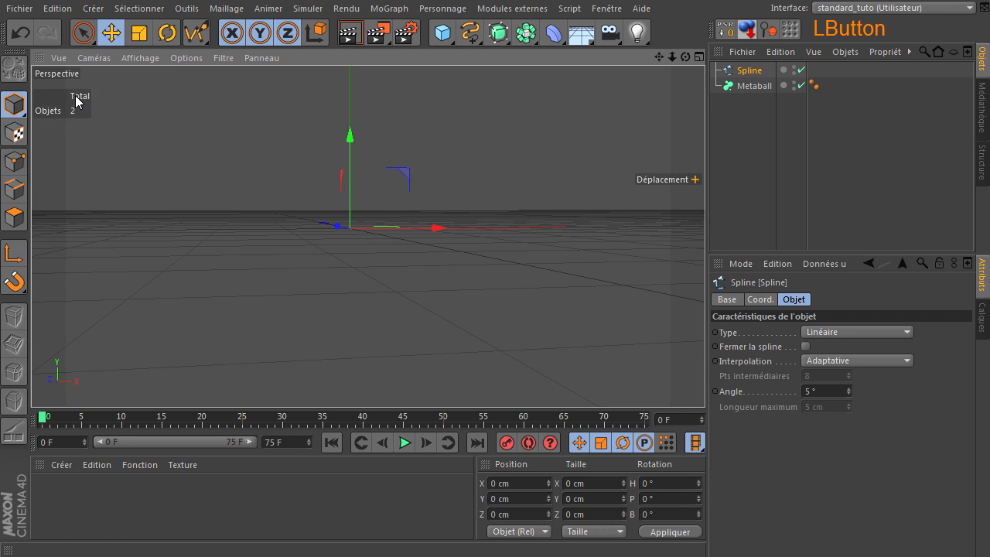
pyautogui.press('Delete')
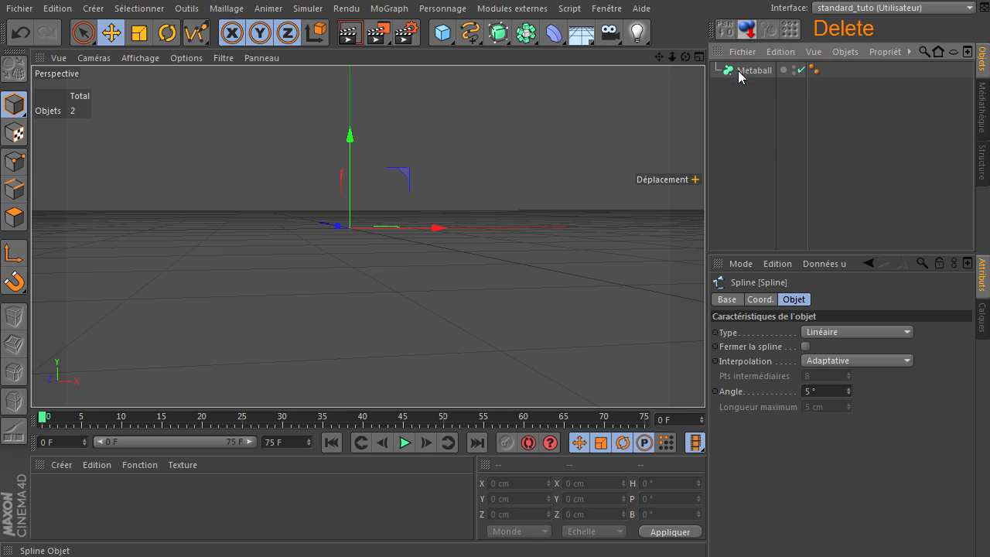
# Draw a two-point linear spline across the ground plane and make it a child of the Metaball.
pyautogui.click(592, 87)
pyautogui.moveTo(471, 46); pyautogui.dragTo(495, 73)
pyautogui.click(110, 284)
pyautogui.click(632, 255)
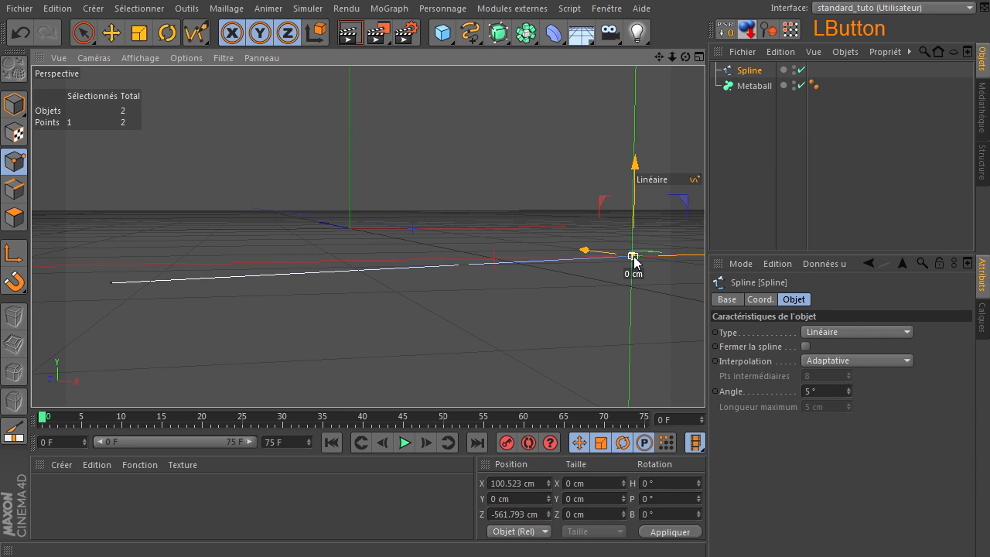
pyautogui.click(83, 33)
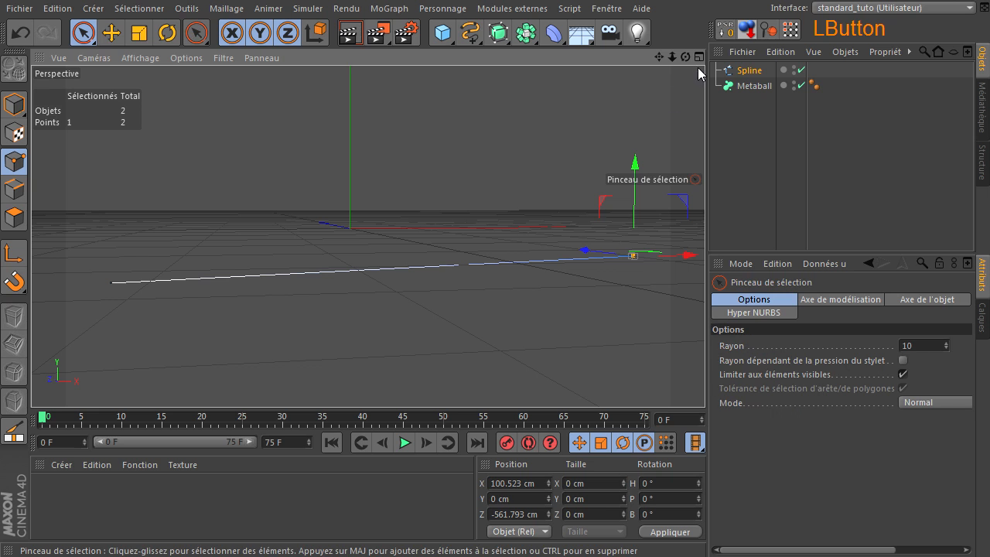
pyautogui.click(739, 77)
pyautogui.moveTo(747, 93); pyautogui.dragTo(747, 88)
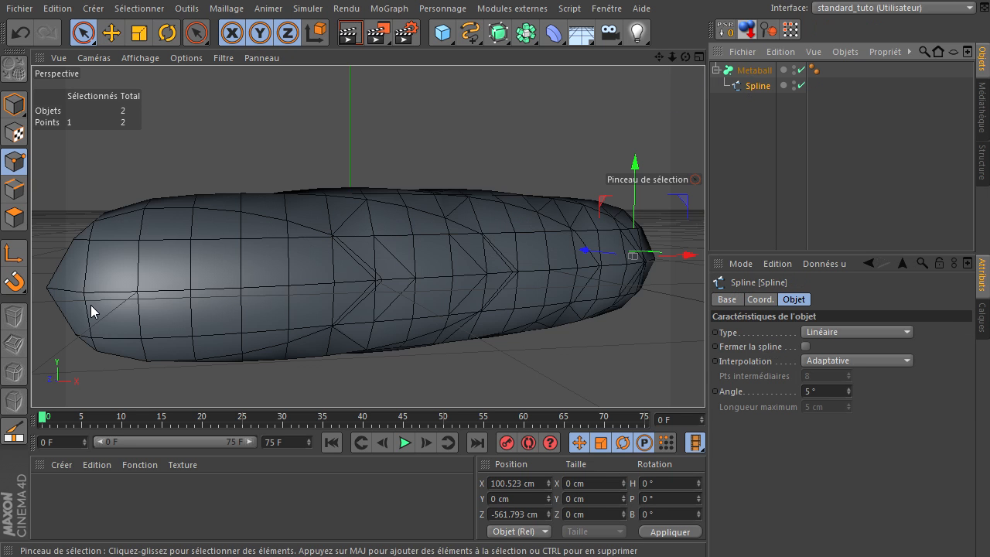
# Add a Metaball tag to the linear spline and set the tag's radius to 32 cm.
pyautogui.scroll(-5, 389, 220)
pyautogui.moveTo(686, 58); pyautogui.dragTo(704, 379)
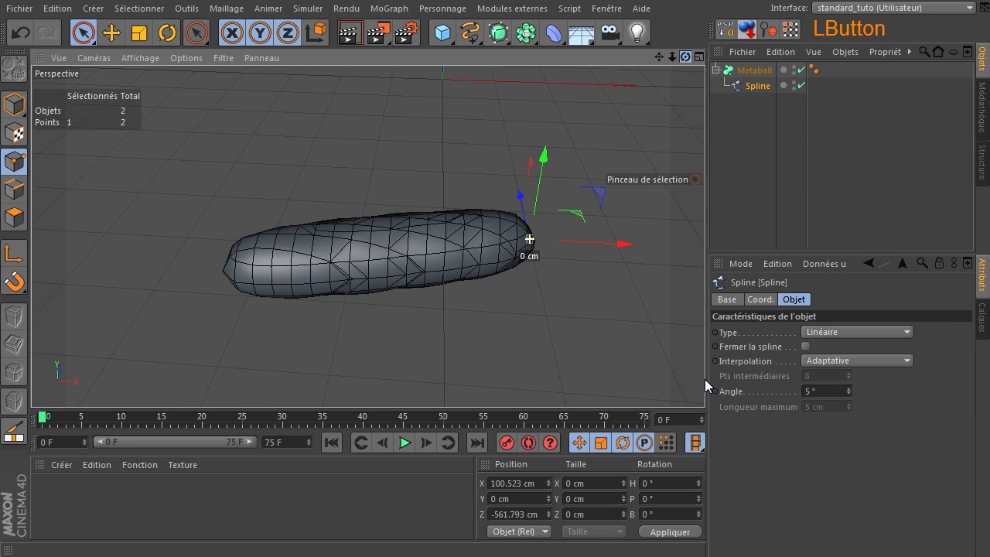
pyautogui.rightClick(768, 86)
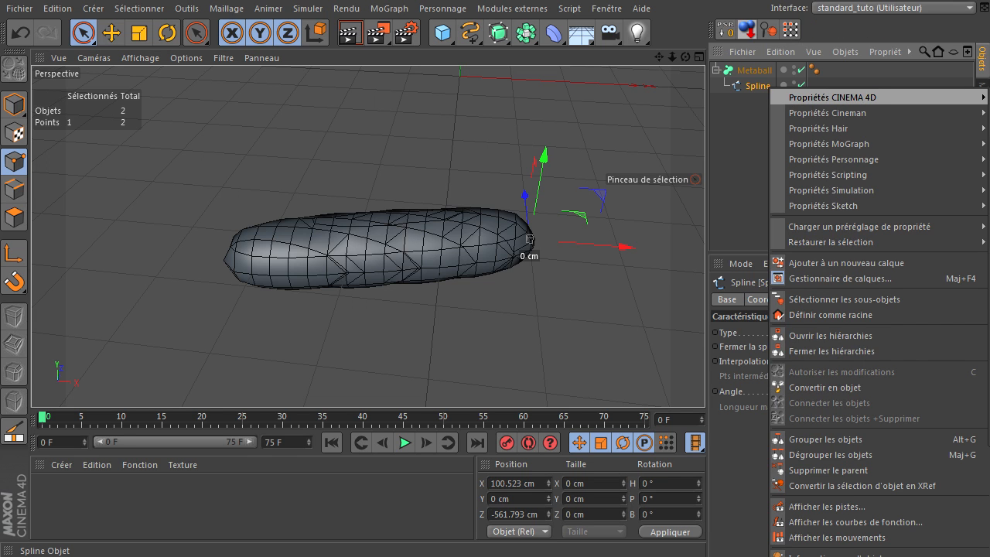
pyautogui.click(988, 309)
pyautogui.moveTo(845, 357); pyautogui.dragTo(755, 369)
# Set the Metaball's view subdivision to 2 cm and hull value to 100 %, and raise the view subdivision to 5 cm.
pyautogui.click(748, 72)
pyautogui.write('2')
pyautogui.moveTo(858, 331); pyautogui.dragTo(796, 341)
pyautogui.write('100')
pyautogui.press('Return')
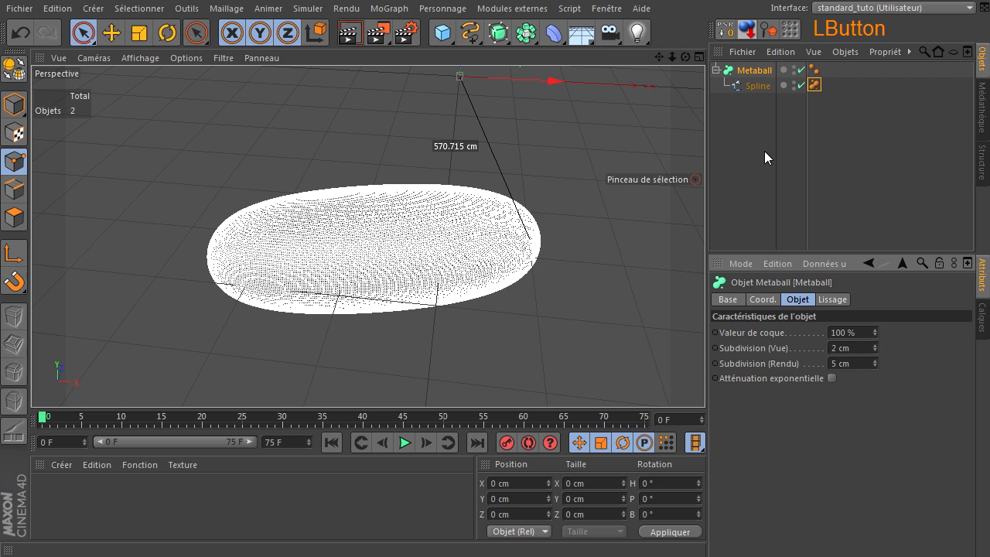
pyautogui.moveTo(857, 348); pyautogui.dragTo(786, 351)
pyautogui.write('5')
pyautogui.press('Return')
# Reduce the linear spline's Metaball tag radius to 2 cm and deselect everything.
pyautogui.click(814, 86)
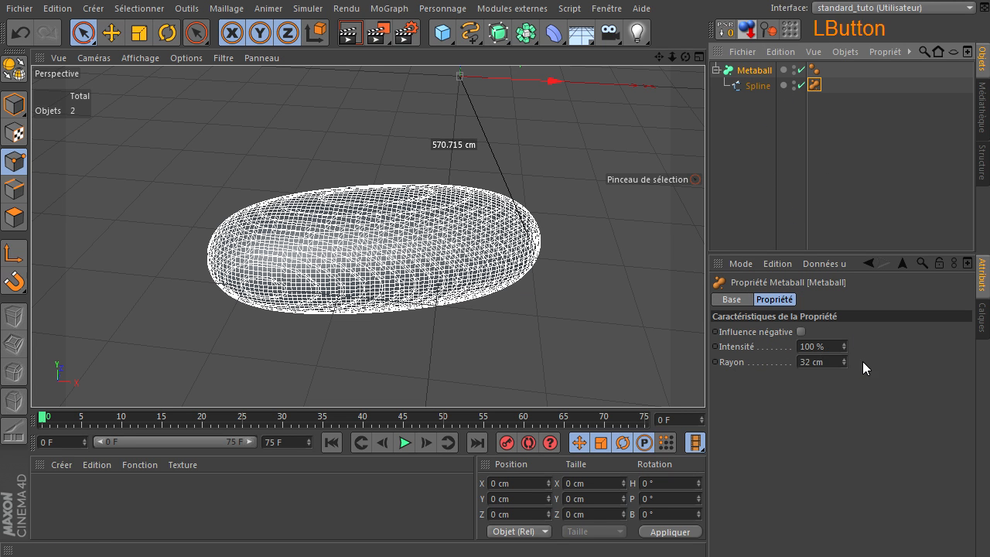
pyautogui.click(845, 364)
pyautogui.moveTo(844, 364); pyautogui.dragTo(844, 364)
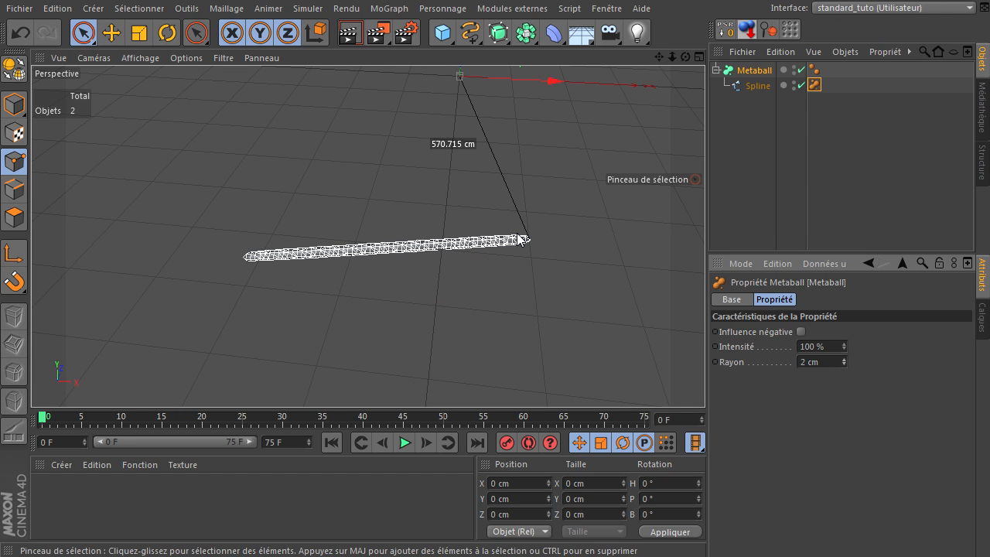
pyautogui.click(729, 160)
pyautogui.moveTo(685, 57); pyautogui.dragTo(705, 380)
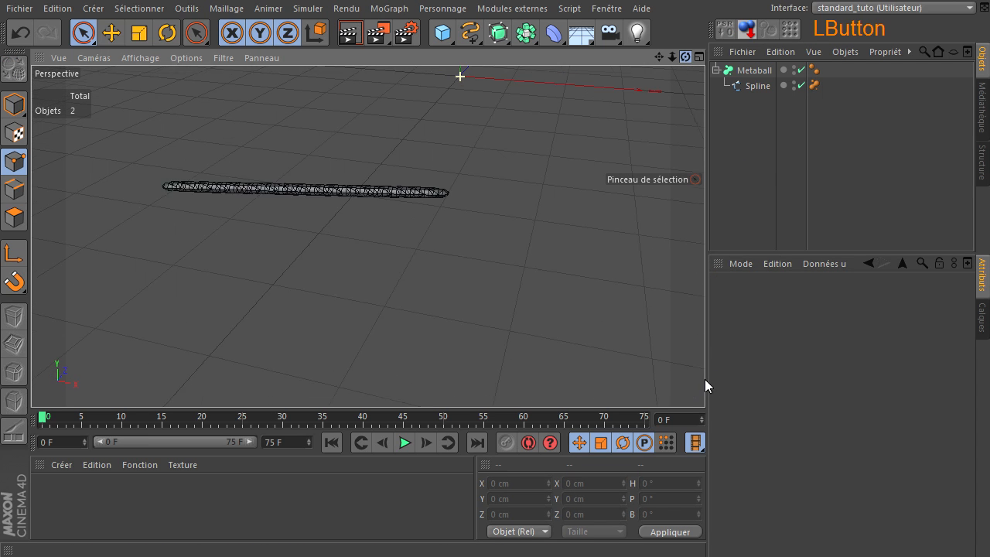
# Replace the linear spline with a Text spline and make it a child of the Metaball.
pyautogui.click(762, 86)
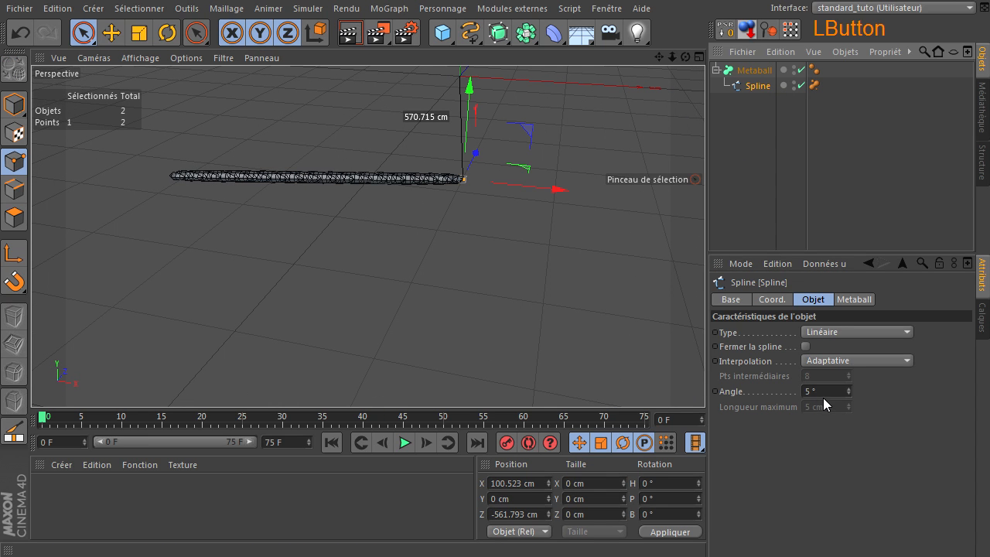
pyautogui.click(813, 86)
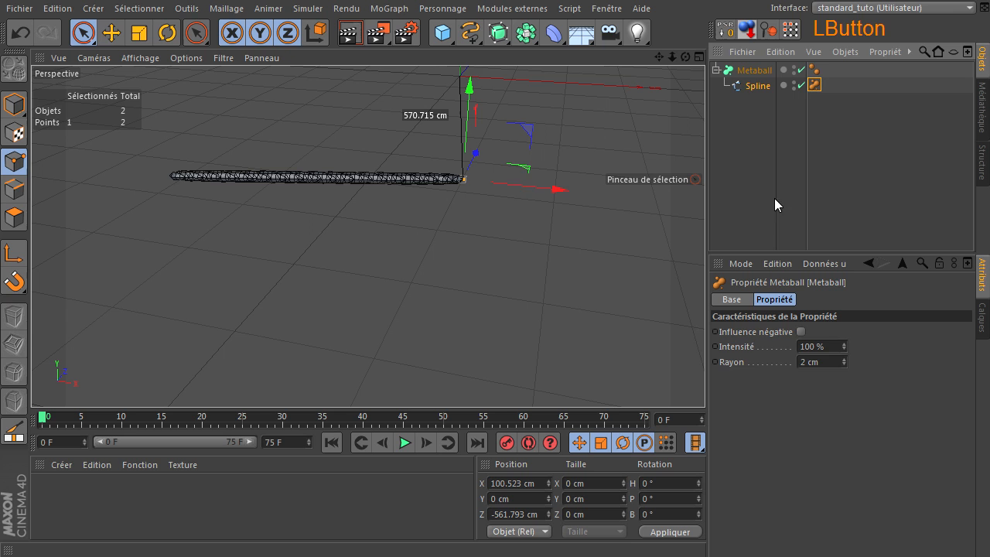
pyautogui.click(749, 88)
pyautogui.press('Delete')
pyautogui.click(467, 36)
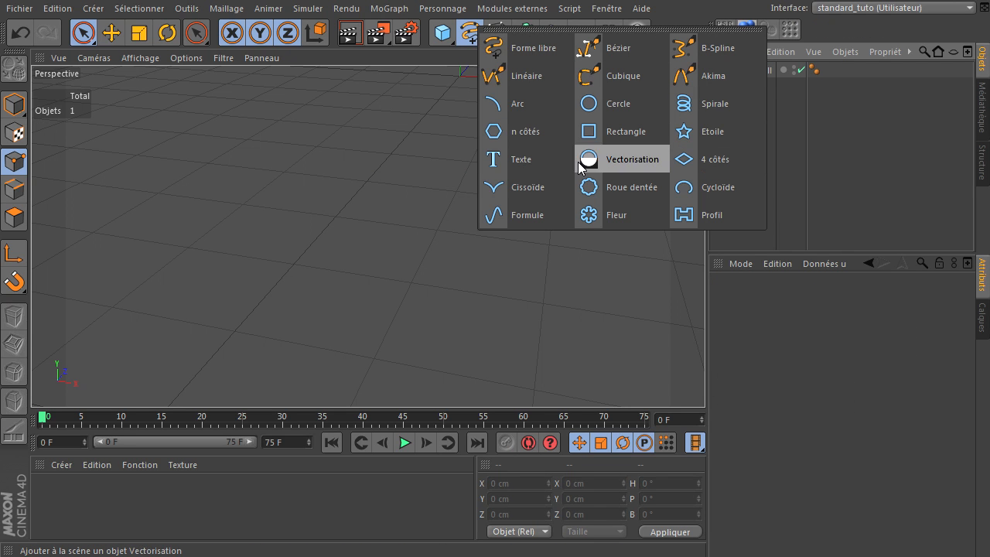
pyautogui.click(543, 159)
pyautogui.moveTo(750, 73); pyautogui.dragTo(747, 85)
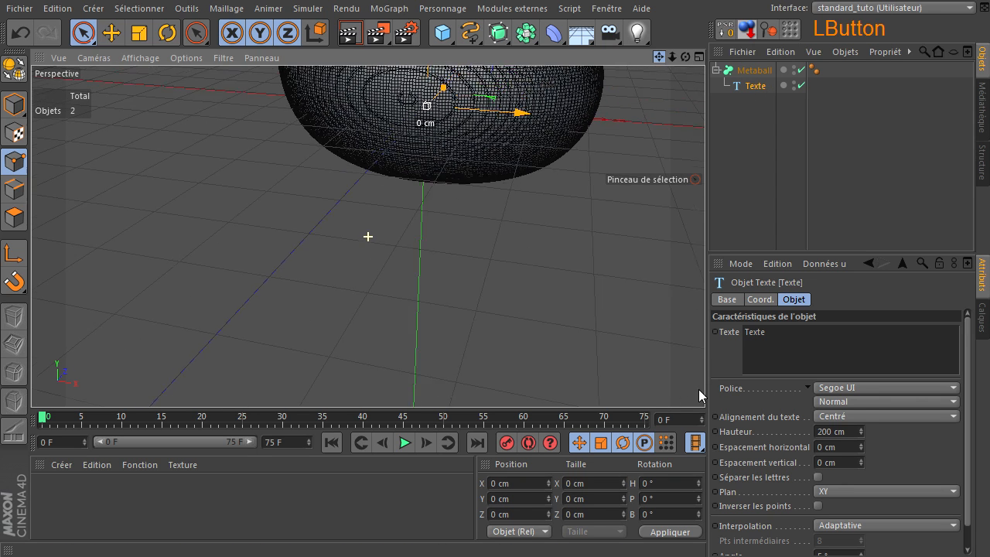
# Set the Text spline's height to 400 cm.
pyautogui.moveTo(699, 389); pyautogui.dragTo(809, 497)
pyautogui.doubleClick(827, 431)
pyautogui.write('400')
pyautogui.press('Return')
pyautogui.moveTo(673, 57); pyautogui.dragTo(700, 363)
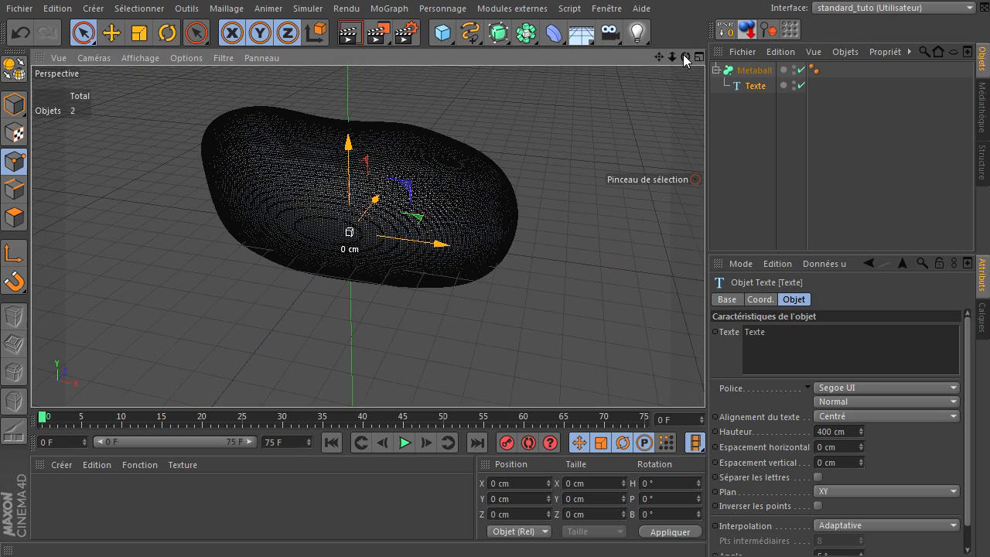
# Add a Metaball tag to the Text spline and set the tag's radius to 10 cm.
pyautogui.rightClick(738, 86)
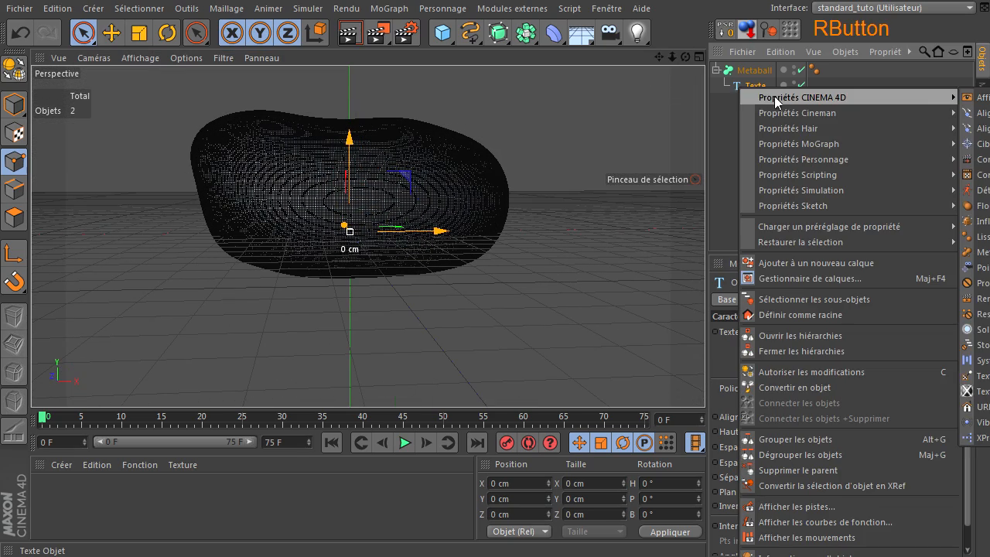
pyautogui.moveTo(950, 98)
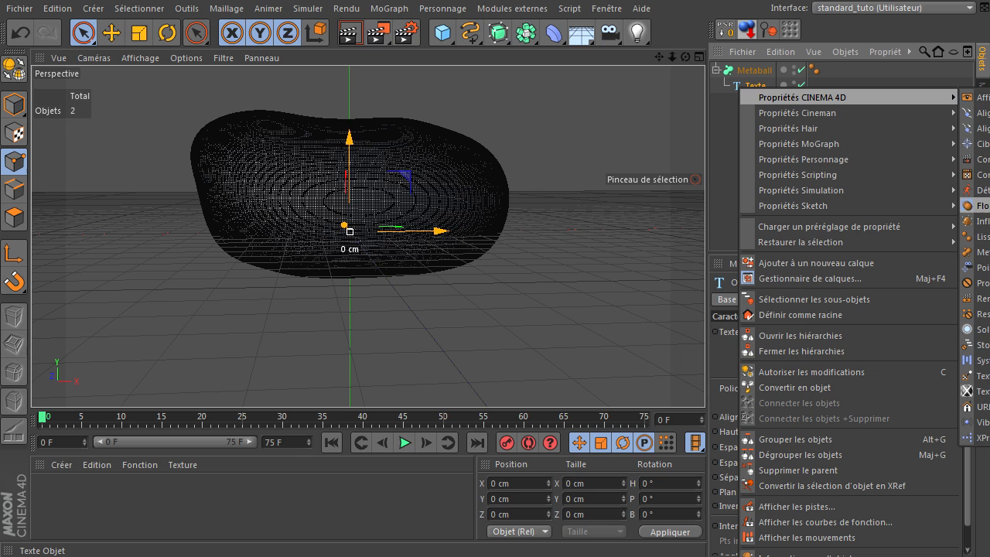
pyautogui.click(976, 252)
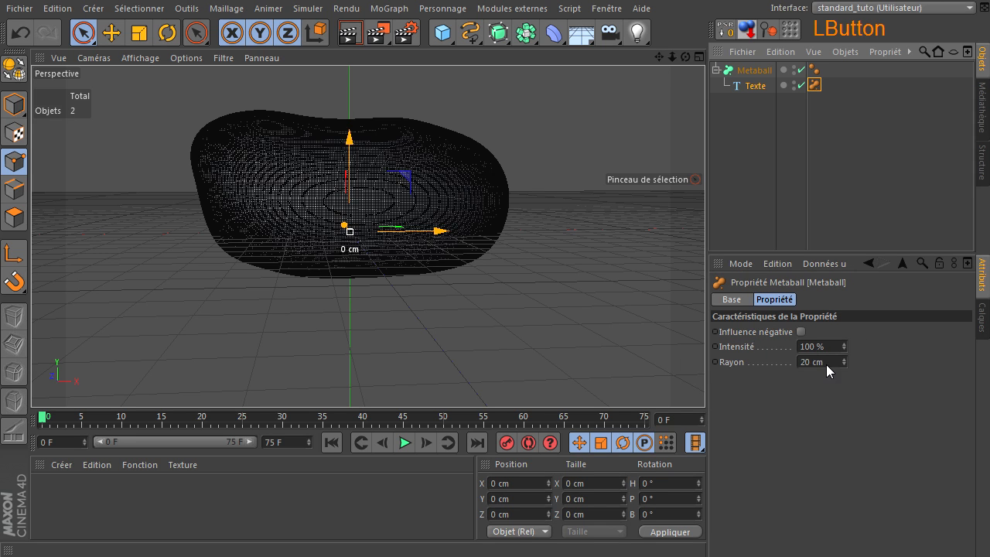
pyautogui.click(824, 362)
pyautogui.write('10')
pyautogui.press('Return')
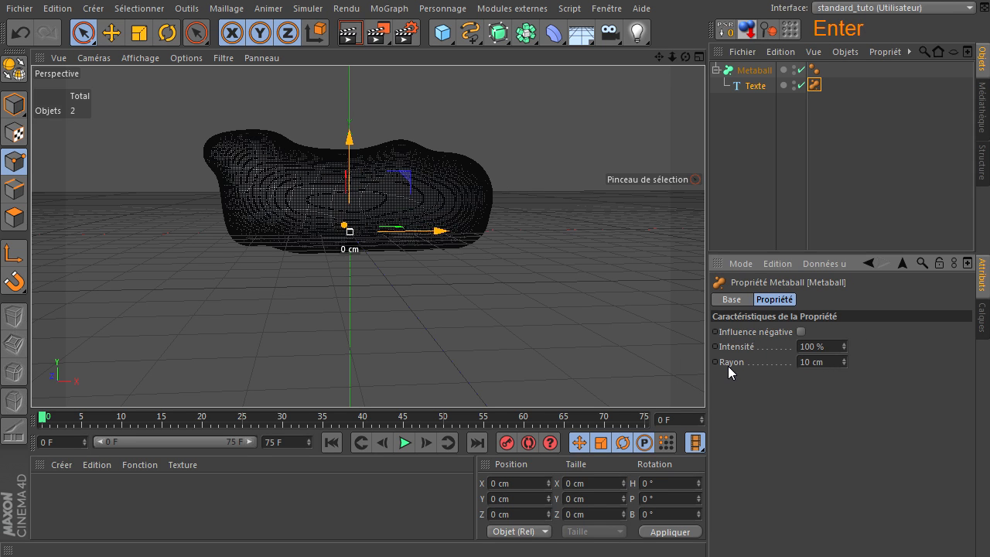
# Try radii of 5 cm, 10 cm and 1 cm in the Text spline's Metaball tag.
pyautogui.moveTo(842, 364)
pyautogui.mouseDown()
pyautogui.moveTo(778, 365)
pyautogui.moveTo(845, 366)
pyautogui.mouseUp()
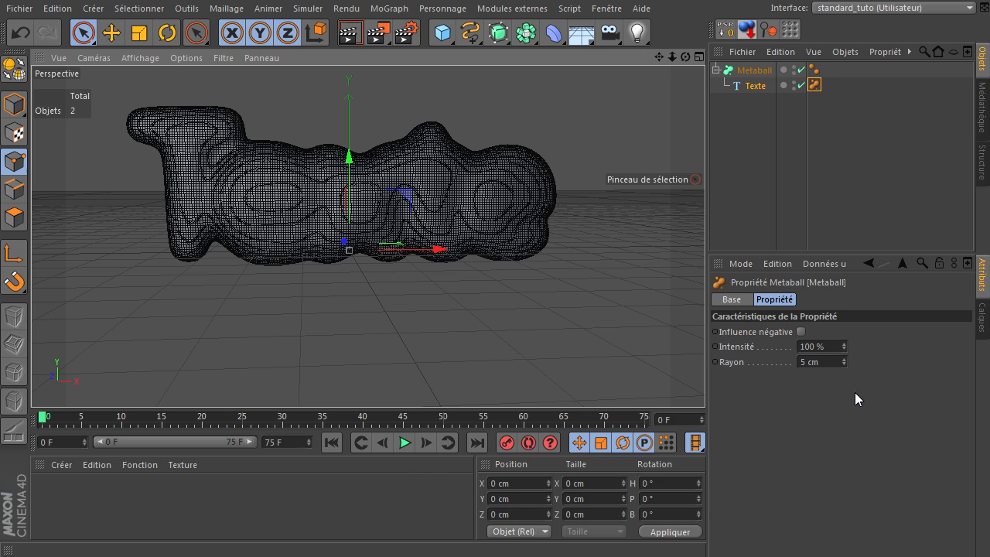
pyautogui.click(833, 362)
pyautogui.write('10')
pyautogui.press('Return')
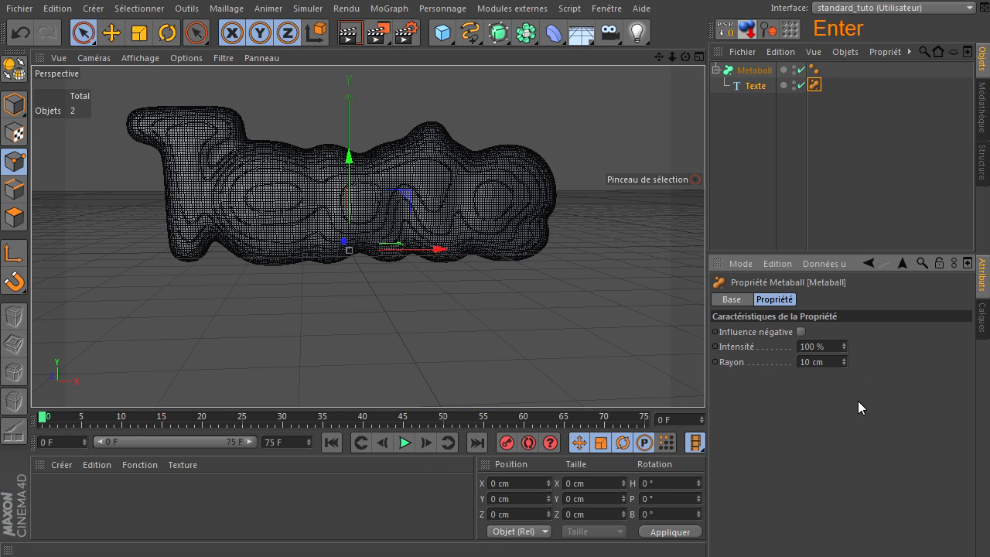
pyautogui.click(835, 362)
pyautogui.write('1')
pyautogui.press('Return')
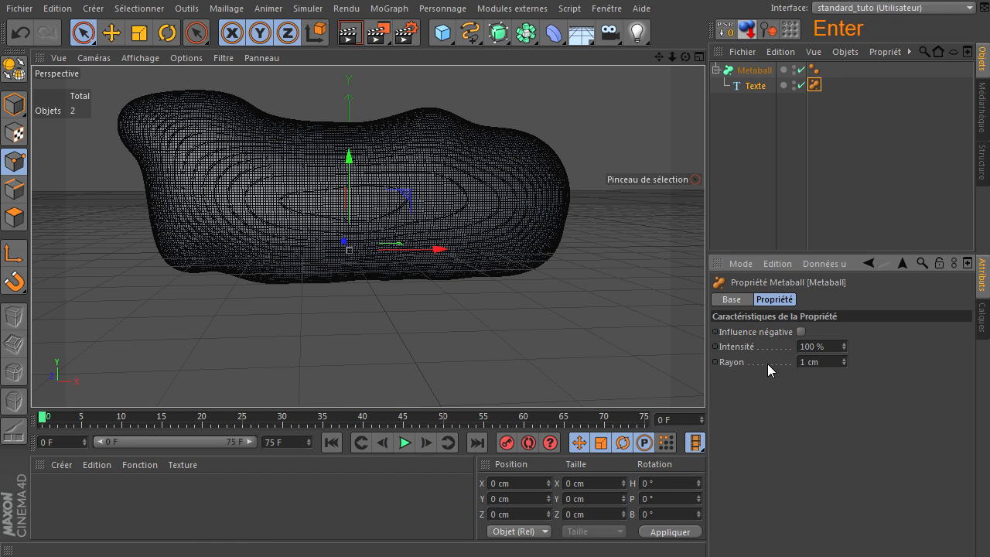
# Raise the Text spline's Metaball tag radius to 3 cm and render the view.
pyautogui.click(844, 358)
pyautogui.click(844, 358)
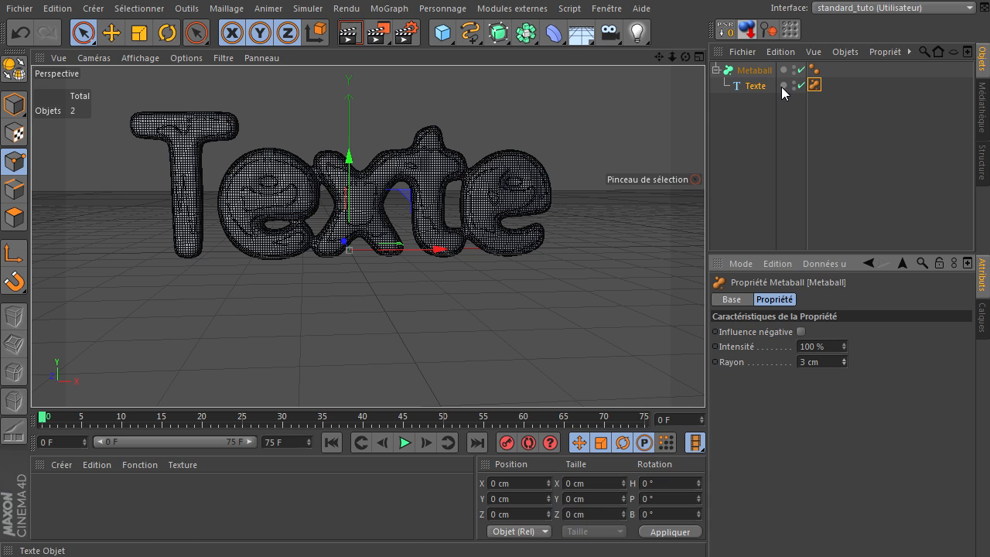
pyautogui.moveTo(659, 59); pyautogui.dragTo(676, 90)
pyautogui.click(352, 36)
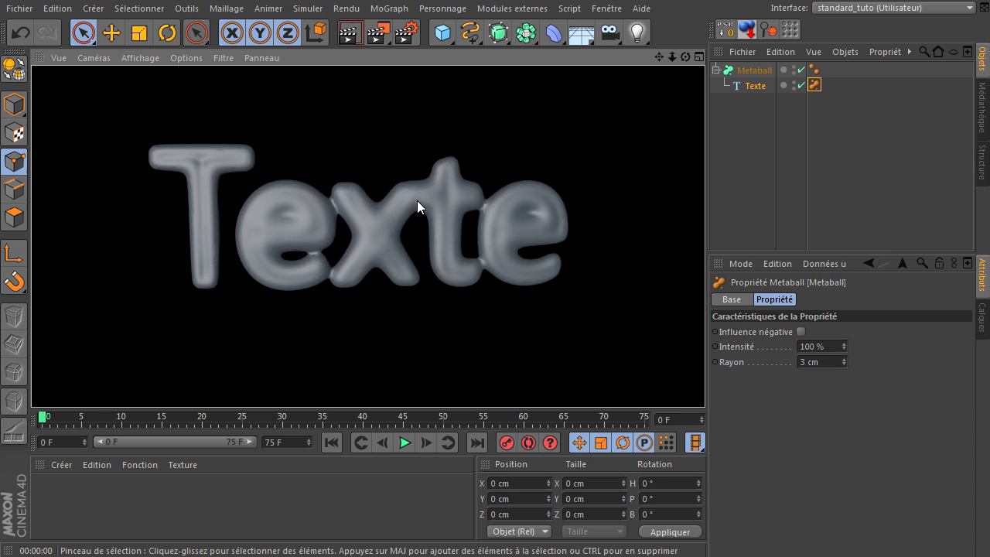
# Add a sphere as a child of the Metaball alongside the Text spline and set its radius to 50 cm.
pyautogui.click(761, 194)
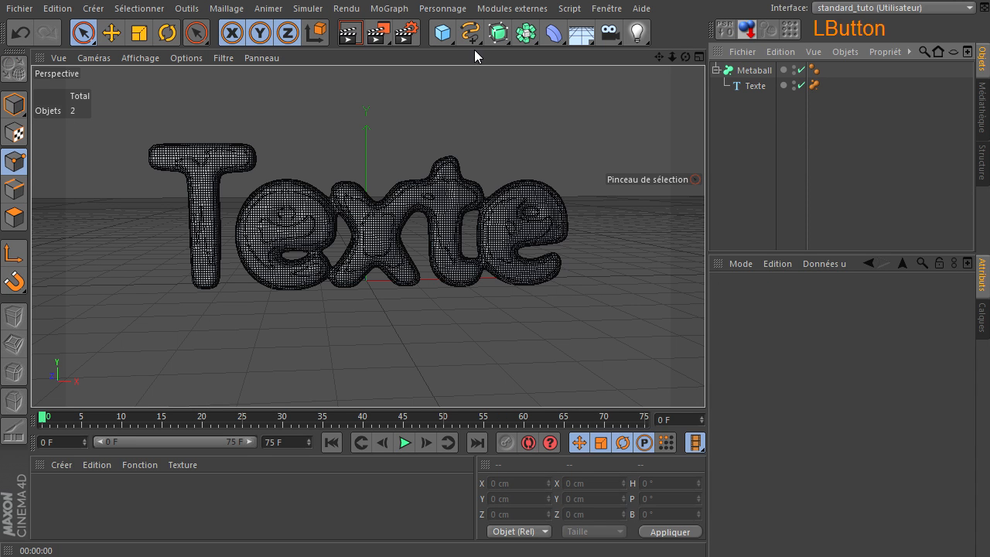
pyautogui.moveTo(444, 39); pyautogui.dragTo(841, 73)
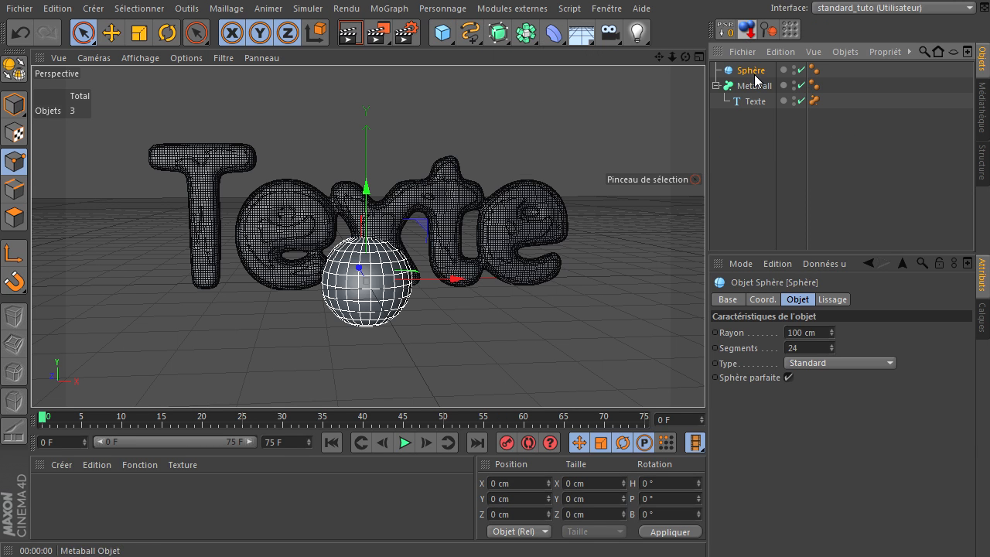
pyautogui.moveTo(742, 71); pyautogui.dragTo(747, 100)
pyautogui.click(812, 335)
pyautogui.write('50')
pyautogui.press('Return')
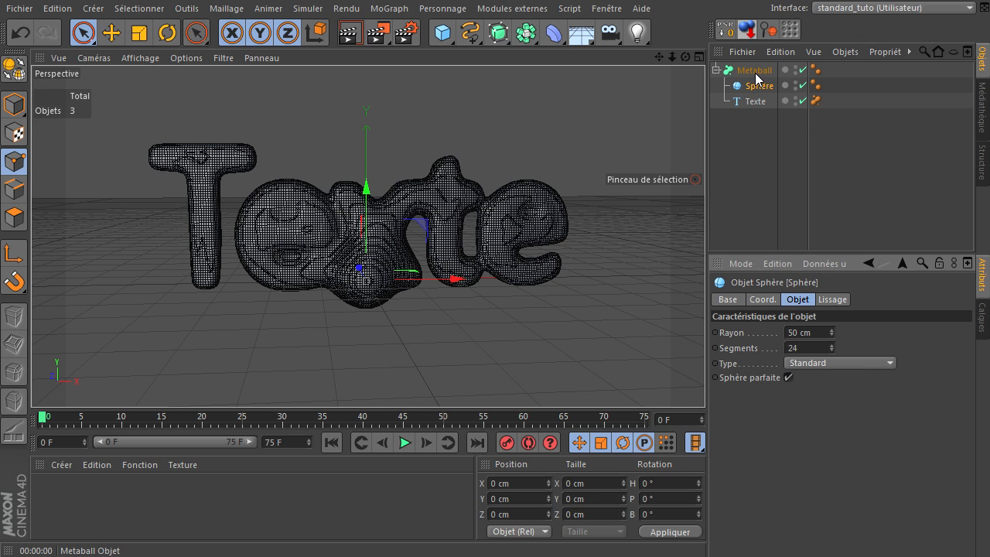
# Set the Metaball's viewport subdivision to 10 cm.
pyautogui.click(756, 71)
pyautogui.click(860, 349)
pyautogui.write('10')
pyautogui.press('Return')
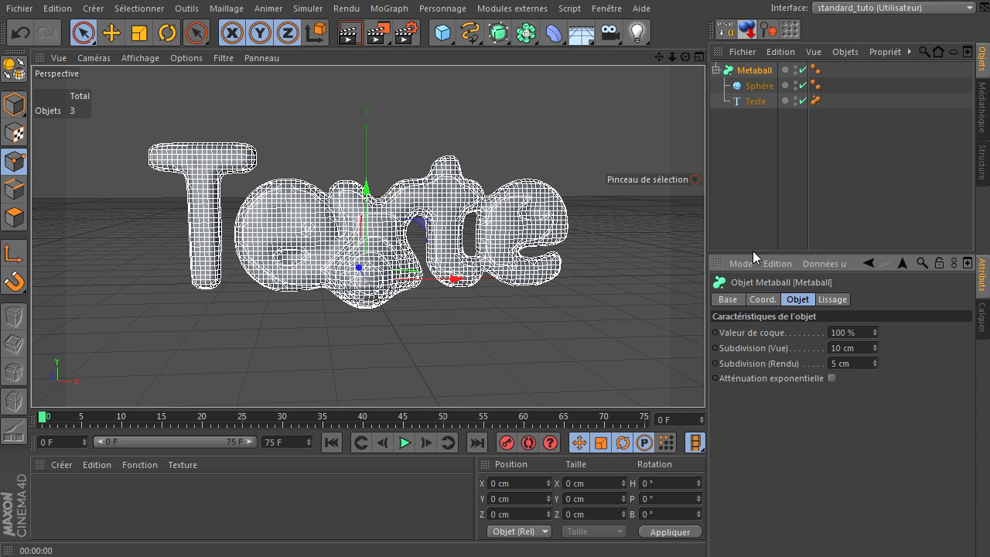
# Move the sphere away from the text, past its last letter, so it separates from the Metaball surface.
pyautogui.click(559, 211)
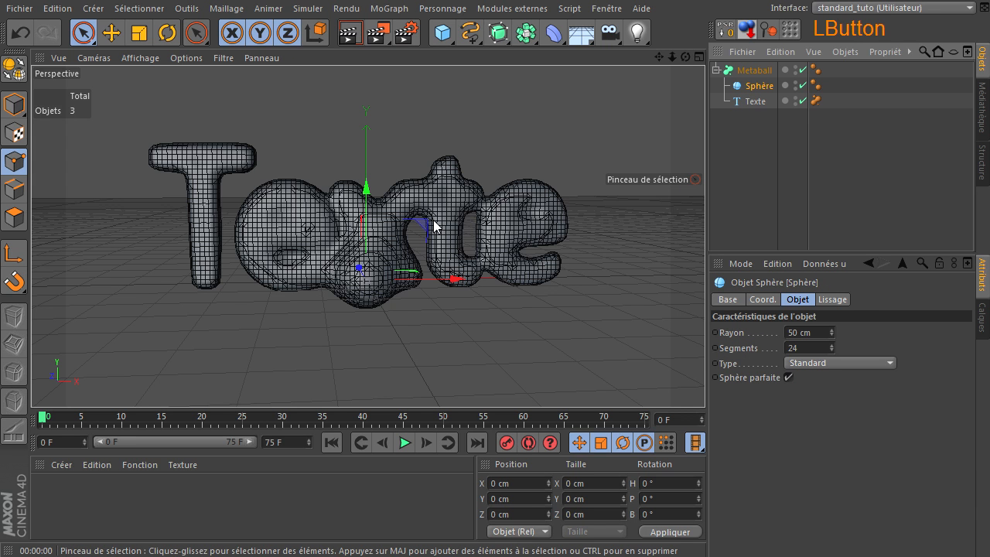
pyautogui.moveTo(424, 220); pyautogui.dragTo(674, 169)
pyautogui.click(759, 168)
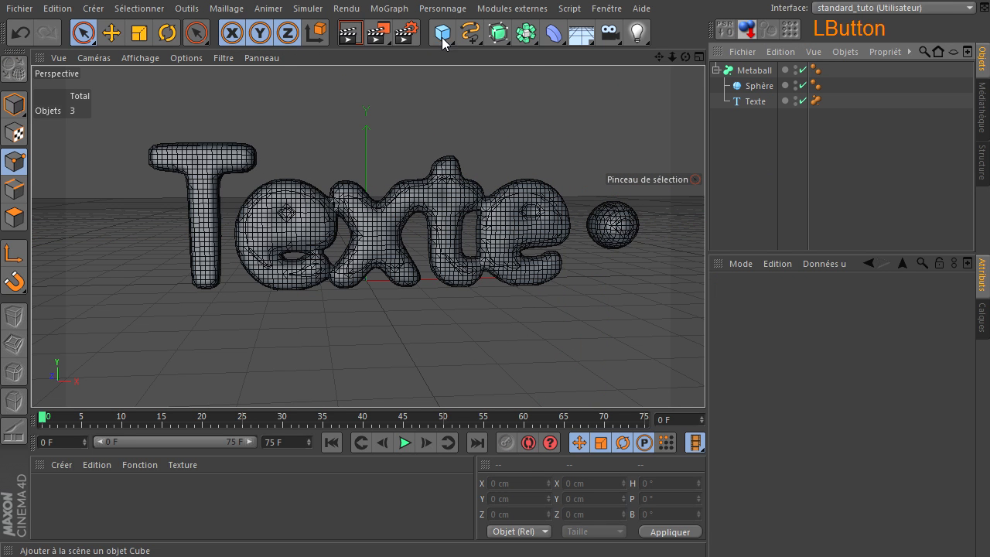
# Delete the sphere and the Text spline from the Metaball.
pyautogui.moveTo(731, 121); pyautogui.dragTo(755, 88)
pyautogui.press('Delete')
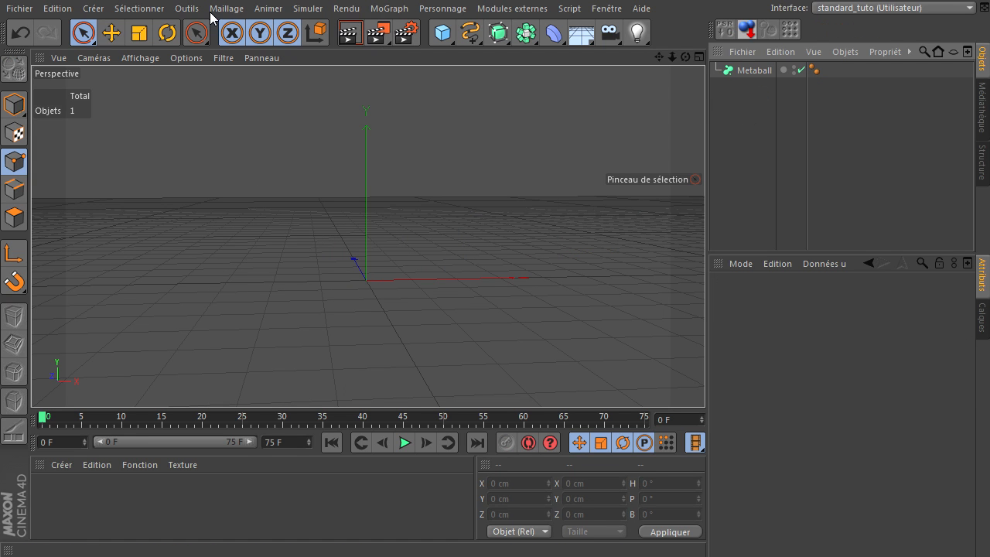
# Add a particle emitter and a sphere, and make the sphere a child of the emitter.
pyautogui.click(306, 9)
pyautogui.moveTo(330, 68)
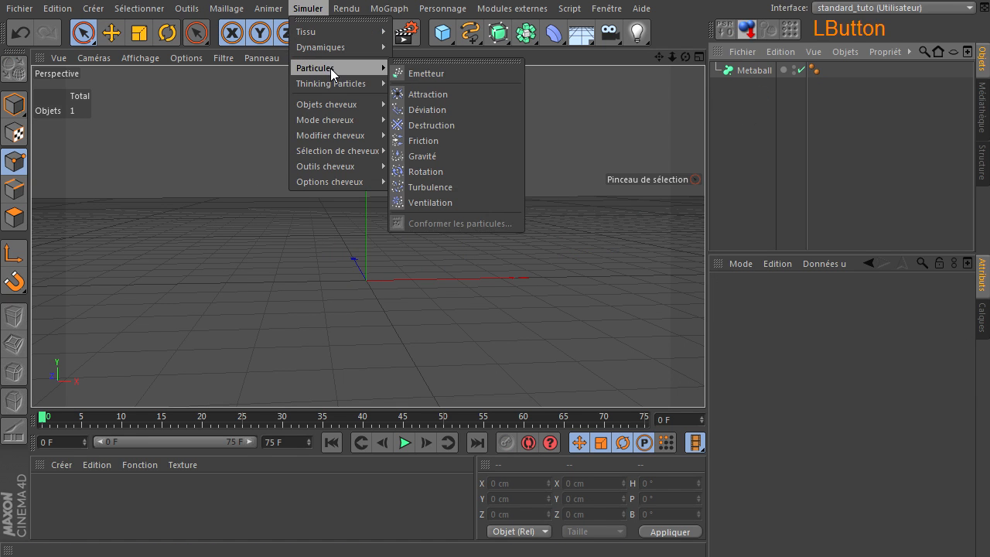
pyautogui.click(432, 71)
pyautogui.moveTo(443, 32); pyautogui.dragTo(840, 75)
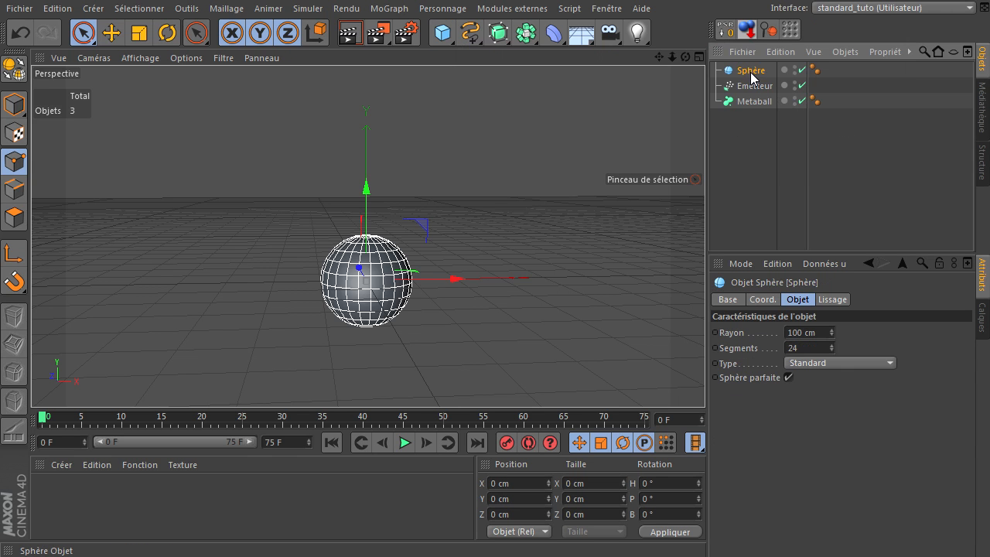
pyautogui.moveTo(748, 93); pyautogui.dragTo(750, 85)
# Enable showing objects for the emitter's particles and place the emitter under the Metaball.
pyautogui.click(754, 70)
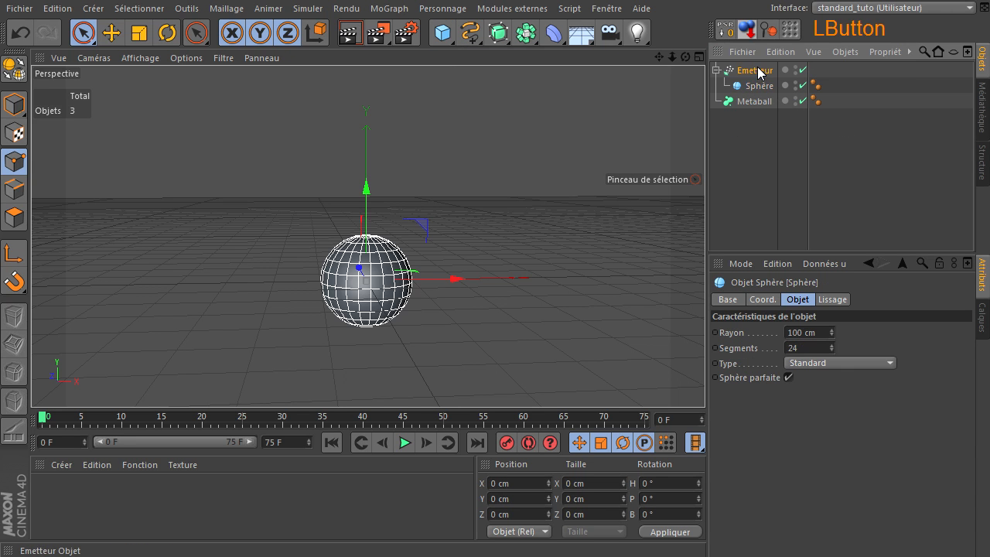
pyautogui.click(799, 500)
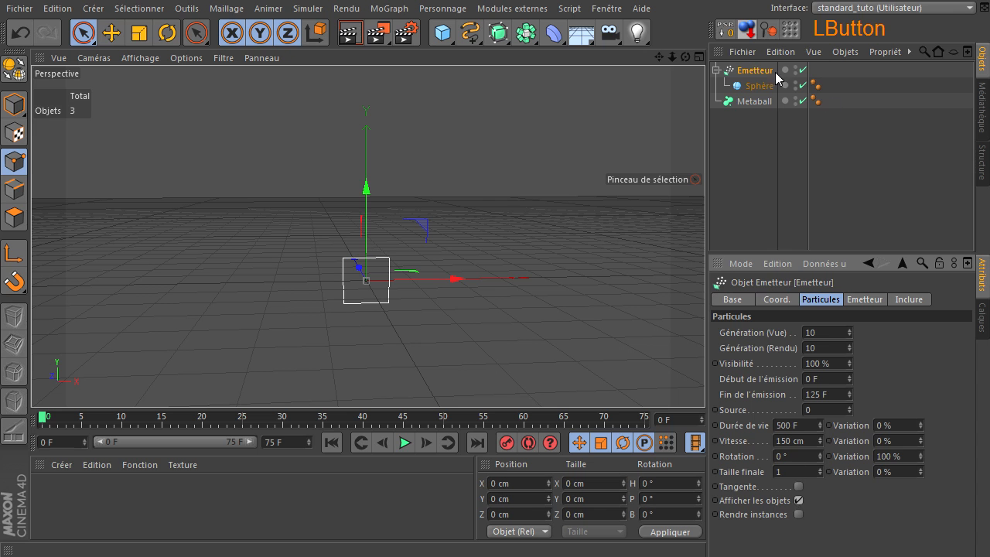
pyautogui.click(755, 70)
pyautogui.moveTo(761, 104); pyautogui.dragTo(762, 100)
# Play the particle animation and reduce the emitted sphere's radius to 20 cm.
pyautogui.click(402, 443)
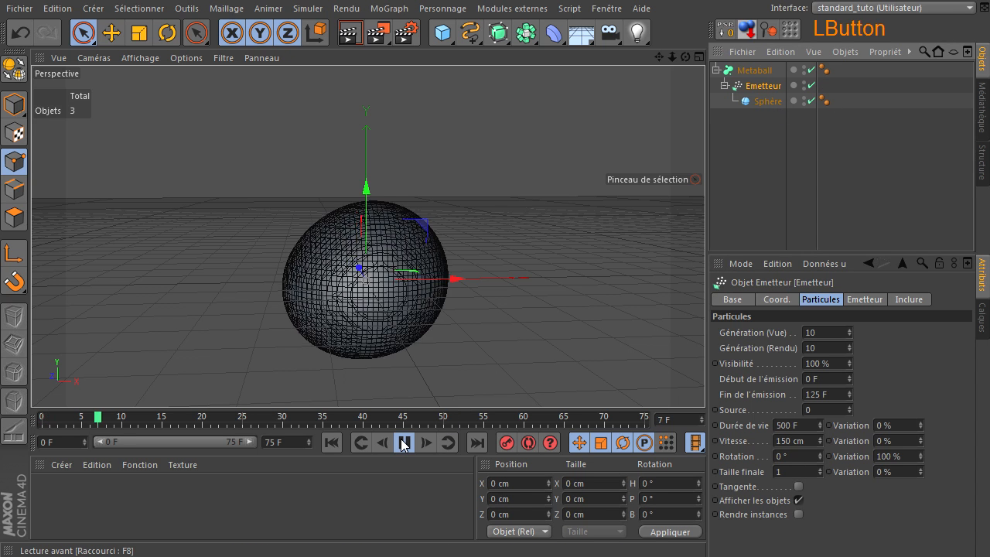
pyautogui.click(770, 102)
pyautogui.doubleClick(818, 332)
pyautogui.write('5')
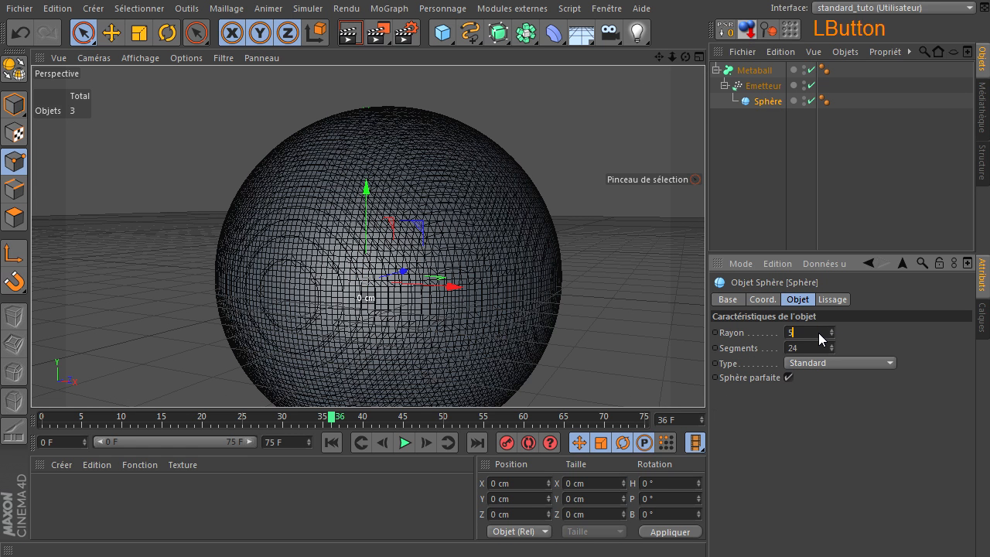
pyautogui.doubleClick(821, 332)
pyautogui.write('20')
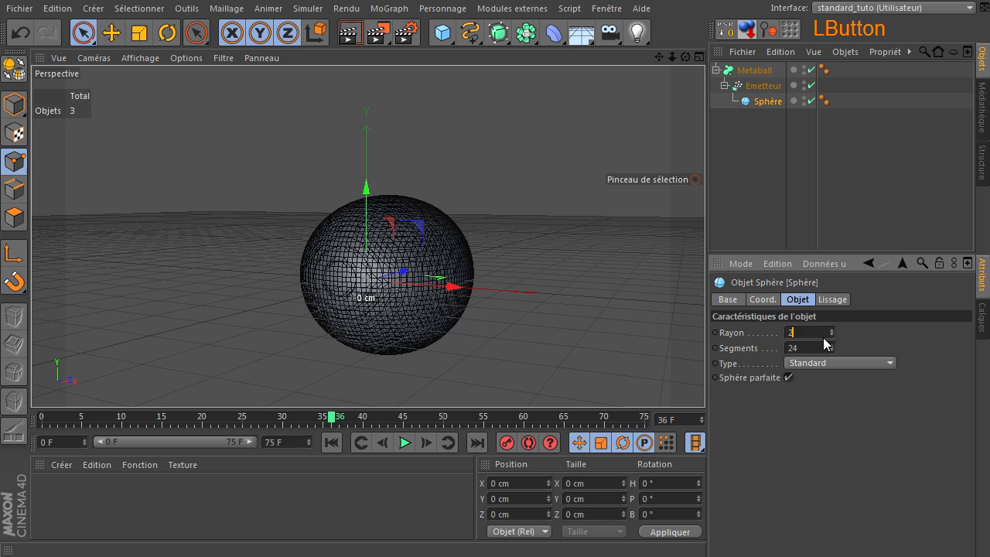
pyautogui.press('Return')
# Replay the particle animation from the first frame and examine the merged Metaball stream from the side.
pyautogui.click(341, 444)
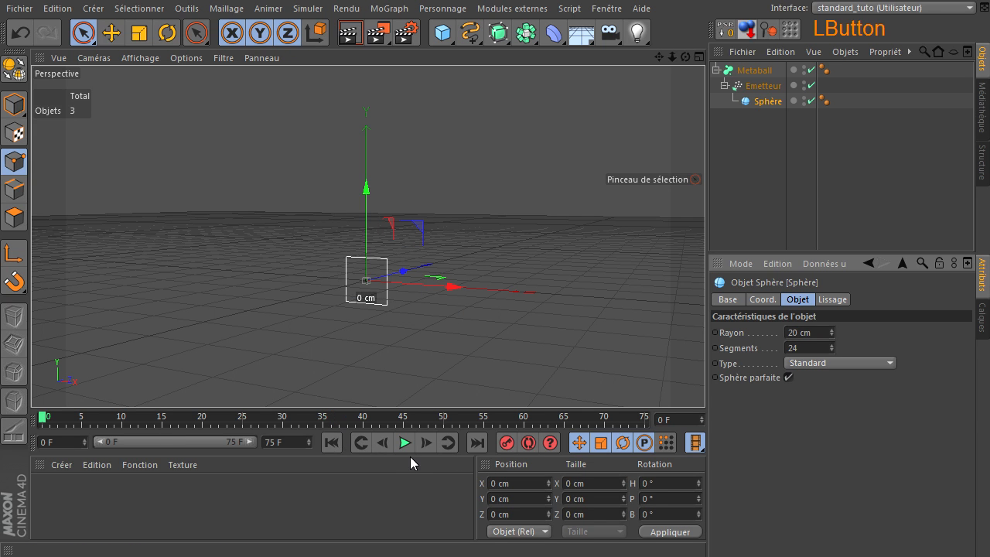
pyautogui.click(405, 445)
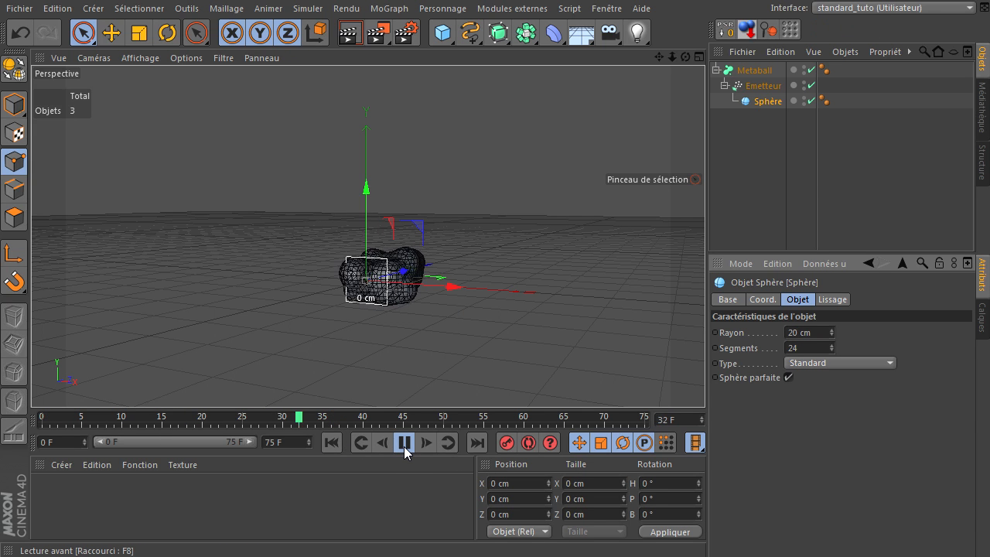
pyautogui.click(404, 443)
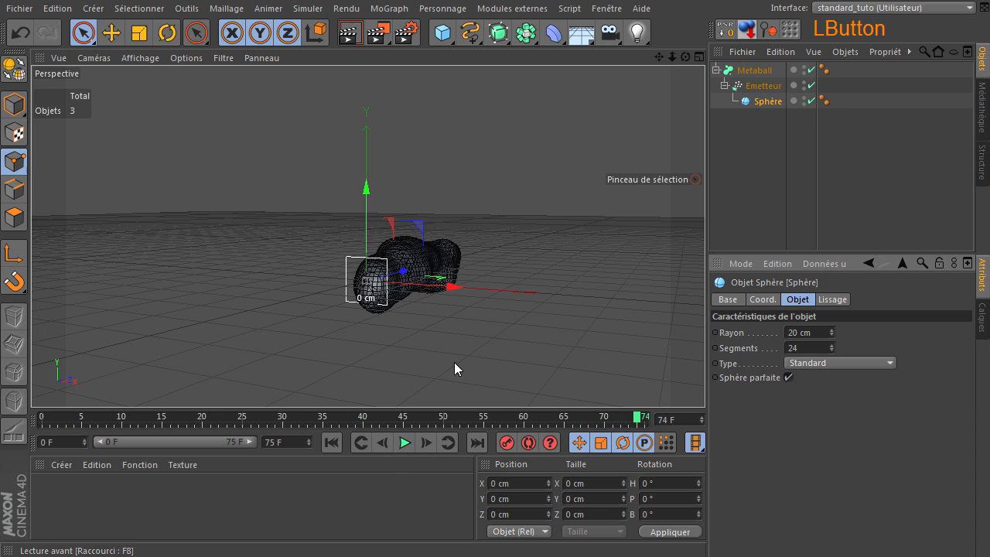
pyautogui.moveTo(686, 57); pyautogui.dragTo(718, 378)
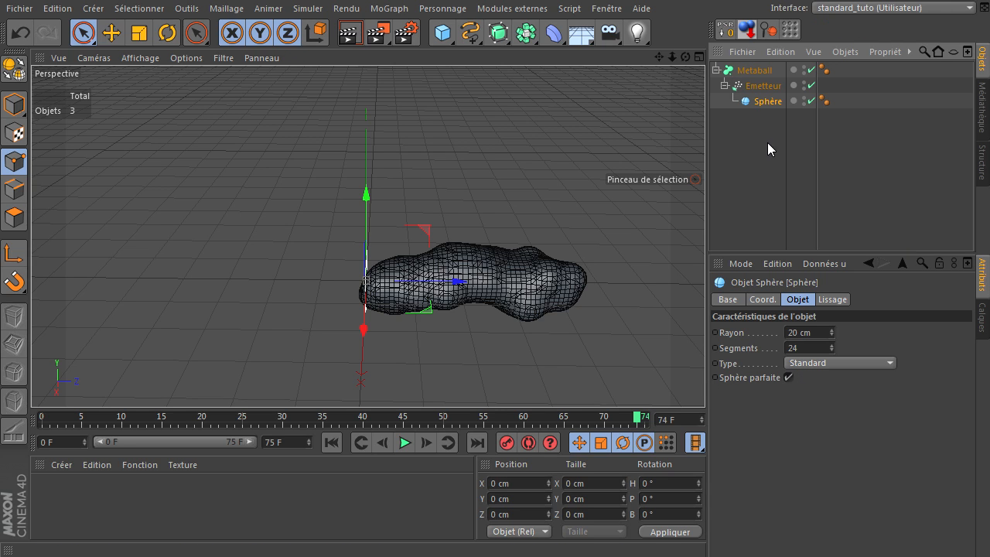
# Set the emitted sphere to 4 segments and render the view with the Metaball temporarily disabled.
pyautogui.click(818, 347)
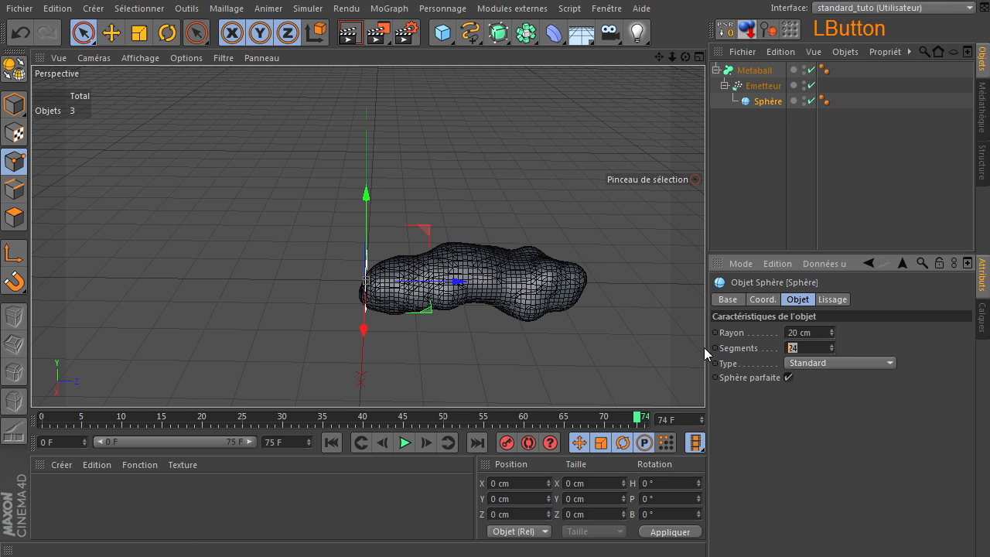
pyautogui.write('4')
pyautogui.click(811, 69)
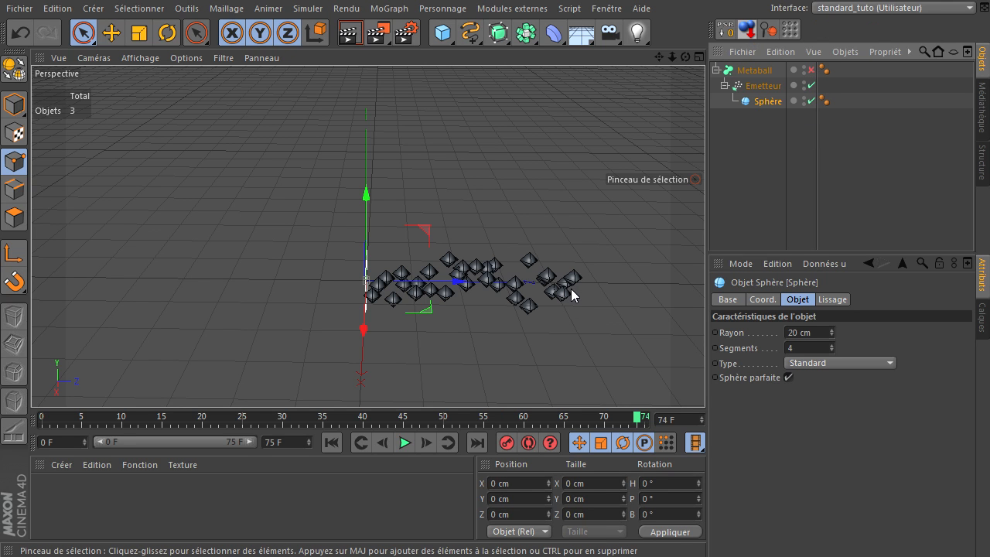
pyautogui.click(350, 35)
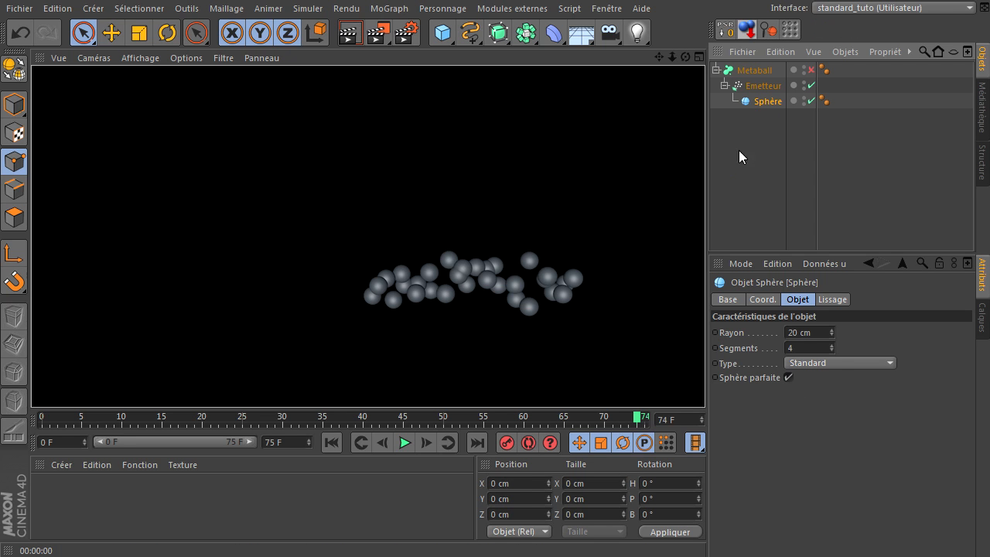
pyautogui.click(809, 70)
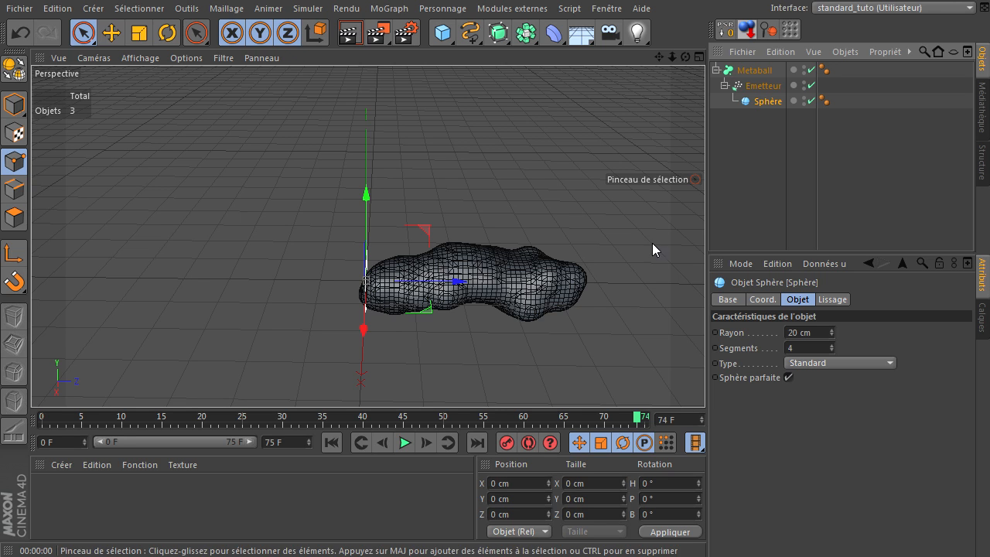
# Delete the emitter and its sphere from the Metaball.
pyautogui.click(736, 85)
pyautogui.press('Delete')
pyautogui.click(758, 159)
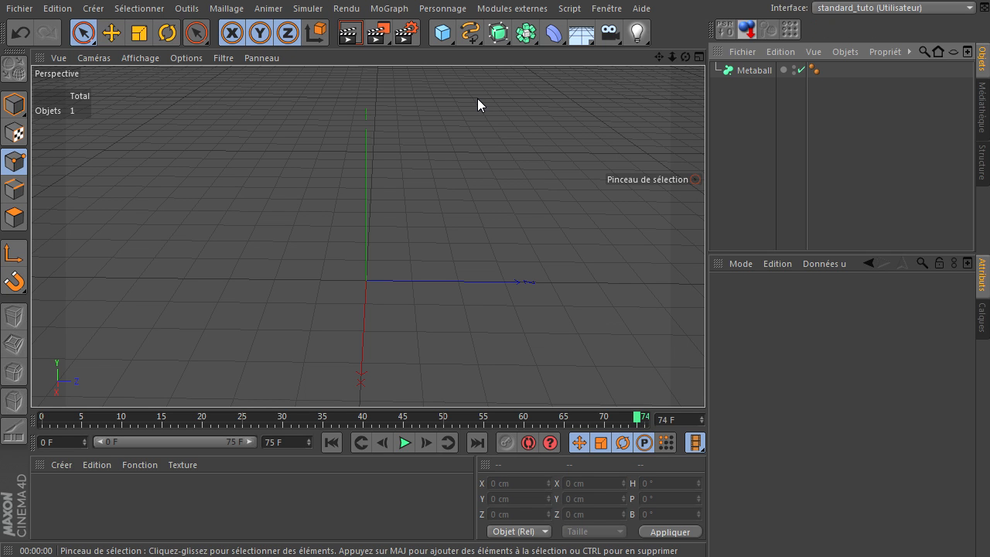
# Draw a two-point linear spline across the perspective view and place it under the Metaball.
pyautogui.moveTo(470, 34)
pyautogui.mouseDown()
pyautogui.moveTo(517, 81)
pyautogui.moveTo(543, 80)
pyautogui.mouseUp()
pyautogui.click(145, 240)
pyautogui.click(542, 184)
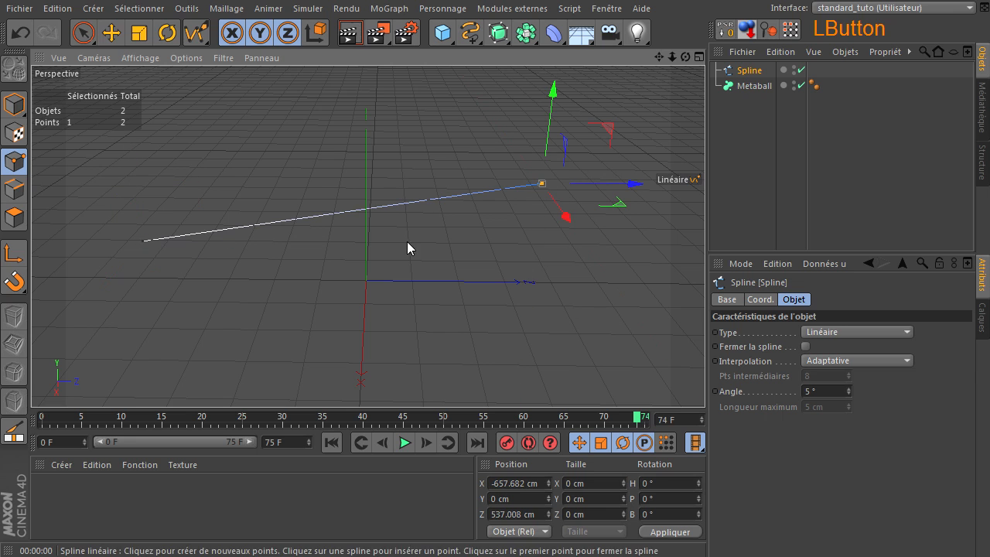
pyautogui.moveTo(758, 72)
pyautogui.mouseDown()
pyautogui.moveTo(761, 94)
pyautogui.moveTo(756, 71)
pyautogui.mouseUp()
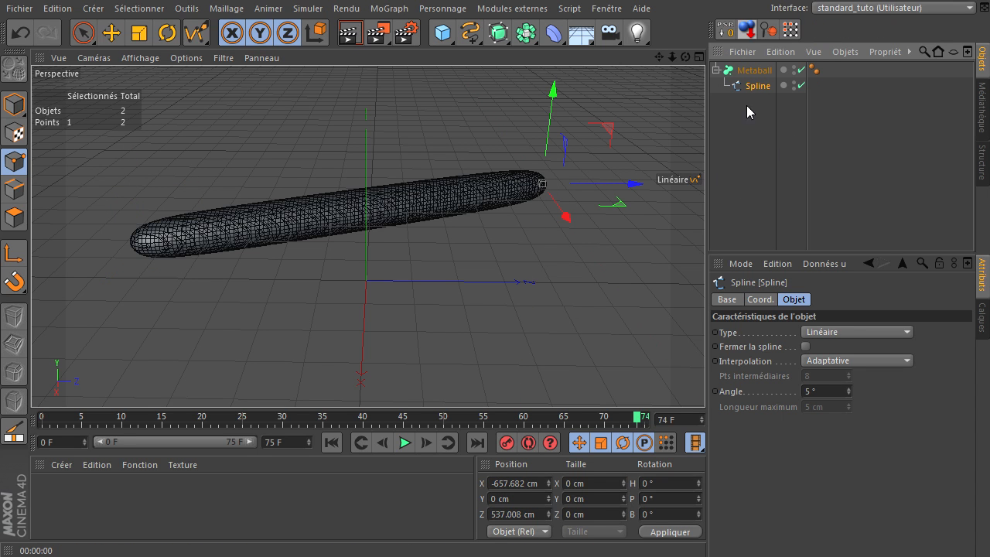
# Delete the two-point spline and create a new linear spline consisting of a single point.
pyautogui.click(756, 86)
pyautogui.press('Delete')
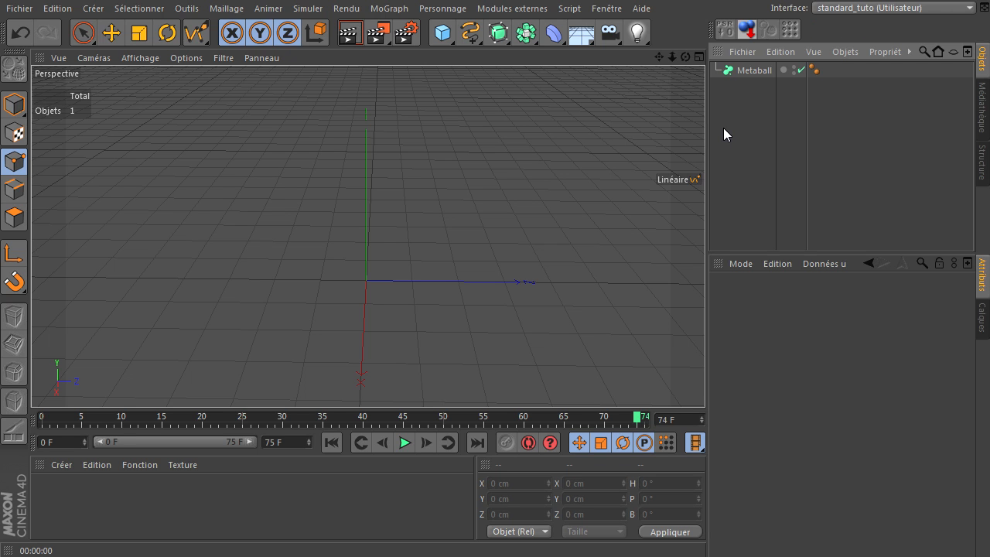
pyautogui.click(469, 33)
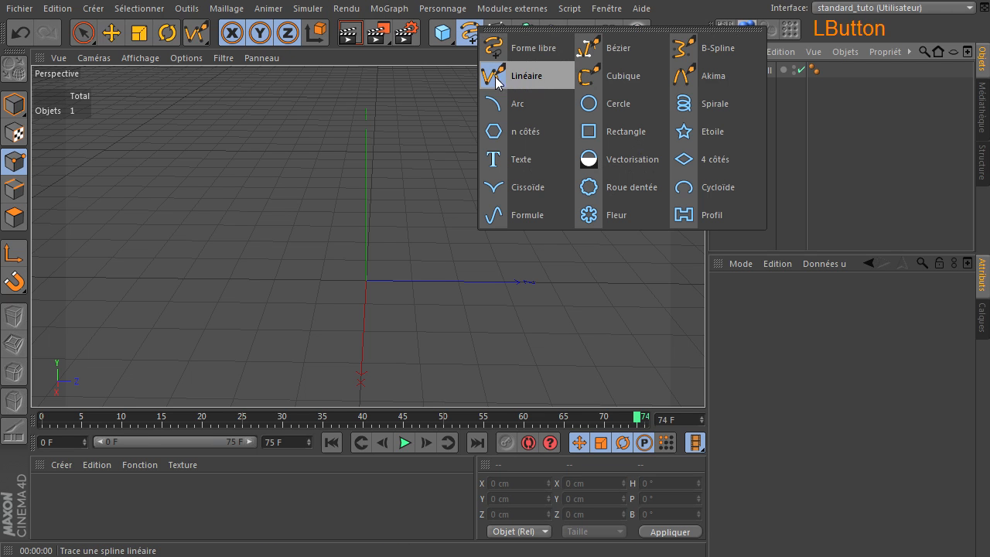
pyautogui.click(496, 78)
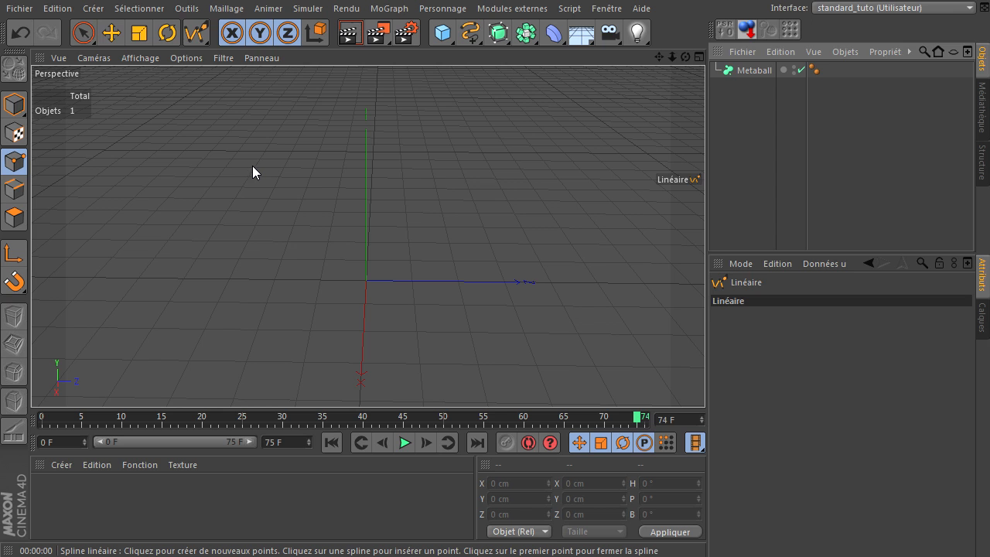
pyautogui.click(252, 166)
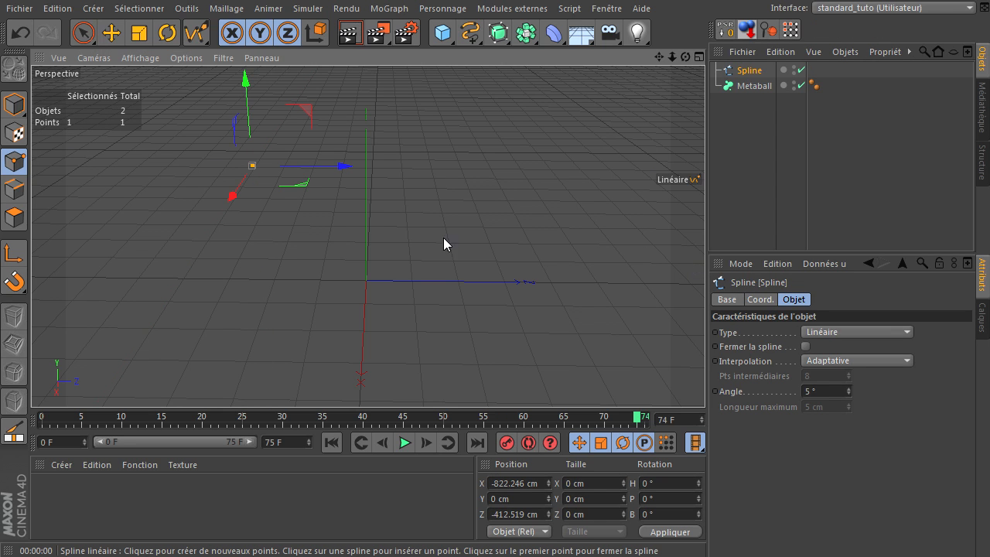
pyautogui.click(78, 36)
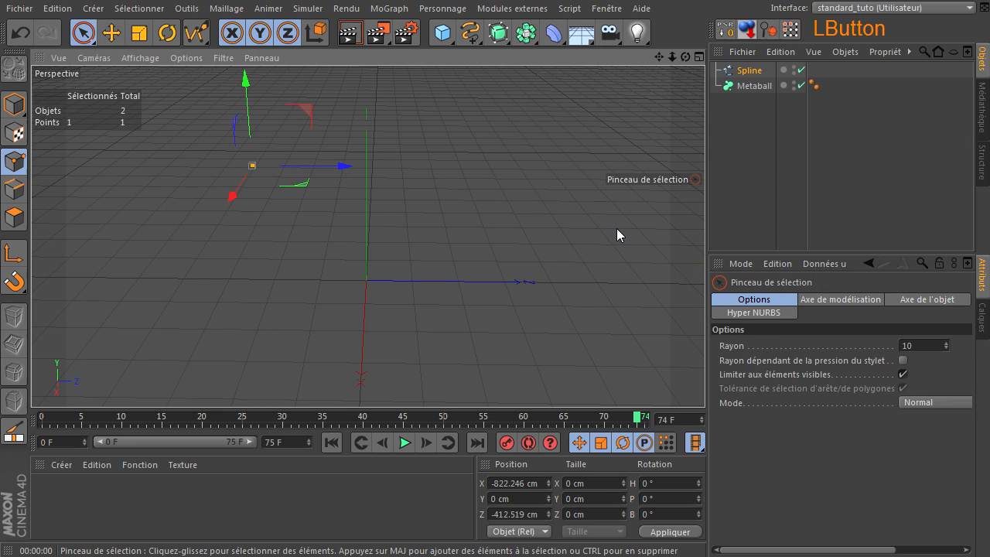
# Move the spline's single point close to the world origin, at about X -9, Y -8, Z -11 cm.
pyautogui.click(719, 116)
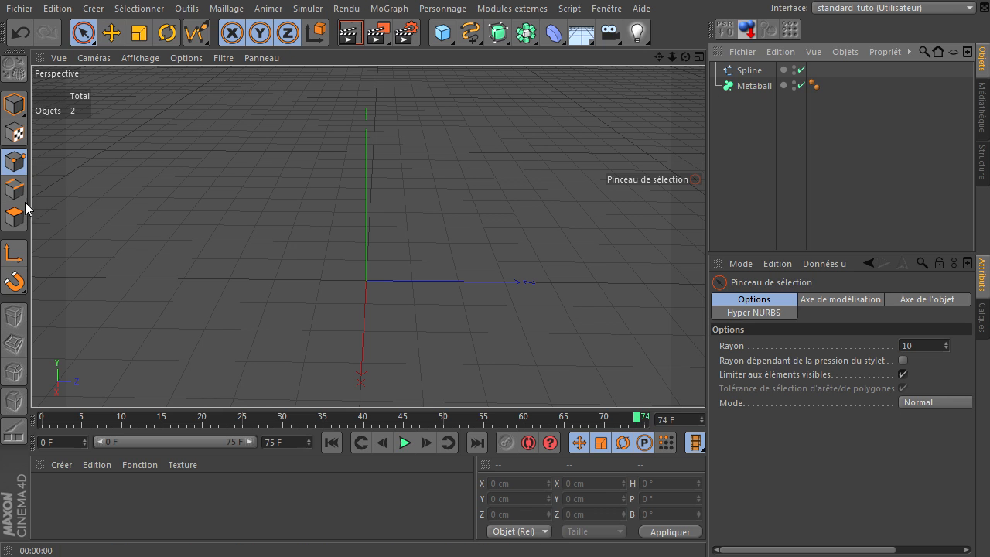
pyautogui.click(749, 71)
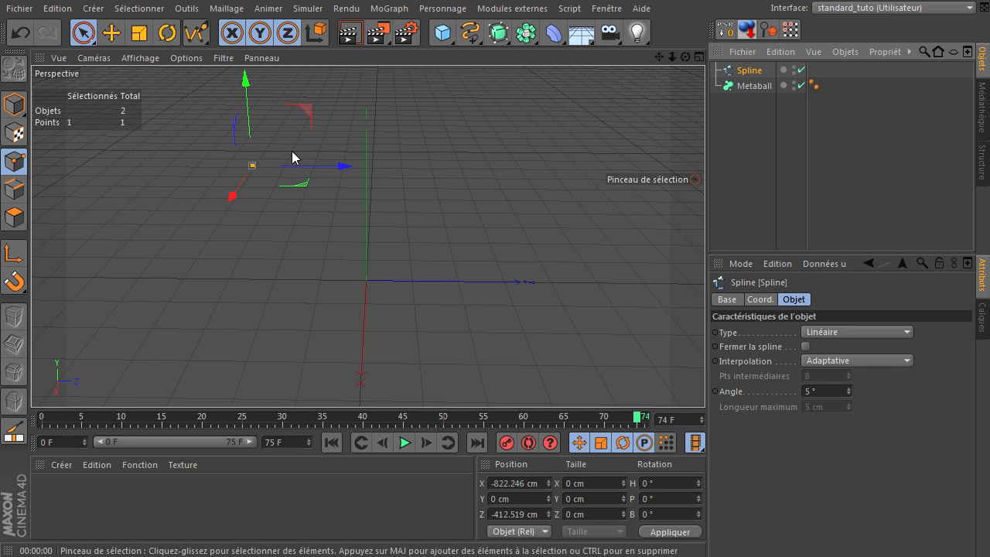
pyautogui.click(725, 28)
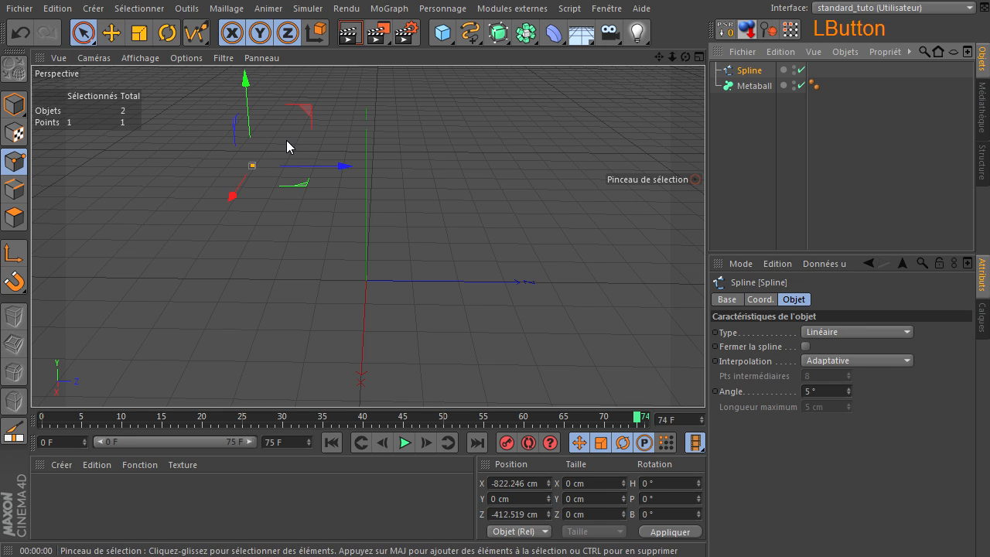
pyautogui.moveTo(308, 115); pyautogui.dragTo(424, 234)
pyautogui.moveTo(674, 57); pyautogui.dragTo(705, 379)
pyautogui.moveTo(420, 239); pyautogui.dragTo(692, 161)
pyautogui.moveTo(686, 57); pyautogui.dragTo(704, 378)
pyautogui.moveTo(657, 55); pyautogui.dragTo(724, 425)
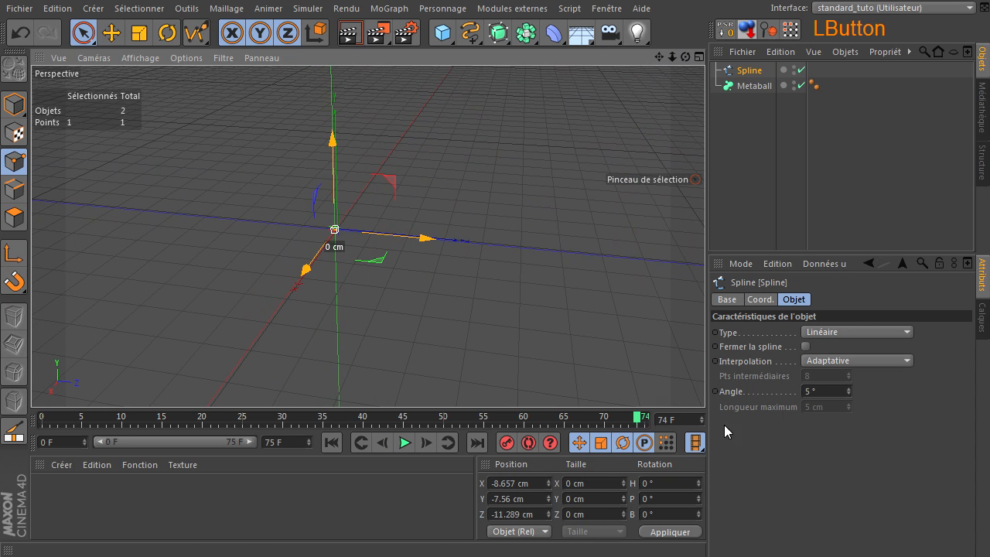
pyautogui.click(730, 231)
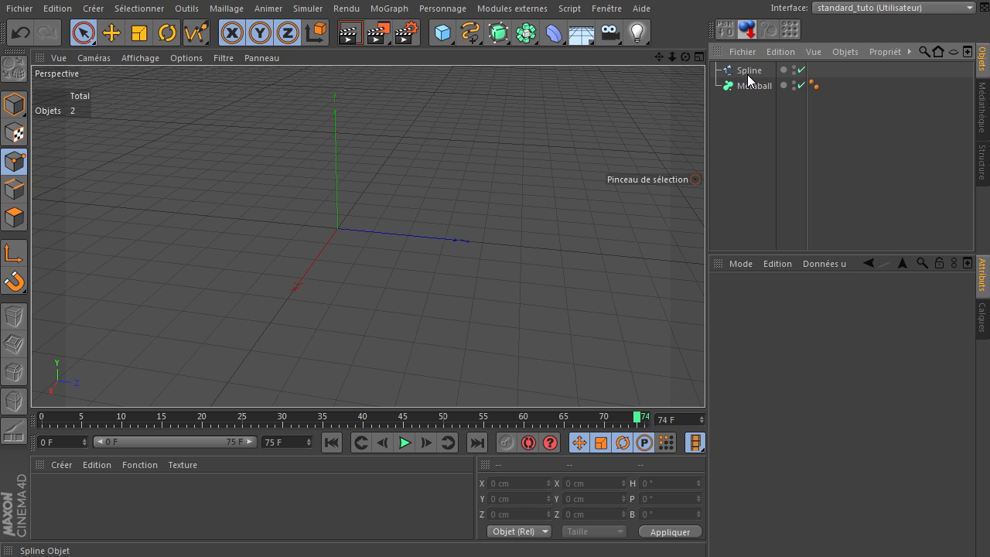
# Place the single-point spline under the Metaball and render the perspective view.
pyautogui.moveTo(750, 70); pyautogui.dragTo(756, 89)
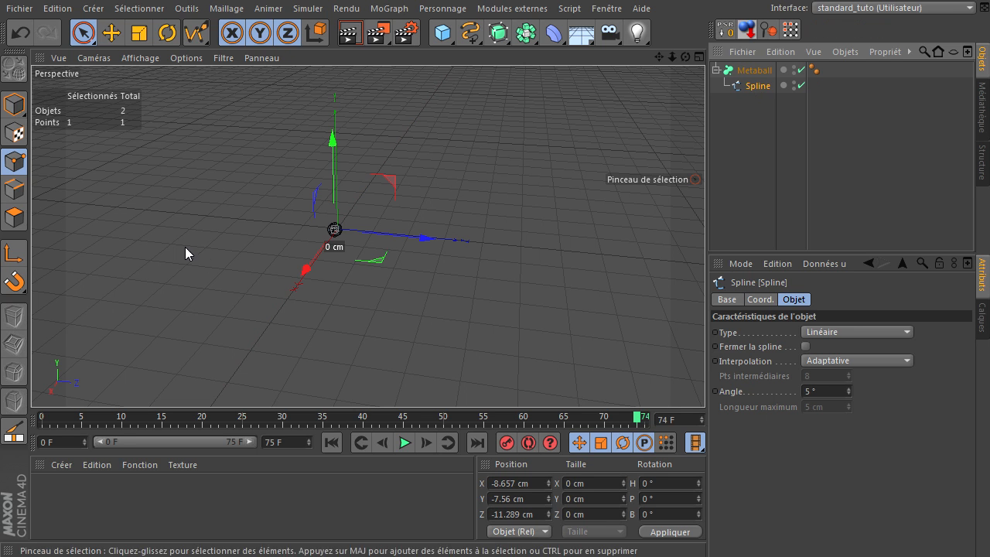
pyautogui.click(350, 34)
pyautogui.click(738, 155)
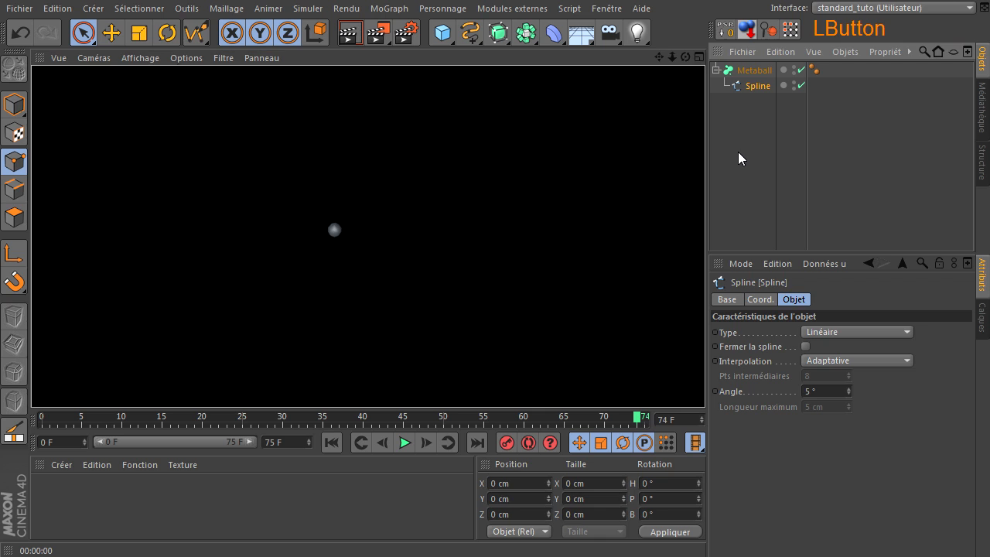
# Duplicate the single-point spline inside the Metaball and move the copy along Z to about 40.5 cm.
pyautogui.keyDown('ctrl'); pyautogui.moveTo(757, 86); pyautogui.dragTo(758, 81); pyautogui.keyUp('ctrl')
pyautogui.click(760, 86)
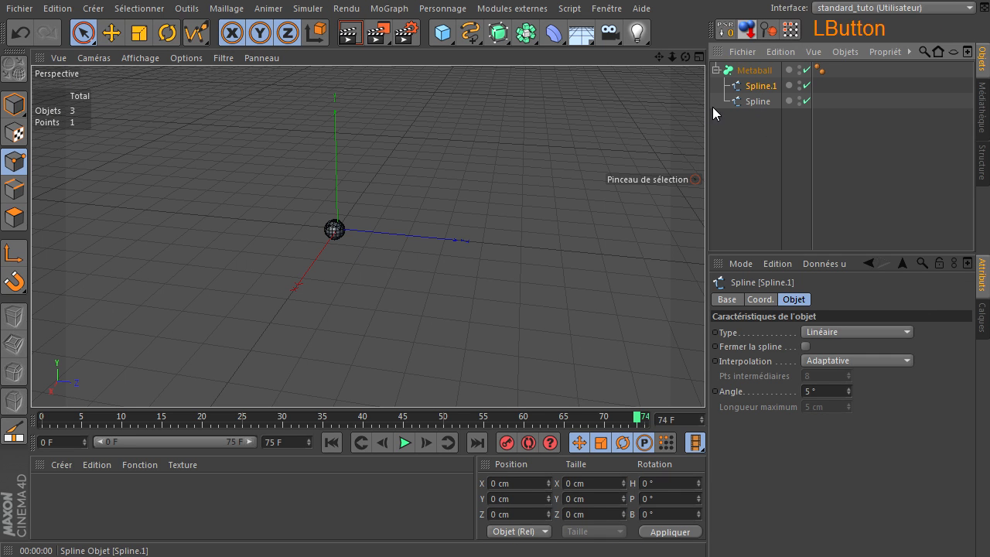
pyautogui.click(14, 104)
pyautogui.click(112, 34)
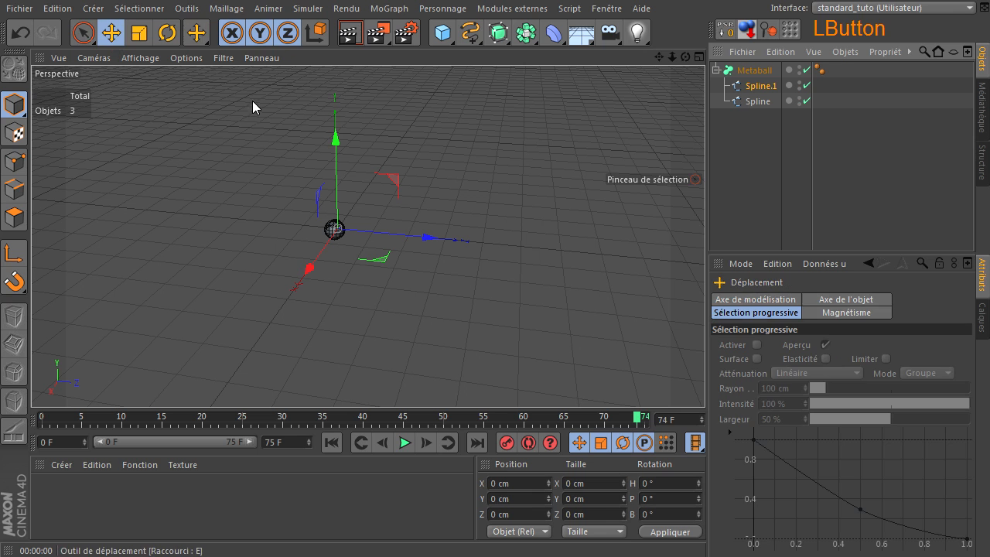
pyautogui.moveTo(436, 242); pyautogui.dragTo(446, 242)
# Add a Metaball tag to the duplicated spline and set its radius to 40 cm.
pyautogui.rightClick(758, 91)
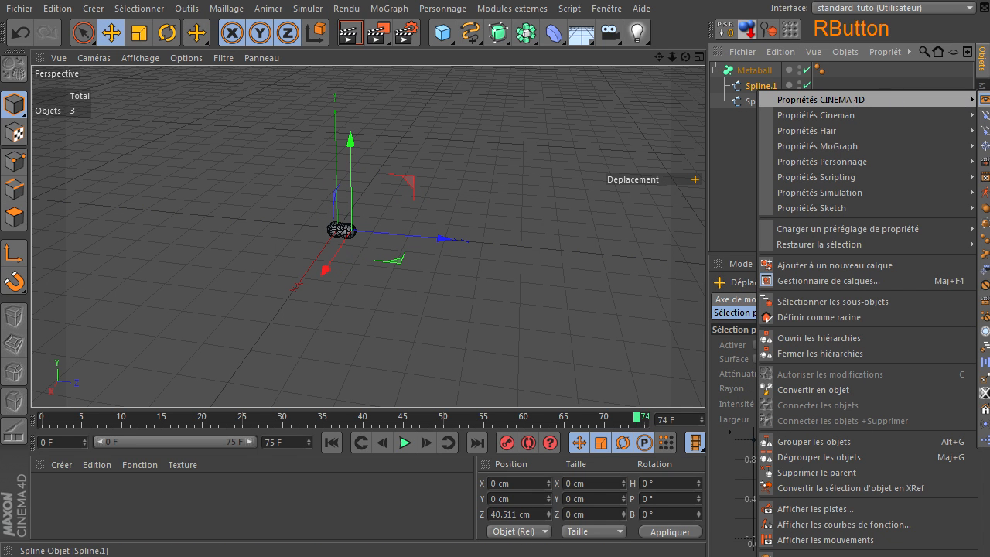
pyautogui.click(985, 253)
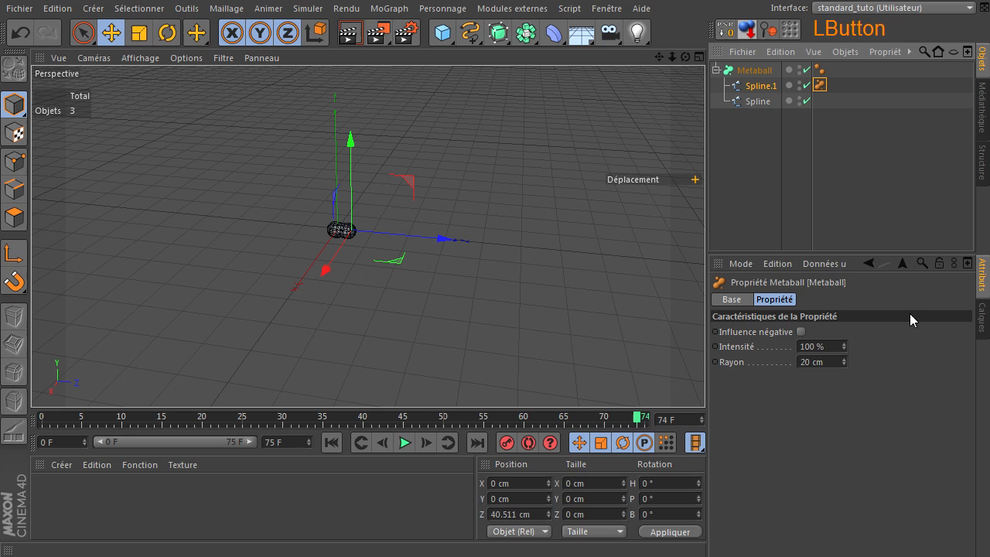
pyautogui.click(815, 362)
pyautogui.write('40')
pyautogui.press('Return')
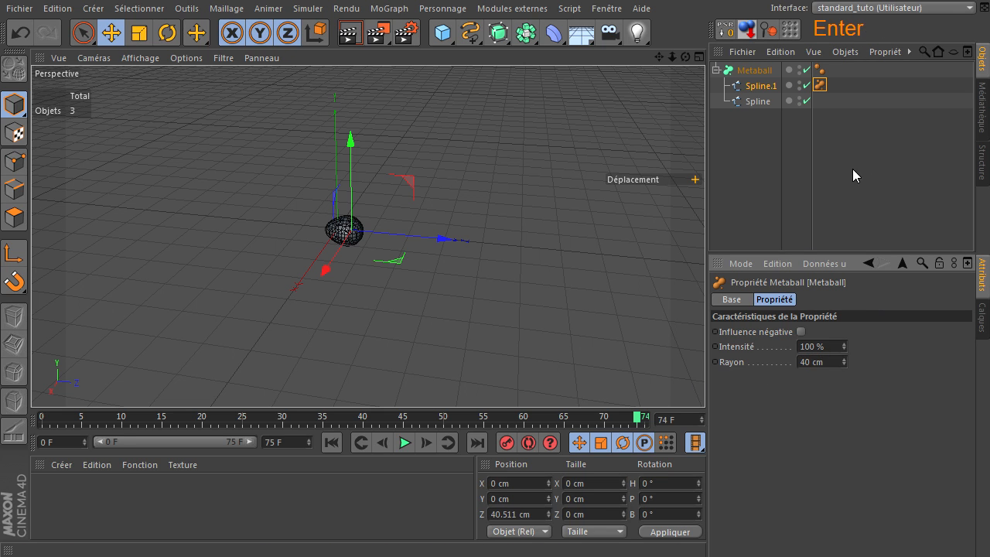
# Copy the Metaball tag onto the original spline and move that spline along Z to about -44 cm.
pyautogui.keyDown('ctrl'); pyautogui.click(819, 85); pyautogui.keyUp('ctrl')
pyautogui.keyDown('ctrl'); pyautogui.moveTo(823, 102); pyautogui.dragTo(822, 103); pyautogui.keyUp('ctrl')
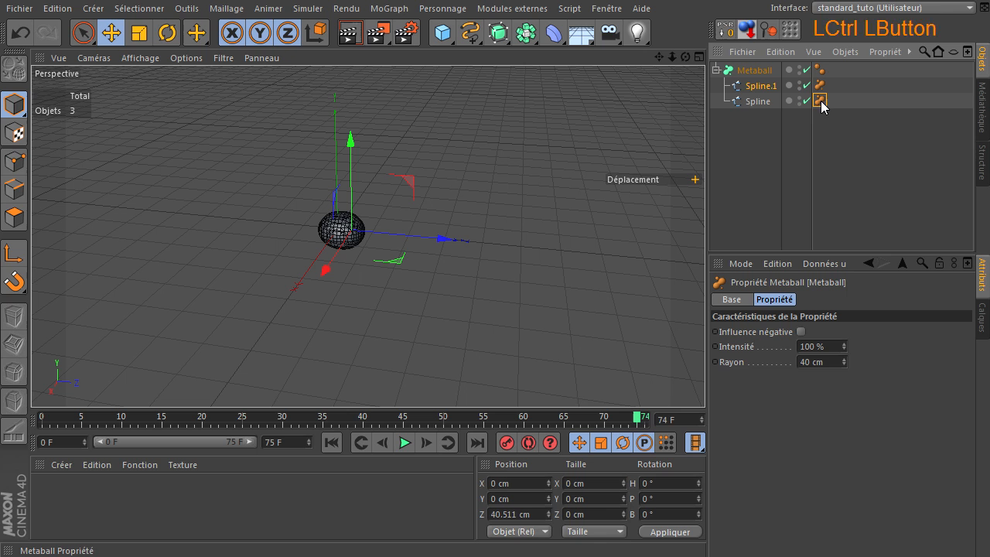
pyautogui.click(749, 101)
pyautogui.moveTo(433, 237)
pyautogui.mouseDown()
pyautogui.moveTo(409, 243)
pyautogui.moveTo(421, 241)
pyautogui.mouseUp()
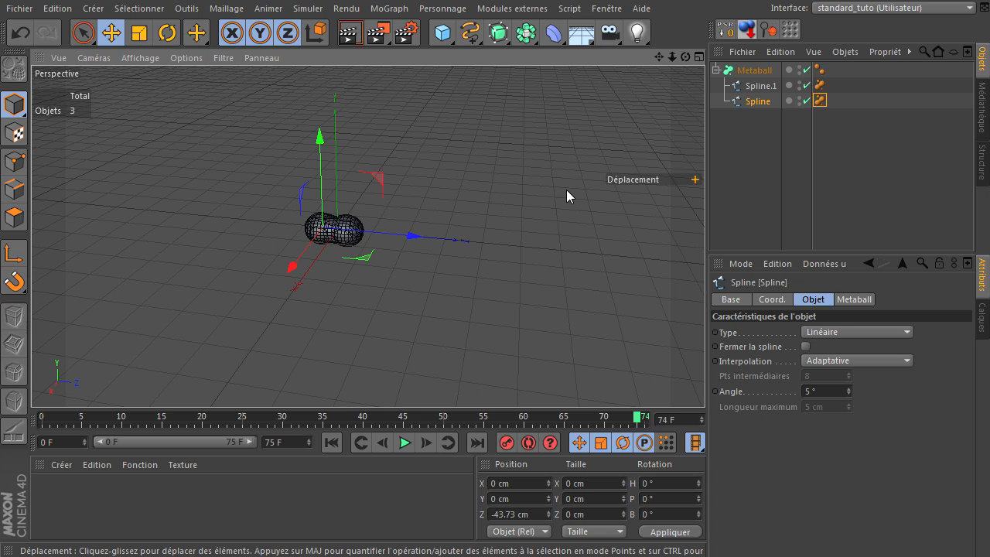
# Review the Metaball's object settings, the spline's Metaball tag, and the available primitive and spline types.
pyautogui.click(754, 71)
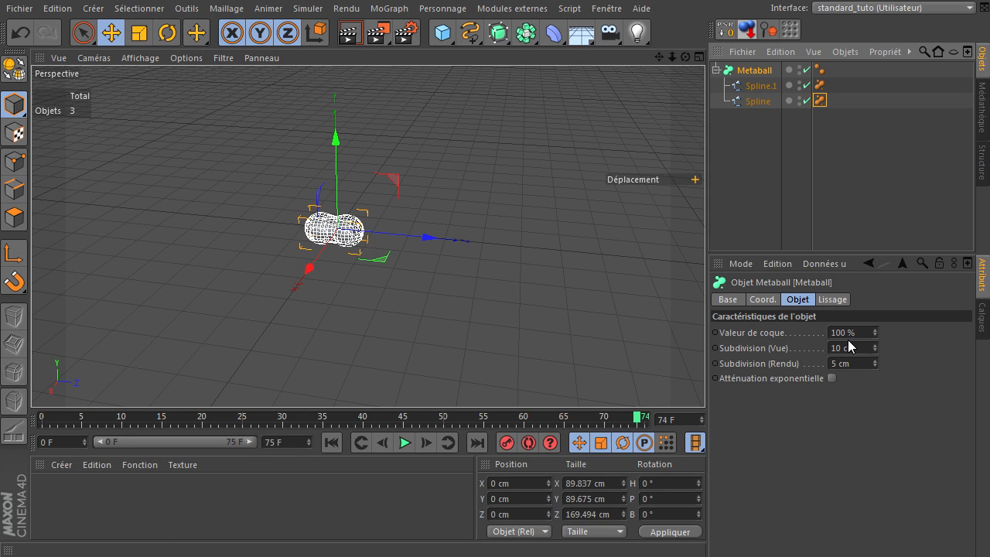
pyautogui.click(819, 100)
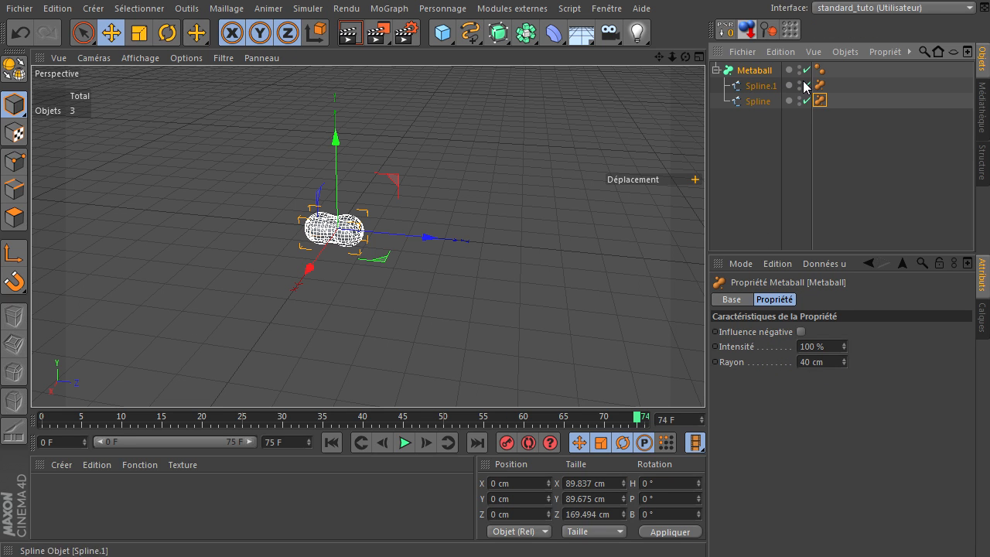
pyautogui.click(761, 72)
pyautogui.click(771, 164)
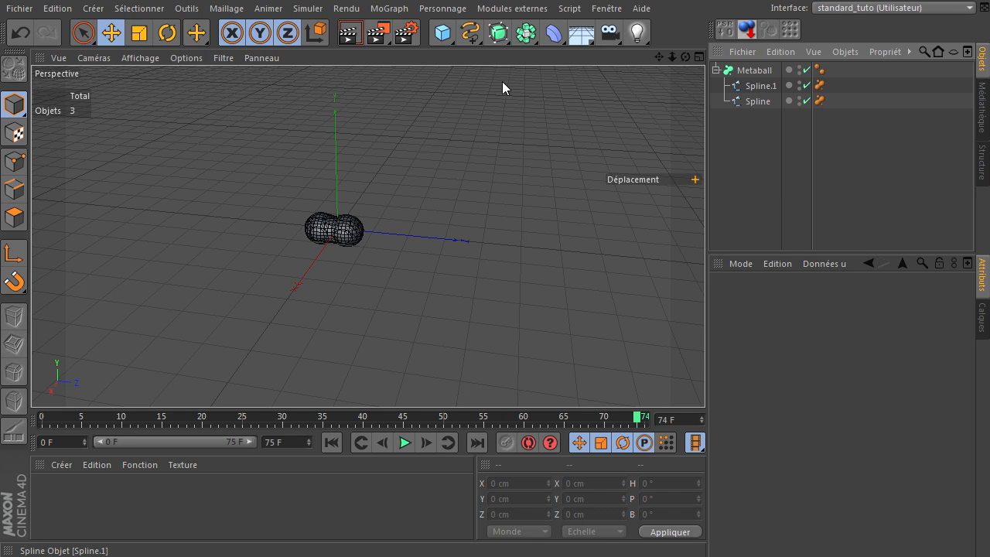
pyautogui.click(441, 33)
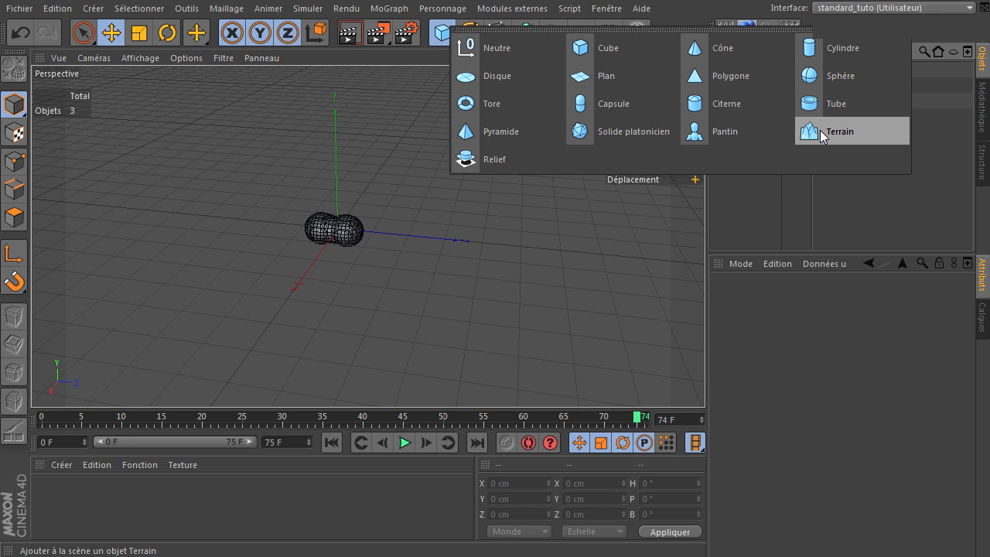
pyautogui.click(754, 191)
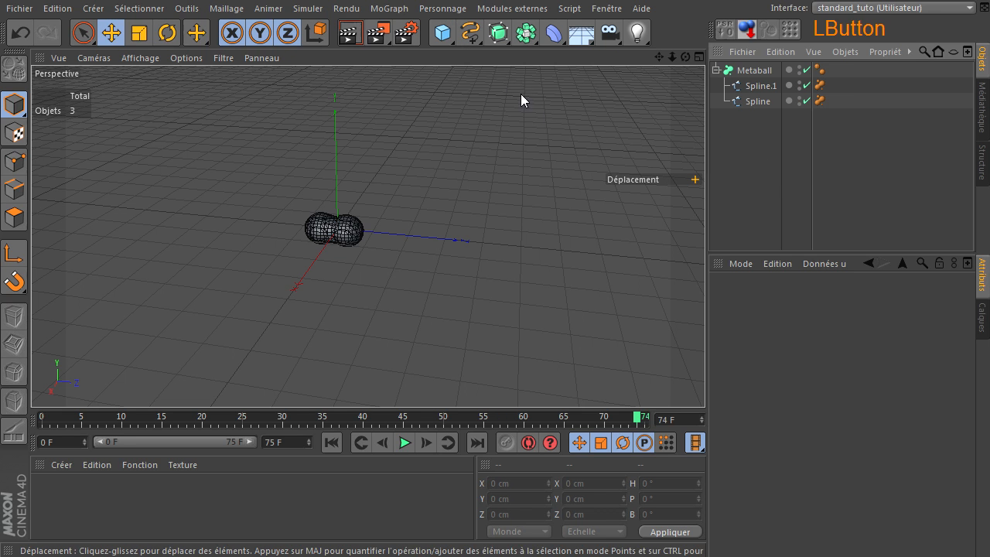
pyautogui.click(468, 33)
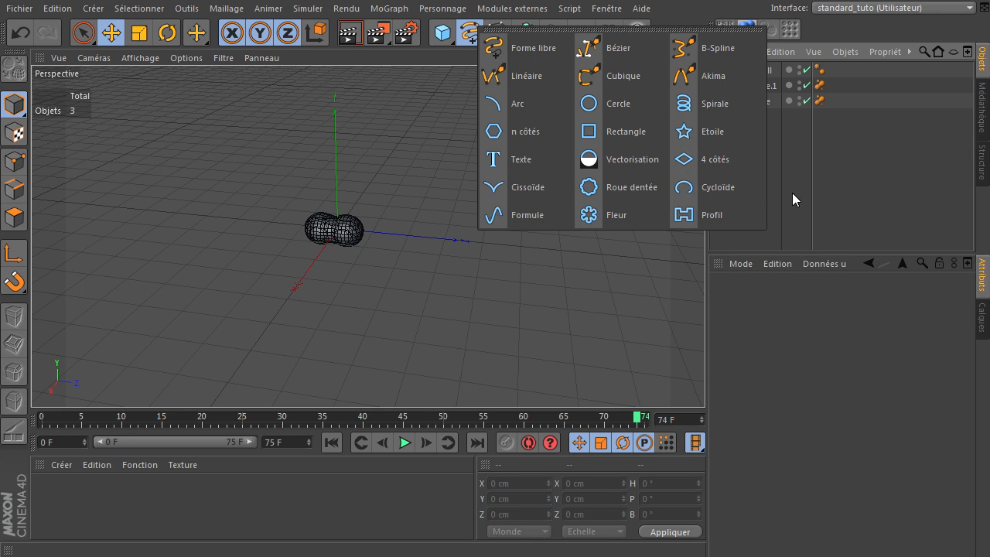
pyautogui.click(814, 195)
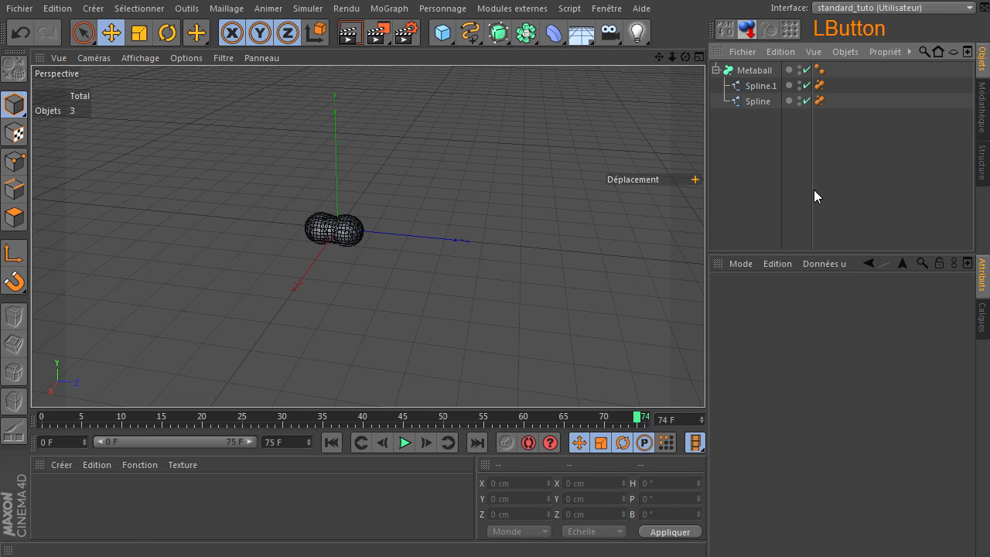
# Delete both single-point splines from the Metaball.
pyautogui.moveTo(746, 164); pyautogui.dragTo(783, 83)
pyautogui.press('Delete')
pyautogui.click(773, 145)
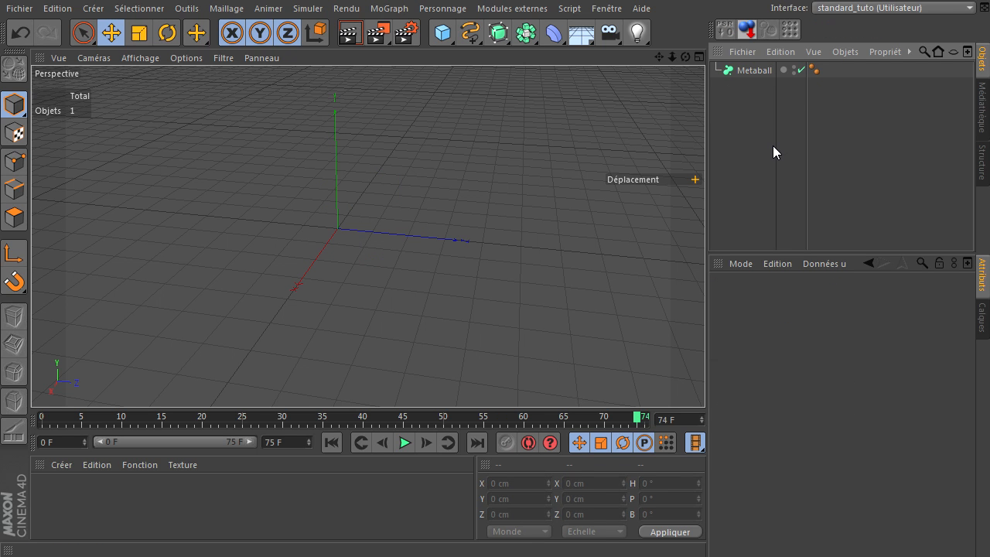
# Add a Circle spline and place it under the Metaball.
pyautogui.click(469, 33)
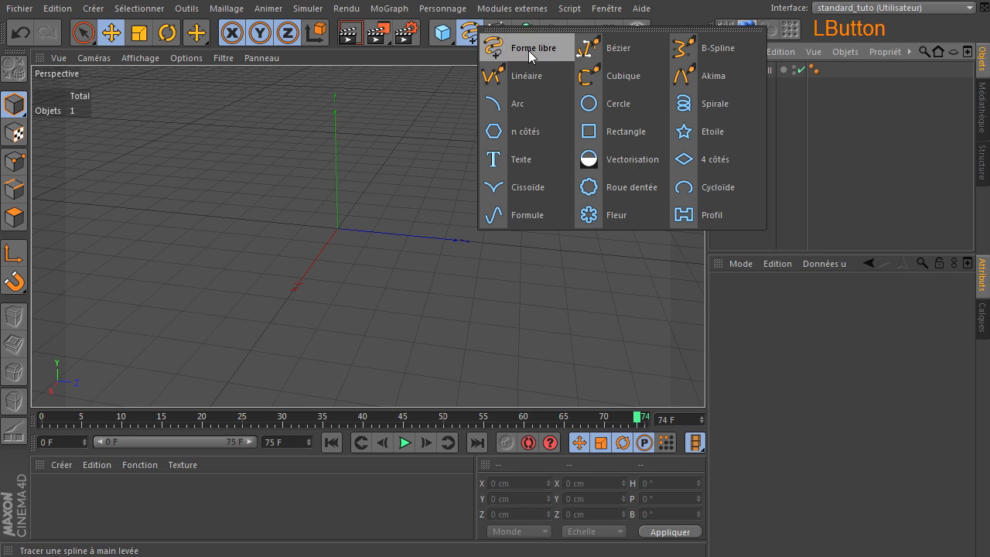
pyautogui.click(642, 100)
pyautogui.moveTo(685, 57); pyautogui.dragTo(756, 404)
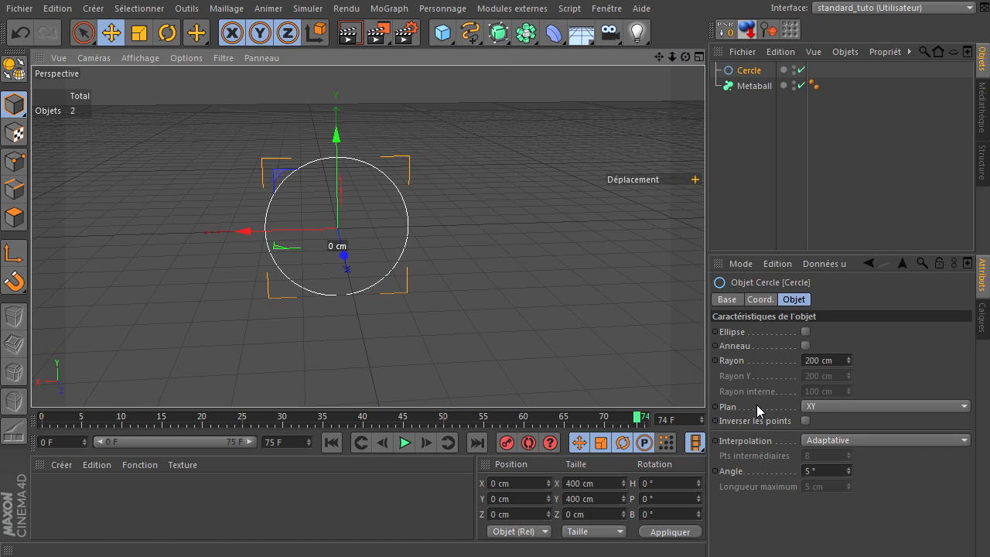
pyautogui.moveTo(748, 70); pyautogui.dragTo(755, 87)
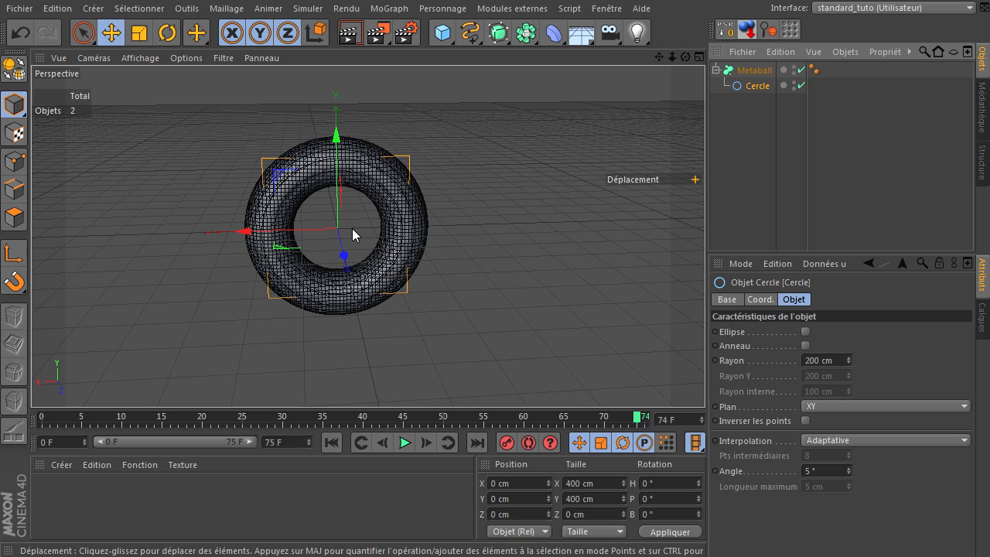
# Duplicate the circle inside the Metaball and move the copy in the XY plane to about X -382, Y 168 cm.
pyautogui.keyDown('ctrl'); pyautogui.click(748, 87); pyautogui.keyUp('ctrl')
pyautogui.keyDown('ctrl'); pyautogui.moveTo(754, 86); pyautogui.dragTo(747, 95); pyautogui.keyUp('ctrl')
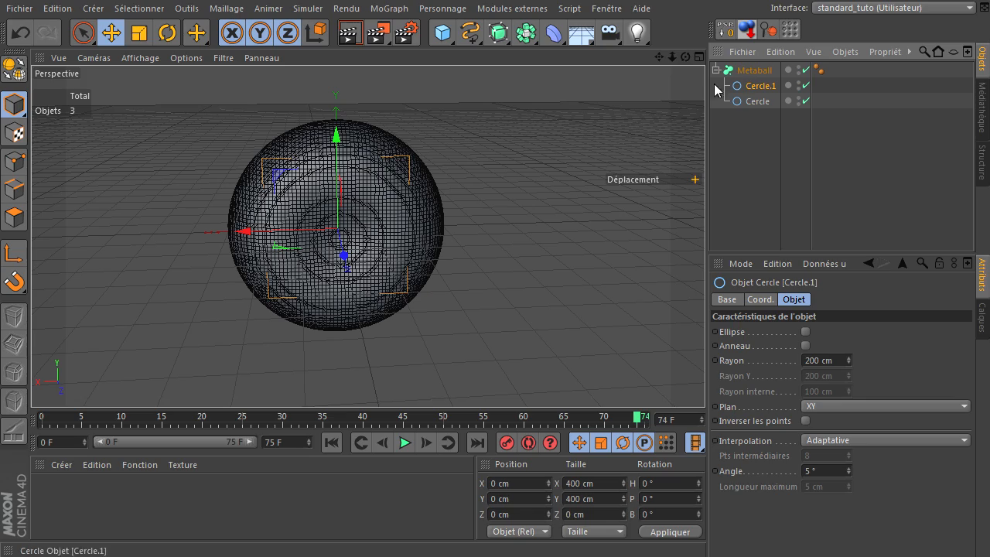
pyautogui.moveTo(705, 379); pyautogui.dragTo(695, 401)
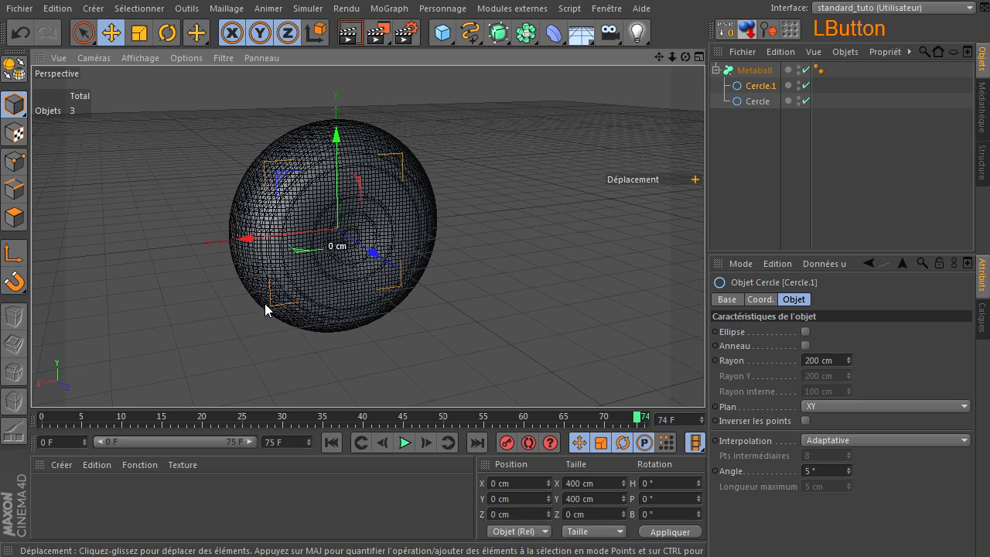
pyautogui.moveTo(277, 179); pyautogui.dragTo(409, 104)
# Duplicate the second circle as a third and place it above the first, at about X 64, Y 409 cm.
pyautogui.keyDown('ctrl'); pyautogui.moveTo(758, 85); pyautogui.dragTo(758, 100); pyautogui.keyUp('ctrl')
pyautogui.moveTo(487, 115); pyautogui.dragTo(307, 99)
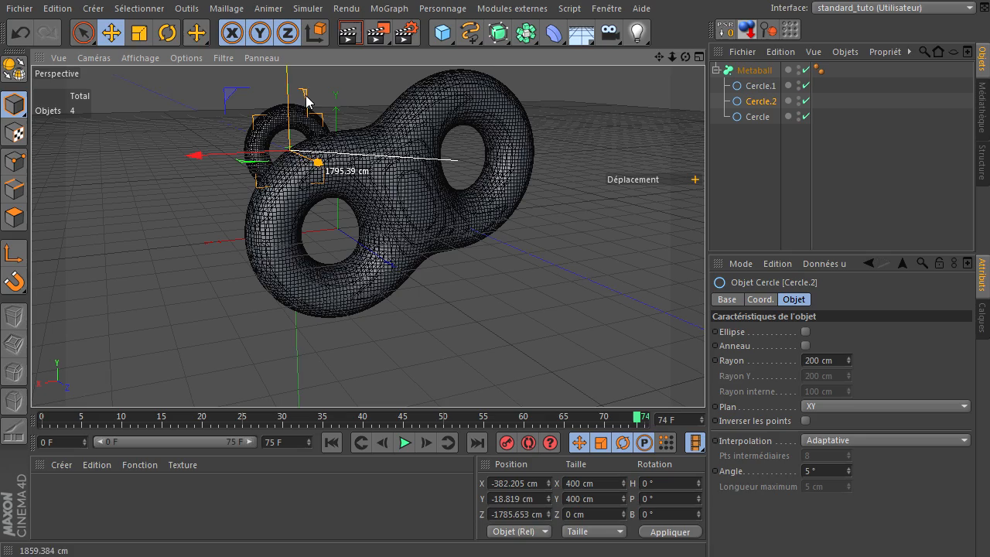
pyautogui.click(20, 32)
pyautogui.moveTo(407, 111); pyautogui.dragTo(325, 74)
# Disable the Metaball temporarily to inspect its three circle splines, and enable it again.
pyautogui.moveTo(672, 58); pyautogui.dragTo(705, 380)
pyautogui.click(805, 71)
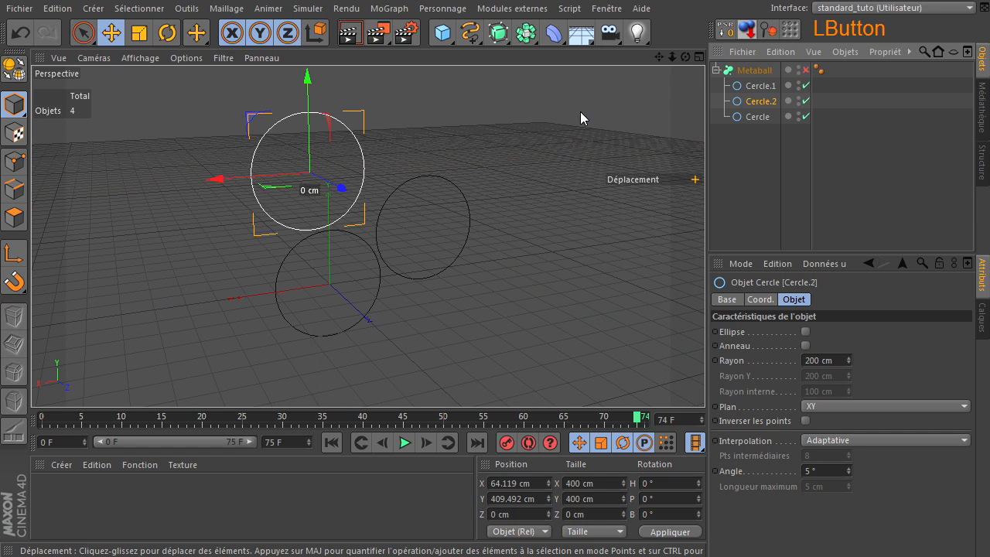
pyautogui.click(805, 71)
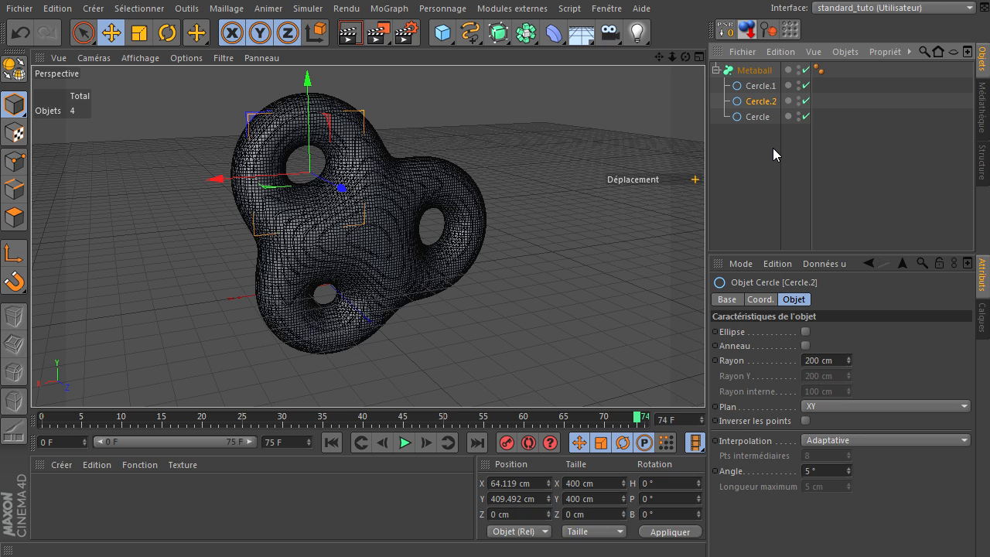
# Delete the third circle, Cercle.2, and reduce the radius of Cercle.1 to 103 cm.
pyautogui.click(756, 116)
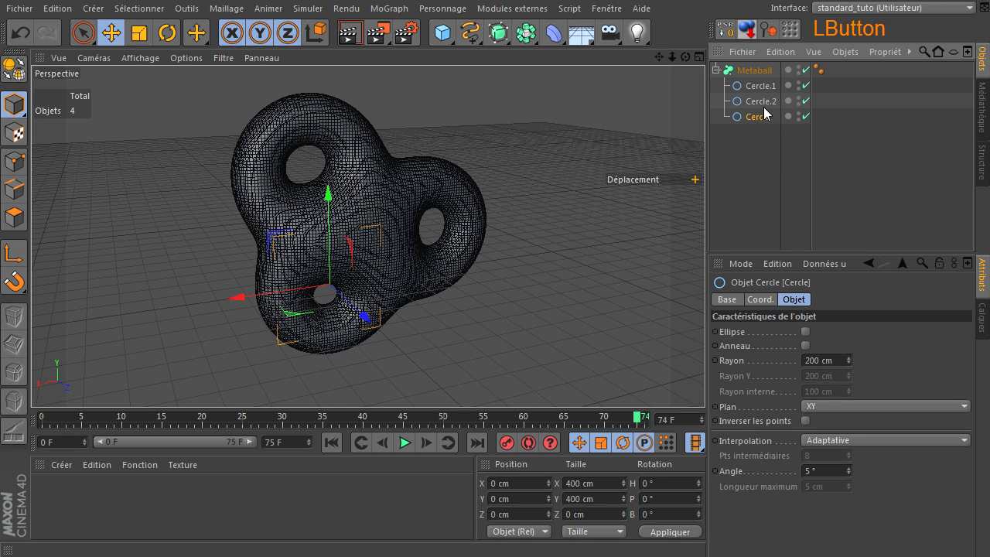
pyautogui.click(758, 101)
pyautogui.press('Delete')
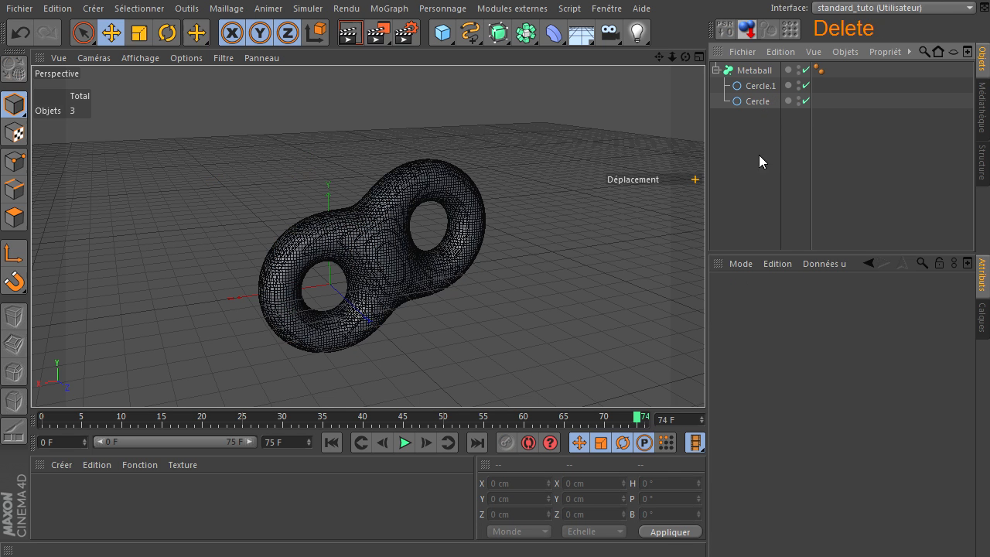
pyautogui.click(754, 88)
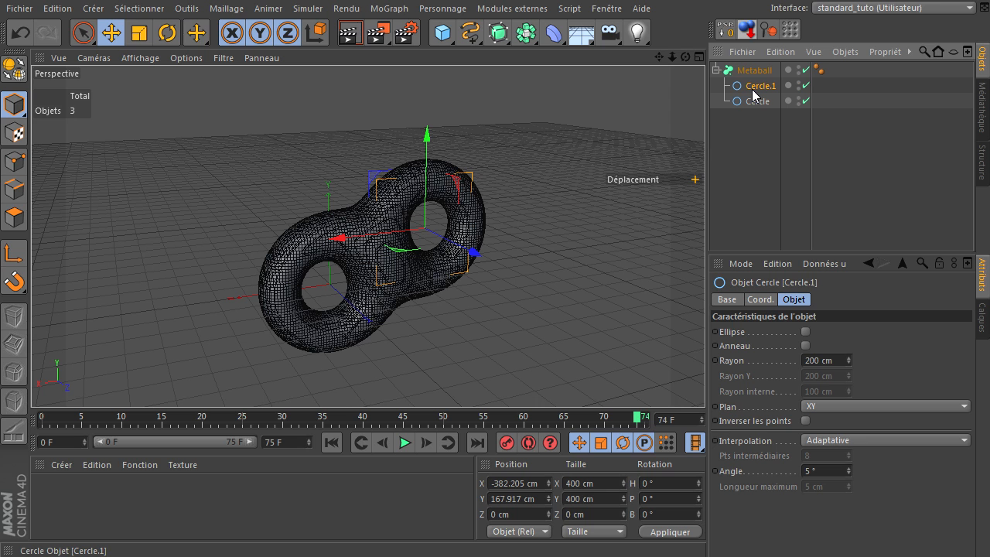
pyautogui.moveTo(848, 359)
pyautogui.mouseDown()
pyautogui.moveTo(848, 410)
pyautogui.moveTo(848, 362)
pyautogui.mouseUp()
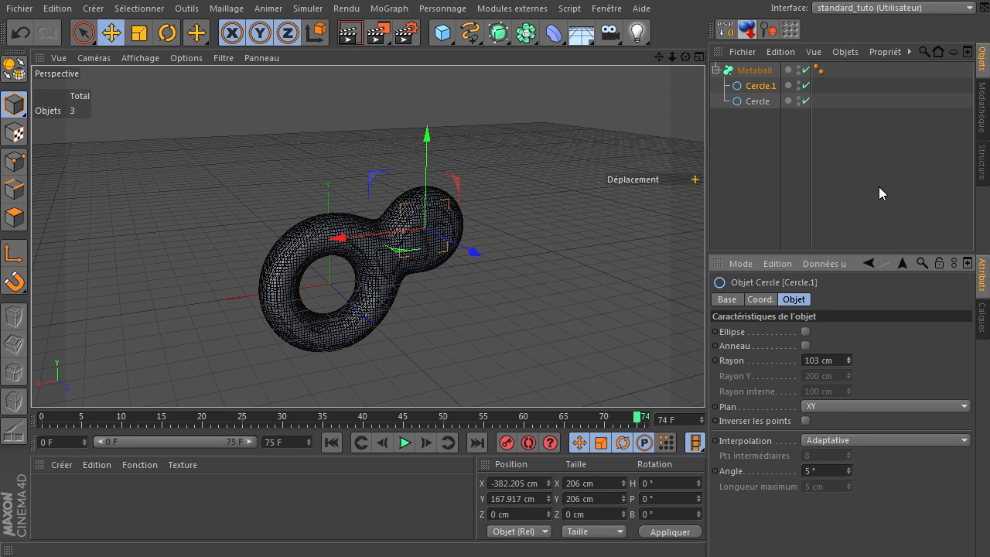
# Nest Cercle.1 under Cercle and move it near the larger circle's centre, at about X -8, Y 21 cm.
pyautogui.click(748, 103)
pyautogui.click(753, 86)
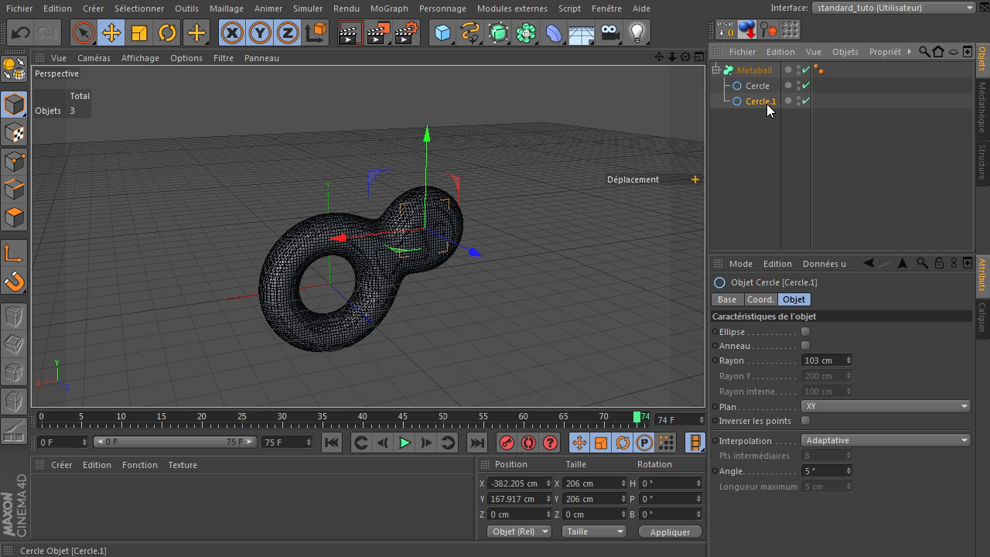
pyautogui.click(766, 103)
pyautogui.moveTo(769, 87); pyautogui.dragTo(768, 87)
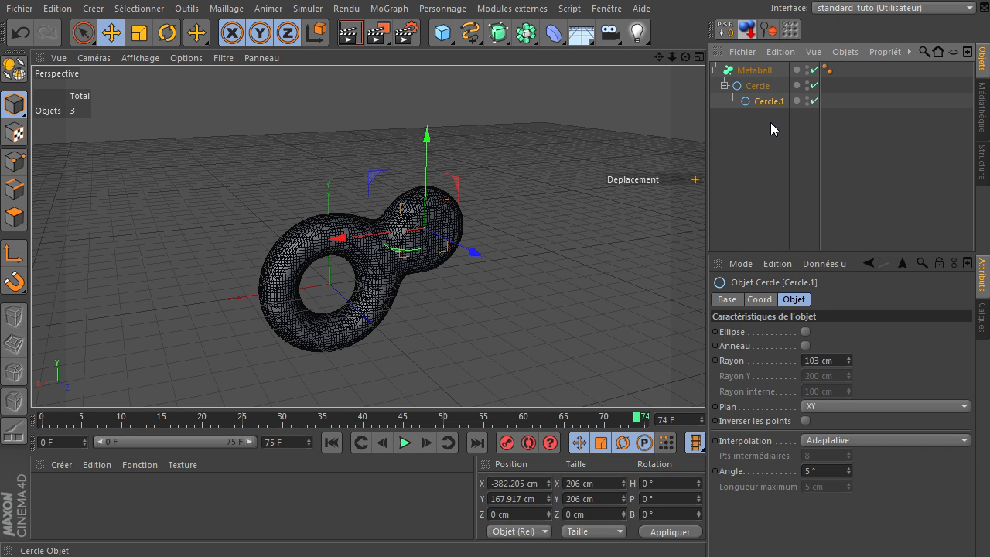
pyautogui.moveTo(420, 194); pyautogui.dragTo(281, 239)
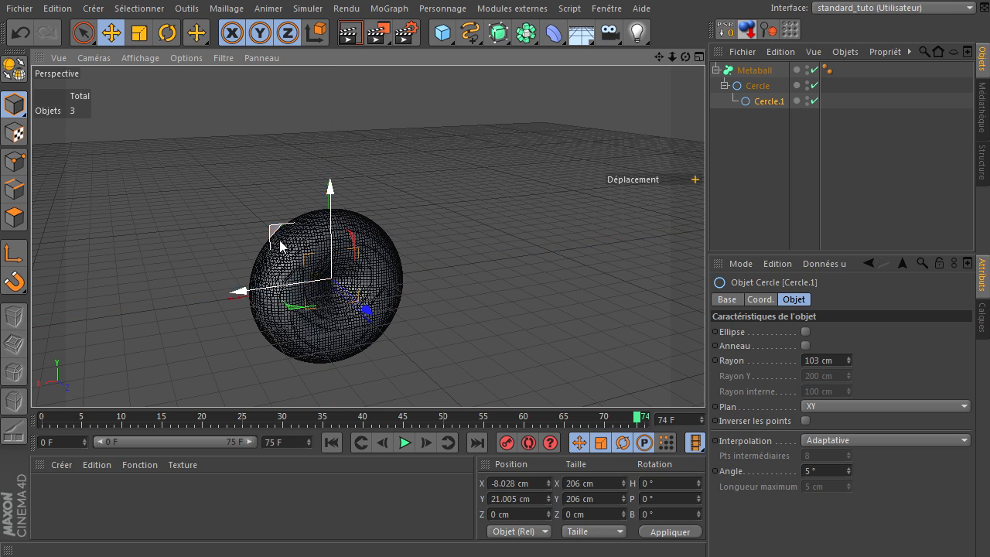
# Disable the Metaball and reset the position, scale and rotation of Cercle.1 and its parent Cercle with Reset PSR.
pyautogui.click(749, 87)
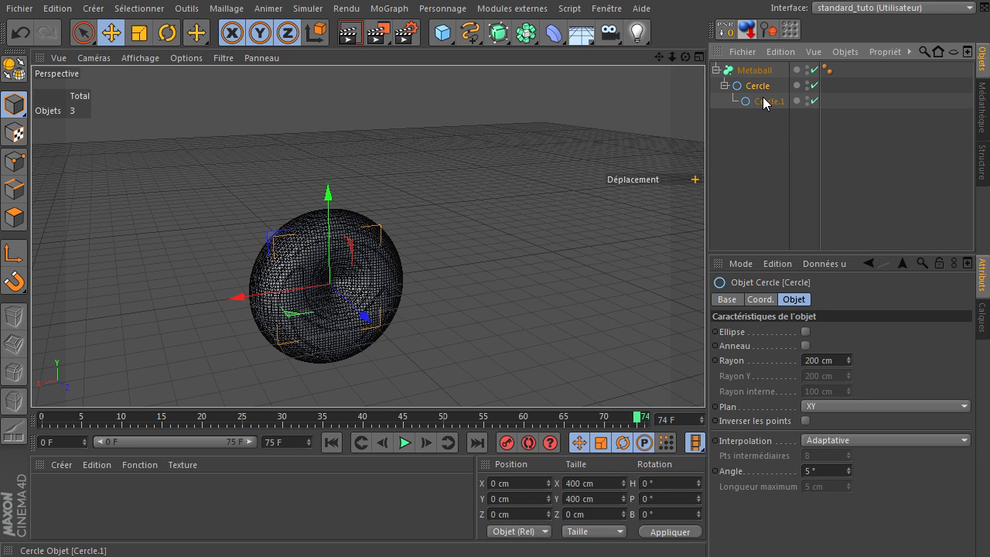
pyautogui.click(763, 99)
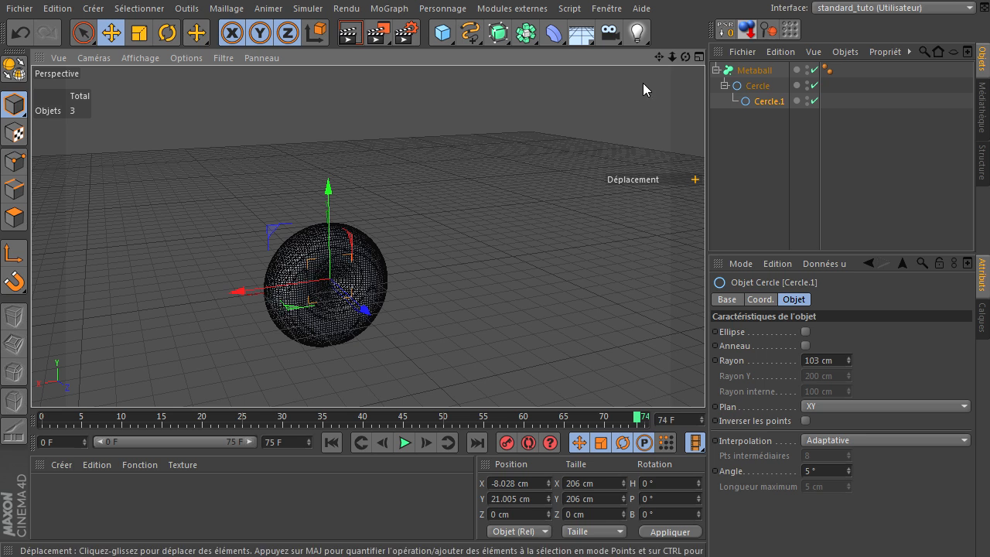
pyautogui.moveTo(659, 56); pyautogui.dragTo(589, 82)
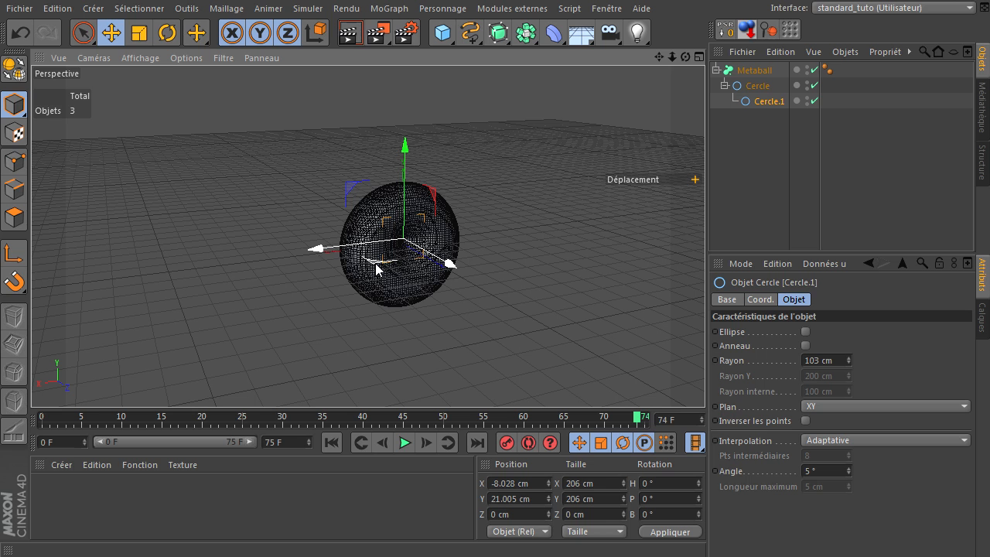
pyautogui.scroll(6, 379, 255)
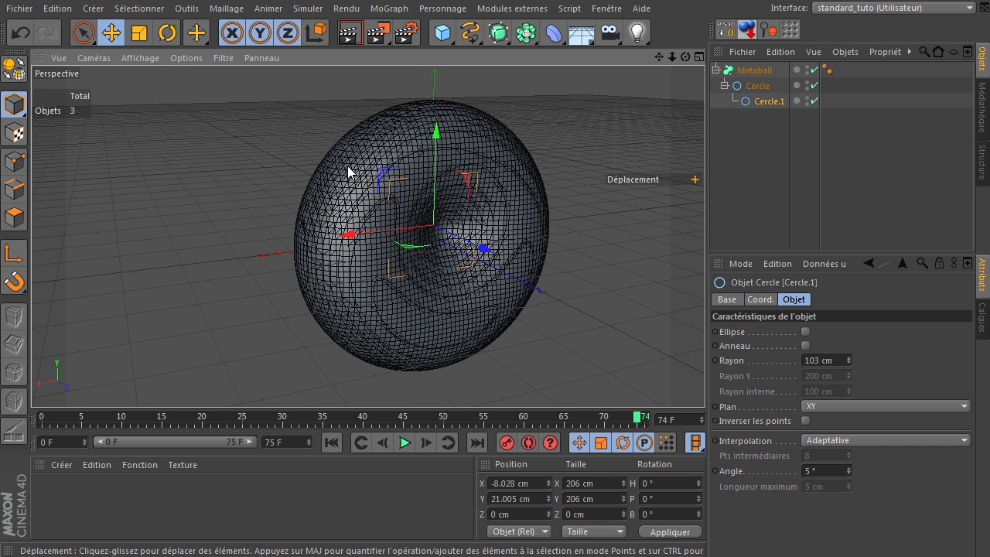
pyautogui.click(814, 69)
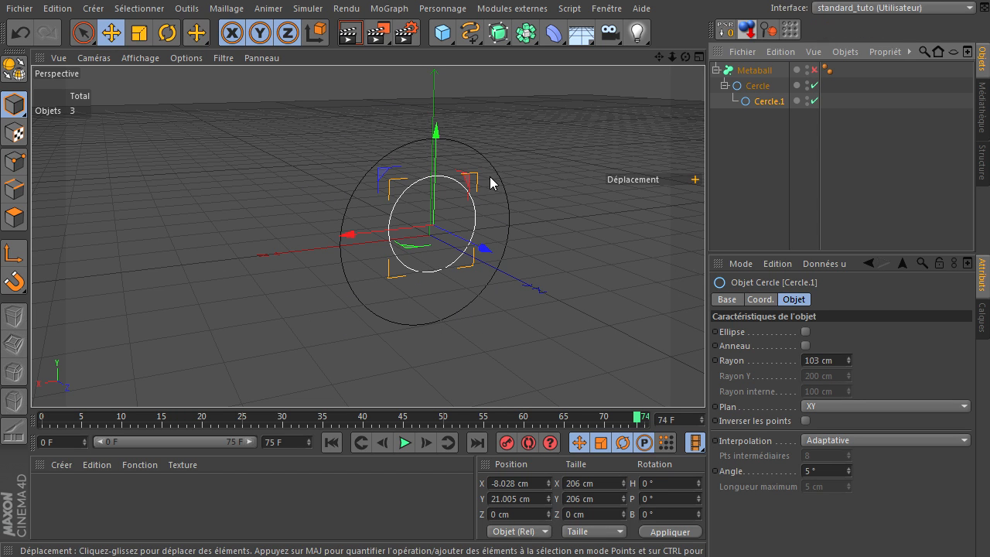
pyautogui.click(783, 100)
pyautogui.click(724, 30)
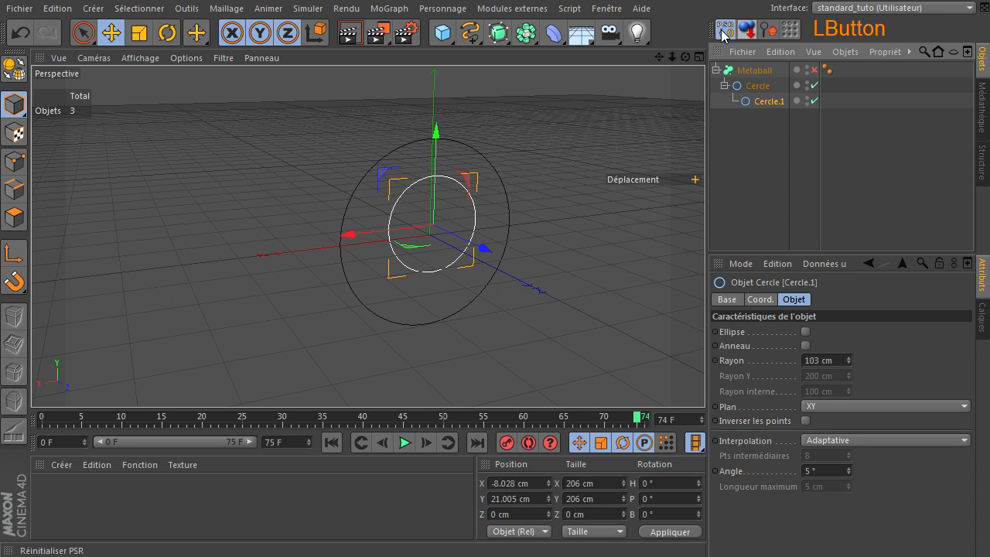
pyautogui.click(765, 91)
pyautogui.click(731, 32)
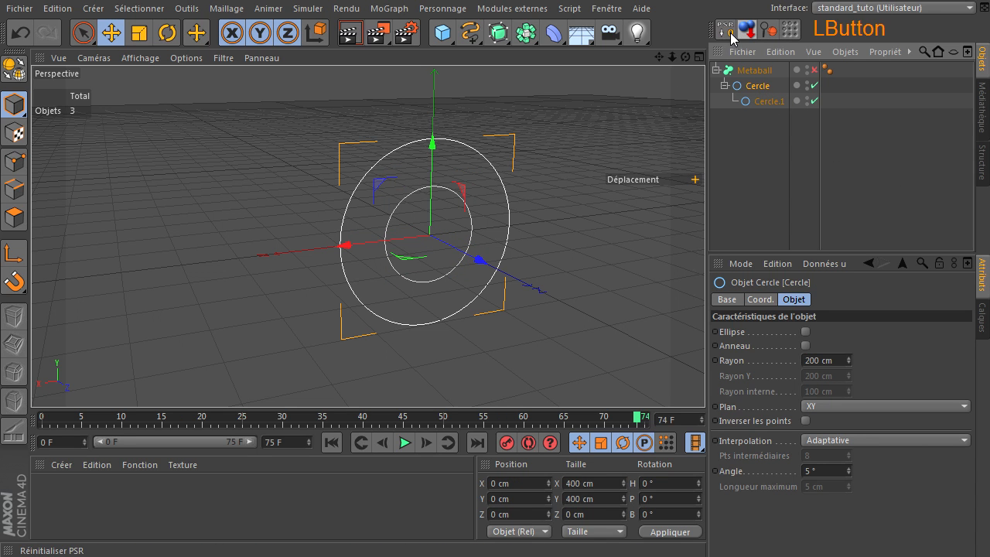
# Enable the Metaball again and increase the radius of Cercle.1 to 115 cm.
pyautogui.click(815, 70)
pyautogui.click(761, 102)
pyautogui.moveTo(848, 358); pyautogui.dragTo(850, 358)
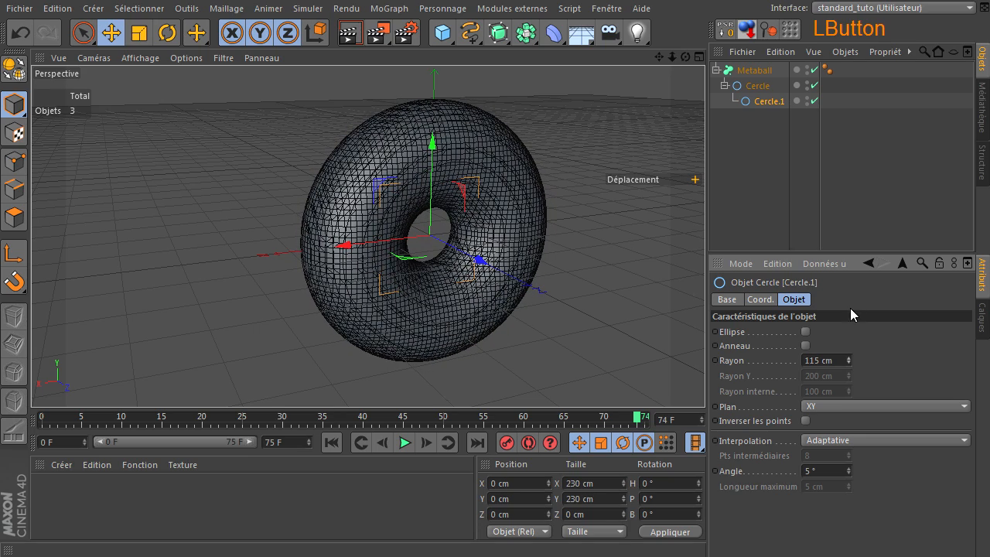
# Move the nested Cercle.1 along the X axis to about 71 cm.
pyautogui.moveTo(688, 57)
pyautogui.mouseDown()
pyautogui.moveTo(709, 382)
pyautogui.moveTo(694, 60)
pyautogui.mouseUp()
pyautogui.click(761, 103)
pyautogui.click(760, 87)
pyautogui.click(781, 106)
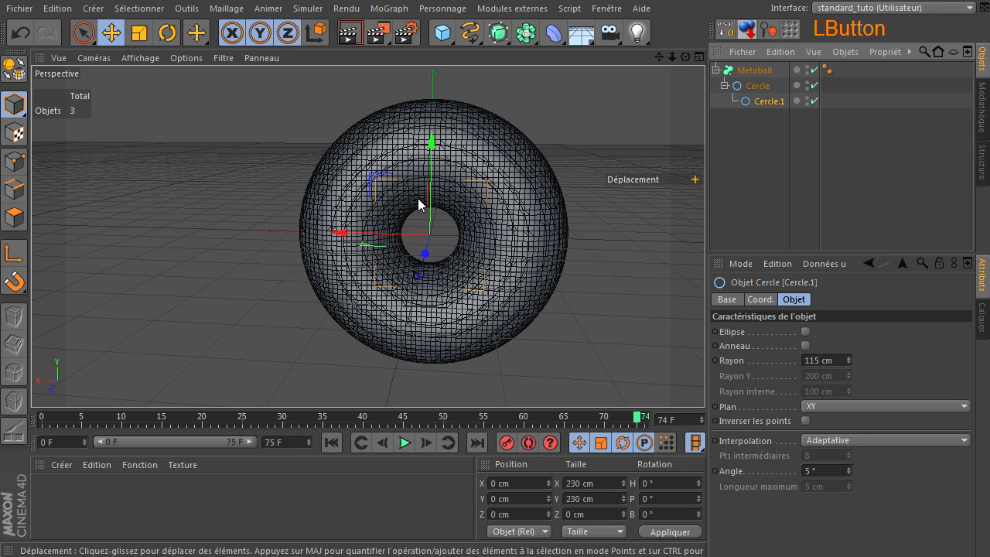
pyautogui.moveTo(350, 237); pyautogui.dragTo(318, 240)
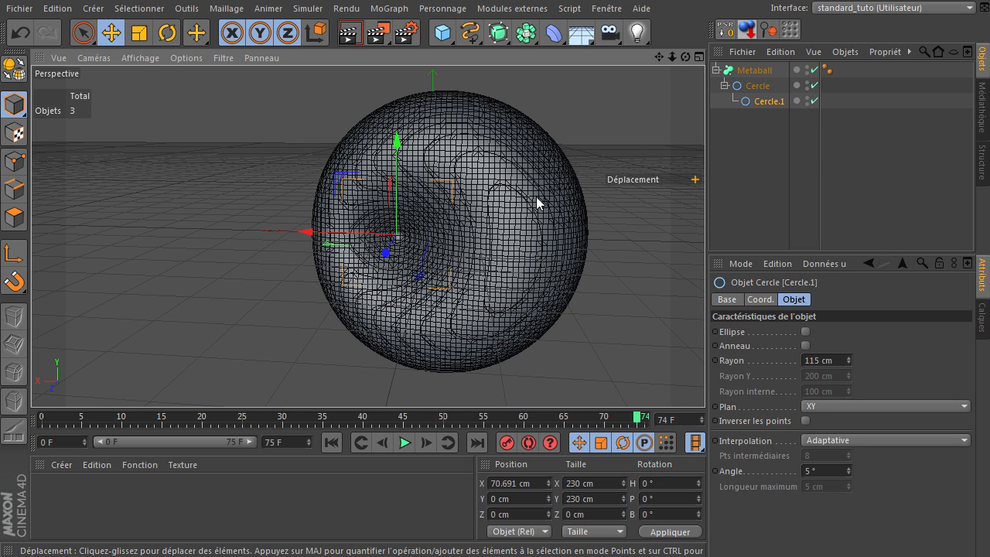
# Increase the radius of Cercle.1 to 173 cm and move it to about X -34, Y 26 cm.
pyautogui.click(748, 87)
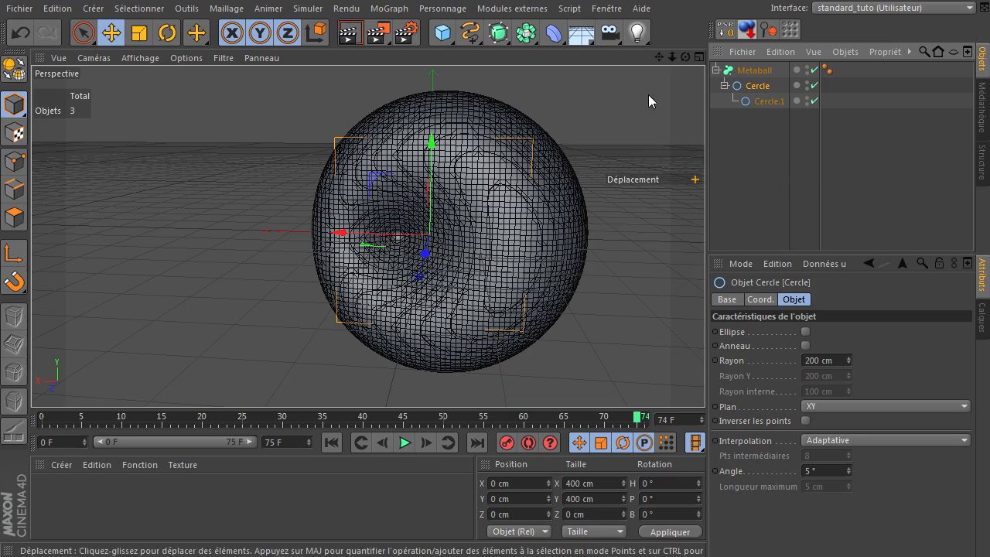
pyautogui.moveTo(685, 57); pyautogui.dragTo(699, 384)
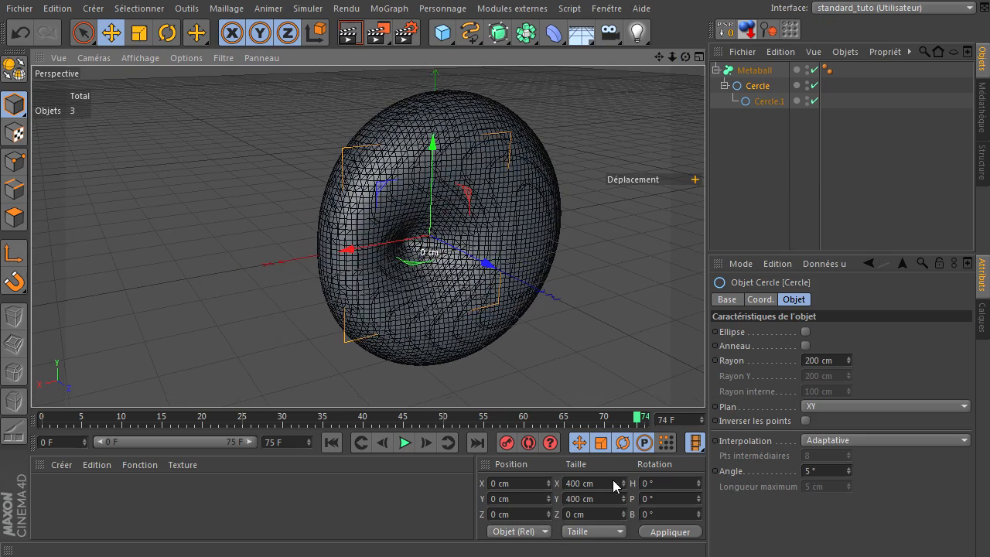
pyautogui.click(769, 102)
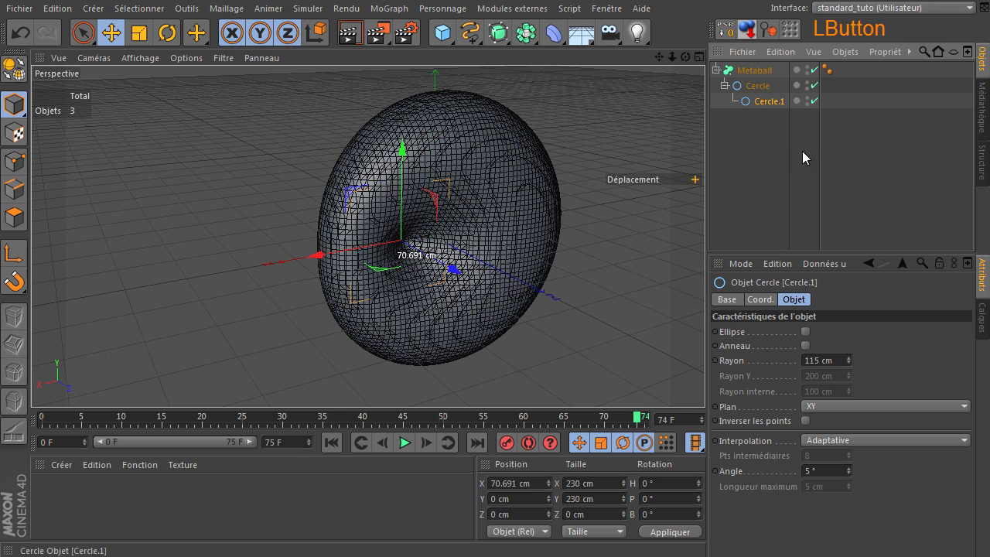
pyautogui.moveTo(847, 358); pyautogui.dragTo(847, 357)
pyautogui.moveTo(378, 224); pyautogui.dragTo(394, 175)
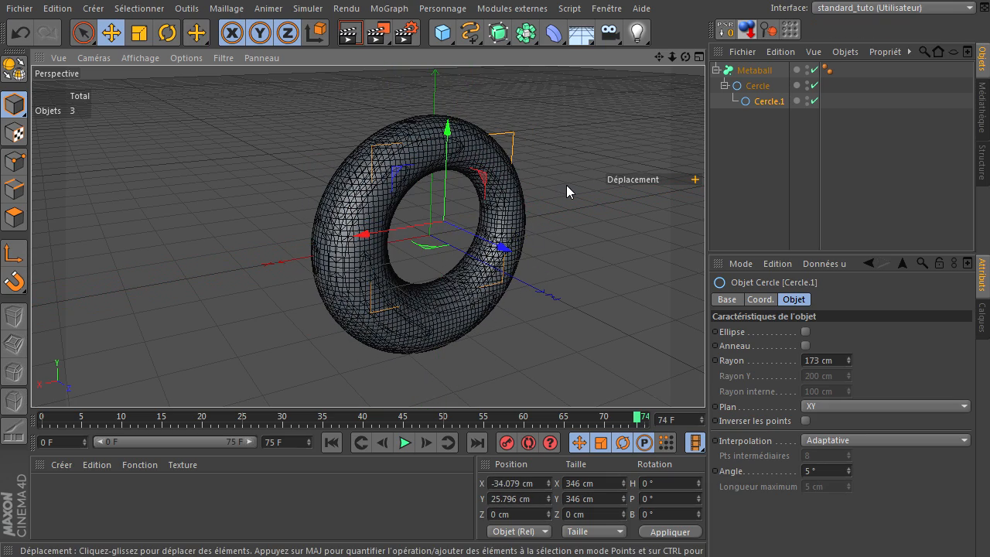
# Replace the two circles with a new Rectangle spline and put a copy of it inside the Metaball.
pyautogui.moveTo(739, 139); pyautogui.dragTo(774, 84)
pyautogui.press('Delete')
pyautogui.moveTo(470, 32); pyautogui.dragTo(614, 131)
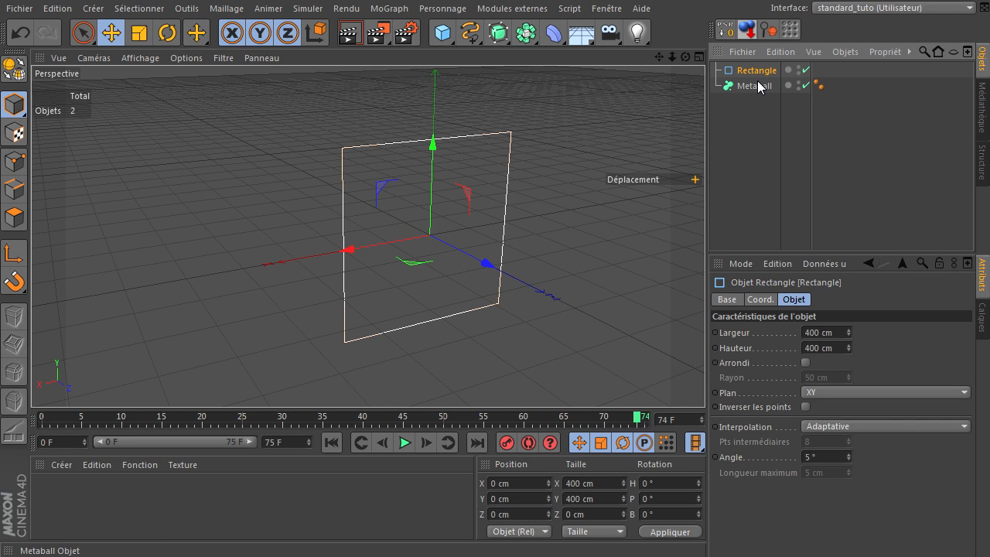
pyautogui.keyDown('ctrl'); pyautogui.moveTo(762, 75); pyautogui.dragTo(747, 101); pyautogui.keyUp('ctrl')
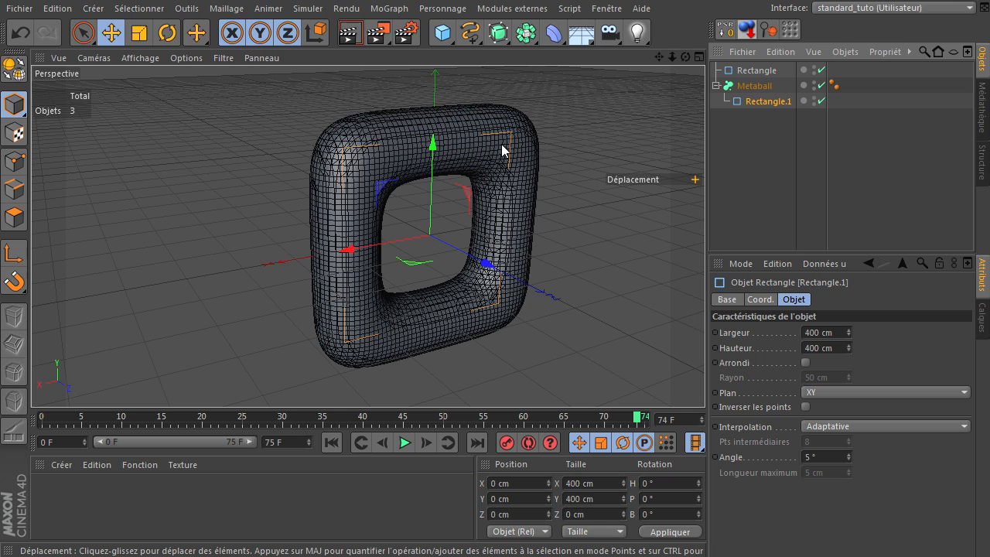
# Set the width of the original Rectangle outside the Metaball to 100 cm and nest it under Rectangle.1.
pyautogui.click(754, 71)
pyautogui.doubleClick(822, 333)
pyautogui.write('100')
pyautogui.press('Return')
pyautogui.click(758, 75)
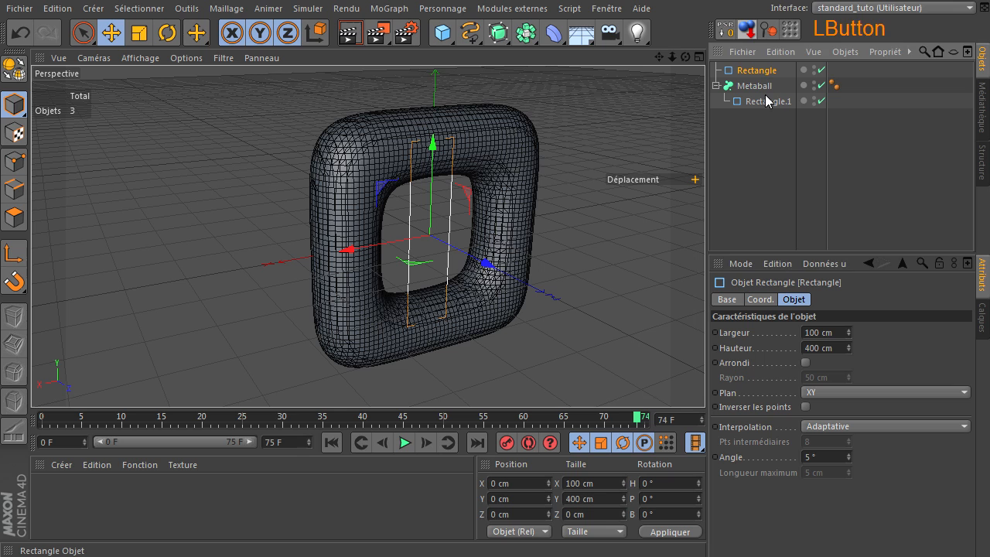
pyautogui.moveTo(767, 103); pyautogui.dragTo(766, 103)
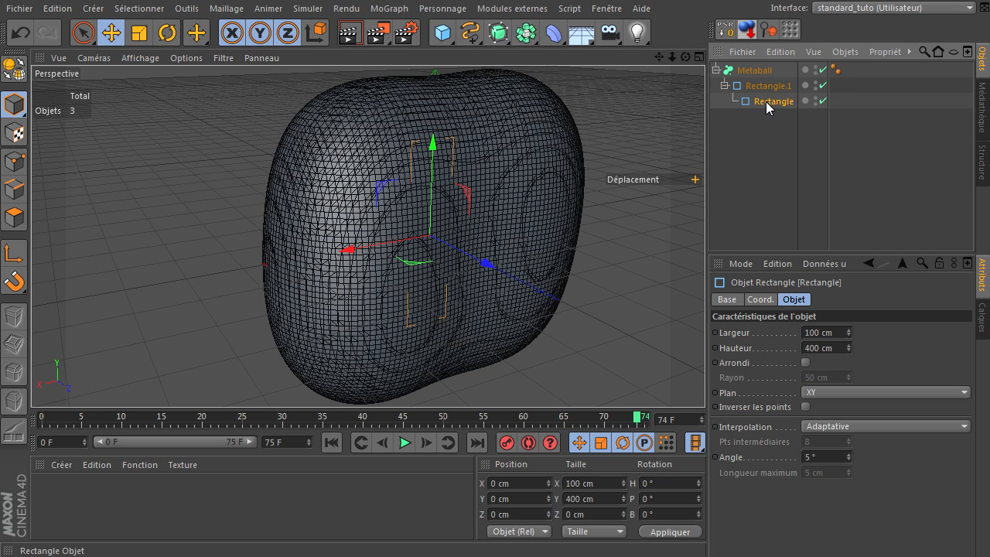
# Move the nested Rectangle along the X axis to about 77 cm and increase its width to 414 cm.
pyautogui.click(792, 104)
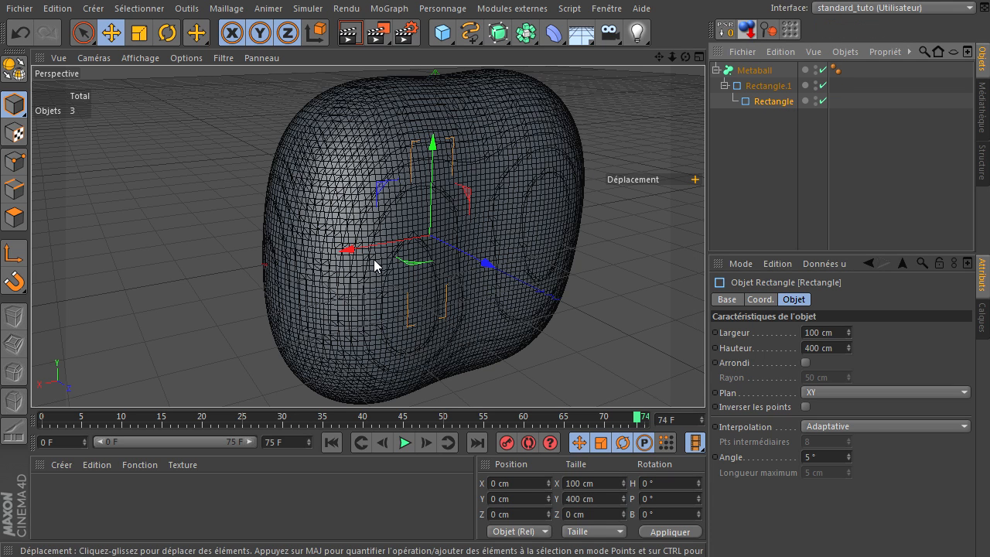
pyautogui.moveTo(361, 257); pyautogui.dragTo(326, 261)
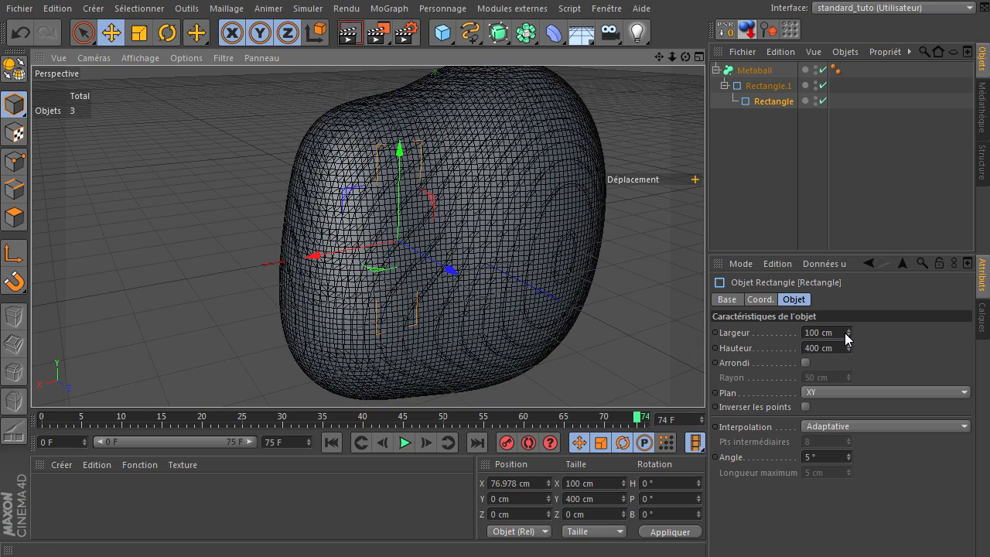
pyautogui.moveTo(846, 332)
pyautogui.mouseDown()
pyautogui.moveTo(864, 291)
pyautogui.moveTo(845, 329)
pyautogui.mouseUp()
# Shift Rectangle.1 to about X -27 cm and its child Rectangle to about X 27, Y 4 cm.
pyautogui.click(770, 86)
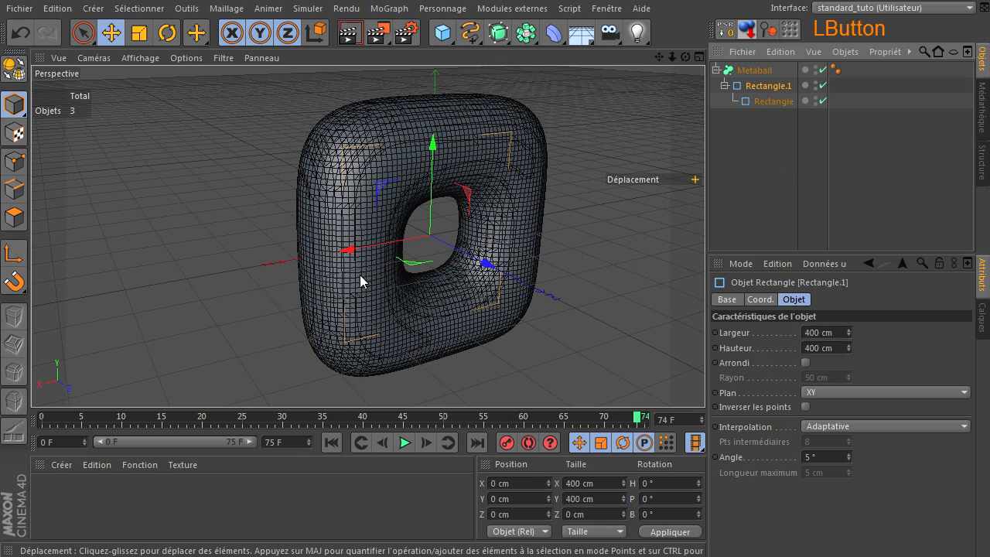
pyautogui.moveTo(359, 255); pyautogui.dragTo(351, 232)
pyautogui.click(739, 105)
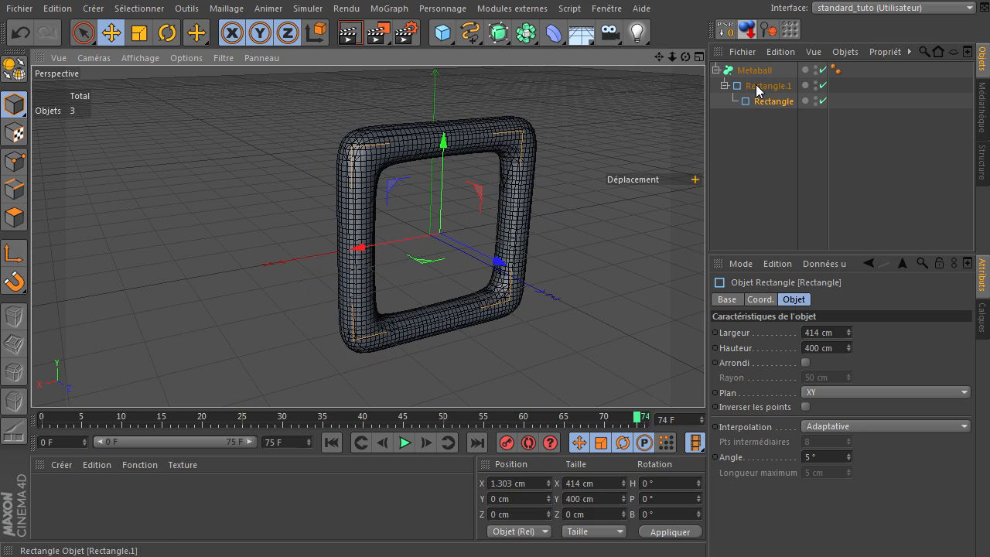
pyautogui.moveTo(391, 188)
pyautogui.mouseDown()
pyautogui.moveTo(352, 182)
pyautogui.moveTo(378, 161)
pyautogui.moveTo(459, 177)
pyautogui.moveTo(402, 253)
pyautogui.moveTo(382, 263)
pyautogui.moveTo(407, 214)
pyautogui.moveTo(398, 220)
pyautogui.moveTo(387, 183)
pyautogui.moveTo(402, 166)
pyautogui.moveTo(379, 192)
pyautogui.mouseUp()
# Unnest Rectangle so it sits directly under the Metaball, and move it to about X -407, Y -247 cm.
pyautogui.click(749, 106)
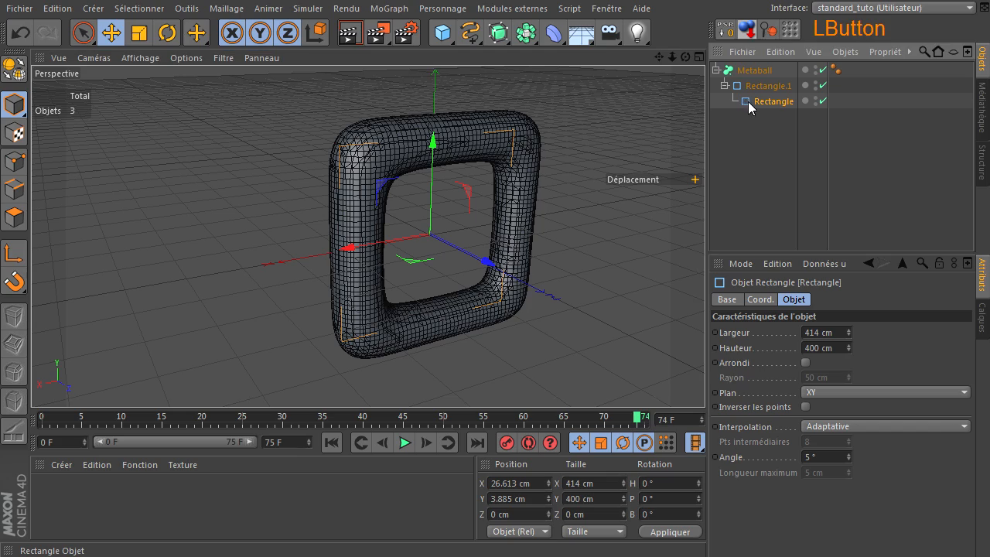
pyautogui.moveTo(766, 81); pyautogui.dragTo(766, 84)
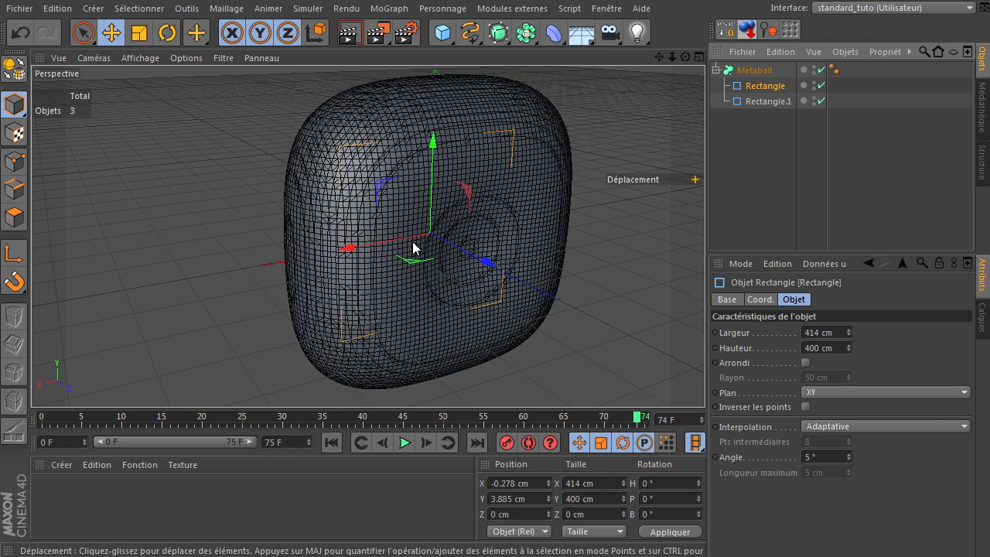
pyautogui.moveTo(373, 251); pyautogui.dragTo(506, 221)
pyautogui.moveTo(585, 120); pyautogui.dragTo(576, 221)
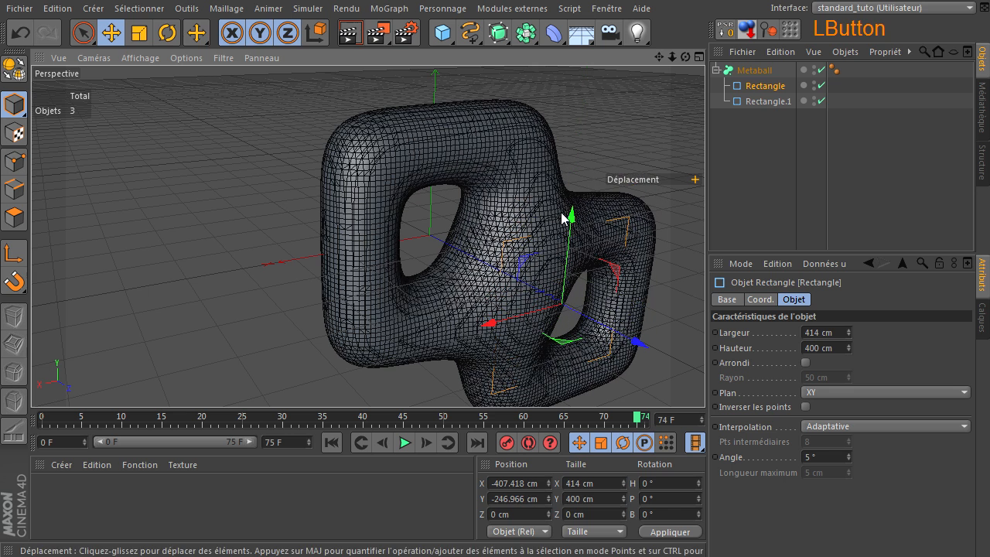
# Set the Metaball's hull value (Valeur de coque) to 110 % and finally to 200 %.
pyautogui.click(766, 70)
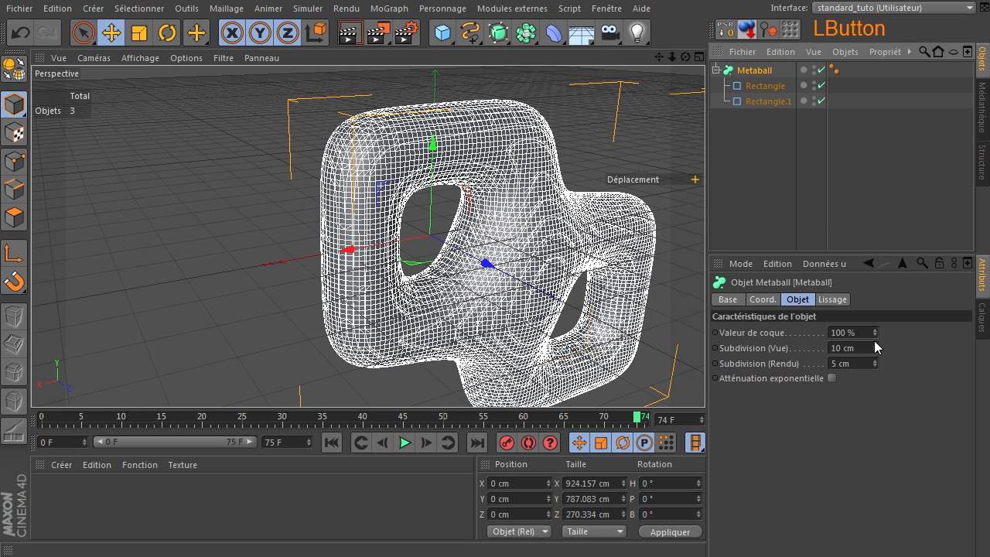
pyautogui.click(863, 334)
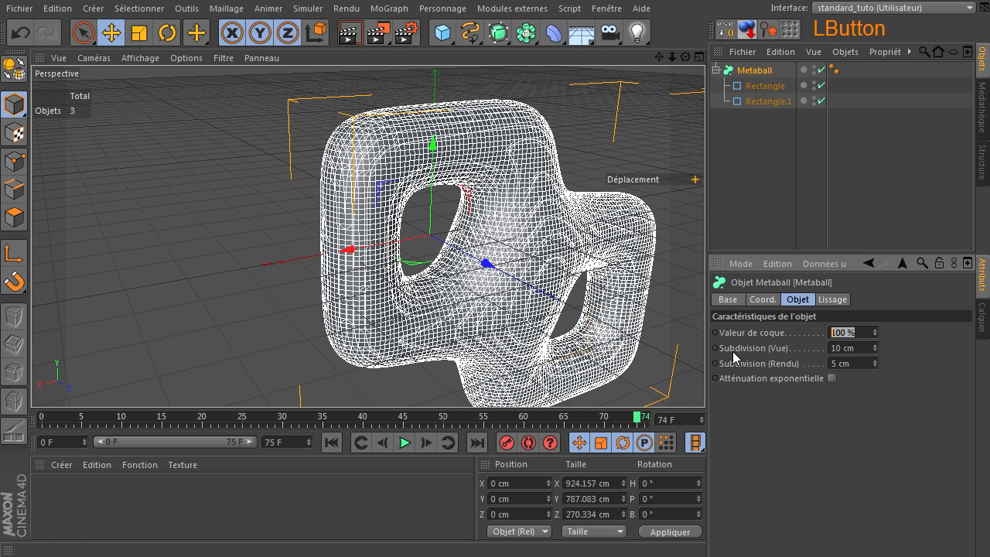
pyautogui.write('1')
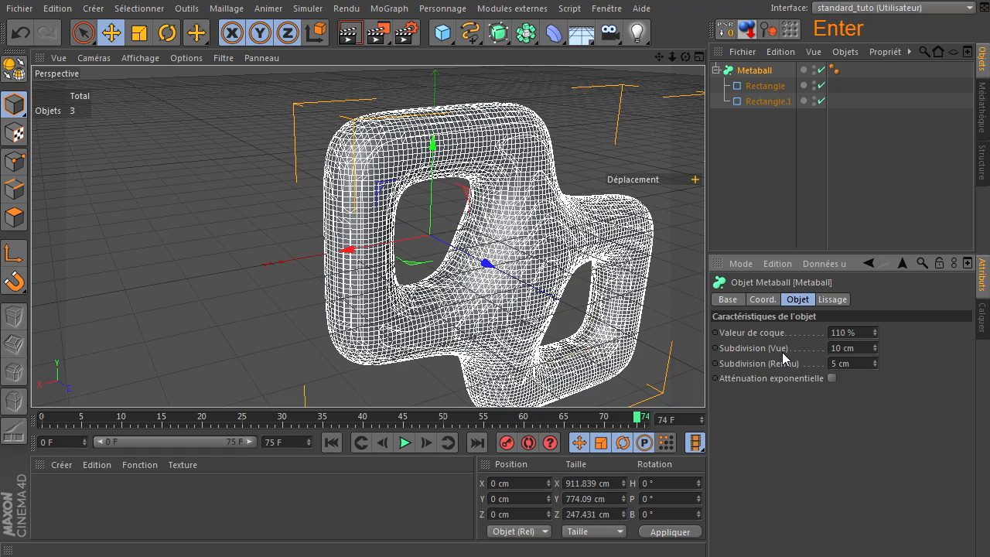
pyautogui.moveTo(872, 334); pyautogui.dragTo(716, 352)
pyautogui.write('200')
pyautogui.press('Return')
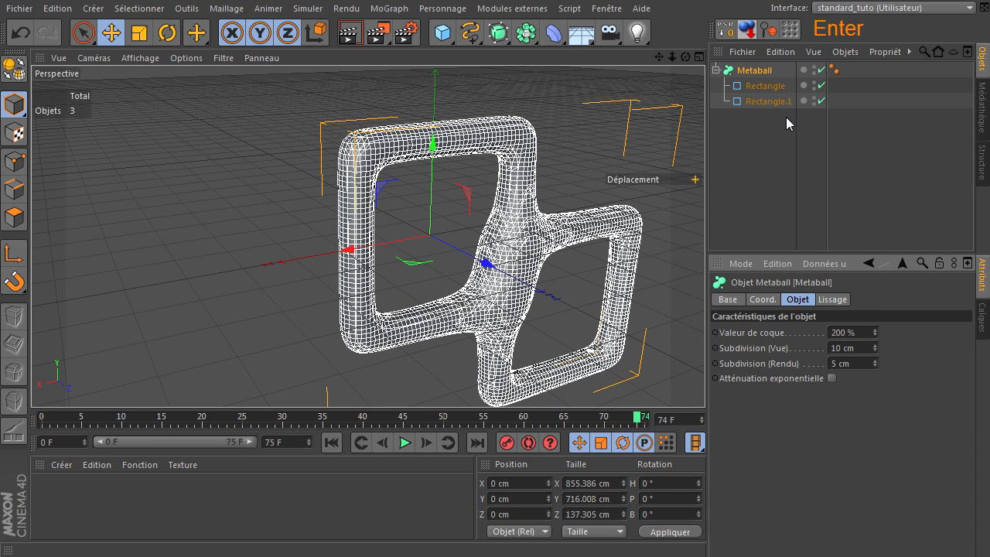
# Compare the dimensions of the two rectangles and set the width of Rectangle to 400 cm.
pyautogui.click(778, 86)
pyautogui.click(768, 102)
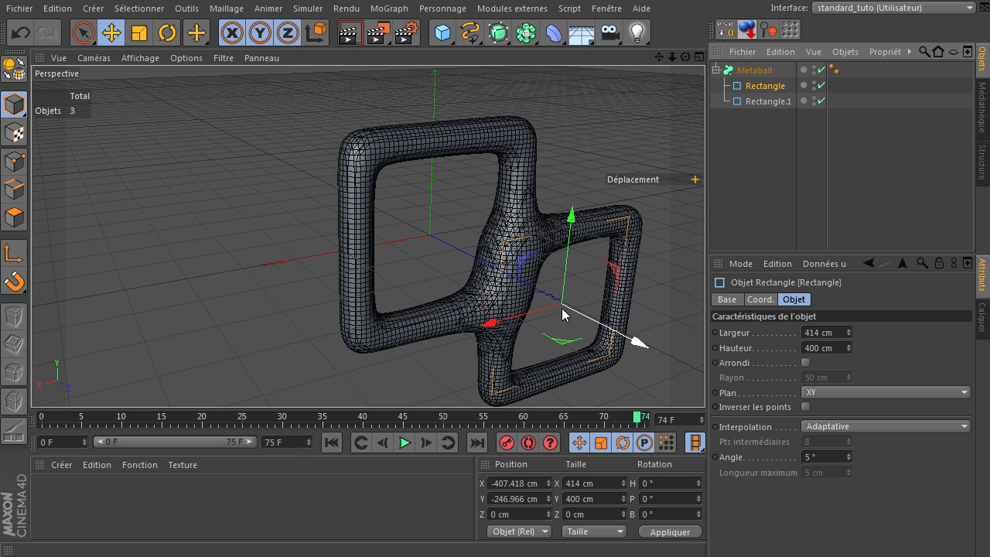
pyautogui.click(749, 99)
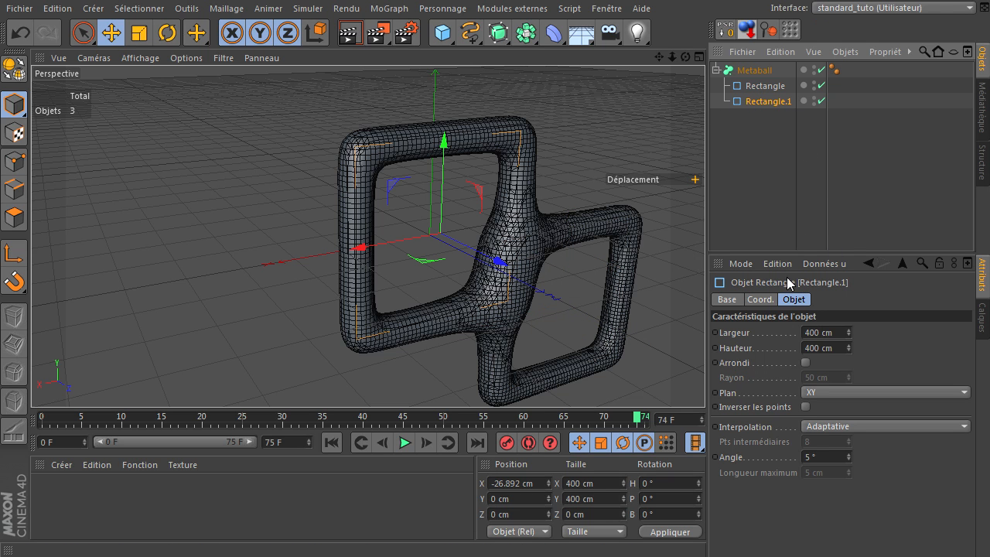
pyautogui.click(773, 89)
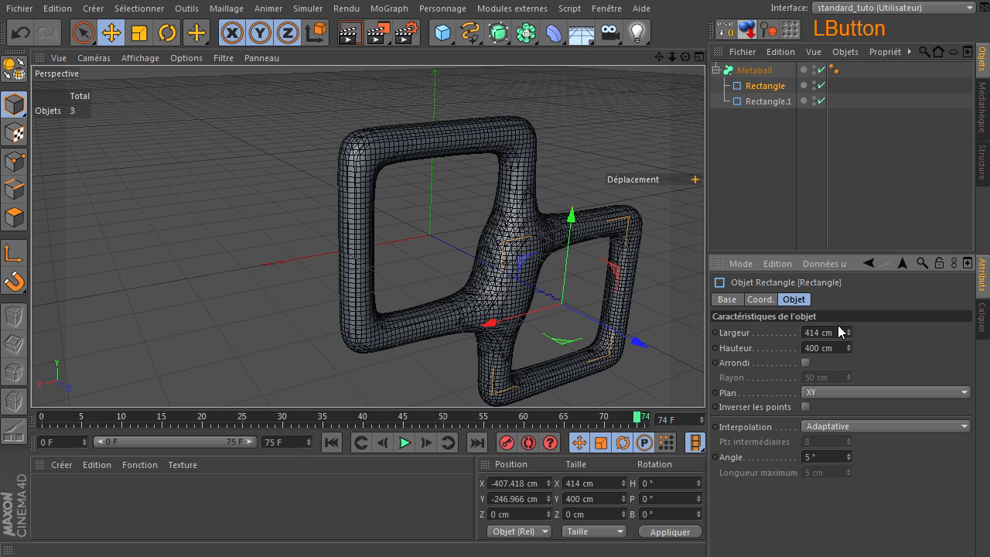
pyautogui.write('100')
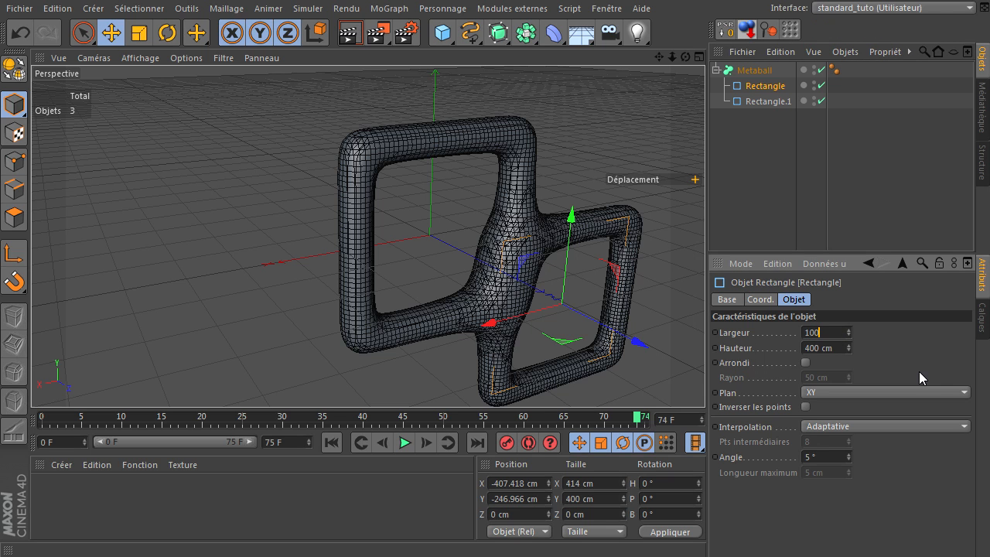
pyautogui.click(833, 333)
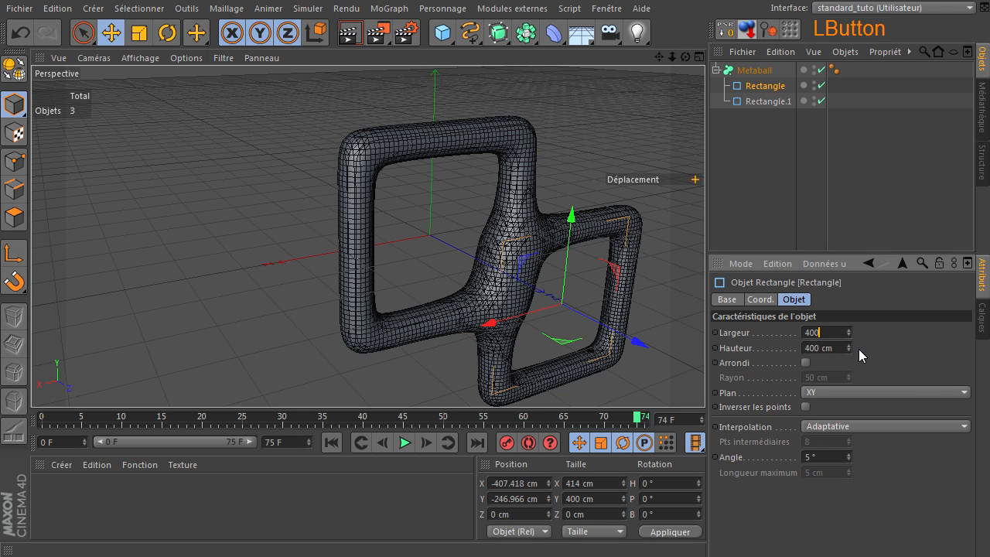
pyautogui.press('Return')
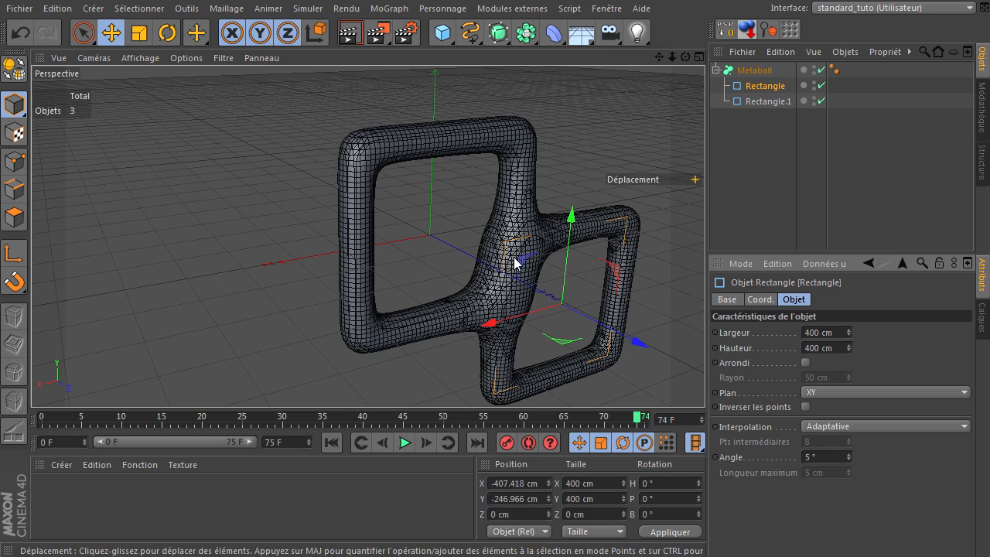
# Move Rectangle to about X -201, Y -156 cm and nest it under Rectangle.1.
pyautogui.moveTo(524, 271); pyautogui.dragTo(460, 246)
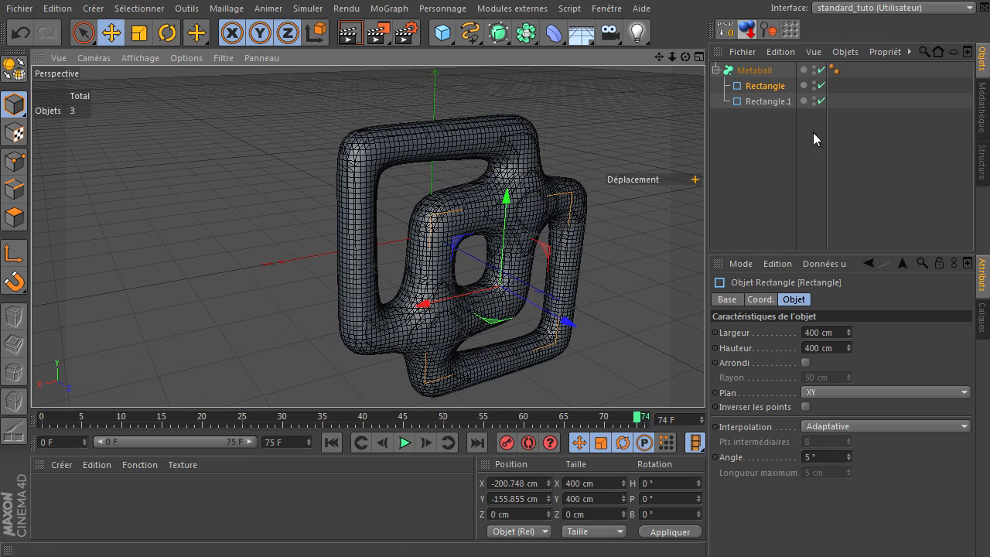
pyautogui.click(770, 94)
pyautogui.moveTo(775, 108); pyautogui.dragTo(774, 103)
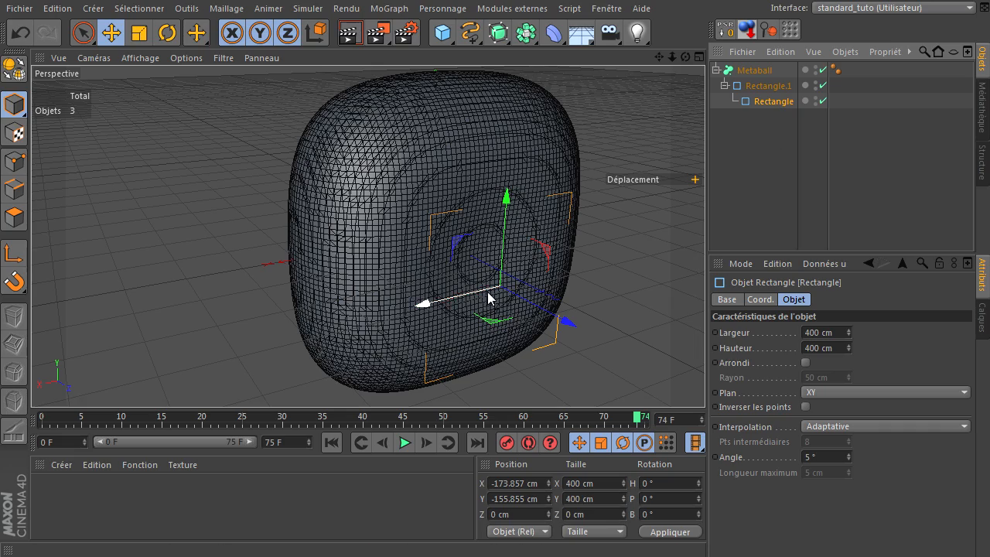
# Move the nested Rectangle to about X -27, Y -1 cm and finally to about X -65, Y 7 cm.
pyautogui.moveTo(429, 307); pyautogui.dragTo(348, 307)
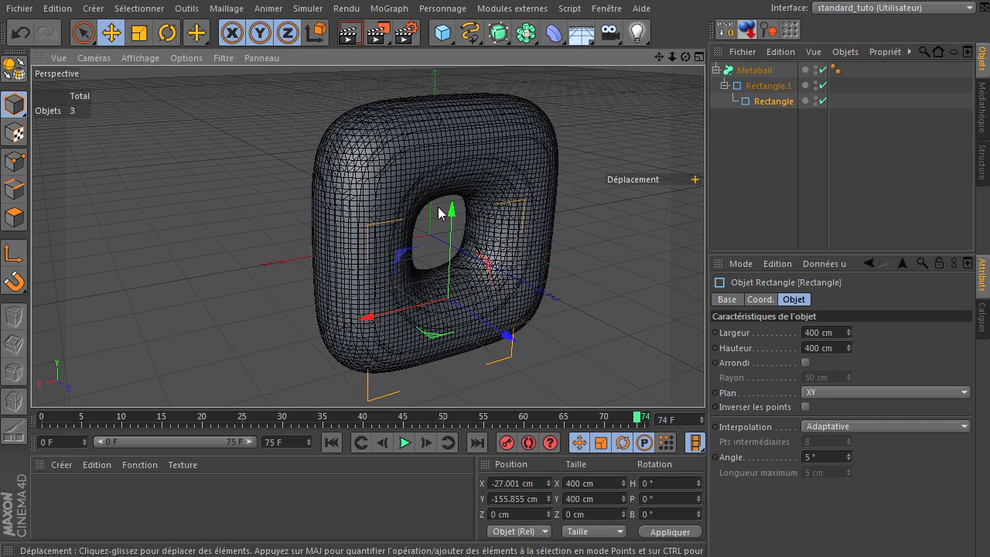
pyautogui.moveTo(451, 217); pyautogui.dragTo(472, 148)
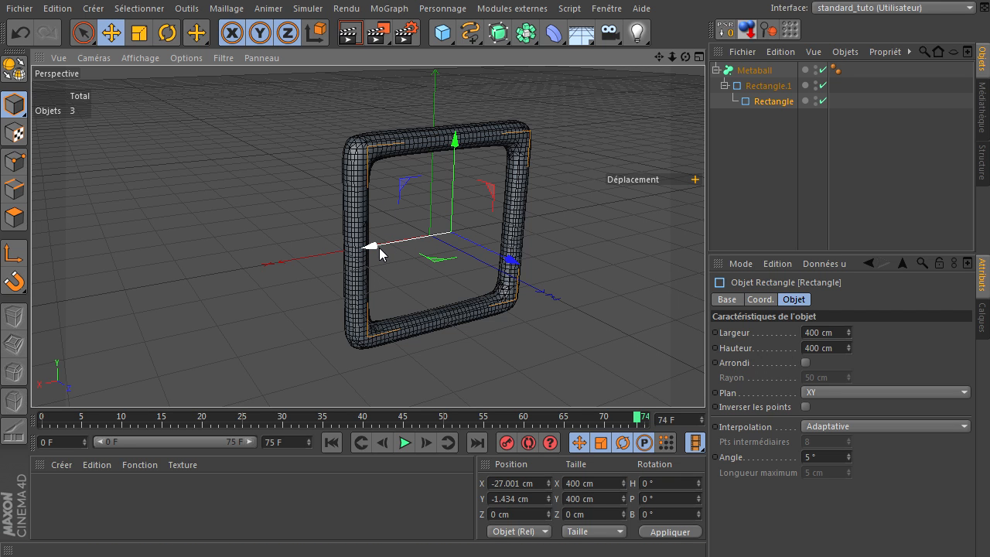
pyautogui.moveTo(376, 246)
pyautogui.mouseDown()
pyautogui.moveTo(437, 232)
pyautogui.moveTo(389, 234)
pyautogui.mouseUp()
pyautogui.moveTo(410, 185)
pyautogui.mouseDown()
pyautogui.moveTo(340, 190)
pyautogui.moveTo(317, 166)
pyautogui.moveTo(393, 121)
pyautogui.moveTo(455, 112)
pyautogui.moveTo(481, 161)
pyautogui.moveTo(472, 222)
pyautogui.moveTo(393, 270)
pyautogui.moveTo(350, 245)
pyautogui.moveTo(371, 181)
pyautogui.moveTo(411, 155)
pyautogui.moveTo(456, 155)
pyautogui.moveTo(369, 225)
pyautogui.moveTo(404, 163)
pyautogui.moveTo(354, 232)
pyautogui.moveTo(376, 162)
pyautogui.moveTo(413, 181)
pyautogui.mouseUp()
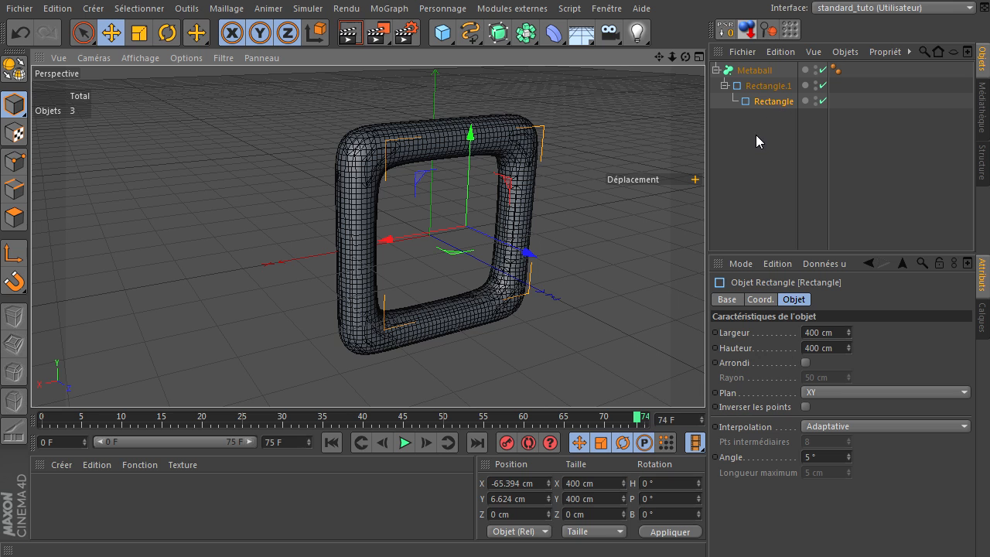
# Delete both rectangle splines from the Metaball.
pyautogui.moveTo(741, 148); pyautogui.dragTo(771, 85)
pyautogui.press('Delete')
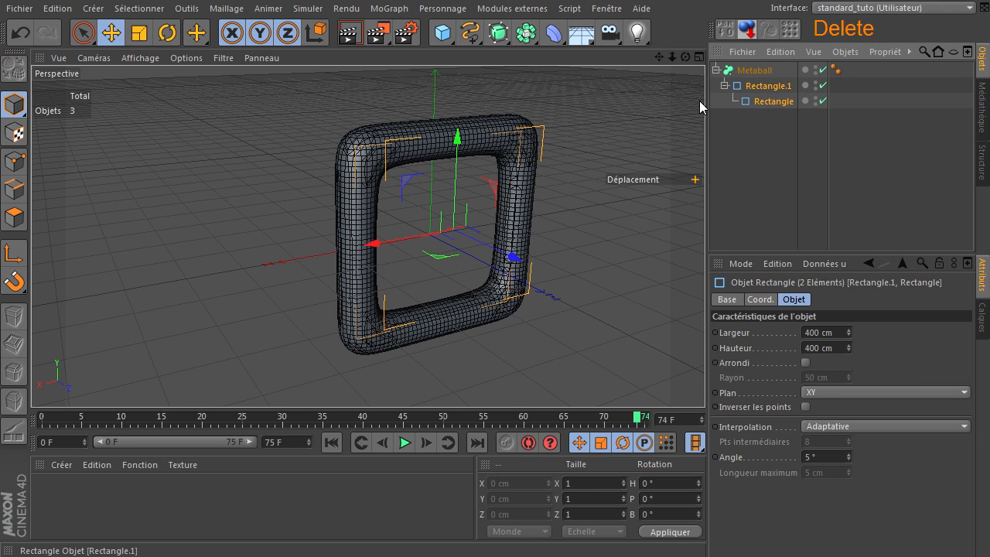
# Add a circle spline under the Metaball with a copy nested beneath it, and move the copy to about X -97, Y -62 cm.
pyautogui.moveTo(470, 32); pyautogui.dragTo(630, 102)
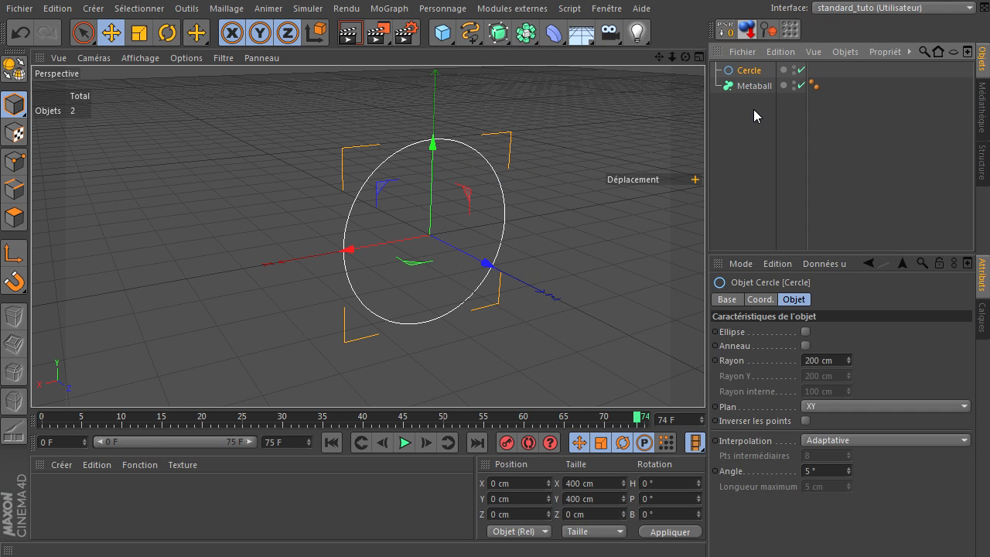
pyautogui.moveTo(741, 77); pyautogui.dragTo(771, 87)
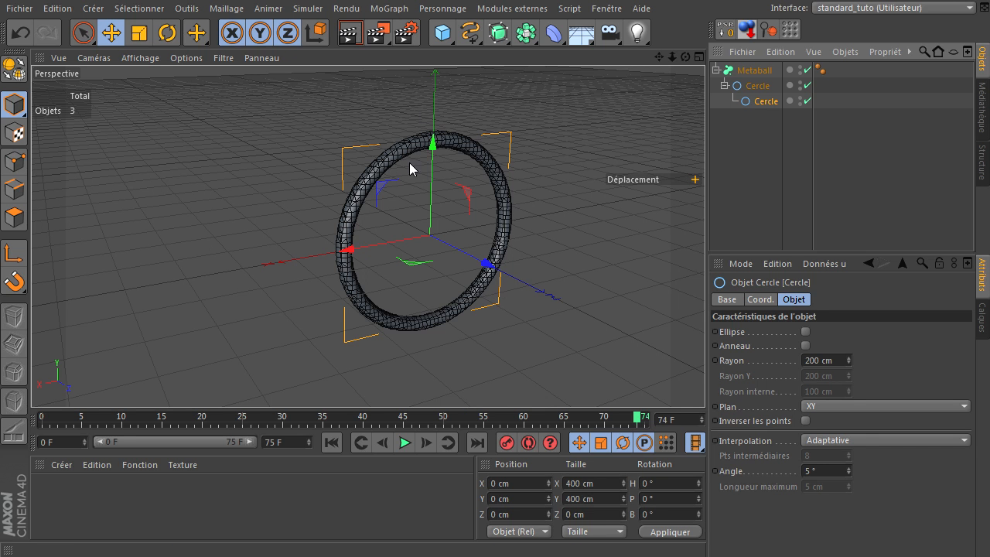
pyautogui.moveTo(382, 187); pyautogui.dragTo(430, 215)
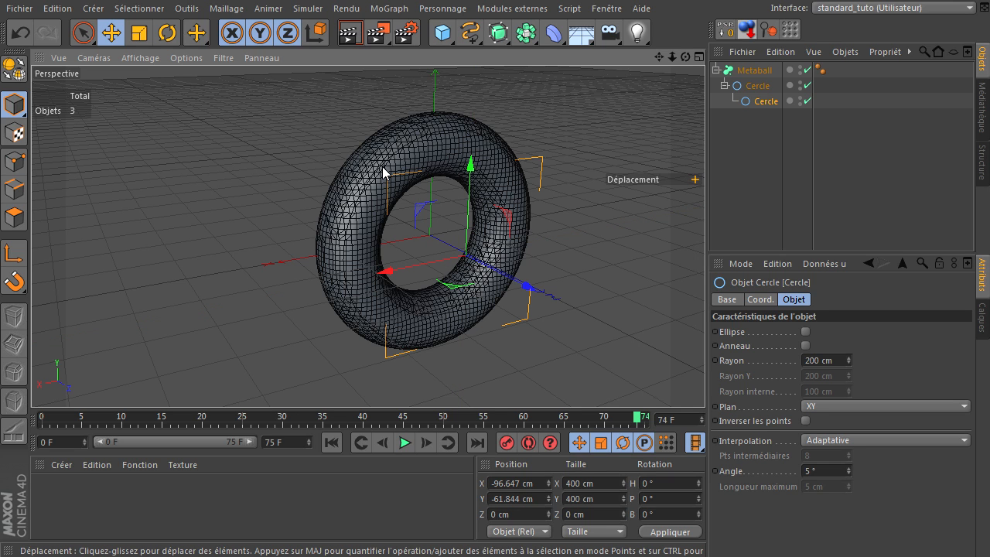
# Set the nested circle's radius to 100 cm and shift it slightly within the outer circle's plane.
pyautogui.click(768, 103)
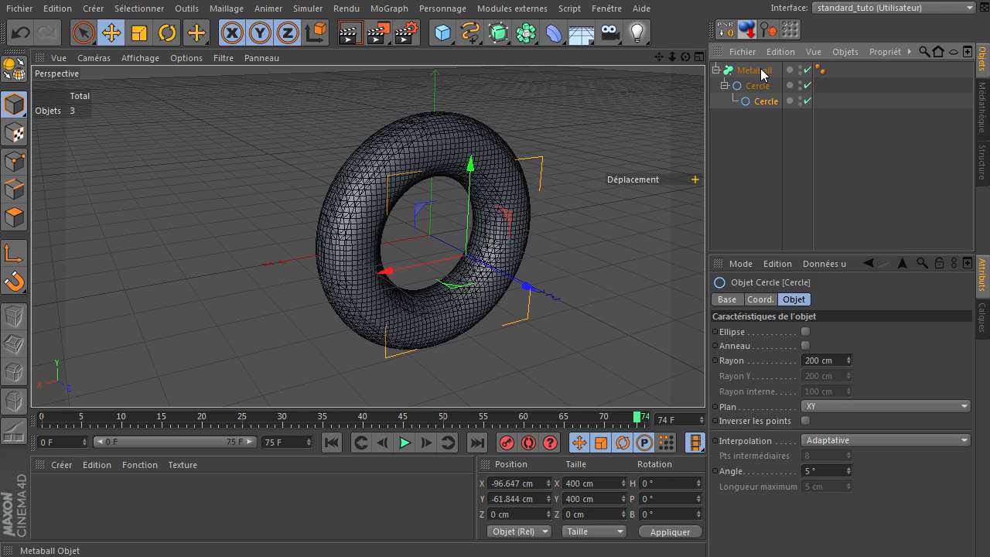
pyautogui.doubleClick(818, 360)
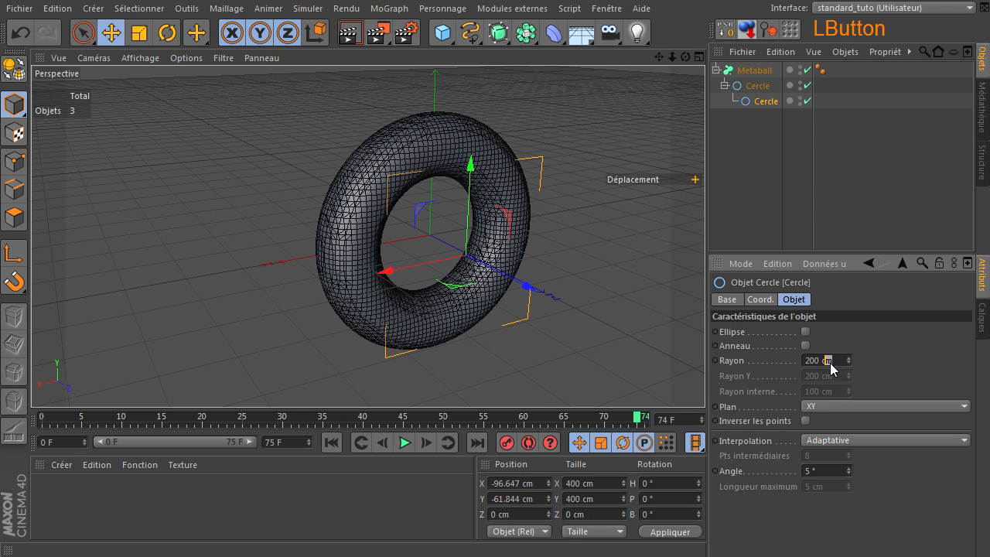
pyautogui.write('100')
pyautogui.press('Return')
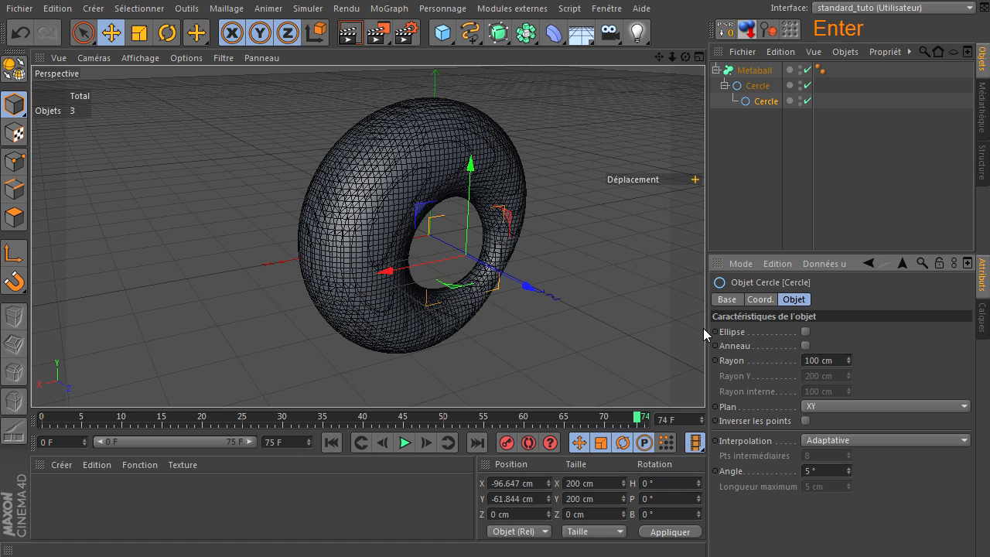
pyautogui.moveTo(686, 57); pyautogui.dragTo(700, 378)
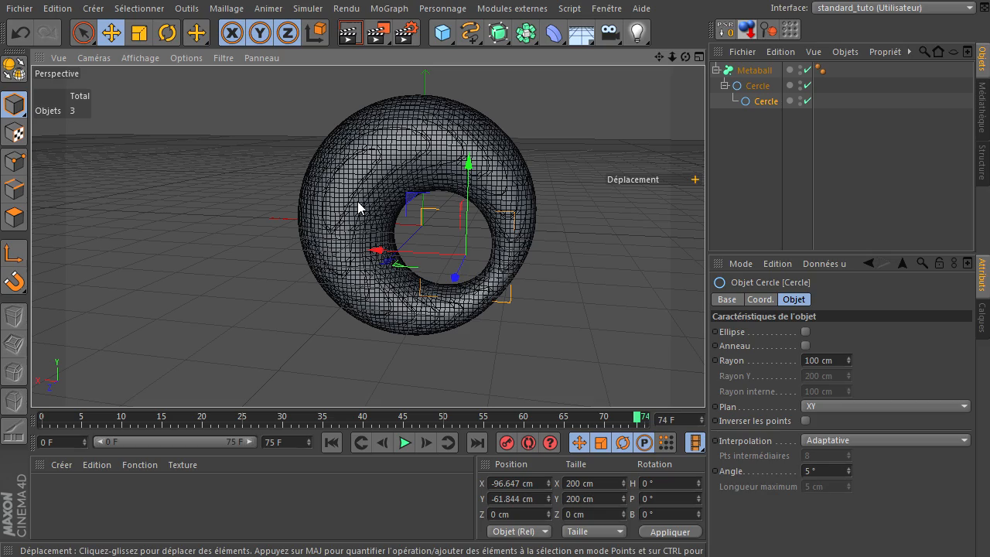
pyautogui.moveTo(405, 208); pyautogui.dragTo(455, 188)
# Delete both circle splines from the Metaball.
pyautogui.click(757, 182)
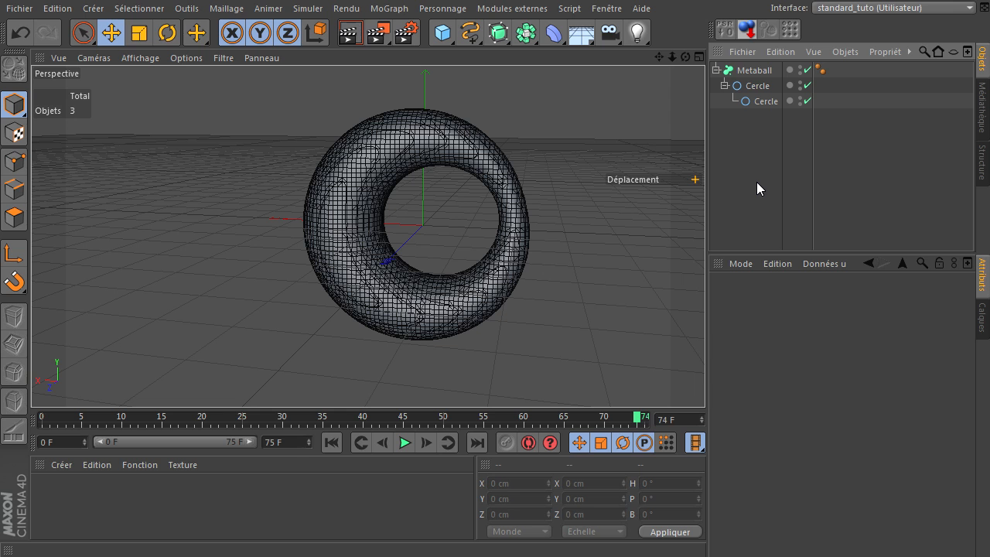
pyautogui.click(759, 87)
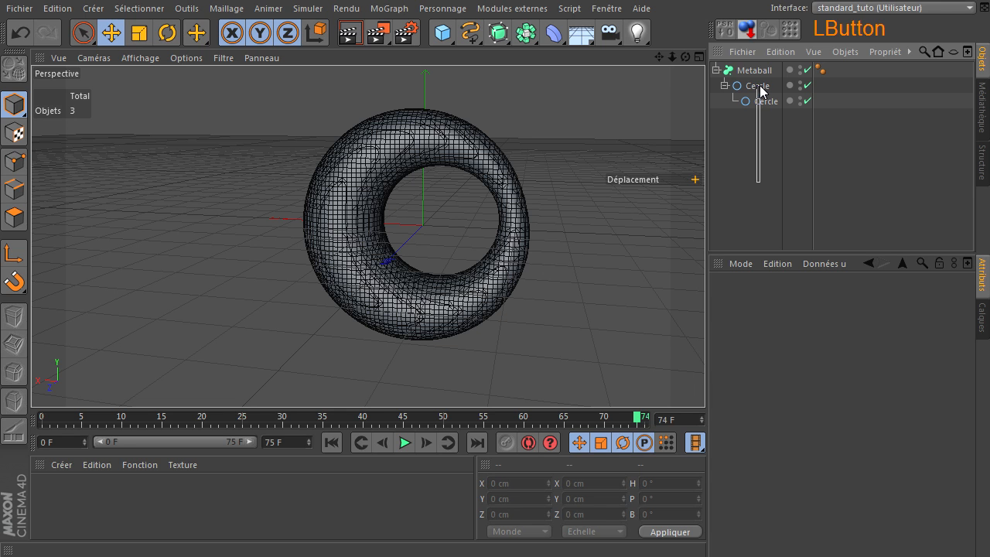
pyautogui.press('Delete')
pyautogui.click(749, 129)
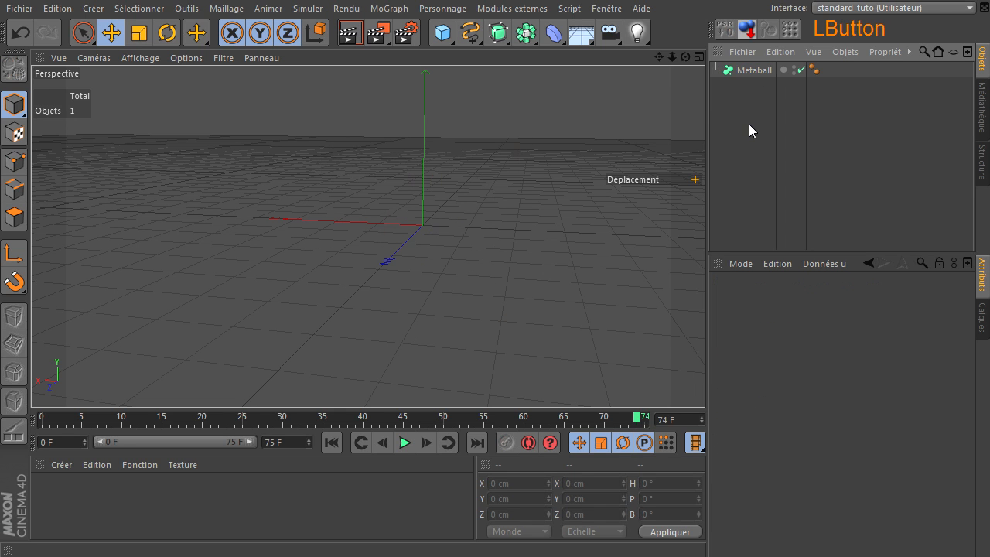
pyautogui.click(470, 33)
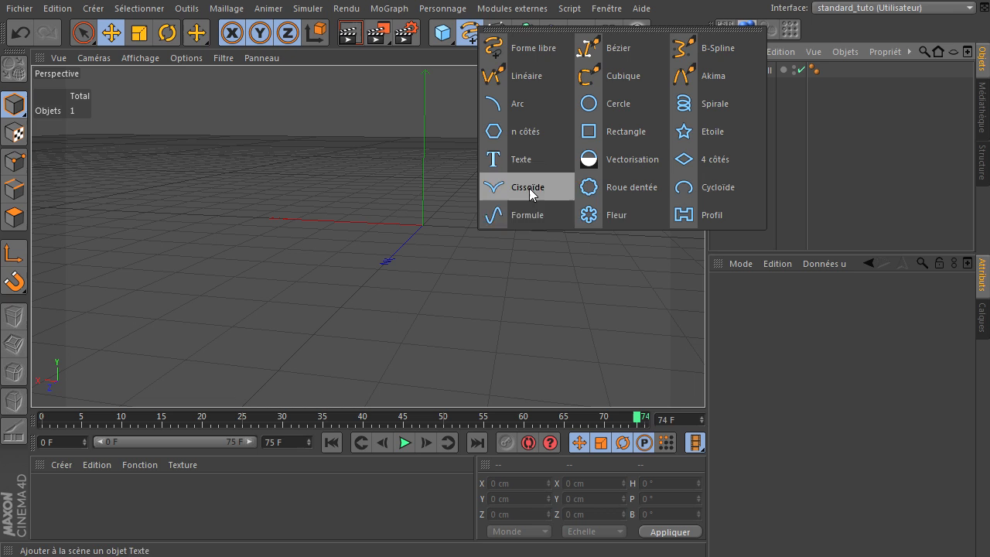
pyautogui.click(836, 198)
pyautogui.click(442, 33)
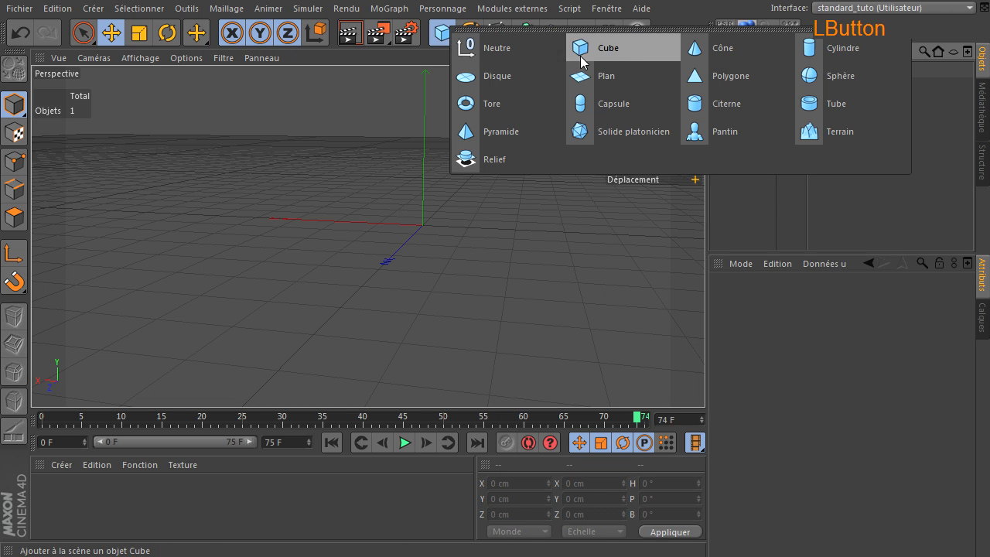
pyautogui.click(827, 209)
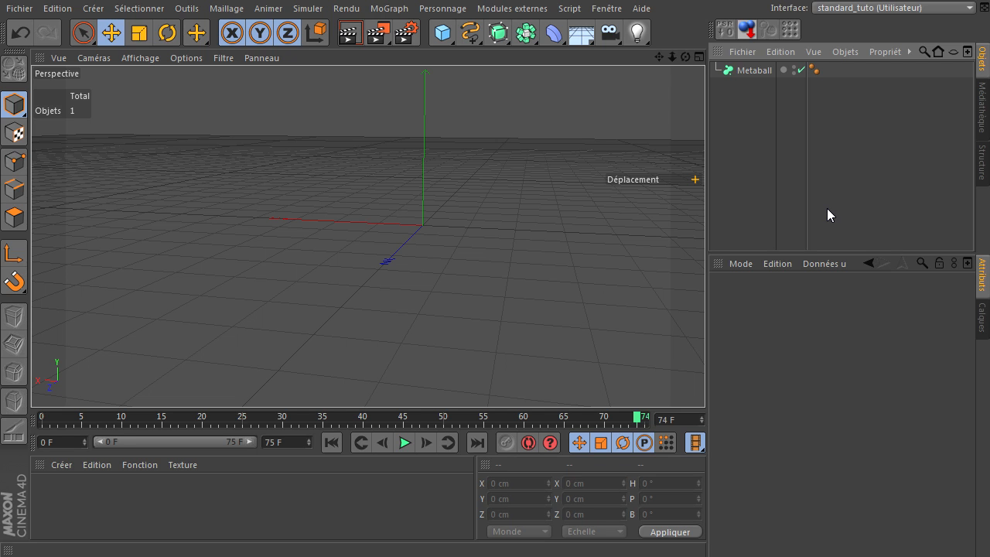
pyautogui.click(389, 8)
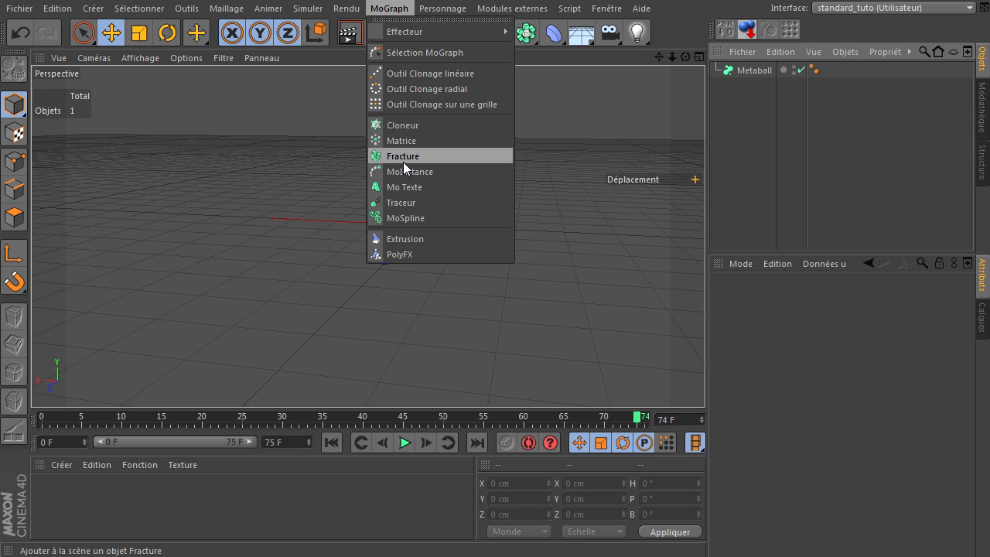
pyautogui.click(862, 118)
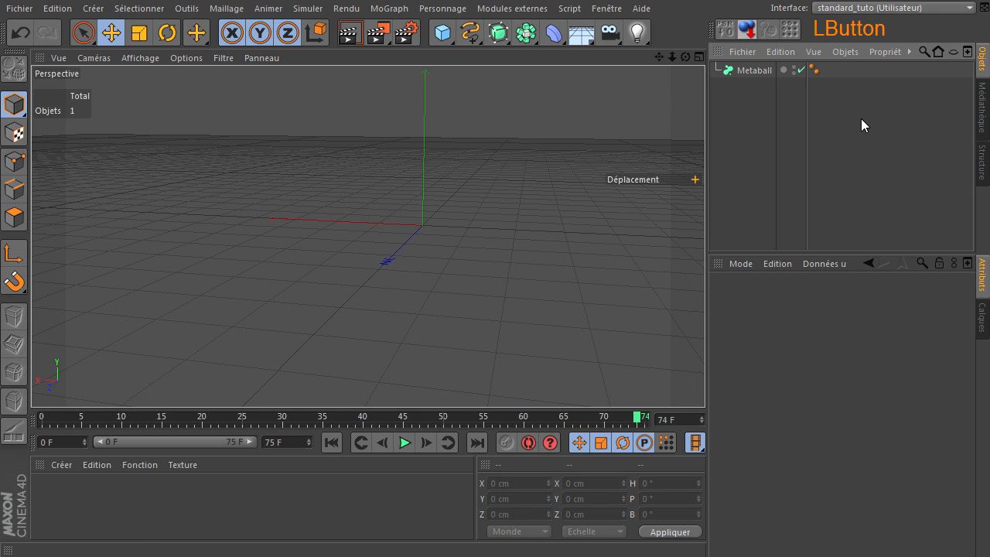
# Draw an open four-point cubic spline (Cubique) arching across the ground plane in the perspective view.
pyautogui.moveTo(470, 33); pyautogui.dragTo(501, 75)
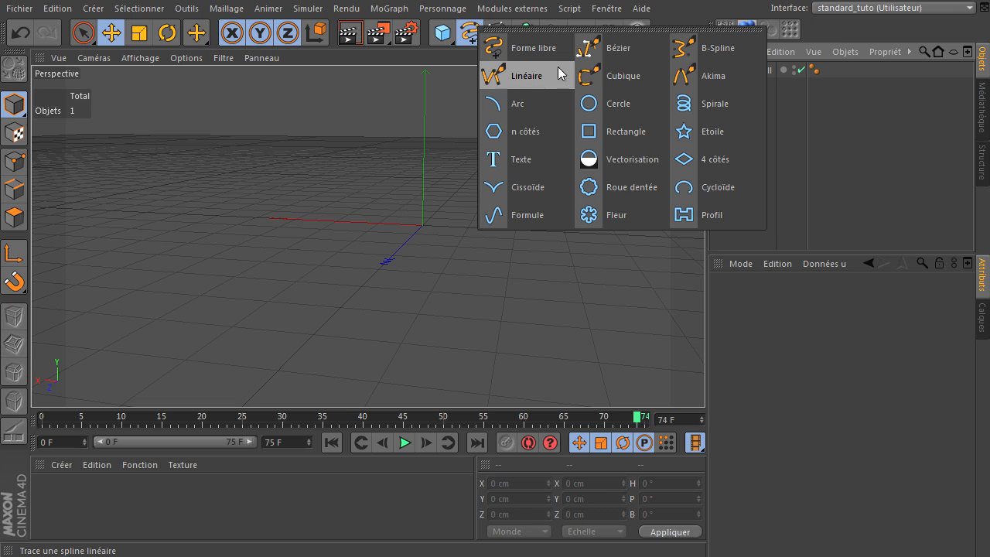
pyautogui.click(612, 75)
pyautogui.click(168, 292)
pyautogui.click(300, 212)
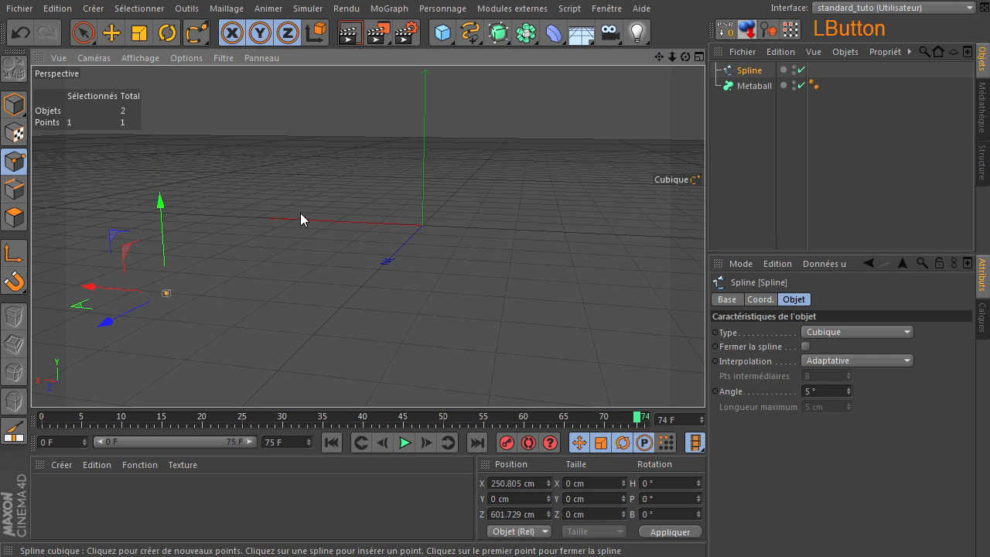
pyautogui.click(535, 205)
pyautogui.click(504, 314)
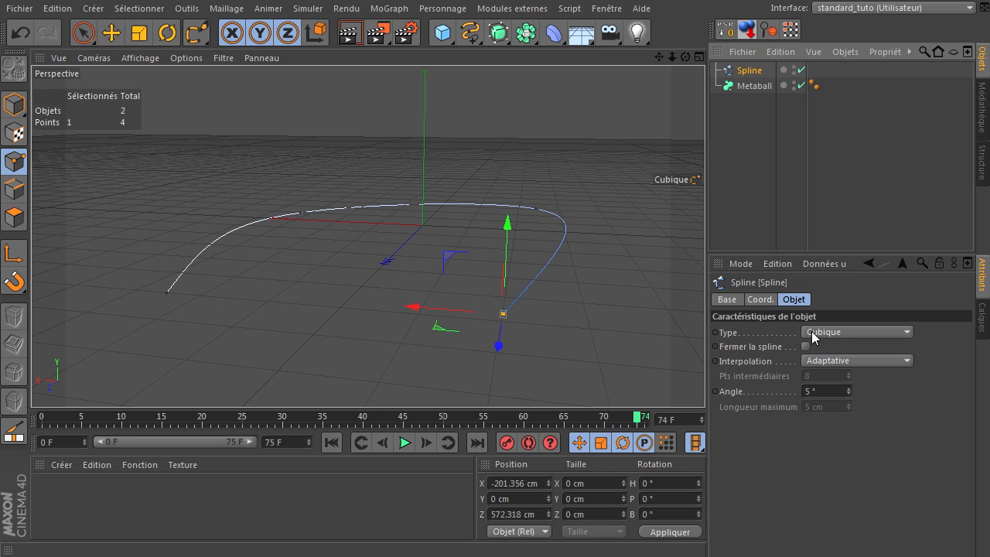
# Nest the spline under the Metaball and set its interpolation to Sans and finally to Naturelle.
pyautogui.moveTo(757, 71); pyautogui.dragTo(760, 85)
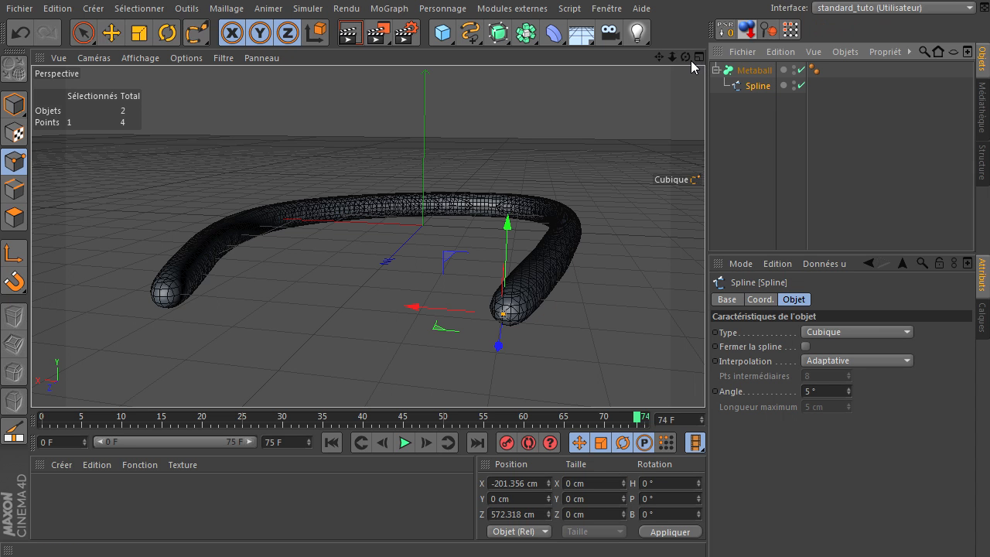
pyautogui.moveTo(685, 57); pyautogui.dragTo(764, 470)
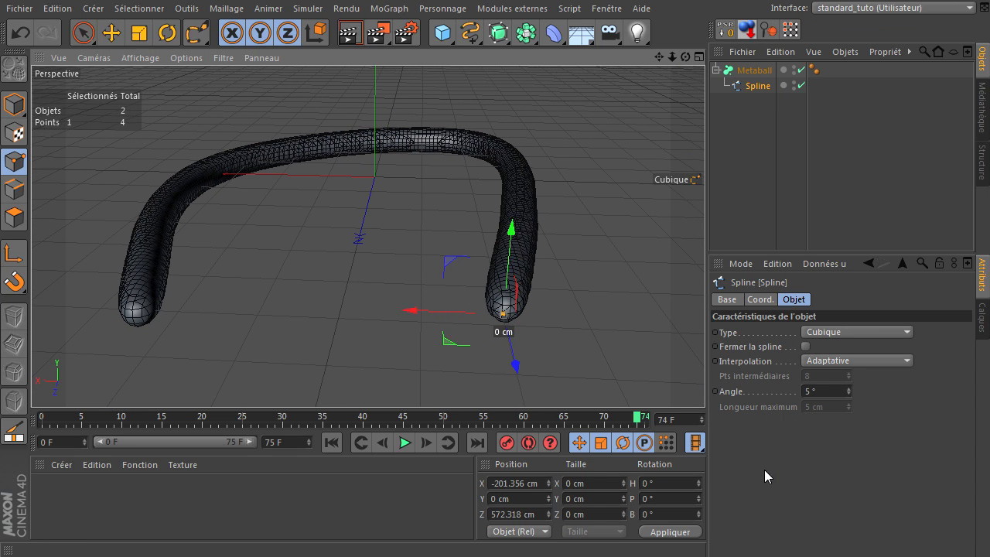
pyautogui.click(842, 363)
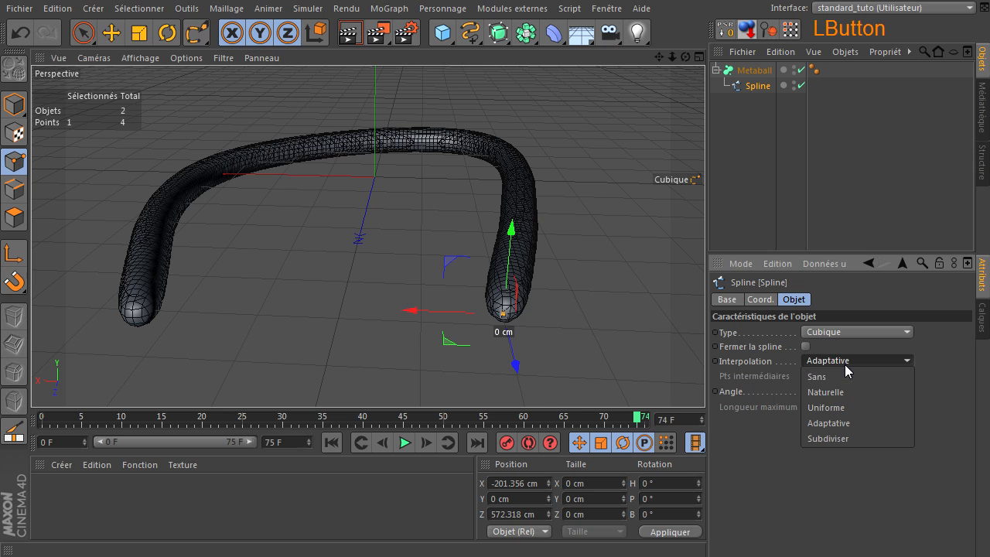
pyautogui.click(842, 377)
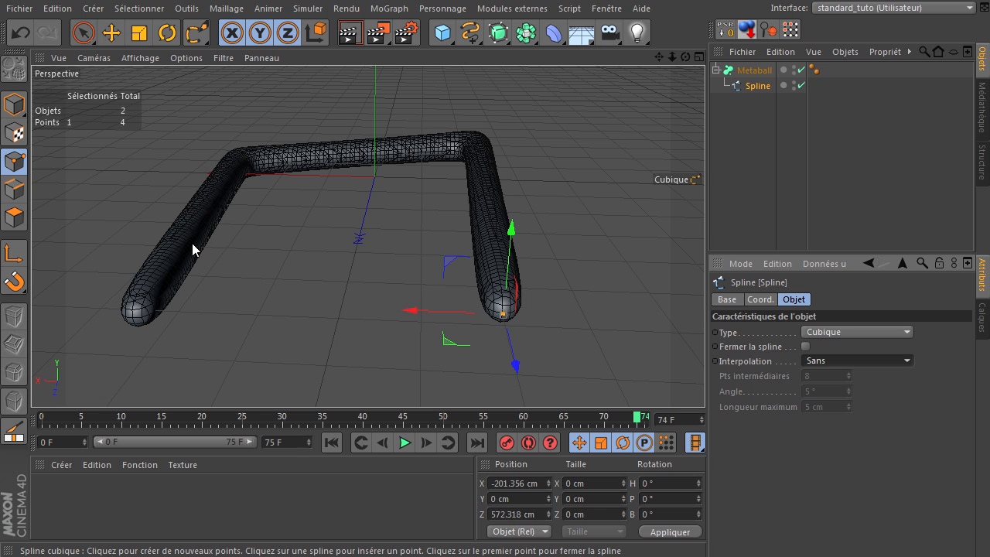
pyautogui.click(841, 360)
pyautogui.click(837, 391)
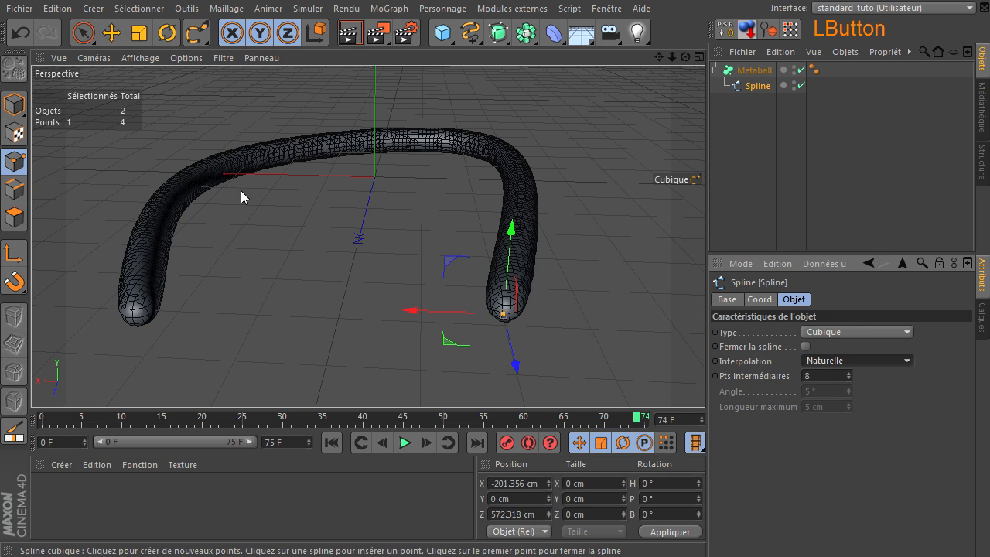
# Change the spline's type to Akima and finally to B-Spline.
pyautogui.click(836, 330)
pyautogui.click(828, 376)
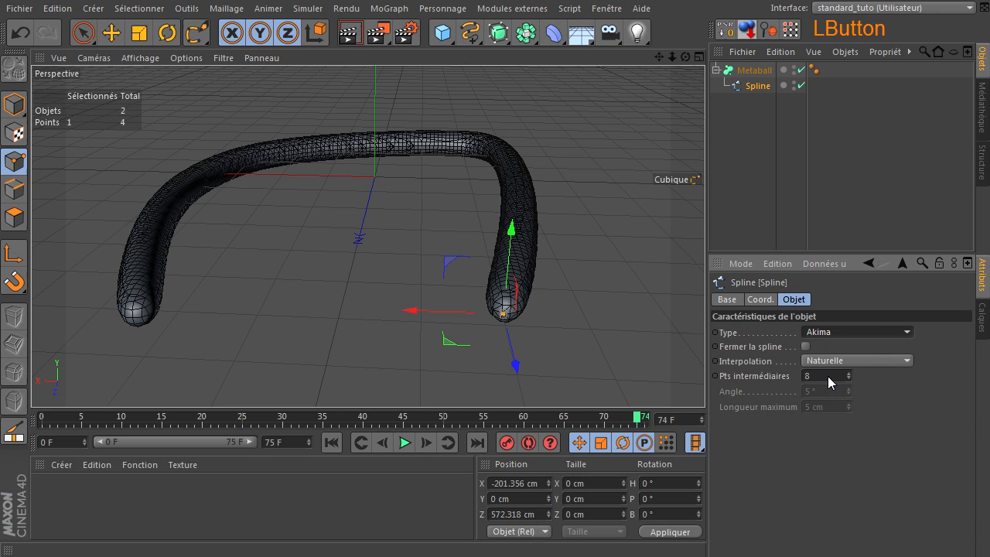
pyautogui.click(867, 330)
pyautogui.click(868, 394)
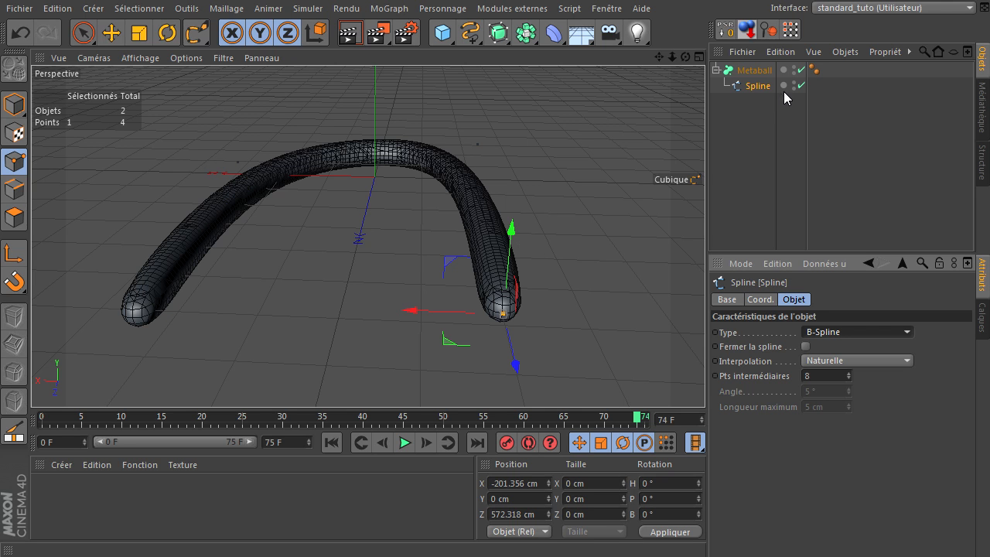
# Add a Metaball tag to the spline, set its radius (Rayon) to 10 cm, and reselect the spline.
pyautogui.rightClick(757, 86)
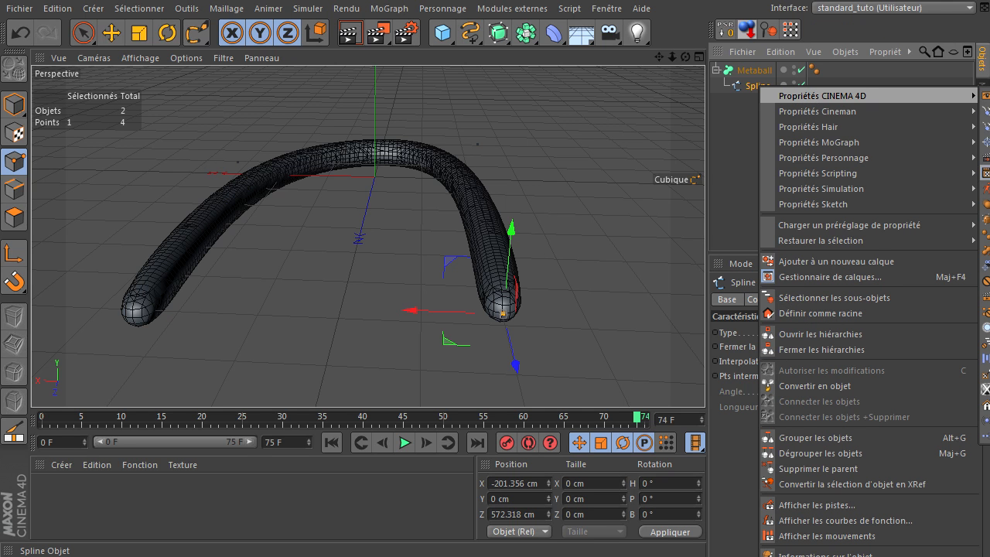
pyautogui.click(986, 250)
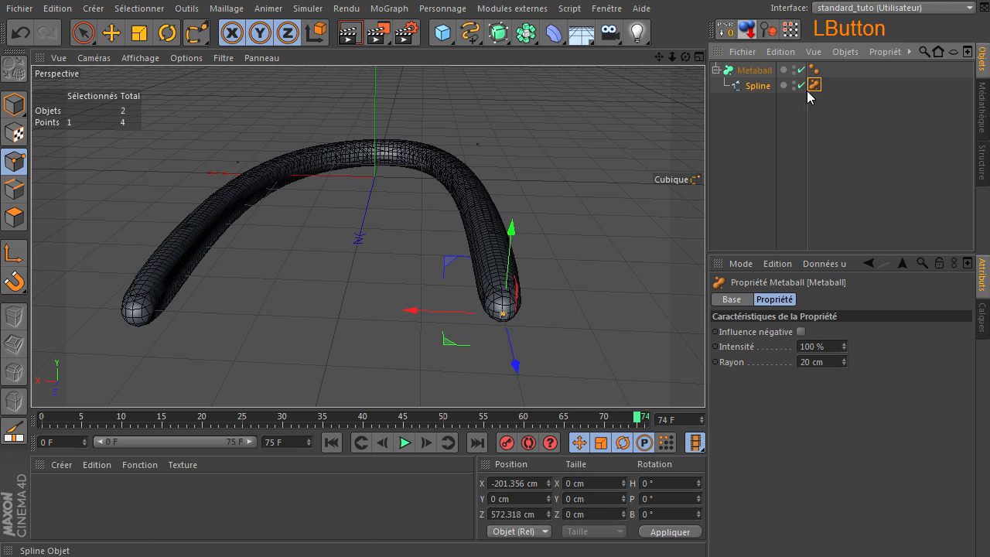
pyautogui.moveTo(847, 365); pyautogui.dragTo(845, 360)
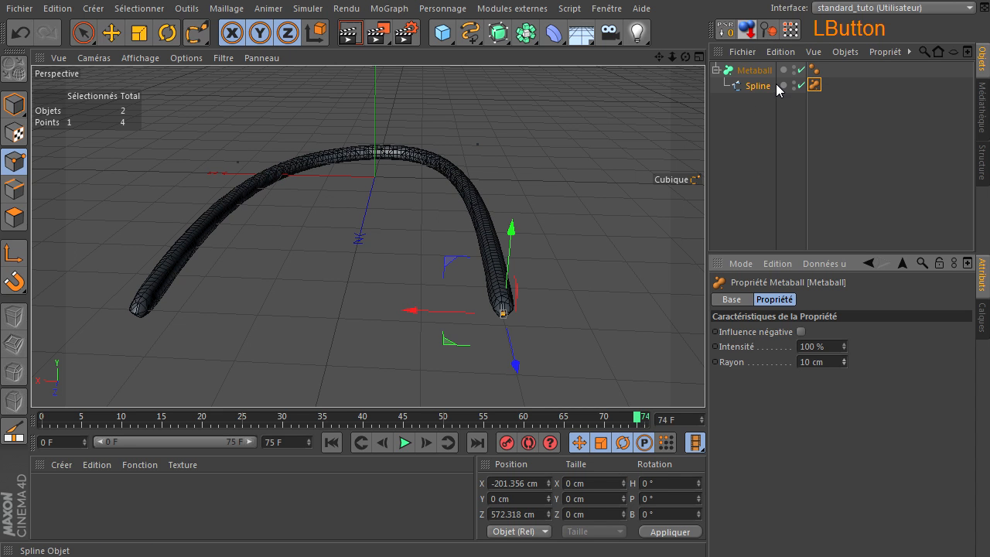
pyautogui.click(758, 85)
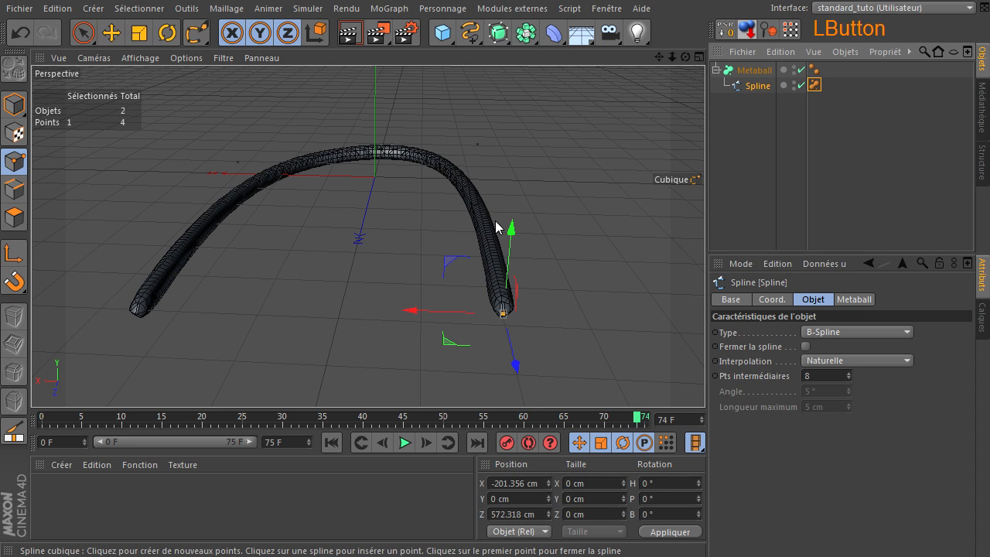
# Duplicate the spline under the Metaball and move the copy about -213 cm along X.
pyautogui.keyDown('ctrl'); pyautogui.moveTo(746, 89); pyautogui.dragTo(763, 80); pyautogui.keyUp('ctrl')
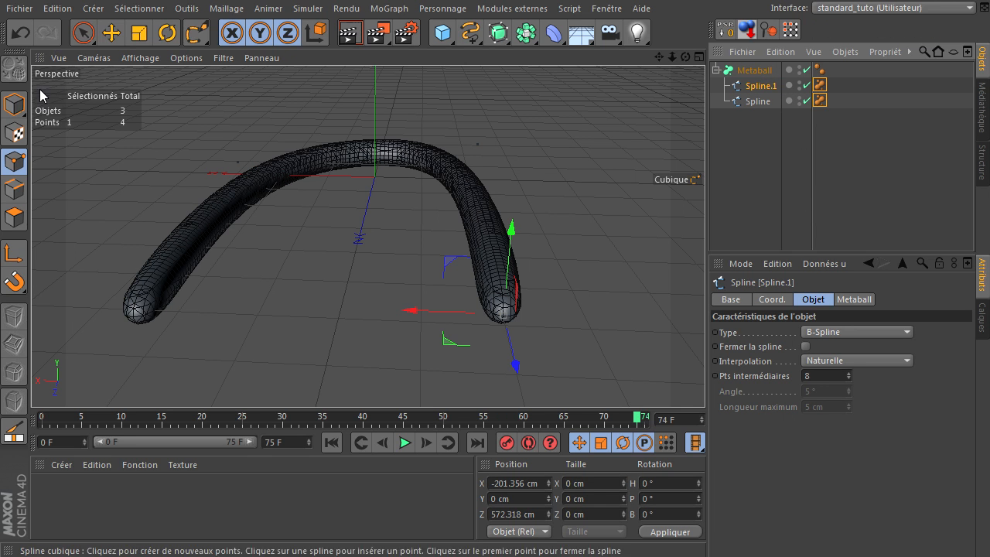
pyautogui.click(14, 104)
pyautogui.click(111, 33)
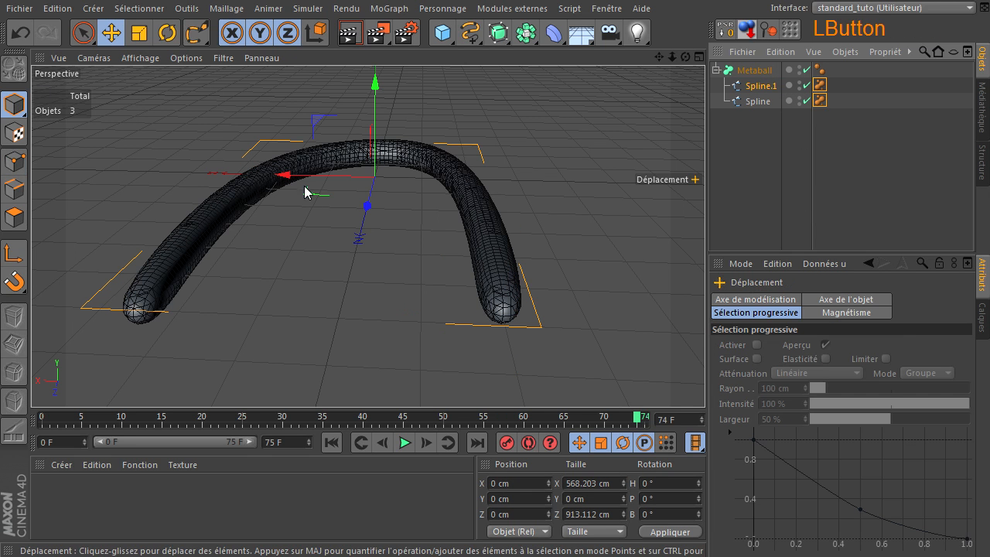
pyautogui.moveTo(287, 173); pyautogui.dragTo(390, 176)
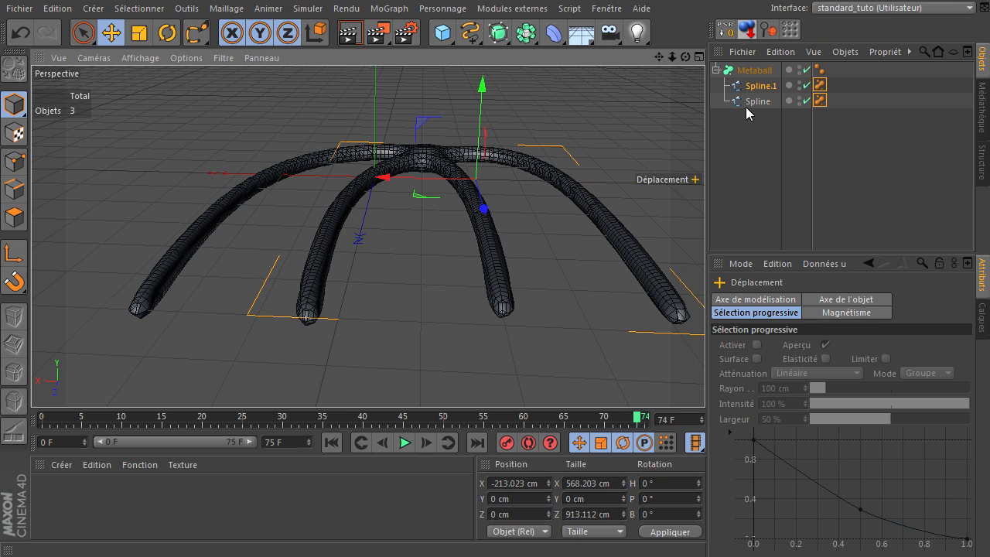
# Set the radius (Rayon) of the duplicate spline's Metaball tag to 29 cm.
pyautogui.click(820, 85)
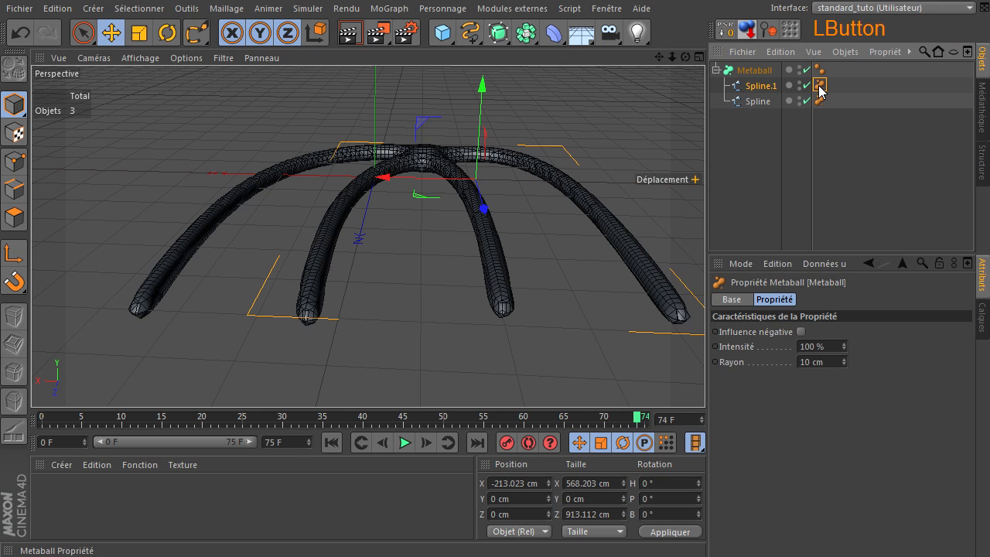
pyautogui.click(844, 359)
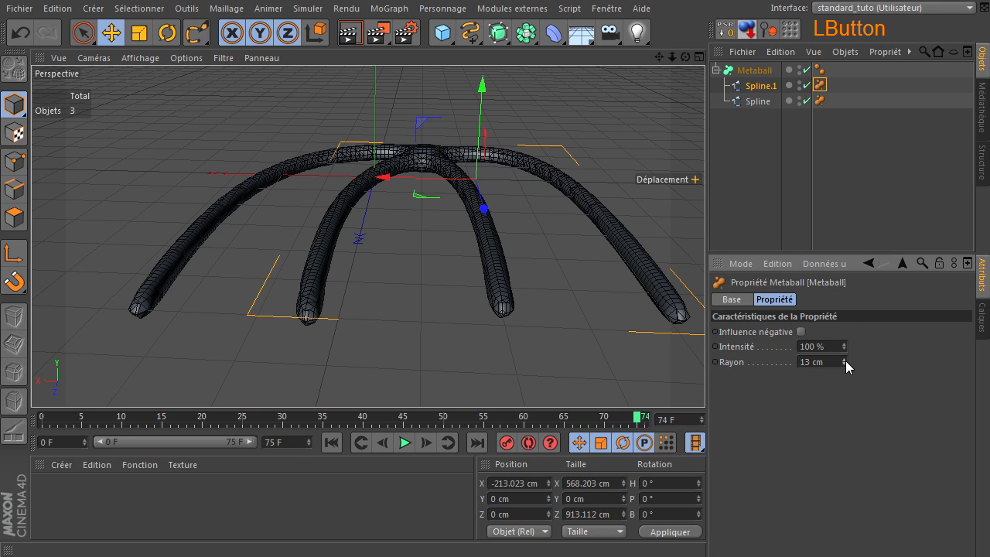
pyautogui.click(751, 161)
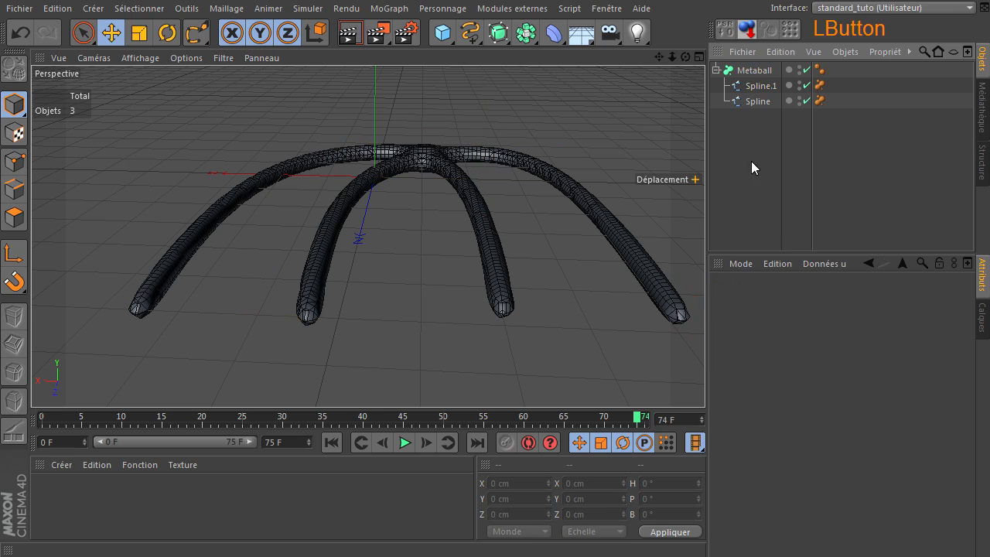
# Review the settings of the Metaball object, both splines and their Metaball tags.
pyautogui.click(743, 70)
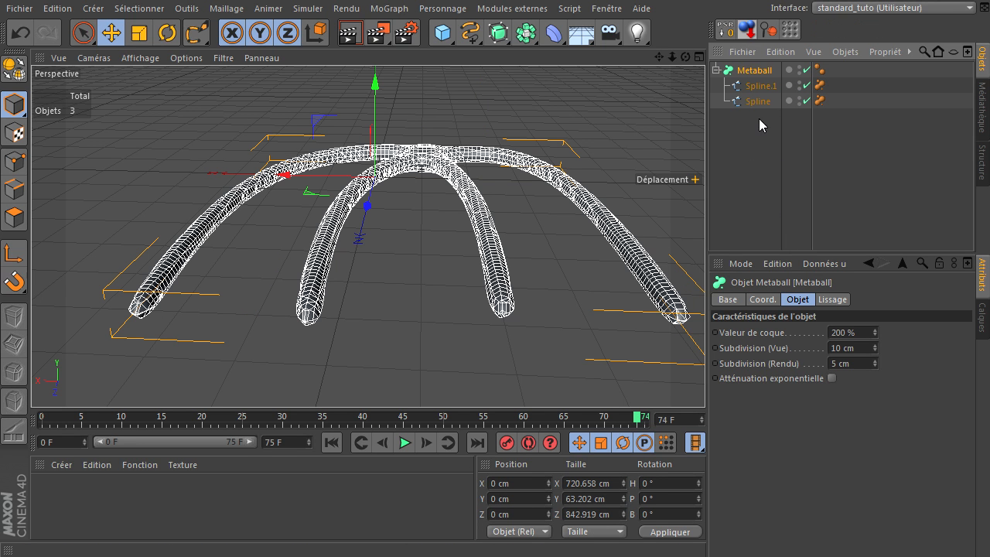
pyautogui.moveTo(760, 86); pyautogui.dragTo(758, 176)
pyautogui.moveTo(736, 144); pyautogui.dragTo(767, 71)
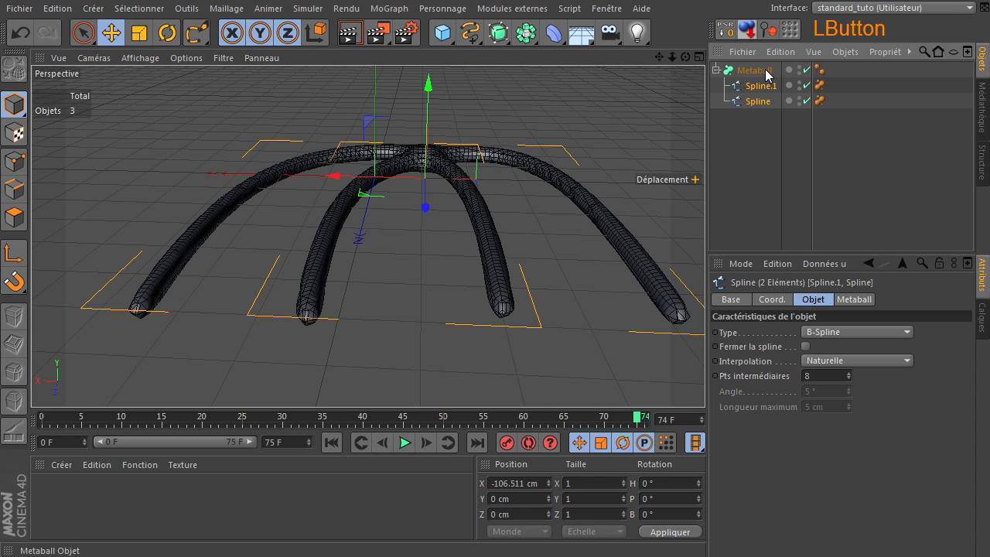
pyautogui.click(820, 86)
pyautogui.click(820, 101)
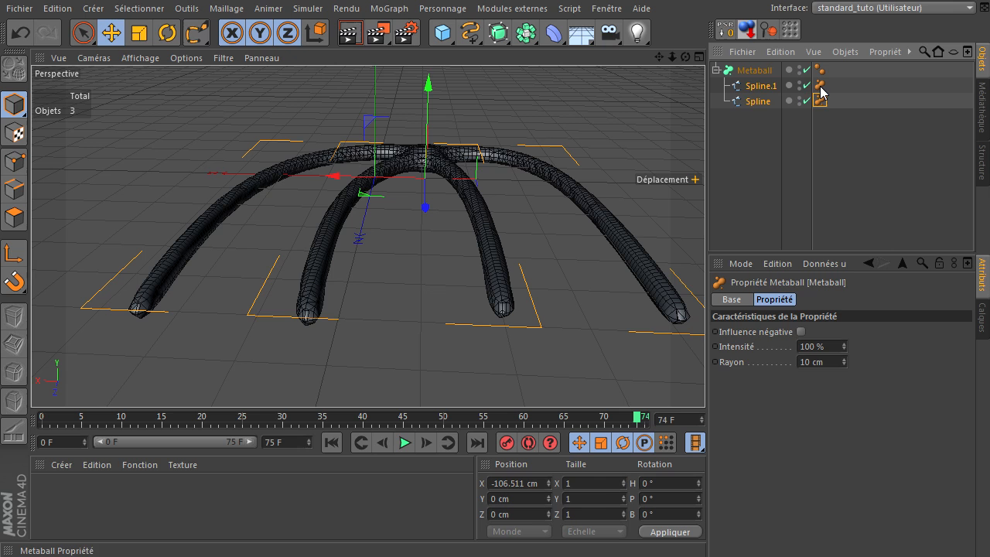
# Set the duplicate spline's Metaball tag intensity to 566 %, switch the Metaball off and on, and reselect the original spline.
pyautogui.click(761, 86)
pyautogui.click(819, 85)
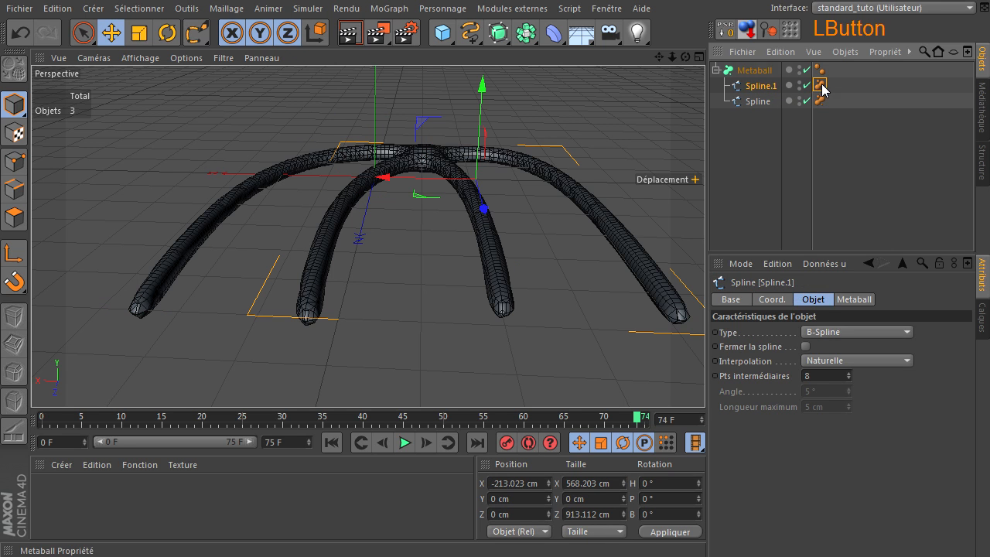
pyautogui.doubleClick(805, 362)
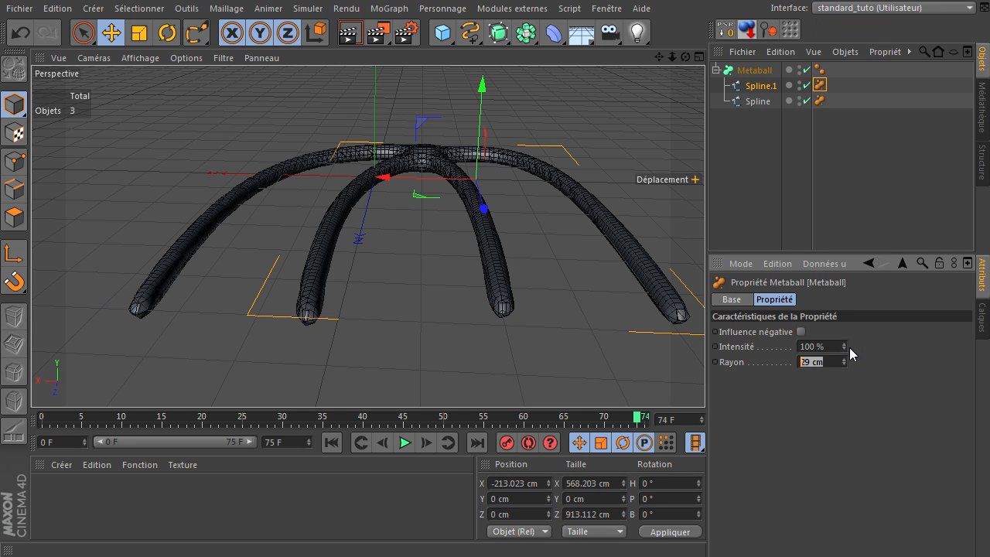
pyautogui.moveTo(844, 345); pyautogui.dragTo(844, 345)
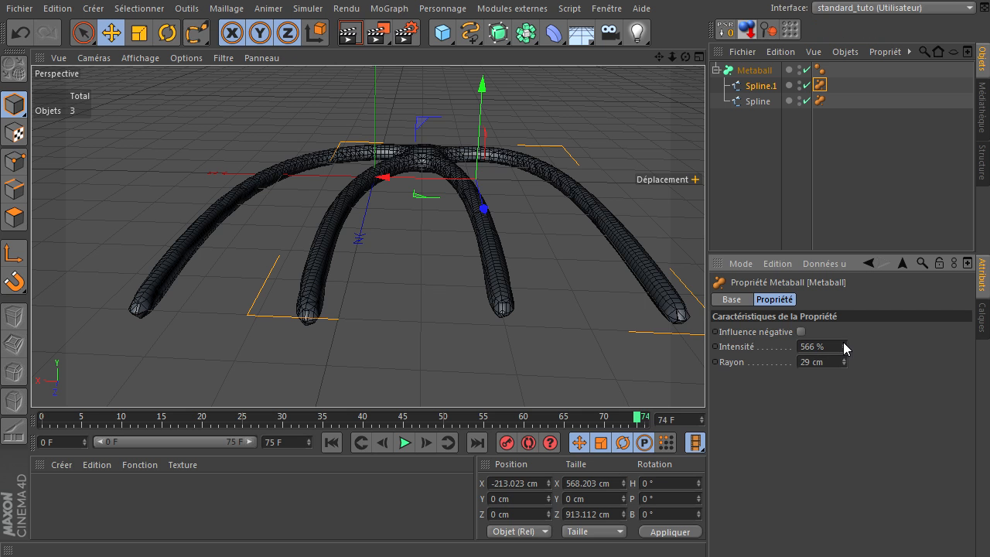
pyautogui.click(806, 71)
pyautogui.click(807, 70)
pyautogui.moveTo(685, 57); pyautogui.dragTo(707, 380)
pyautogui.click(757, 102)
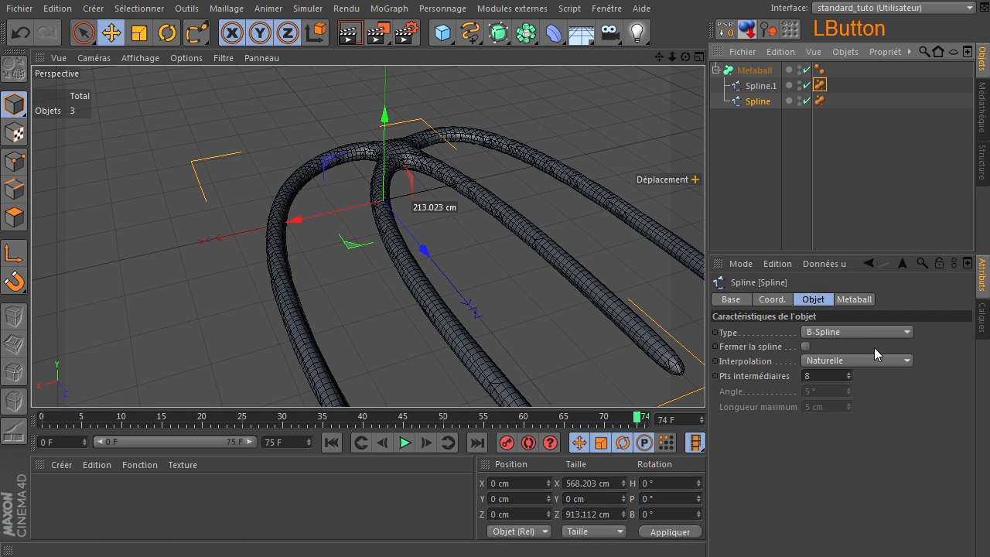
# Set the Metaball's view subdivision to 5 cm and its hull value (Valeur de coque) to 100 %.
pyautogui.click(756, 73)
pyautogui.moveTo(867, 347); pyautogui.dragTo(739, 347)
pyautogui.write('5')
pyautogui.click(867, 445)
pyautogui.write('100')
pyautogui.click(853, 454)
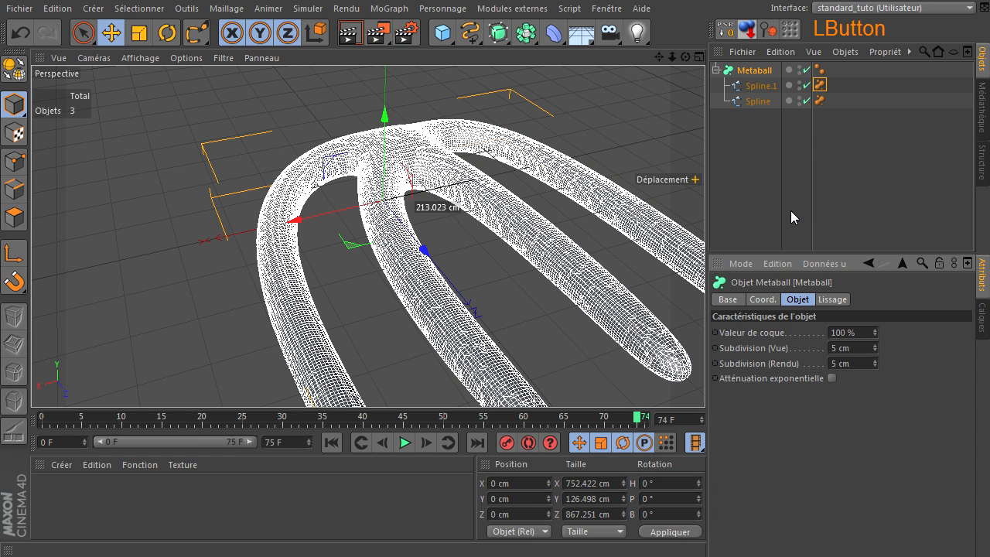
# Lower the radius of the original spline's Metaball tag to 2 cm and finally set it to 5 cm.
pyautogui.click(820, 102)
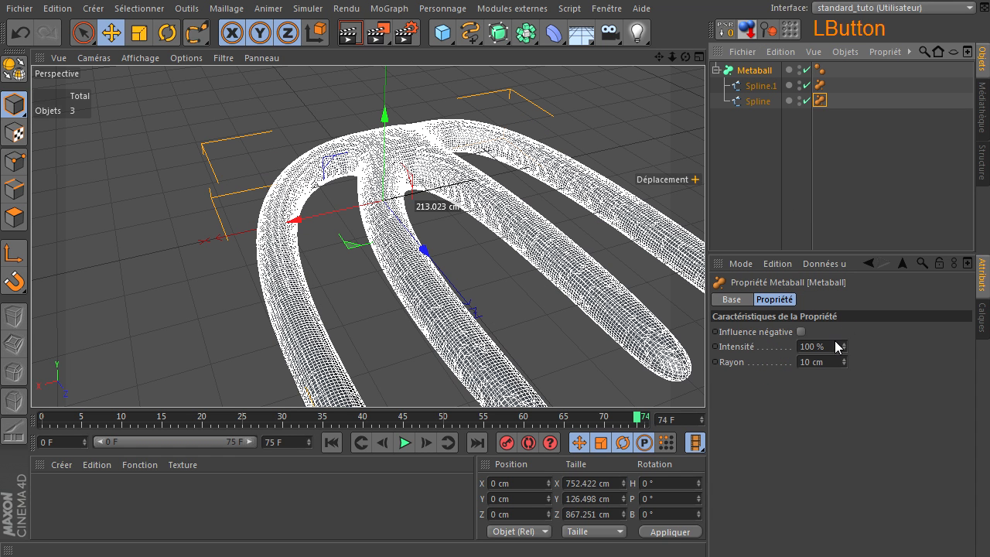
pyautogui.click(844, 360)
pyautogui.moveTo(850, 342); pyautogui.dragTo(838, 370)
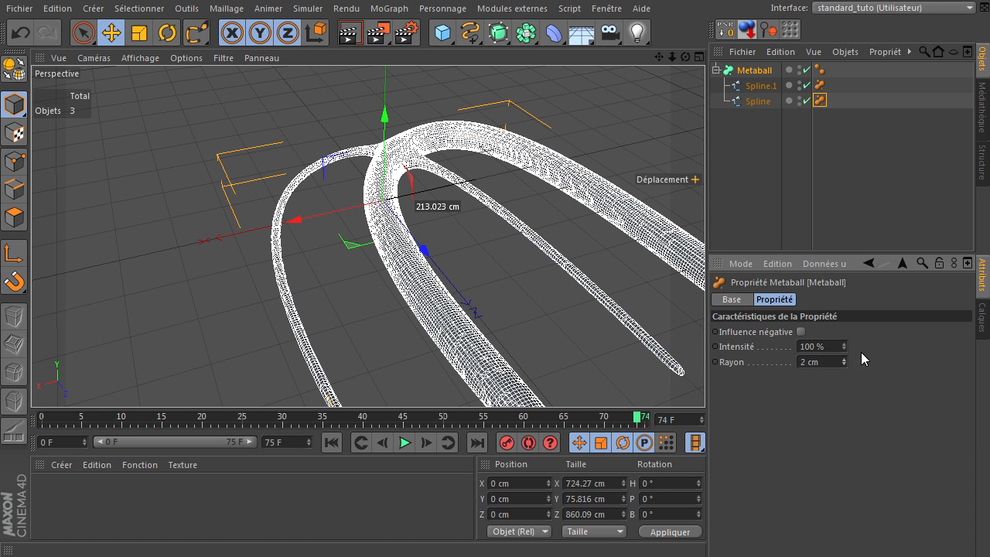
pyautogui.click(820, 362)
pyautogui.write('5')
pyautogui.click(820, 394)
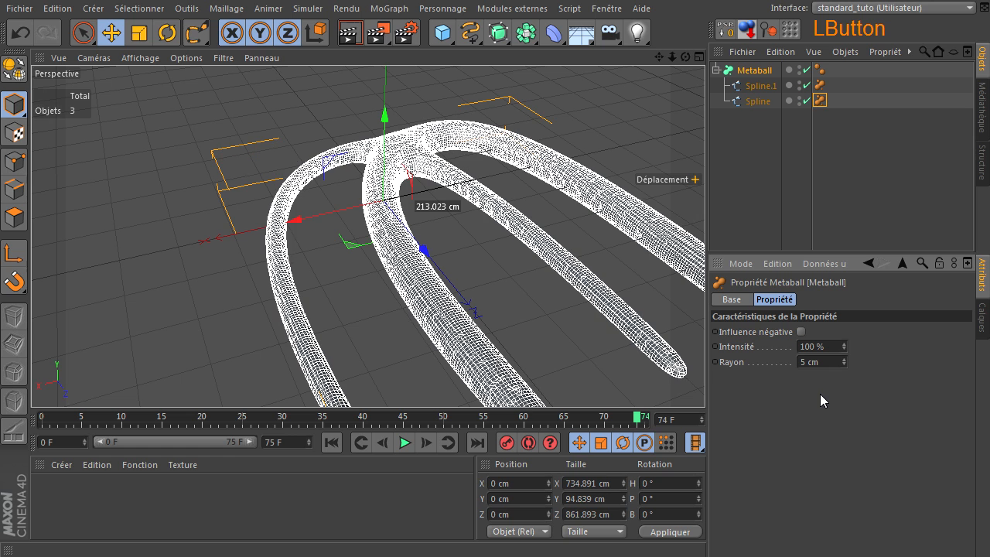
# Compare the radius and intensity settings of the two splines' Metaball tags.
pyautogui.click(818, 102)
pyautogui.click(820, 87)
pyautogui.click(820, 101)
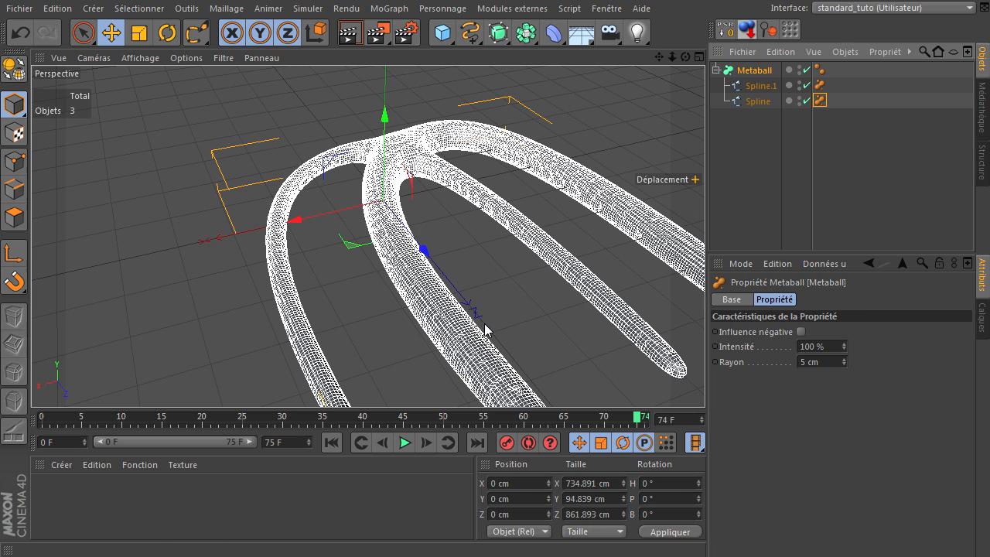
pyautogui.click(820, 85)
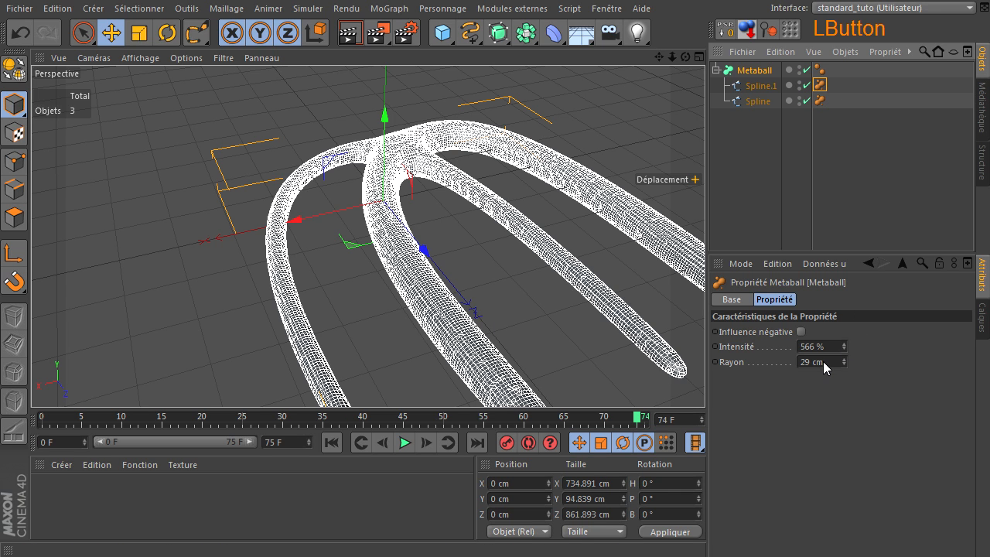
pyautogui.click(820, 101)
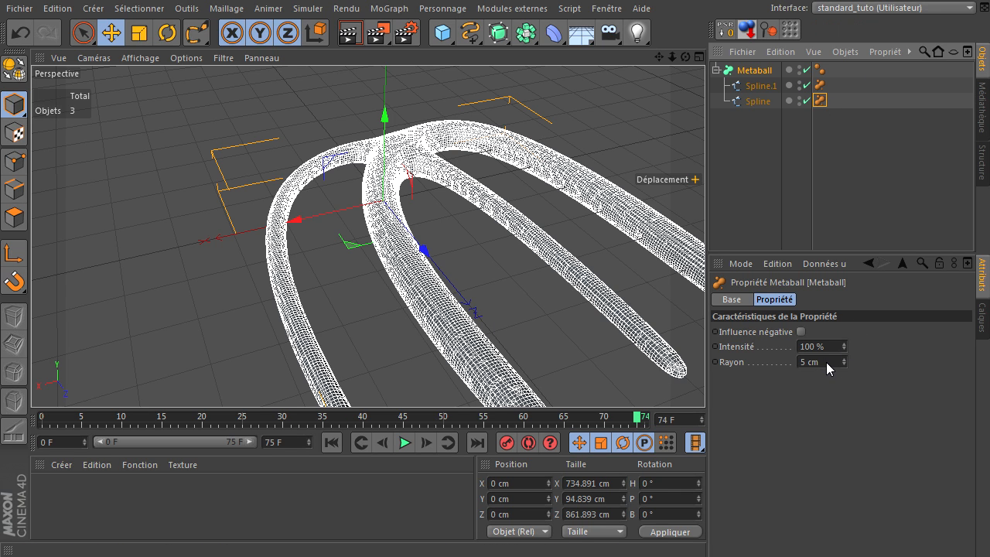
pyautogui.click(820, 85)
pyautogui.click(819, 101)
pyautogui.scroll(-5, 405, 341)
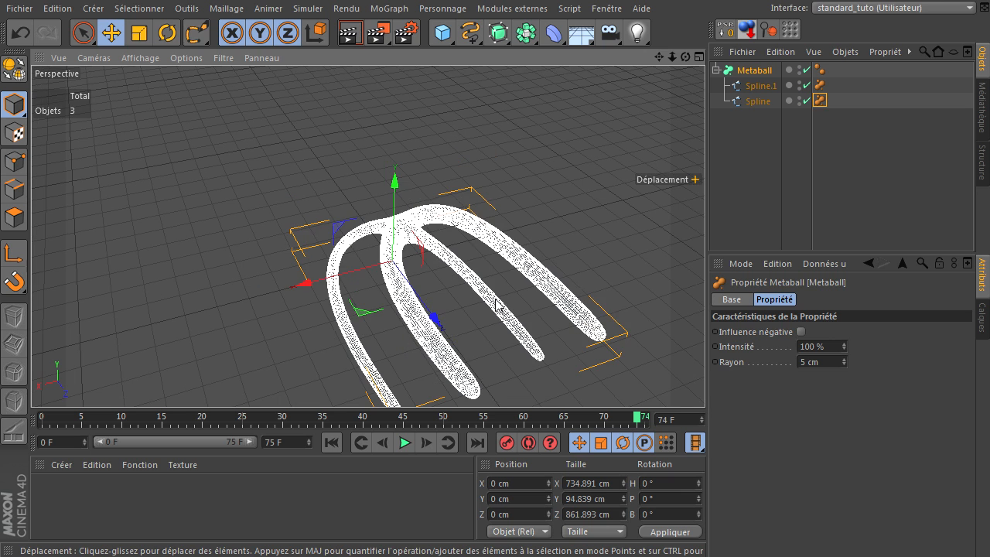
# Add a cube and a sphere and nest both under the Metaball.
pyautogui.click(770, 129)
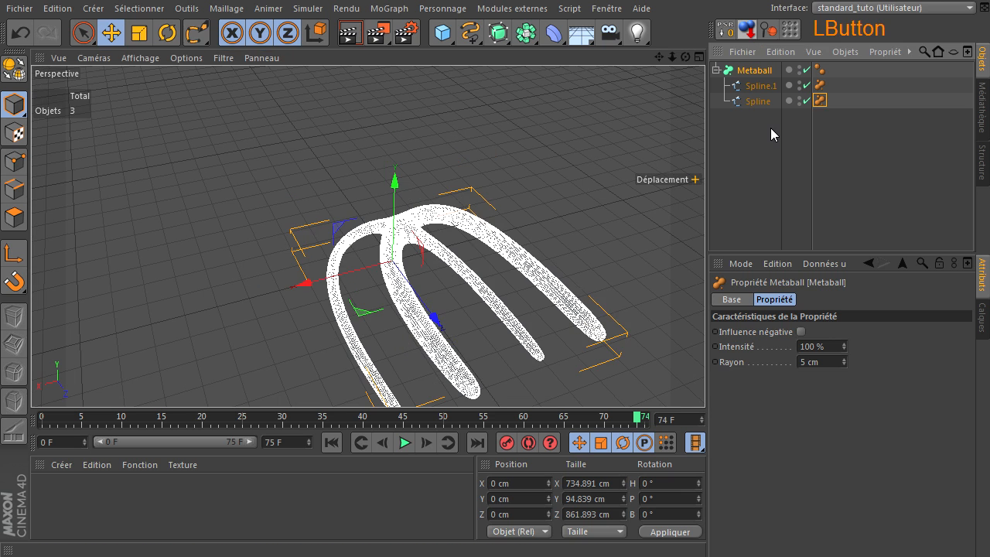
pyautogui.click(443, 34)
pyautogui.click(615, 45)
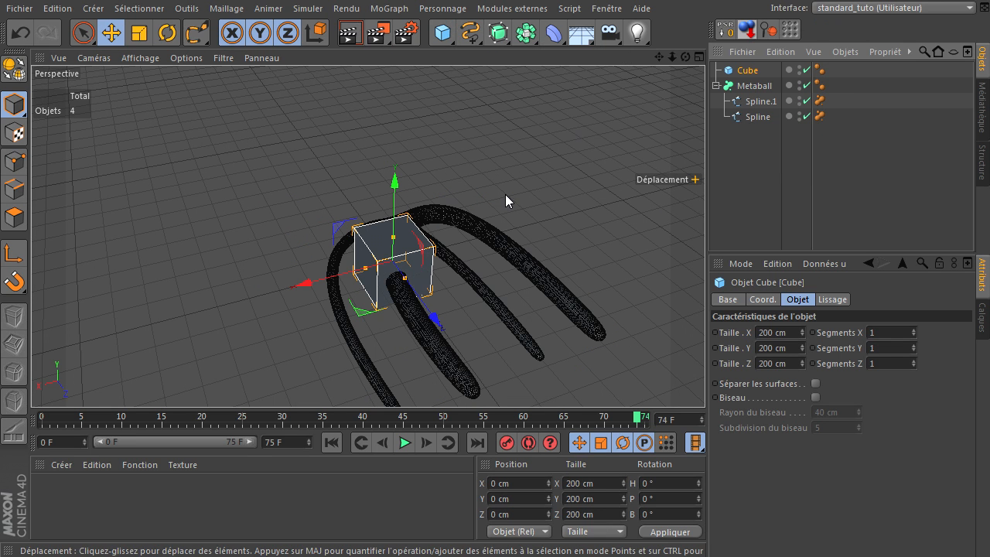
pyautogui.moveTo(761, 70); pyautogui.dragTo(752, 90)
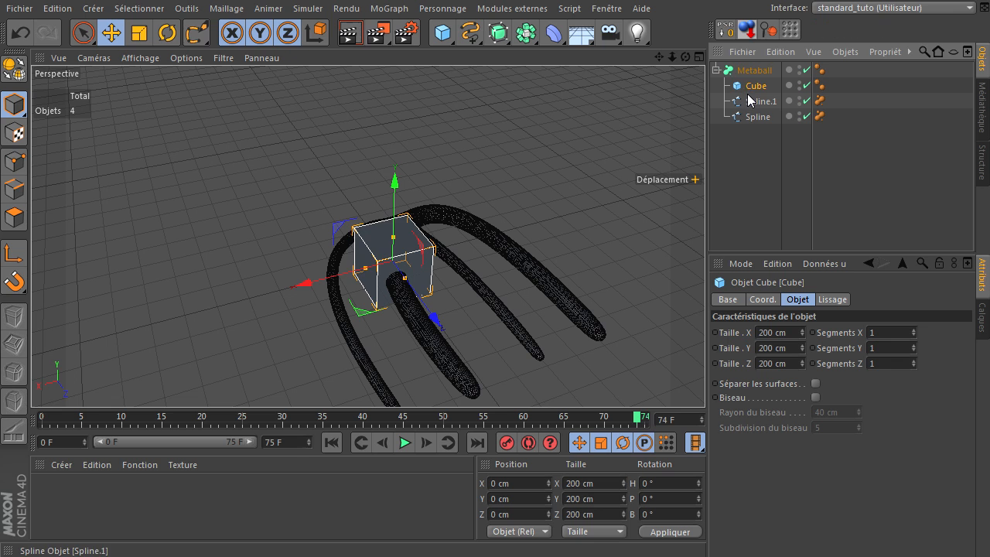
pyautogui.click(443, 34)
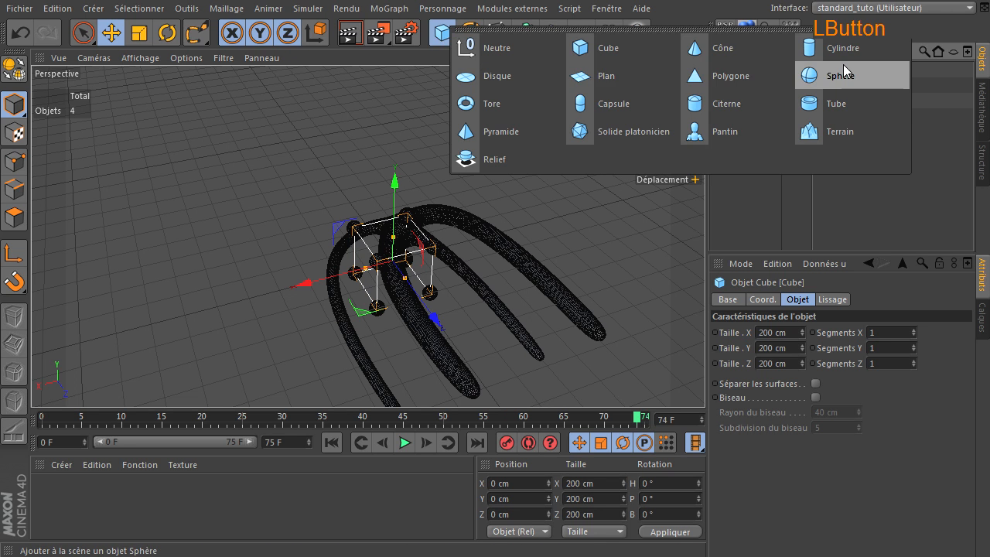
pyautogui.click(841, 68)
pyautogui.moveTo(747, 70); pyautogui.dragTo(753, 91)
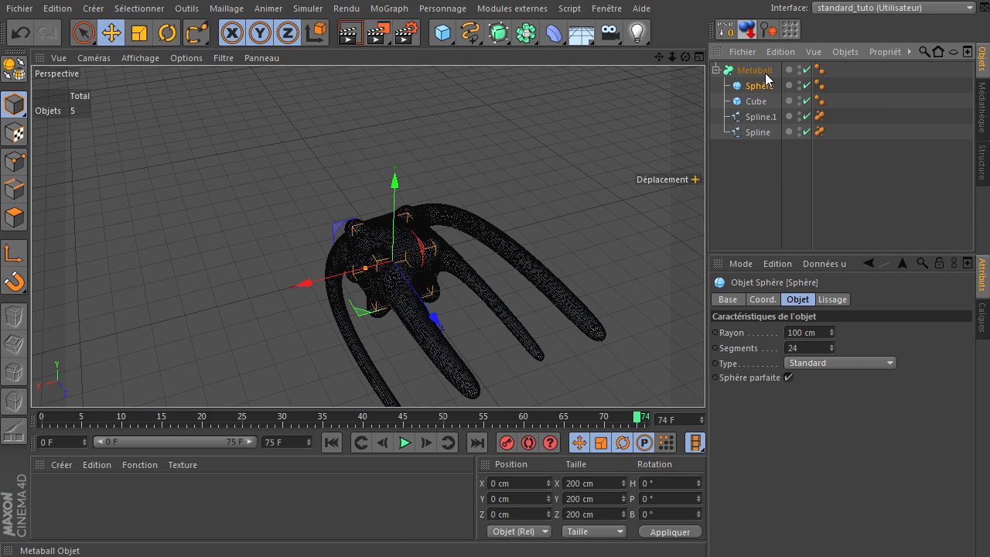
# Set the Metaball's view subdivision to 20 cm.
pyautogui.click(754, 71)
pyautogui.doubleClick(851, 348)
pyautogui.write('1')
pyautogui.moveTo(841, 351); pyautogui.dragTo(805, 354)
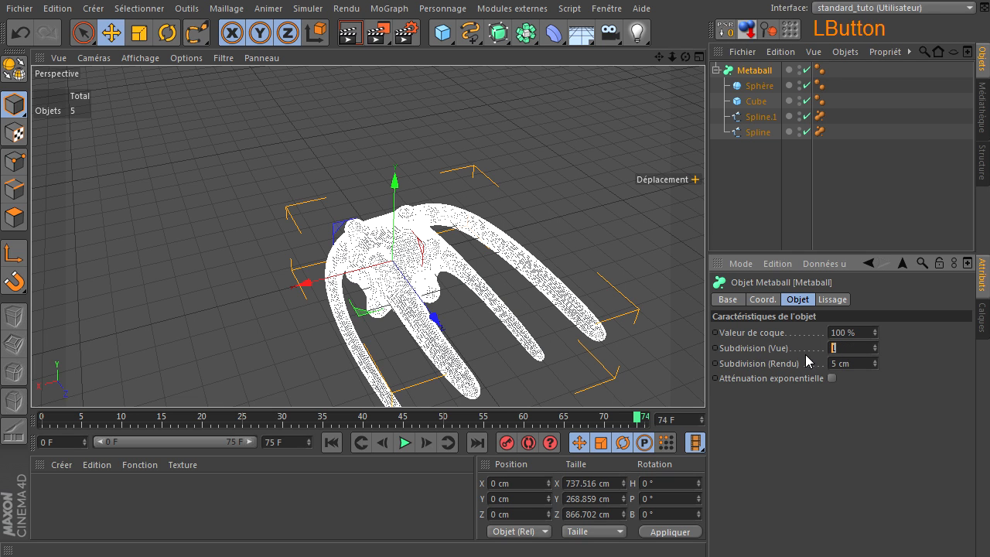
pyautogui.write('20')
pyautogui.press('Return')
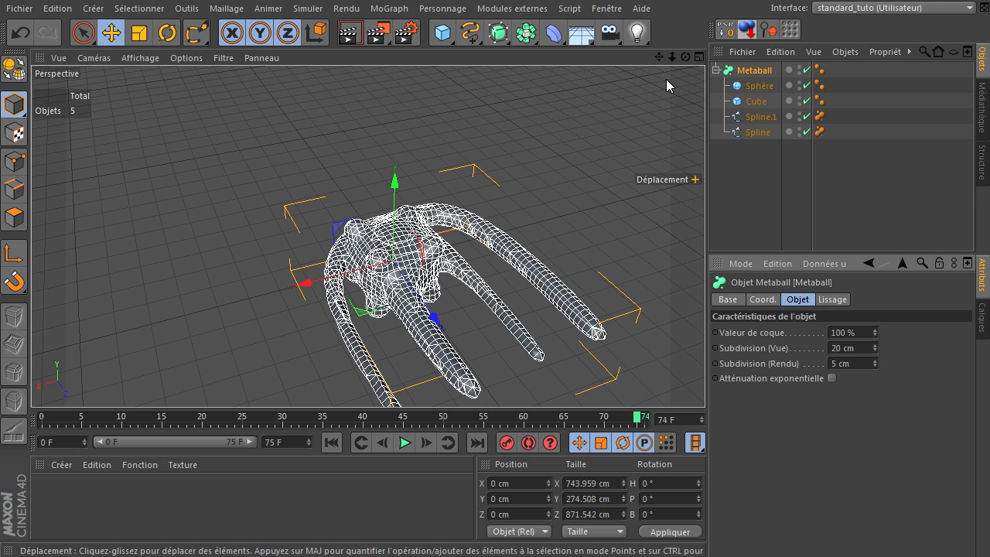
# Make the cube editable, move it about -462 cm along X, and deselect it.
pyautogui.moveTo(442, 33); pyautogui.dragTo(531, 75)
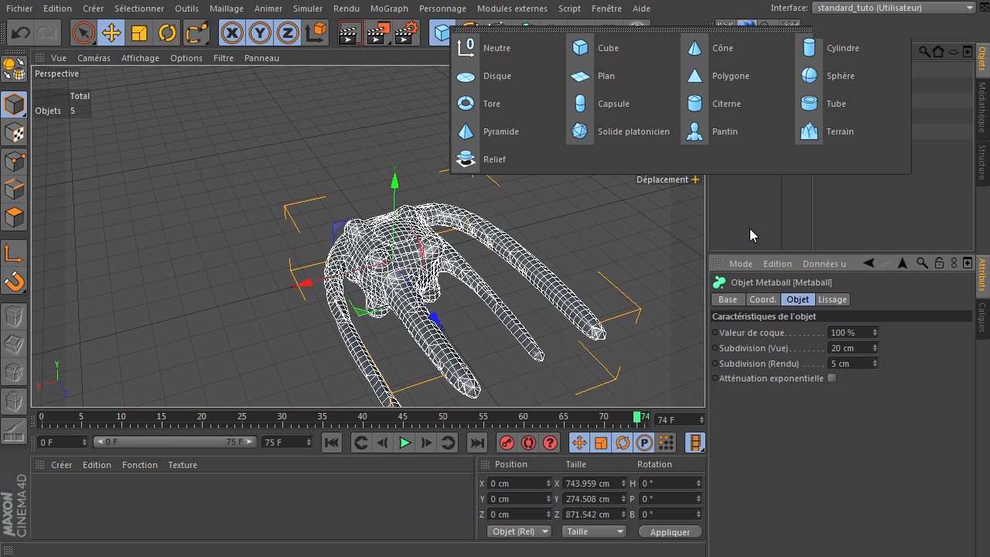
pyautogui.click(756, 101)
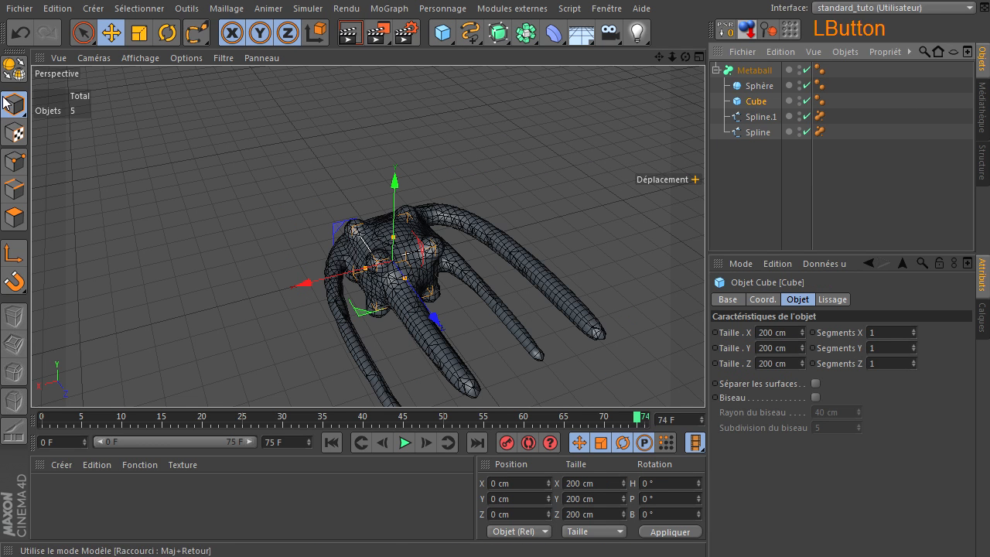
pyautogui.click(19, 71)
pyautogui.moveTo(294, 287); pyautogui.dragTo(429, 272)
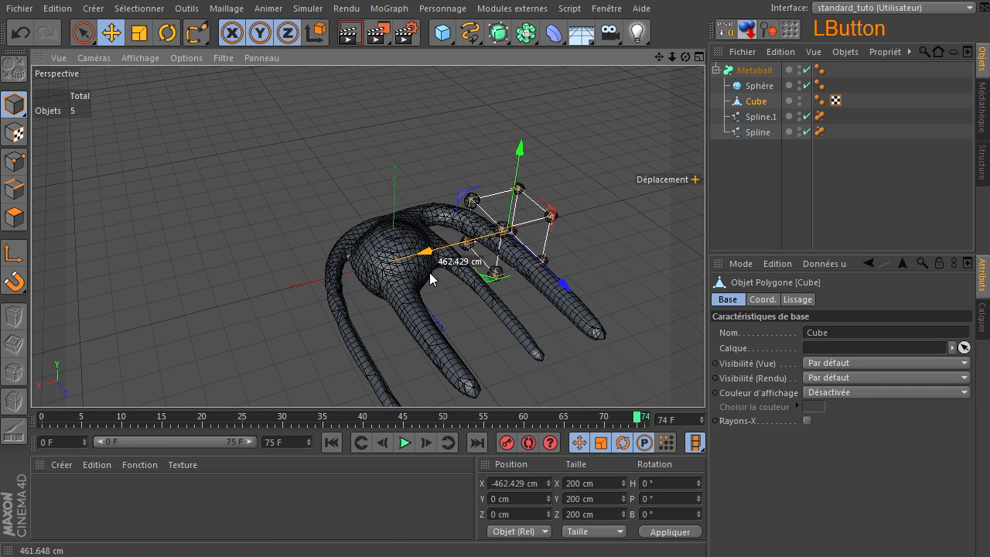
pyautogui.click(760, 164)
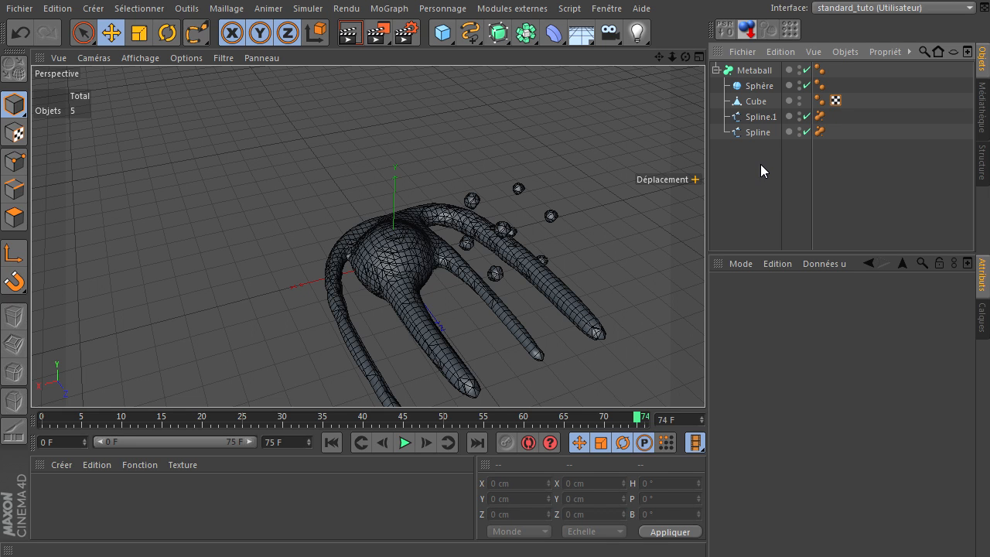
pyautogui.moveTo(684, 56); pyautogui.dragTo(705, 381)
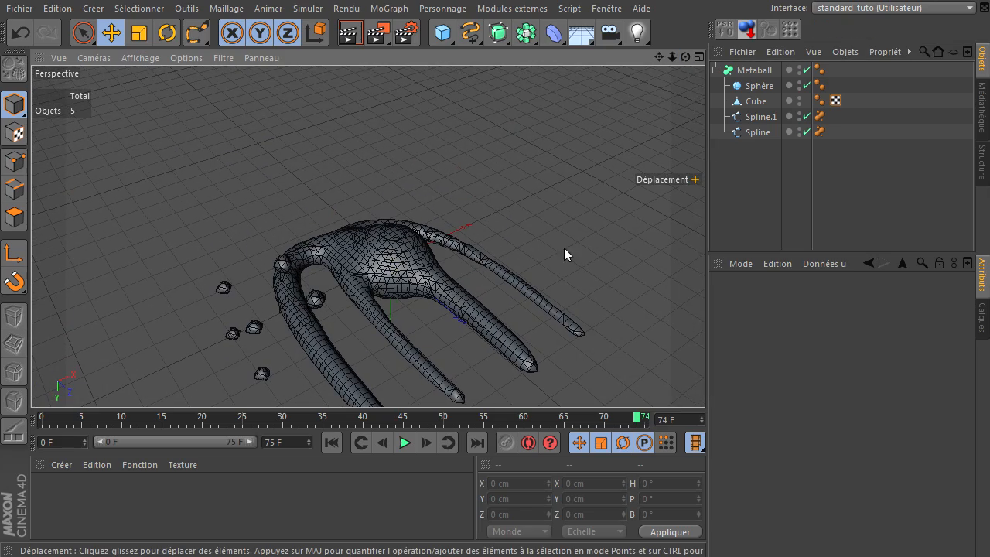
pyautogui.click(559, 215)
# Close the current project without saving and add a Metaball object to the empty scene.
pyautogui.click(19, 10)
pyautogui.click(68, 113)
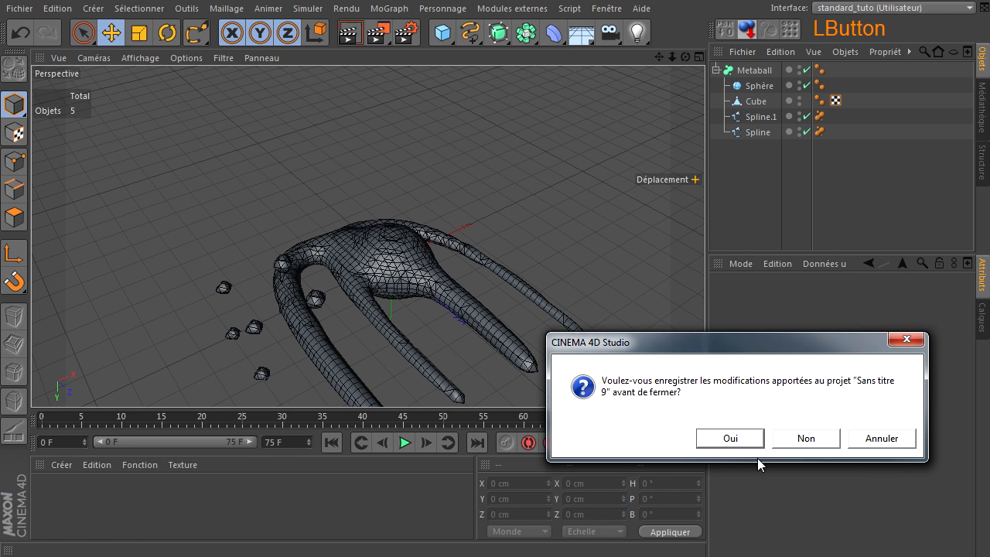
pyautogui.click(814, 442)
pyautogui.moveTo(525, 32); pyautogui.dragTo(586, 98)
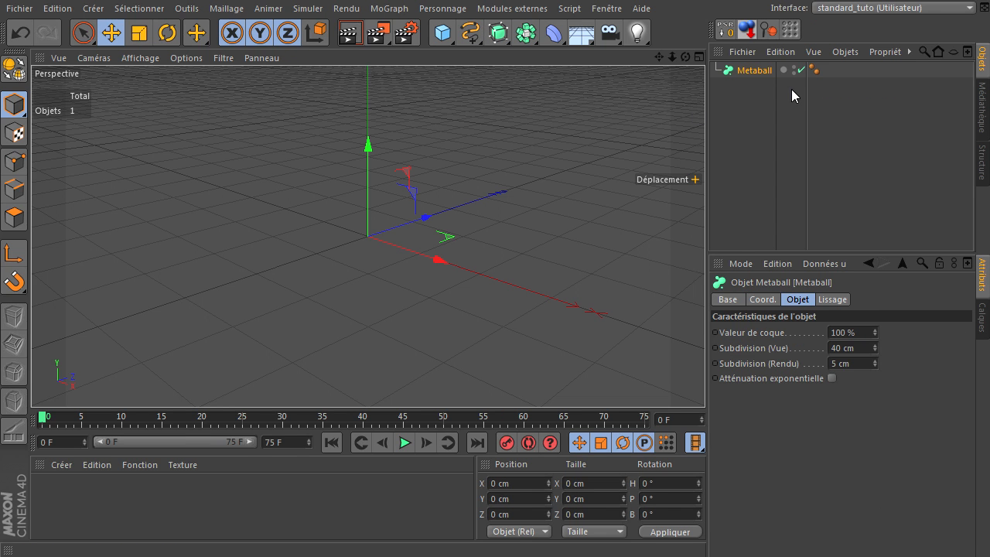
# Add a sphere under the Metaball and duplicate it so that both spheres are nested in the Metaball.
pyautogui.moveTo(442, 32); pyautogui.dragTo(875, 73)
pyautogui.moveTo(754, 70)
pyautogui.mouseDown()
pyautogui.moveTo(751, 84)
pyautogui.moveTo(762, 73)
pyautogui.mouseUp()
pyautogui.keyDown('ctrl'); pyautogui.click(754, 76); pyautogui.keyUp('ctrl')
# Set the Metaball's view subdivision to 2 cm and enable its exponential falloff.
pyautogui.click(760, 70)
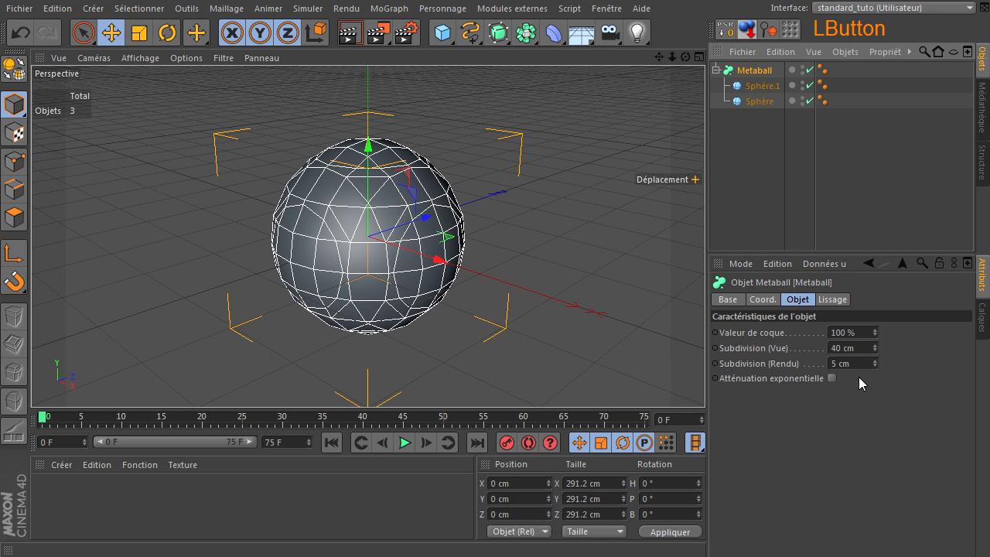
pyautogui.click(849, 348)
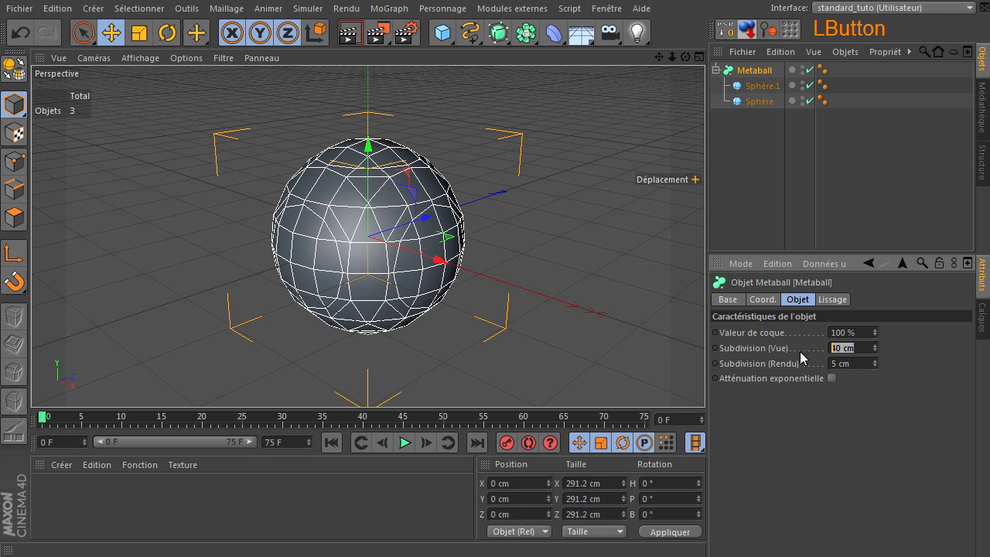
pyautogui.write('2')
pyautogui.click(830, 379)
# Move one of the two nested spheres about 259 cm along X and deselect it.
pyautogui.click(746, 89)
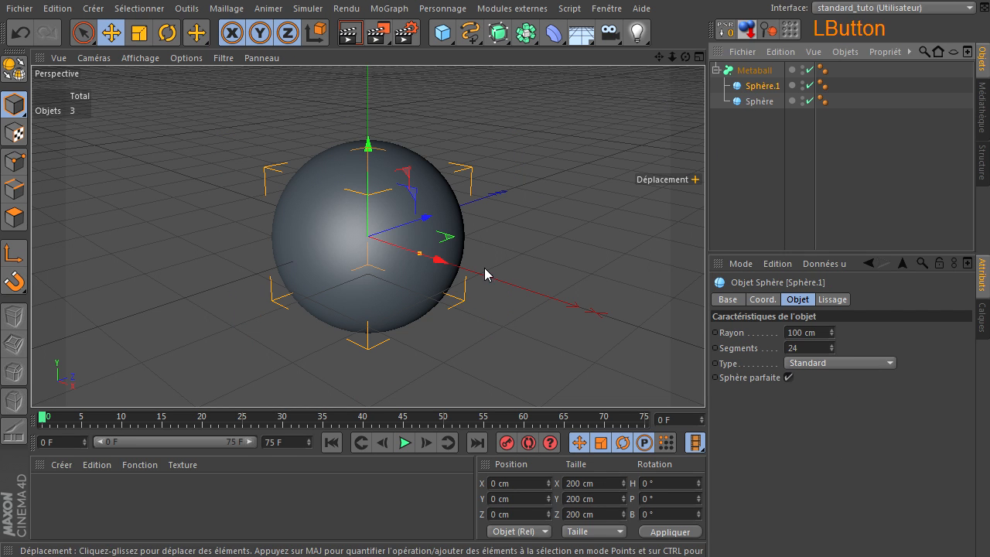
pyautogui.moveTo(440, 263); pyautogui.dragTo(635, 249)
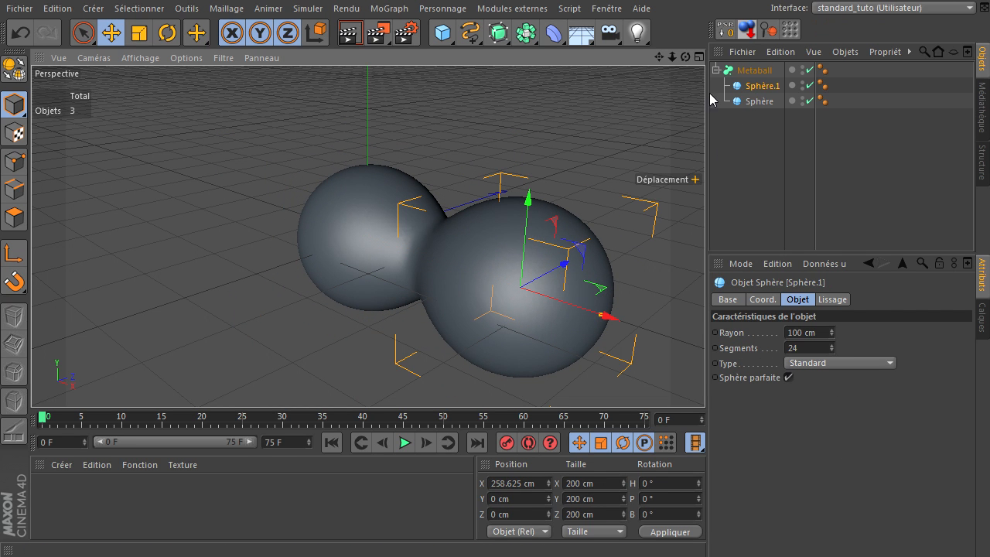
pyautogui.click(760, 172)
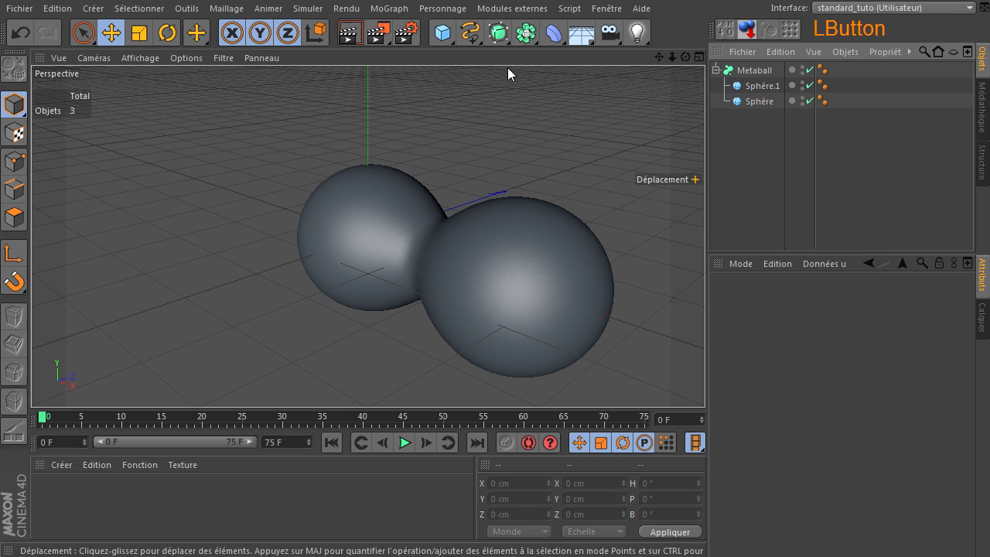
# Examine the available primitives, splines, particle objects and MoGraph objects without adding any to the scene.
pyautogui.click(442, 33)
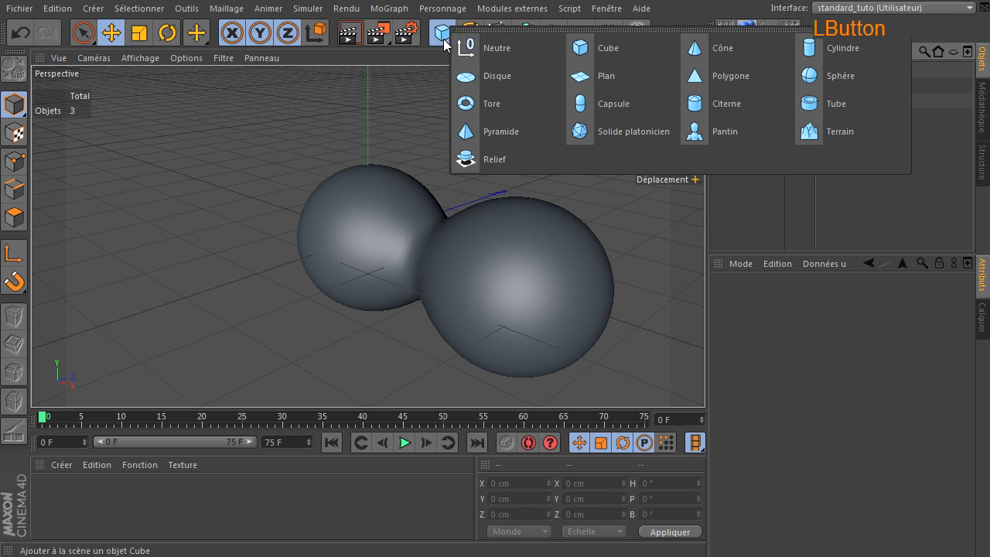
pyautogui.click(725, 191)
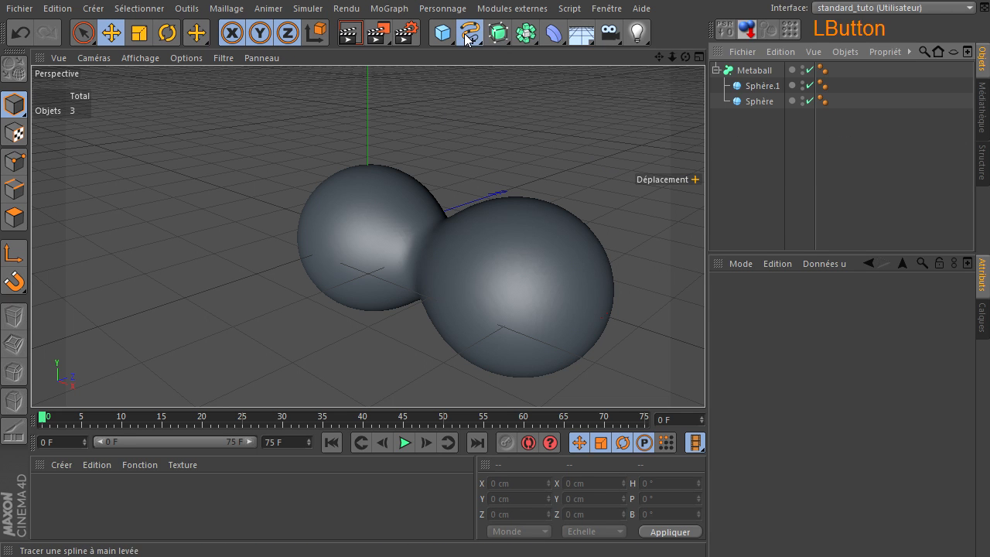
pyautogui.click(468, 33)
pyautogui.click(824, 194)
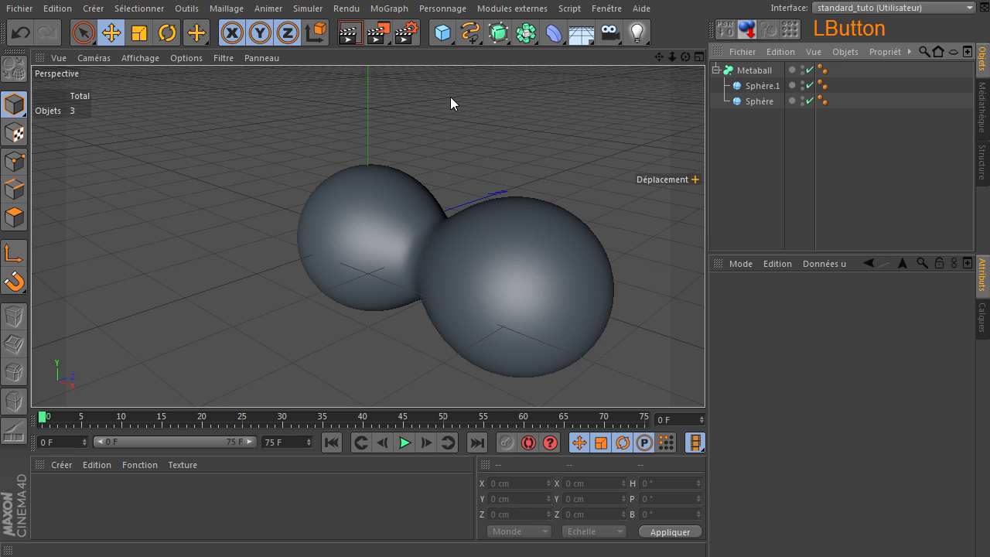
pyautogui.click(318, 16)
pyautogui.moveTo(347, 72)
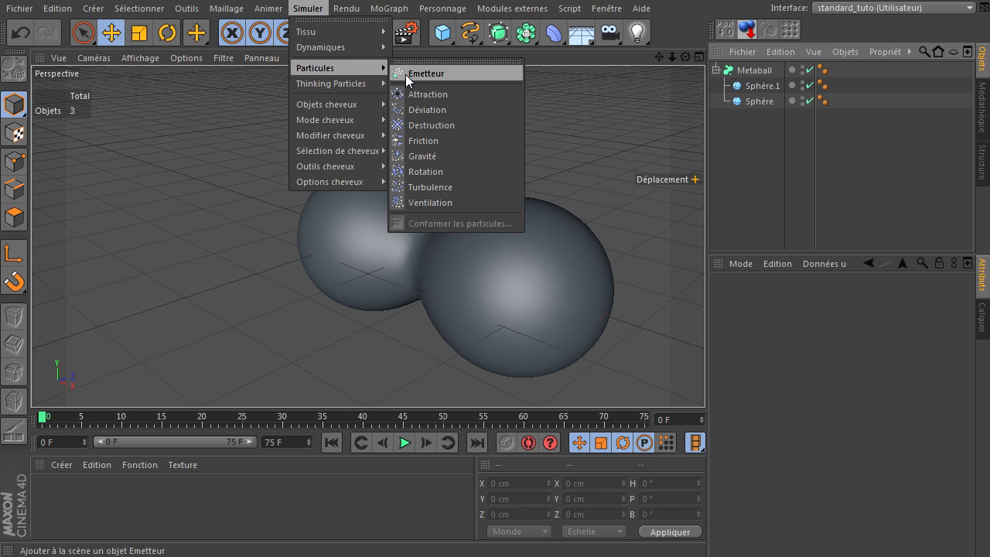
pyautogui.click(790, 155)
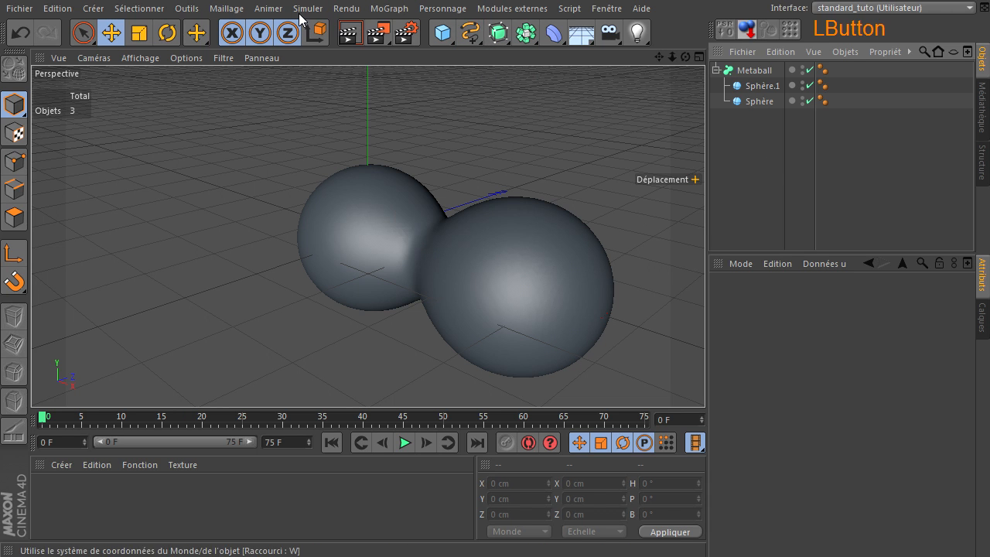
pyautogui.click(384, 10)
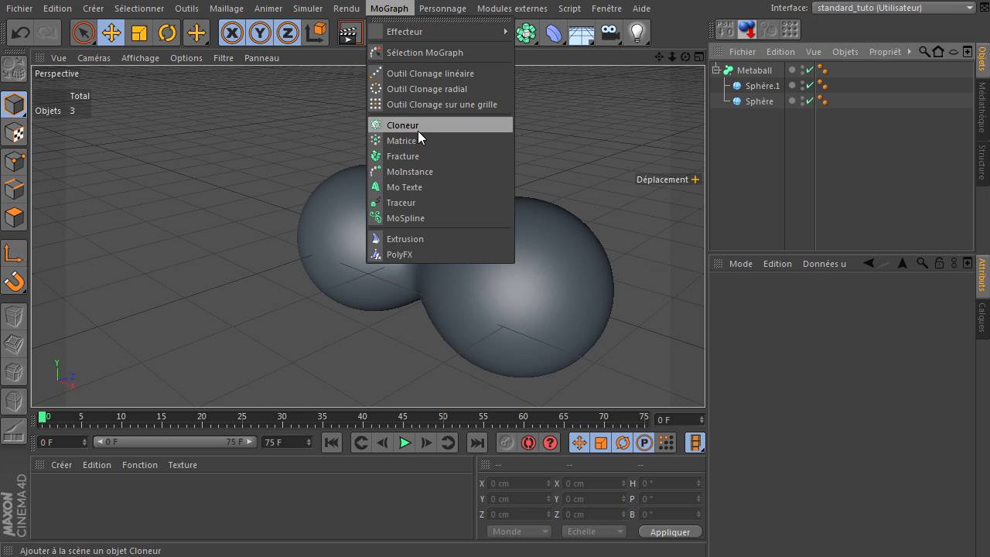
pyautogui.click(842, 236)
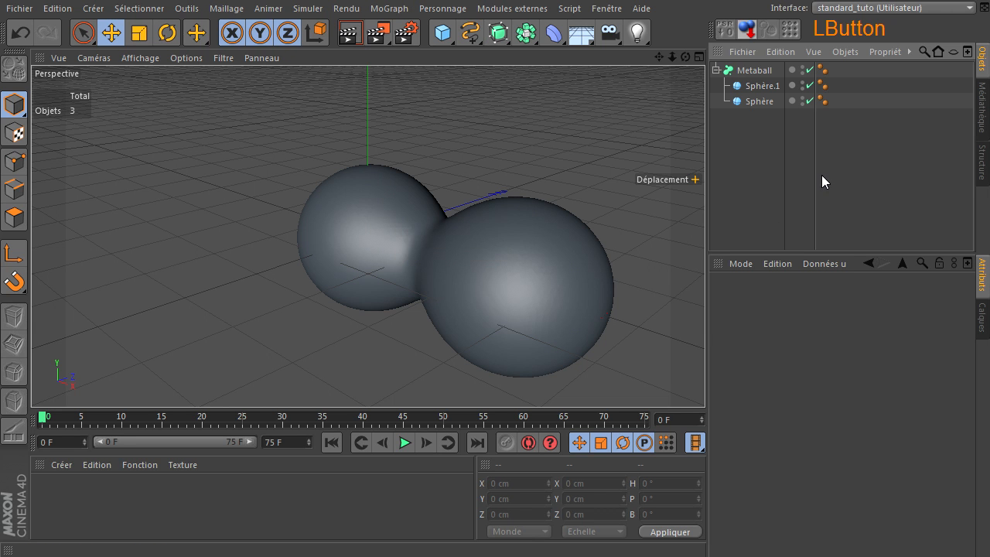
# Add a Metaball tag to the sphere that was moved along X.
pyautogui.rightClick(749, 88)
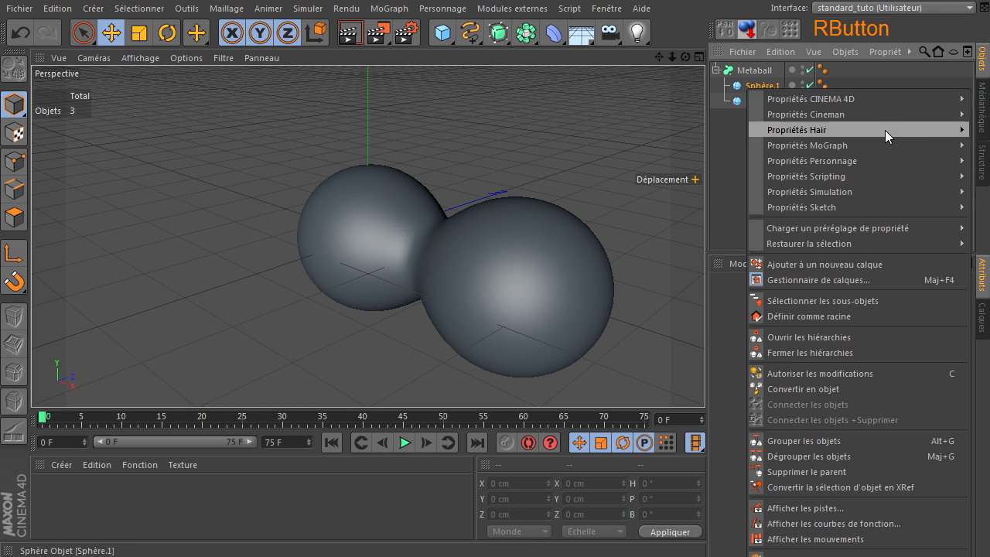
pyautogui.moveTo(904, 99)
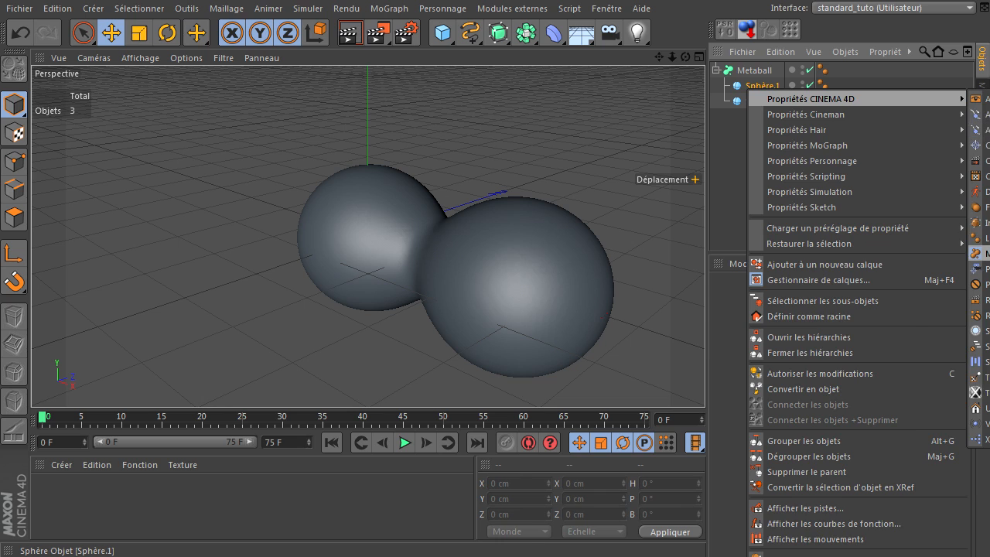
pyautogui.click(978, 254)
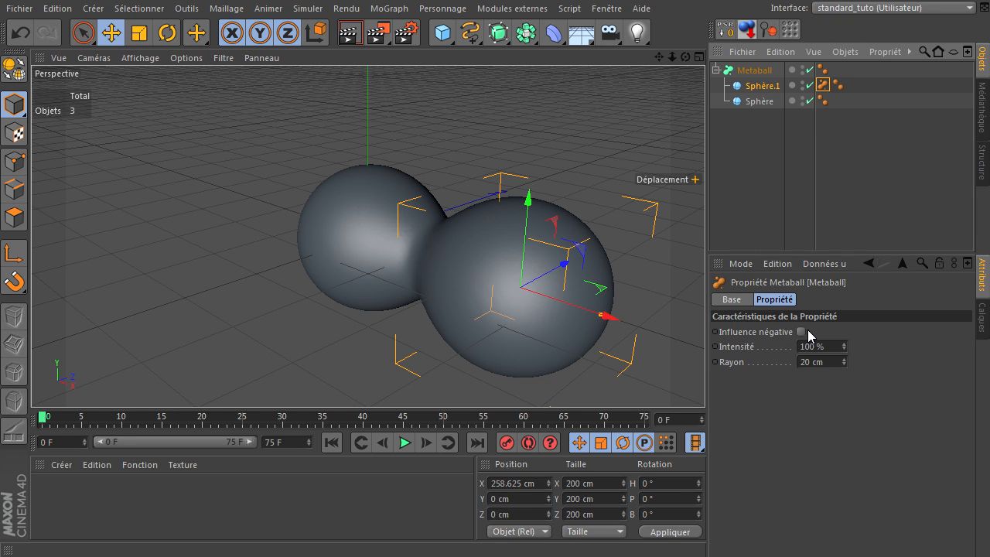